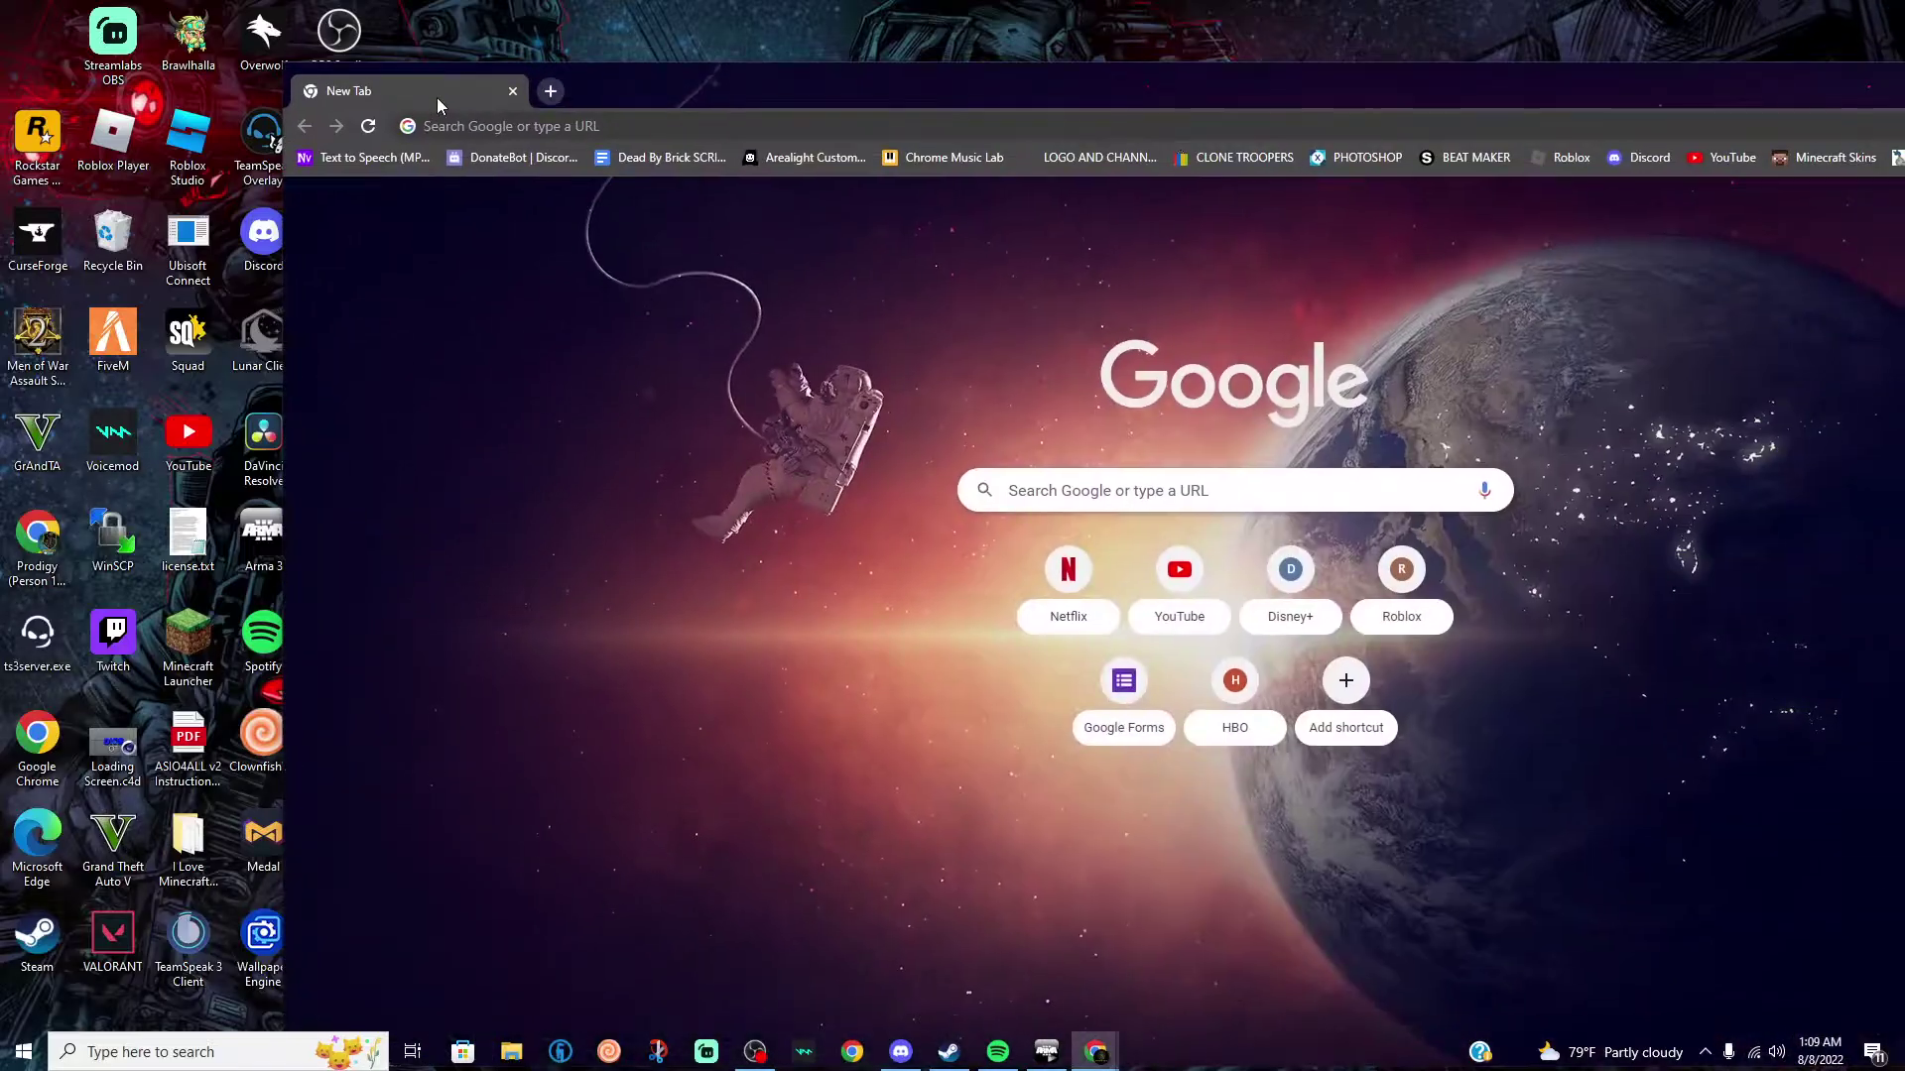
Step: Maximize the Chrome new-tab window so it fills the whole screen
{"action": "double_click", "coordinate": [436, 97]}
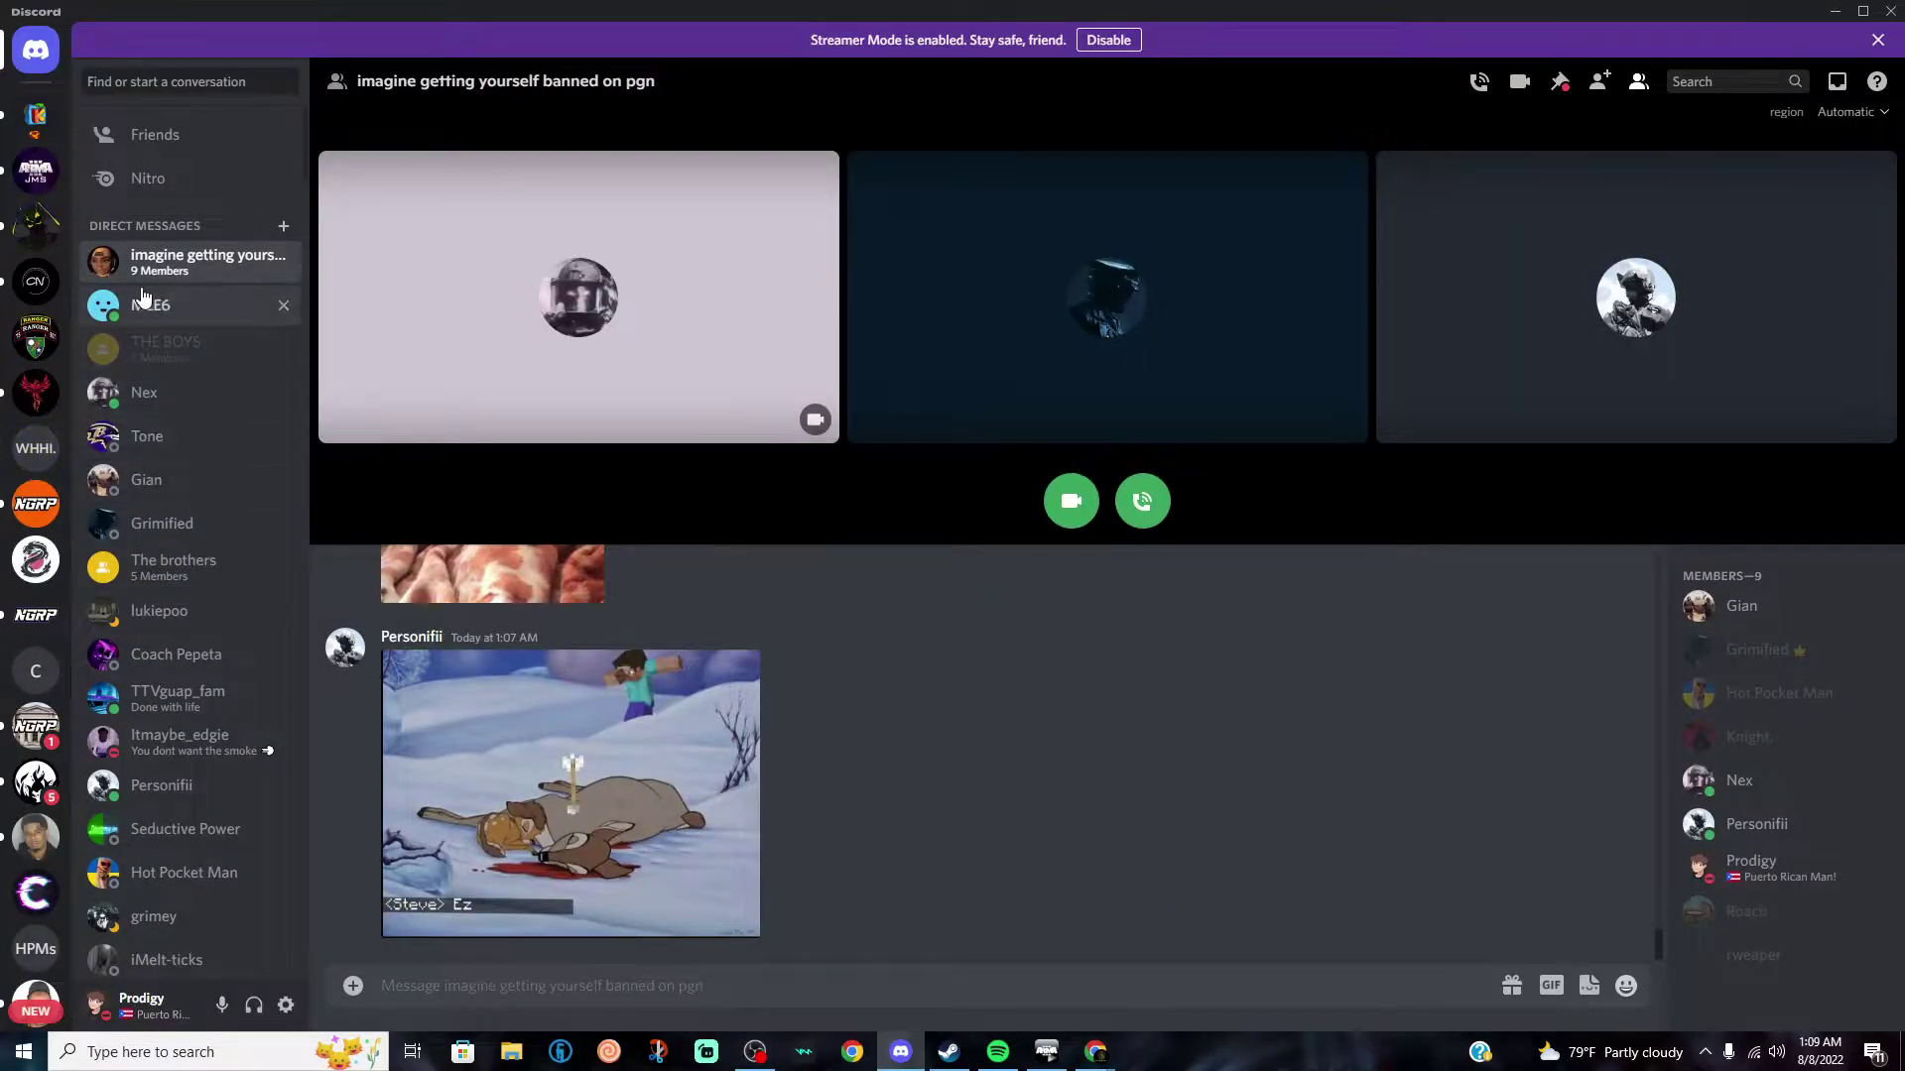
Step: Look through several Discord direct-message conversations
{"action": "left_click", "coordinate": [138, 357]}
{"action": "left_click", "coordinate": [139, 398]}
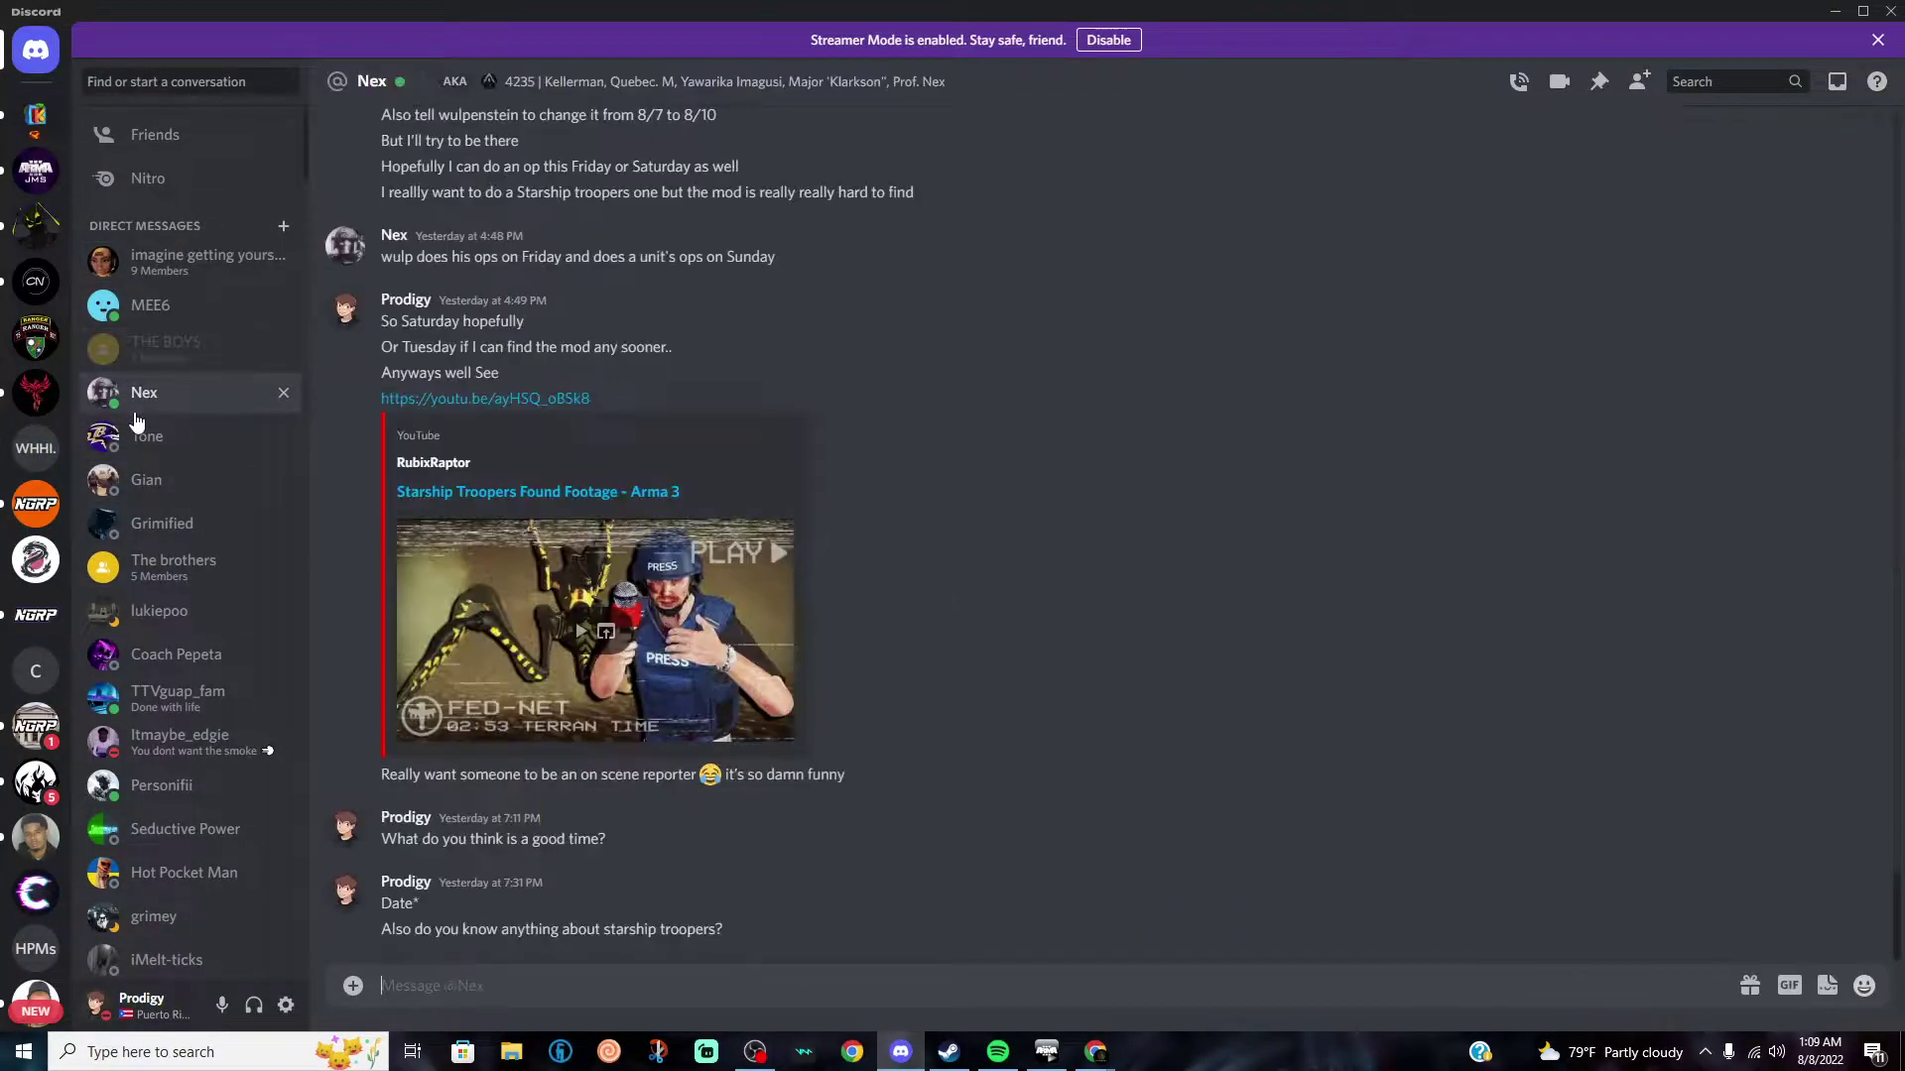
{"action": "left_click", "coordinate": [138, 442]}
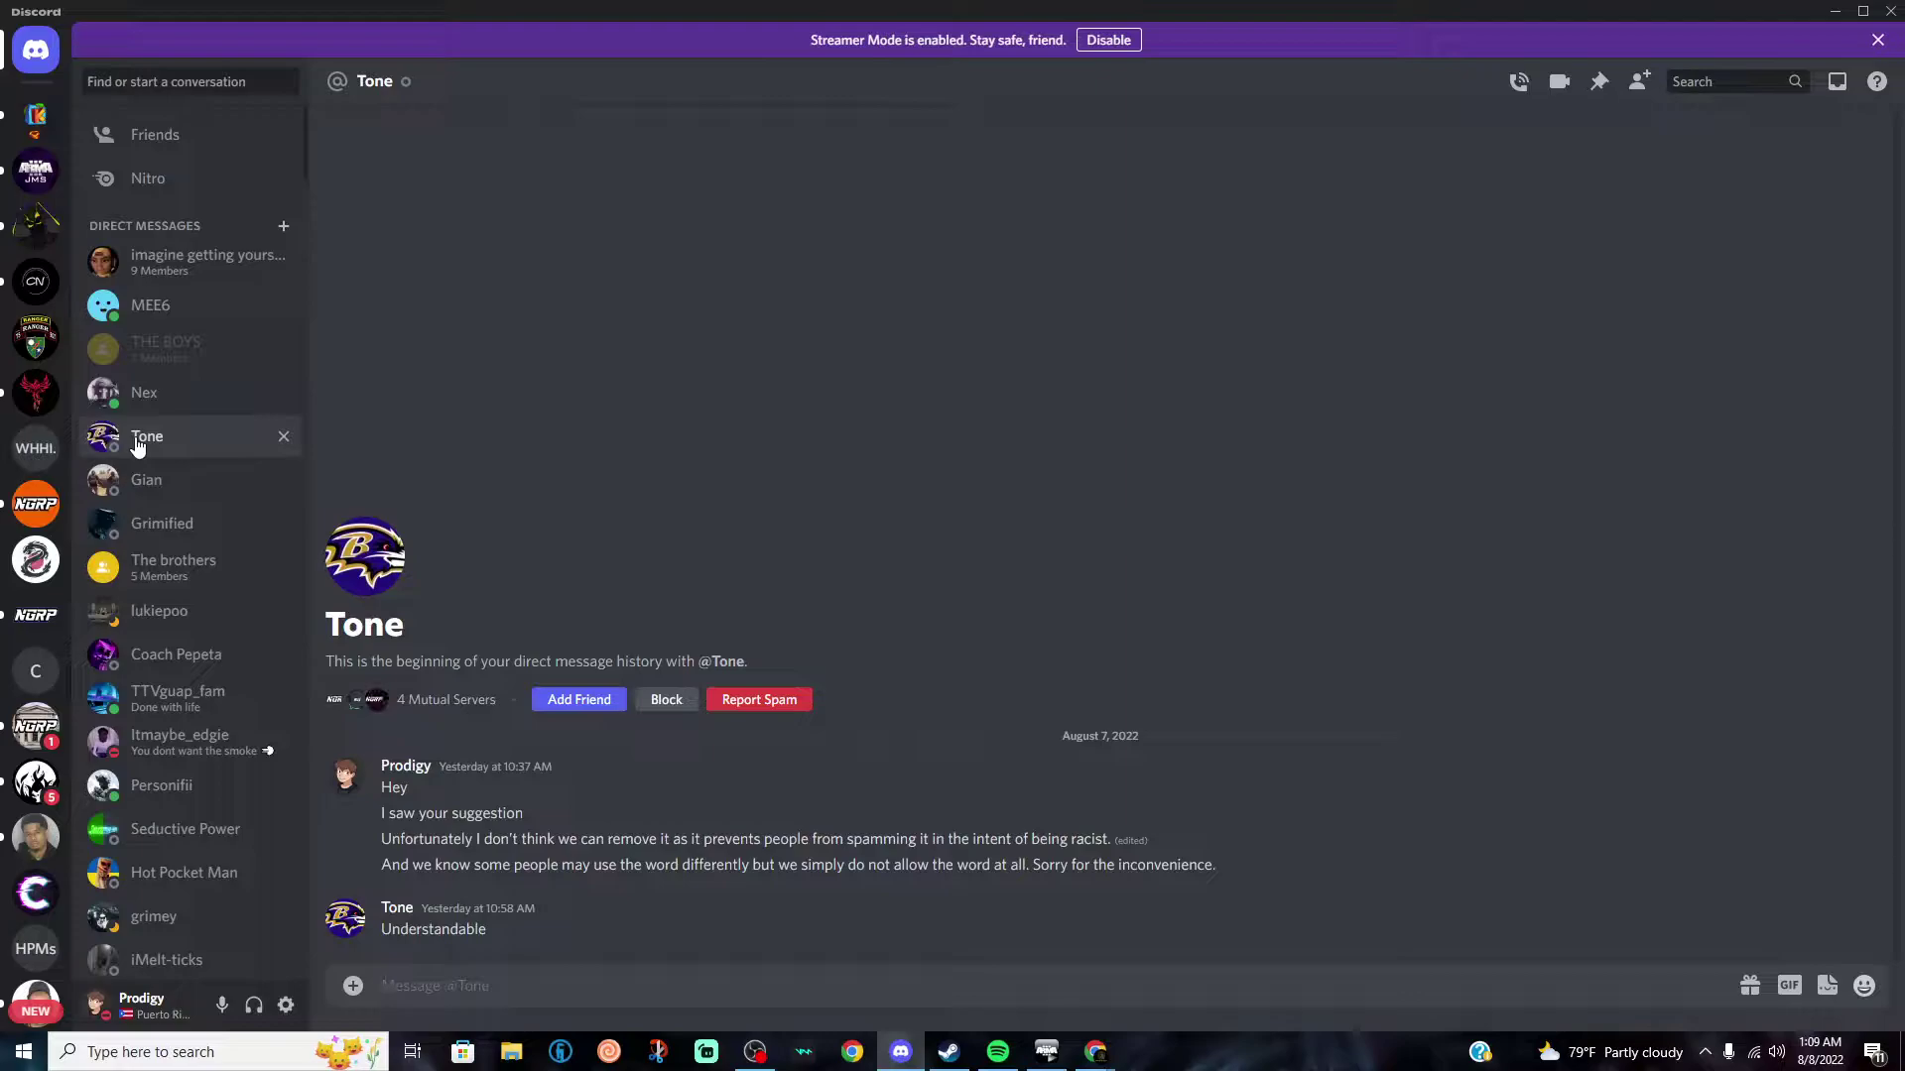
{"action": "left_click", "coordinate": [139, 480]}
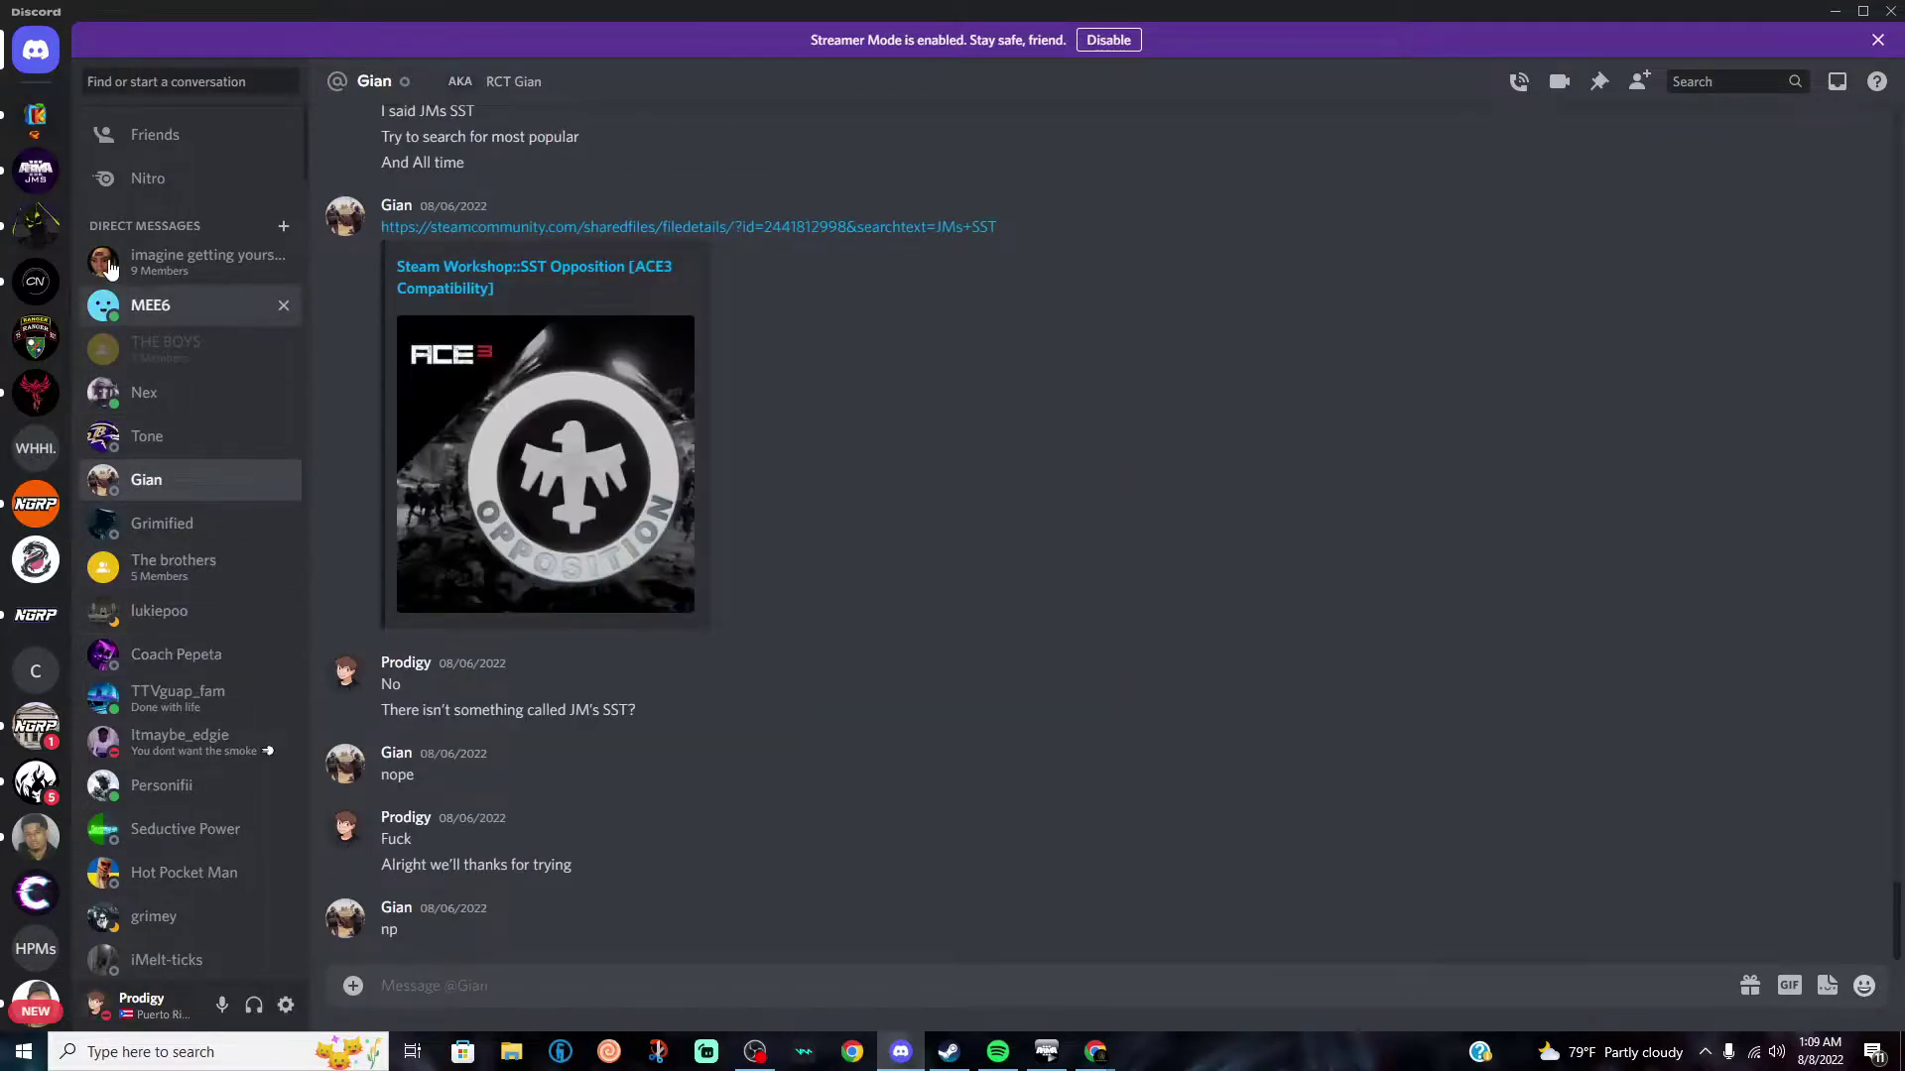
{"action": "left_click", "coordinate": [111, 302]}
Step: Open the JMax's Shipyards server and scroll #mod-links up to the JM's Starship Troopers post
{"action": "left_click", "coordinate": [28, 276]}
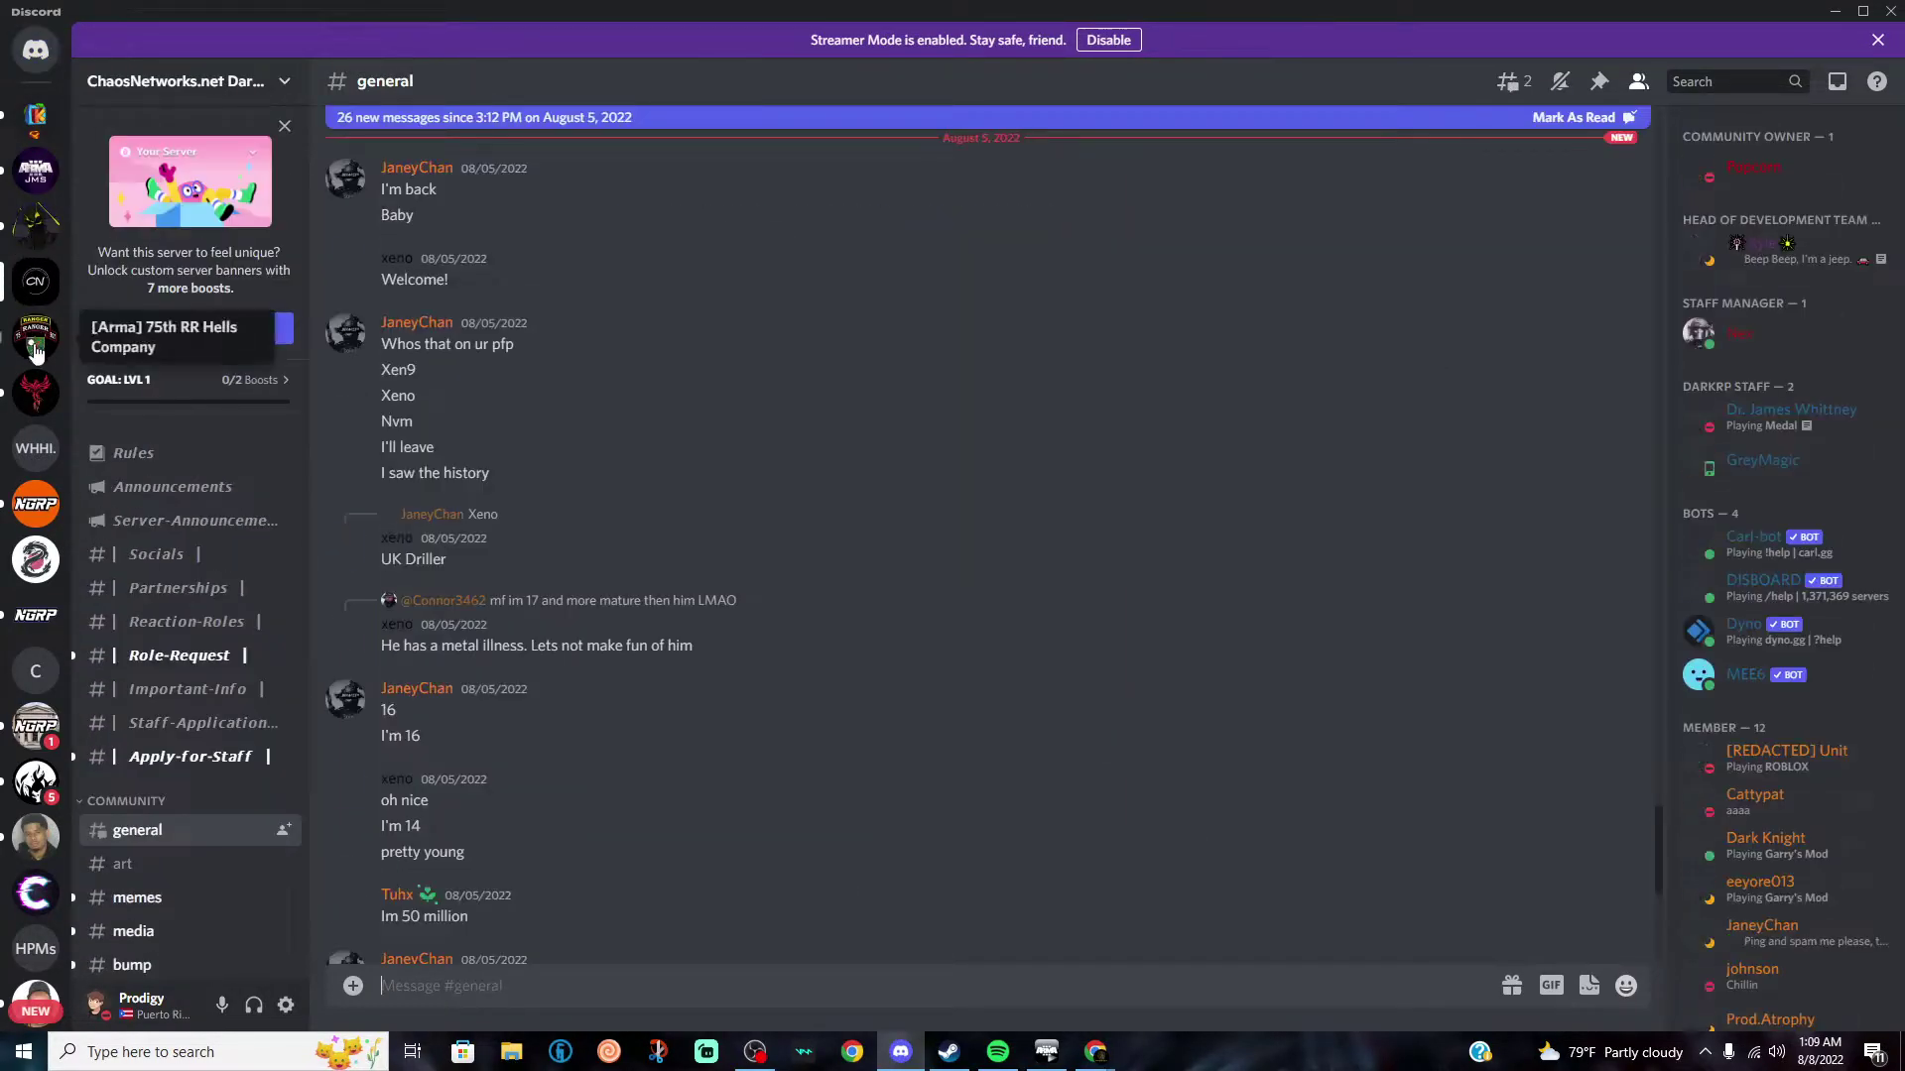
{"action": "left_click", "coordinate": [35, 170]}
{"action": "scroll", "coordinate": [531, 564], "scroll_direction": "up", "scroll_amount": 10}
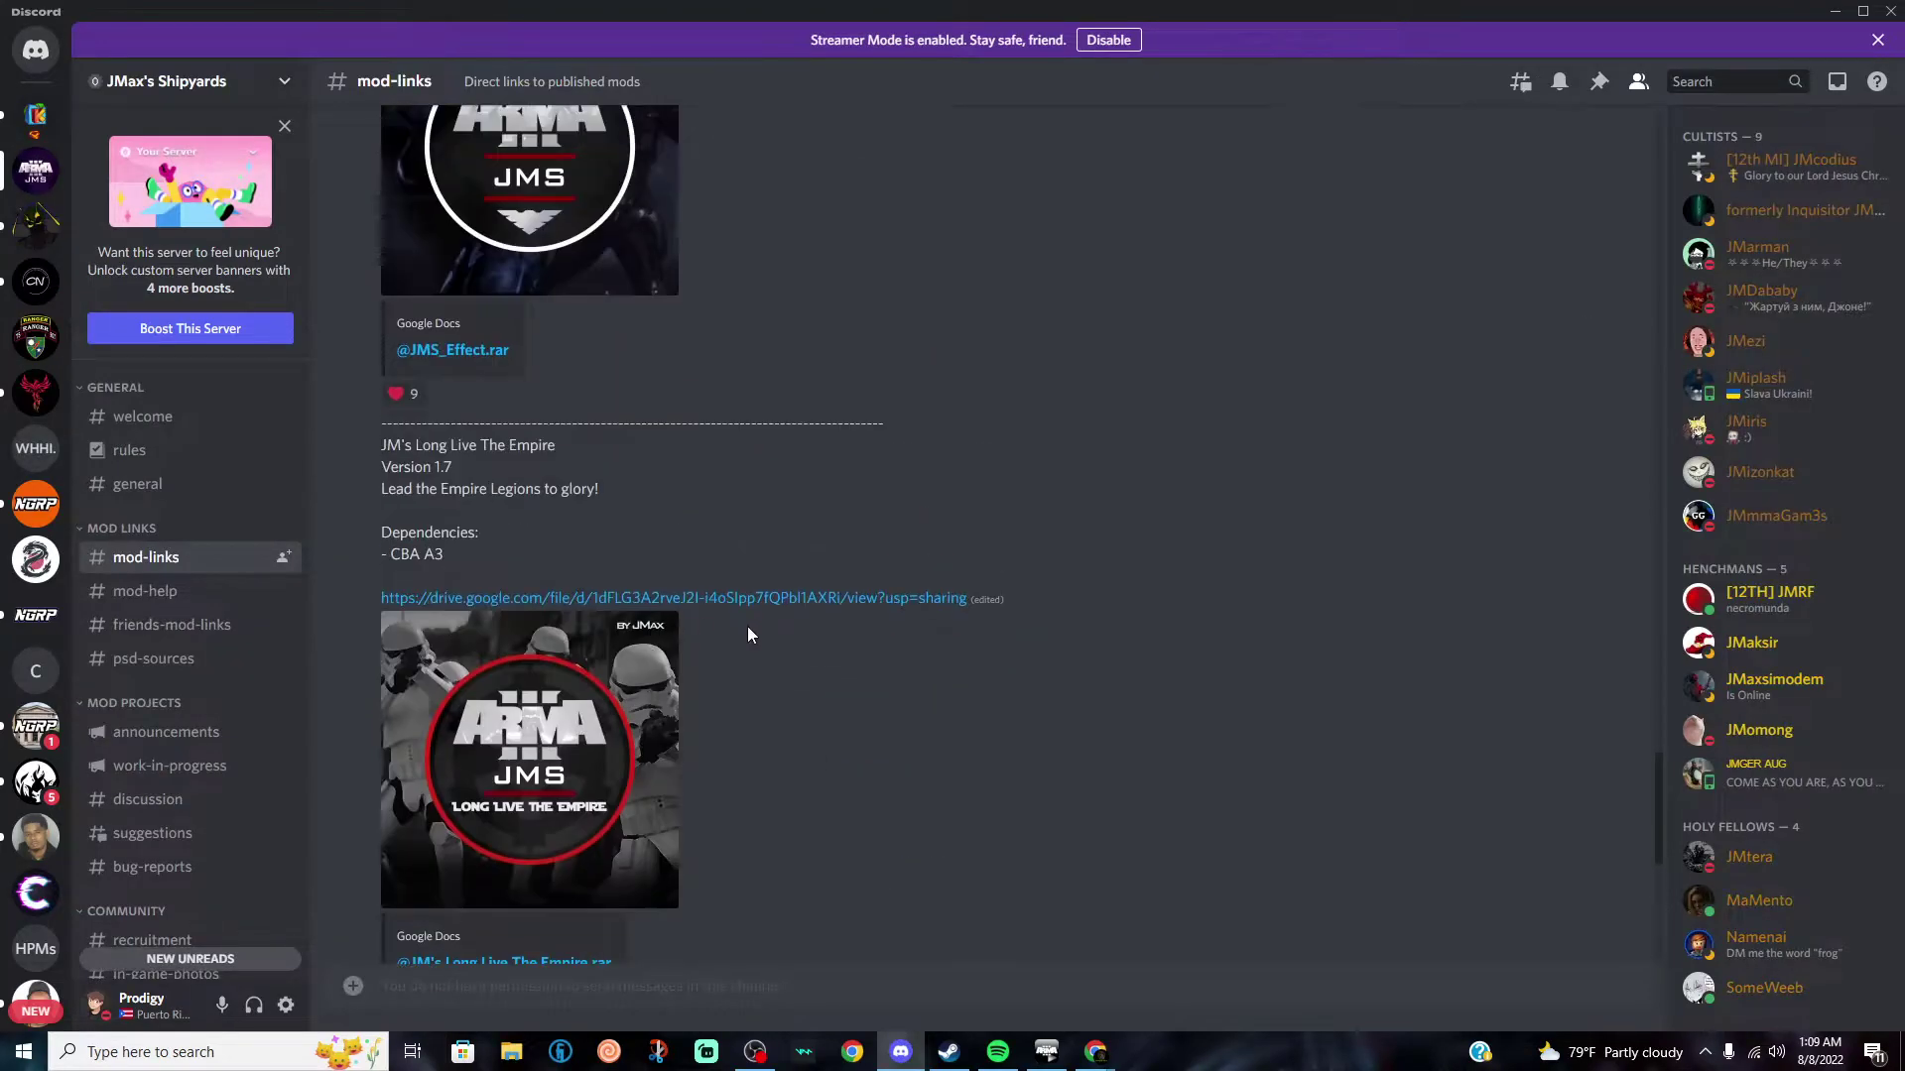
{"action": "scroll", "coordinate": [533, 590], "scroll_direction": "up", "scroll_amount": 7}
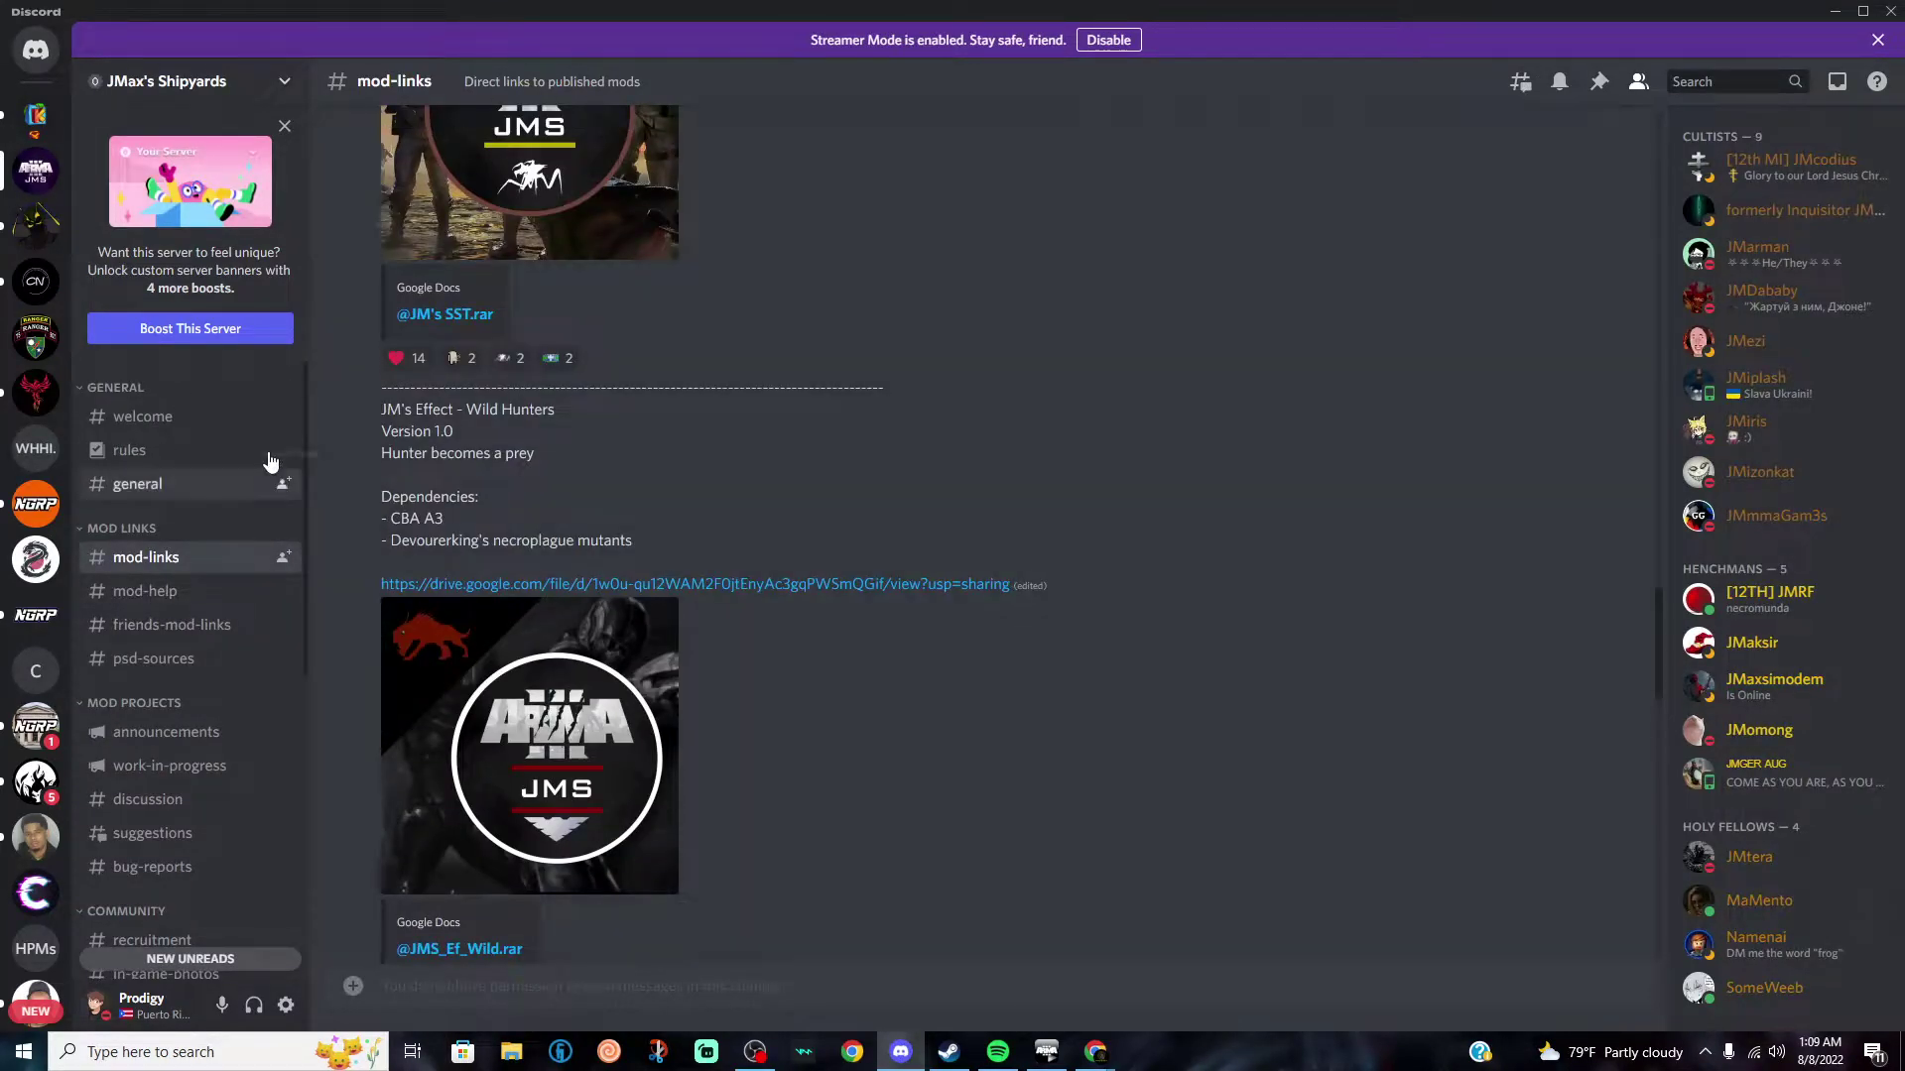
{"action": "scroll", "coordinate": [674, 668], "scroll_direction": "up", "scroll_amount": 6}
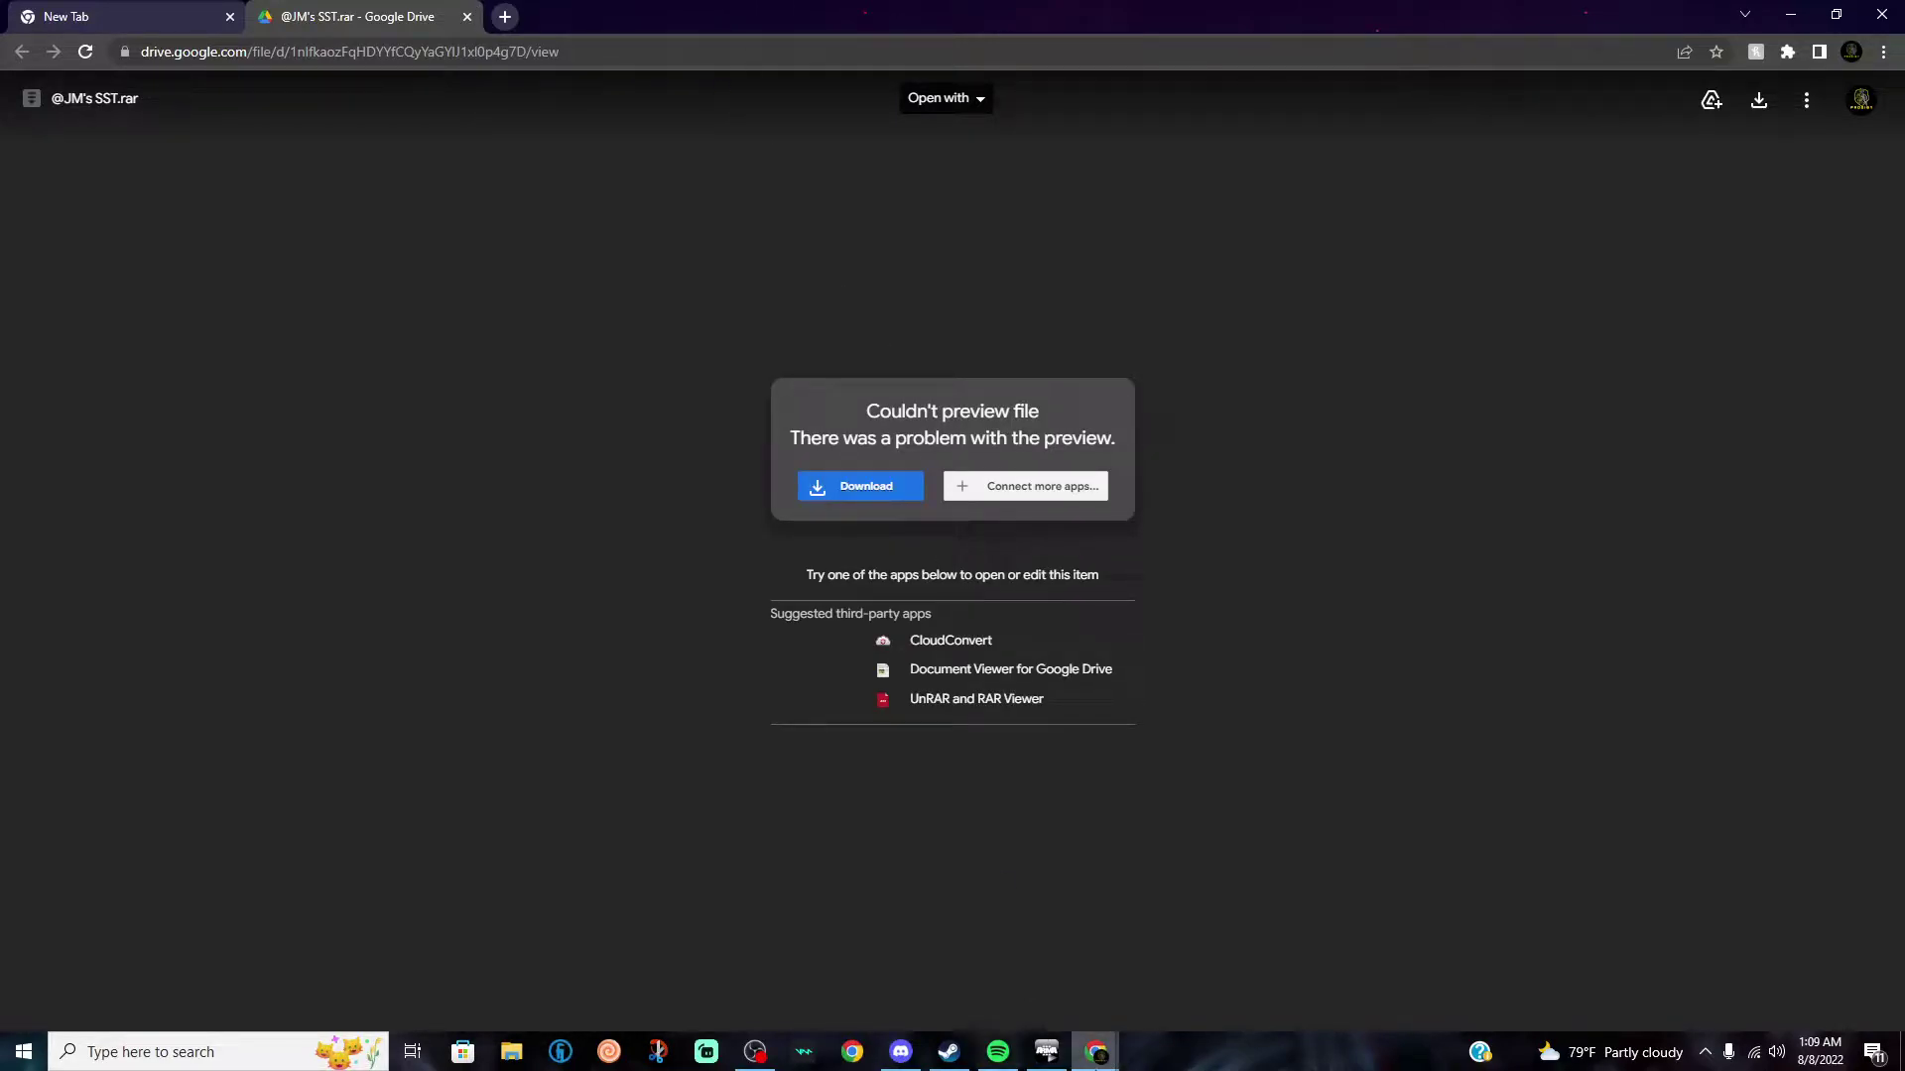
{"action": "left_click", "coordinate": [908, 1053]}
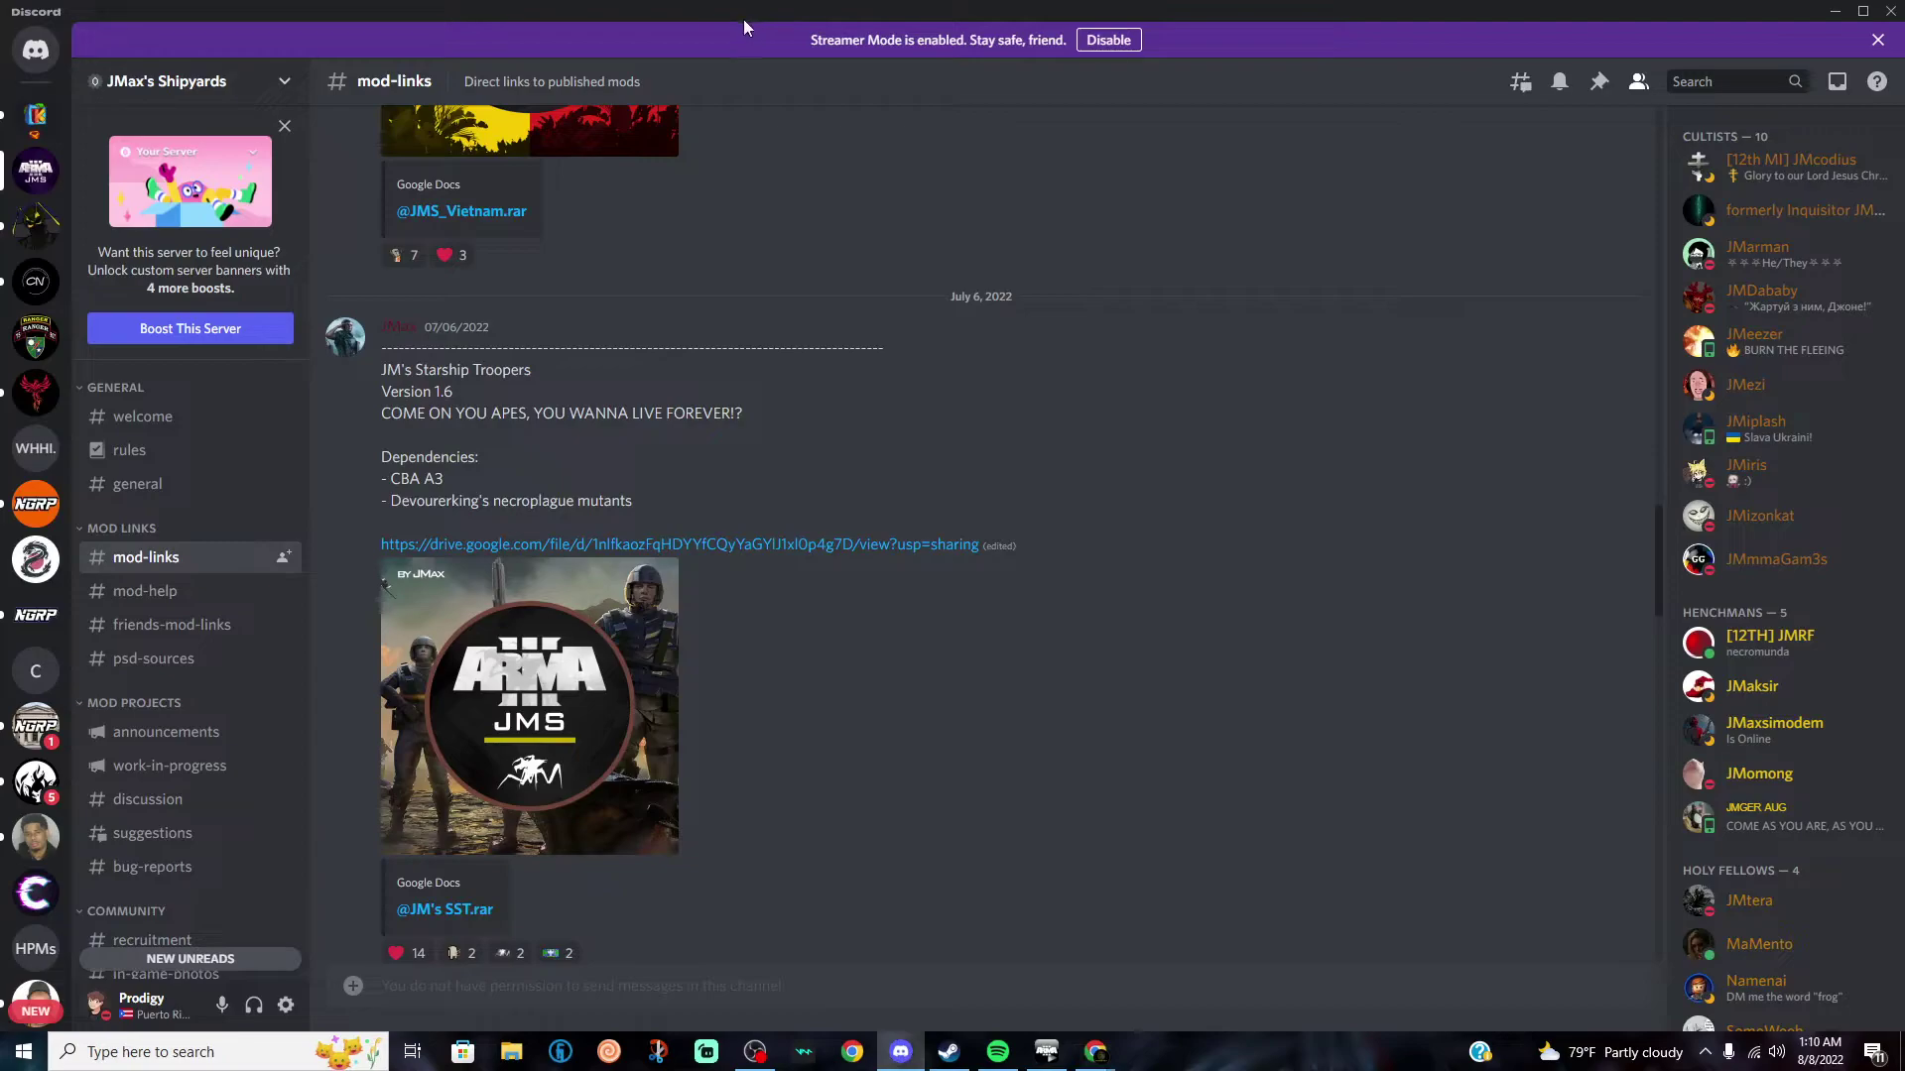
{"action": "key", "text": "alt+Tab"}
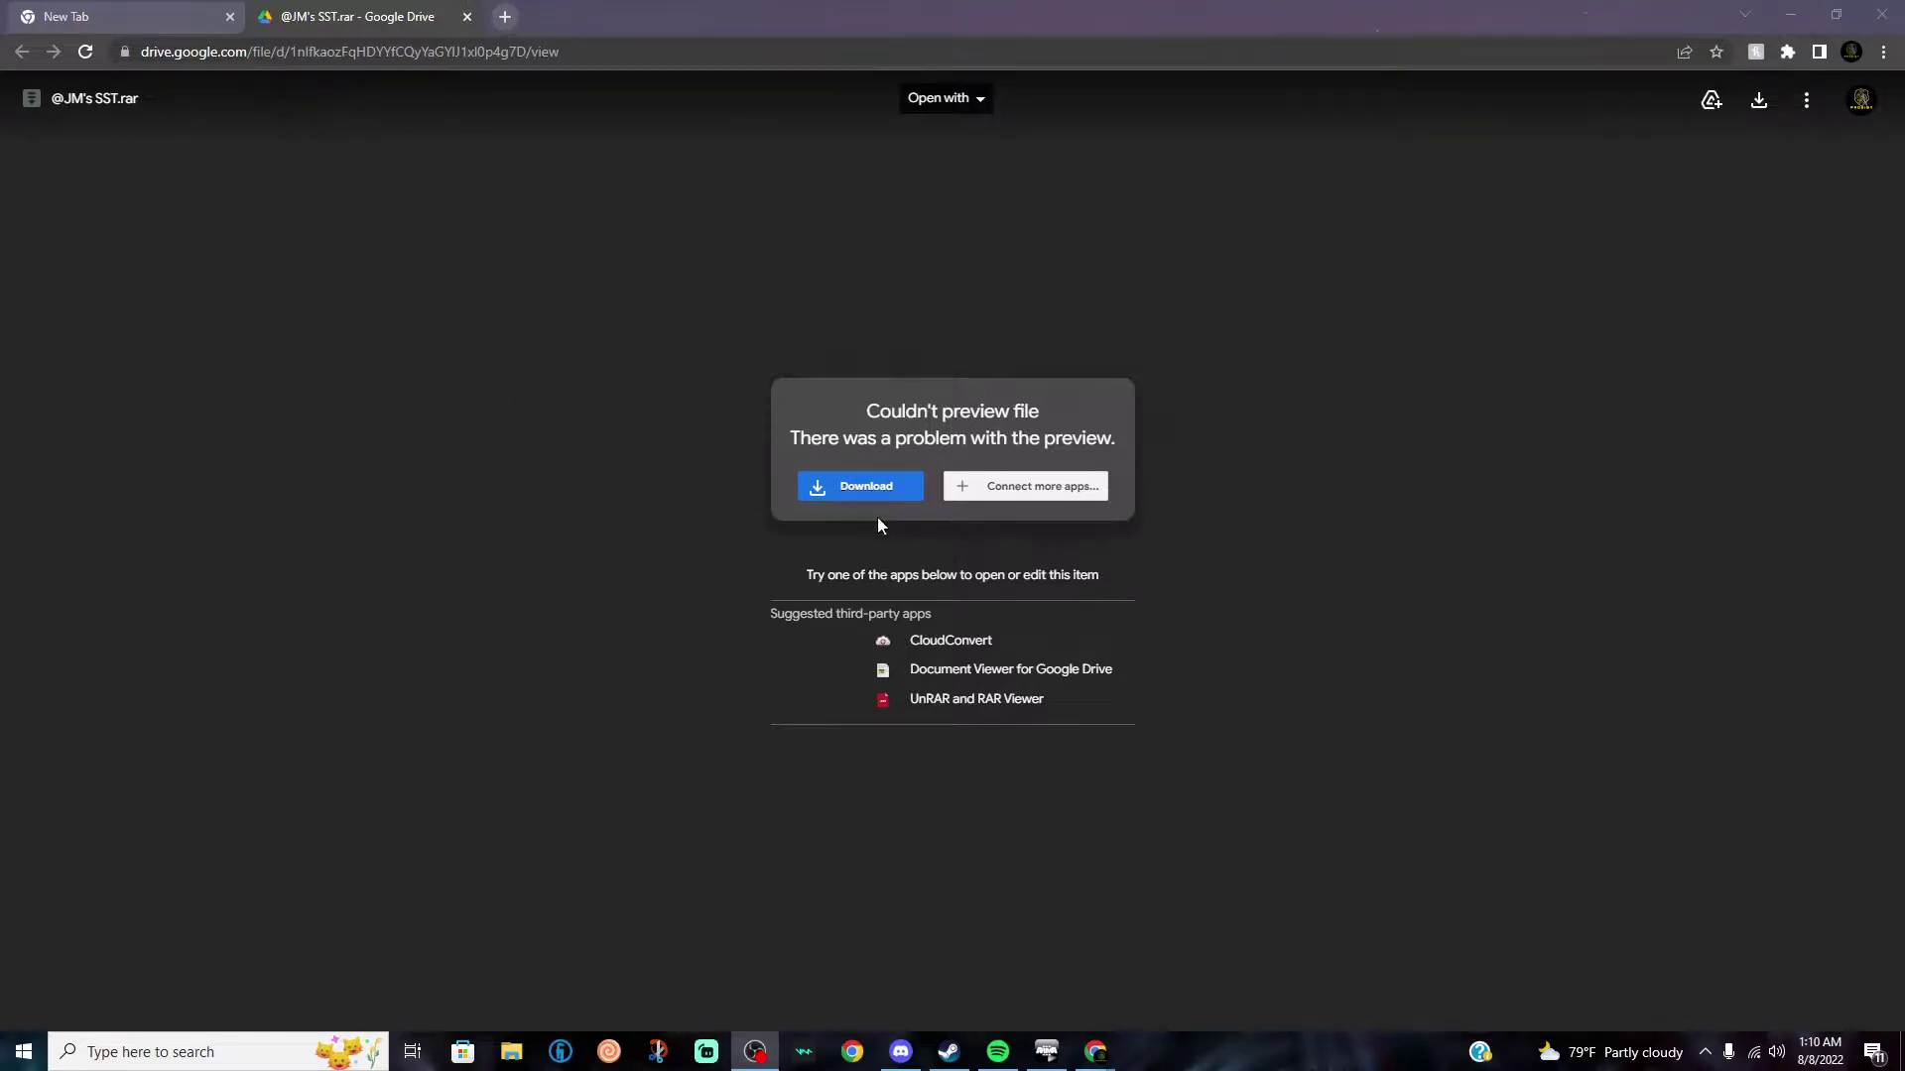
{"action": "left_click", "coordinate": [511, 1053]}
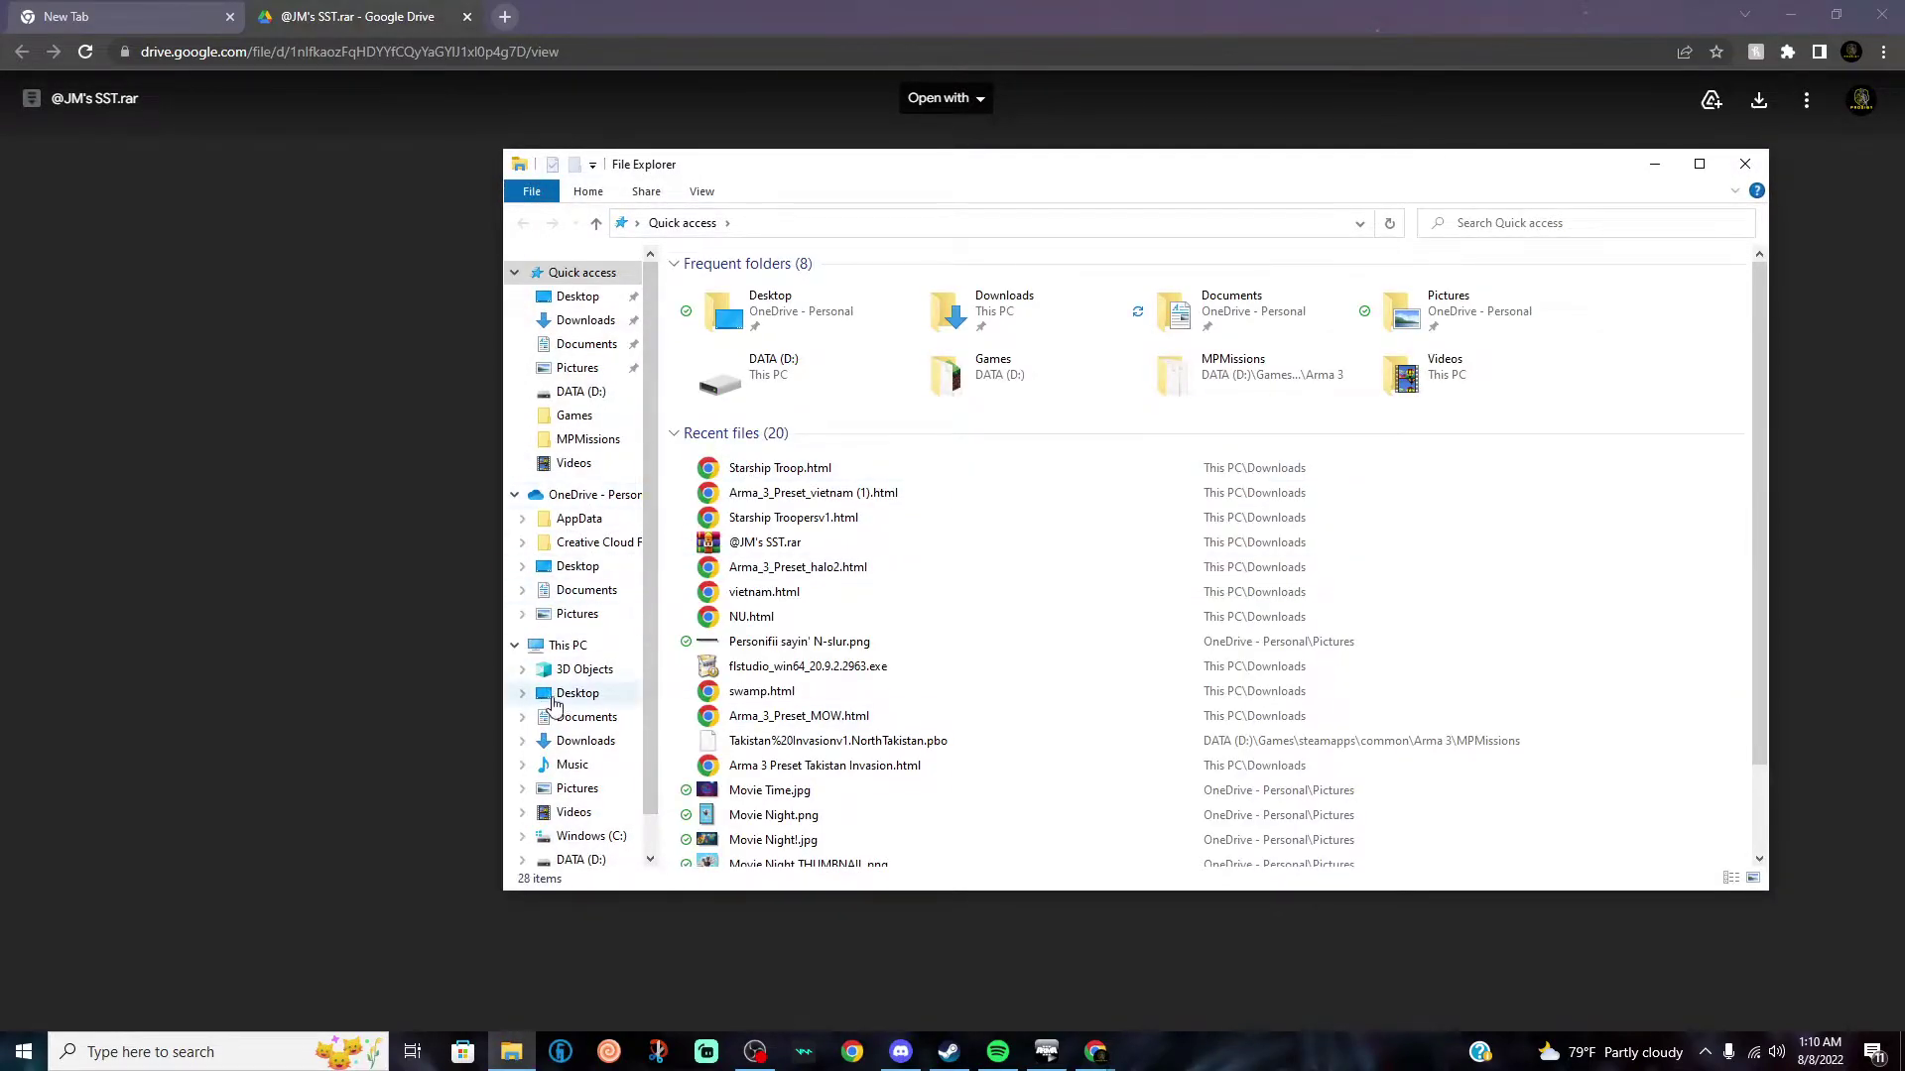
{"action": "left_click", "coordinate": [575, 742]}
{"action": "left_click", "coordinate": [759, 357]}
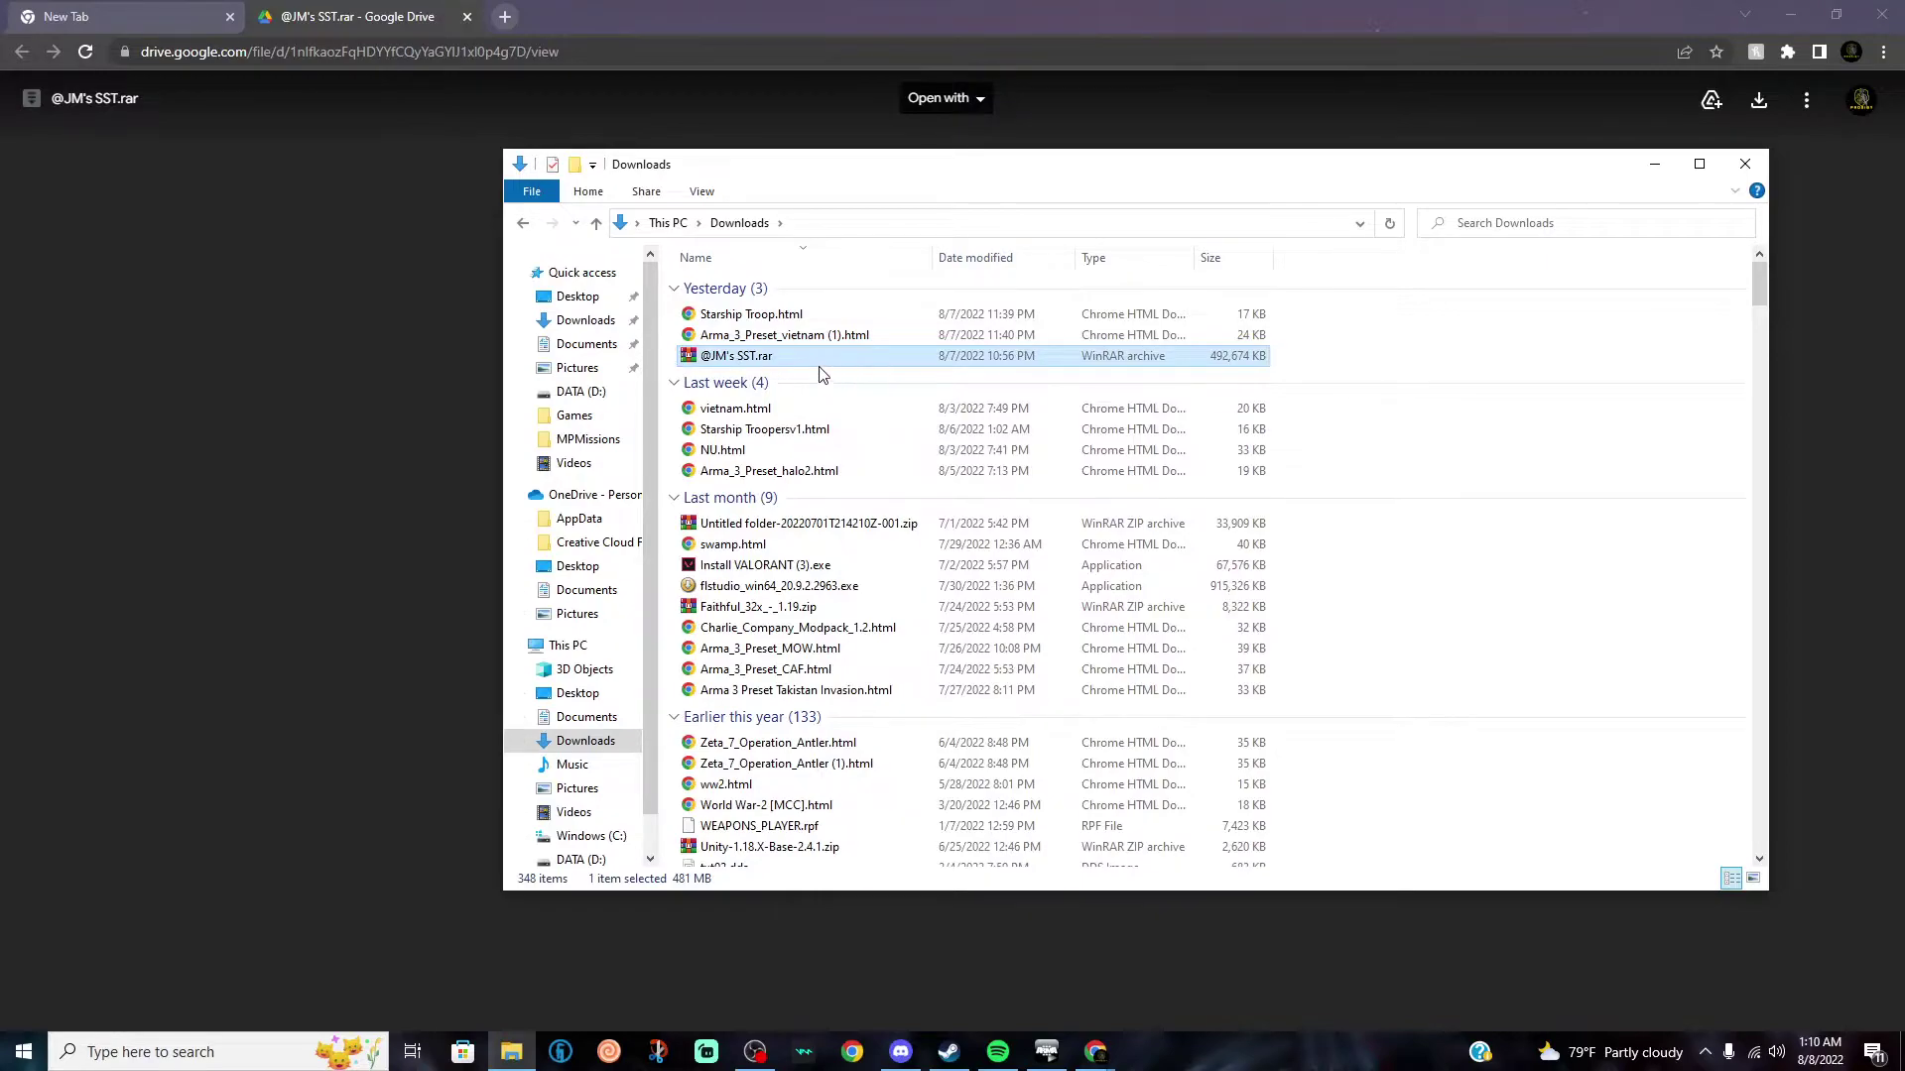
{"action": "left_click", "coordinate": [466, 20]}
{"action": "left_click", "coordinate": [467, 20]}
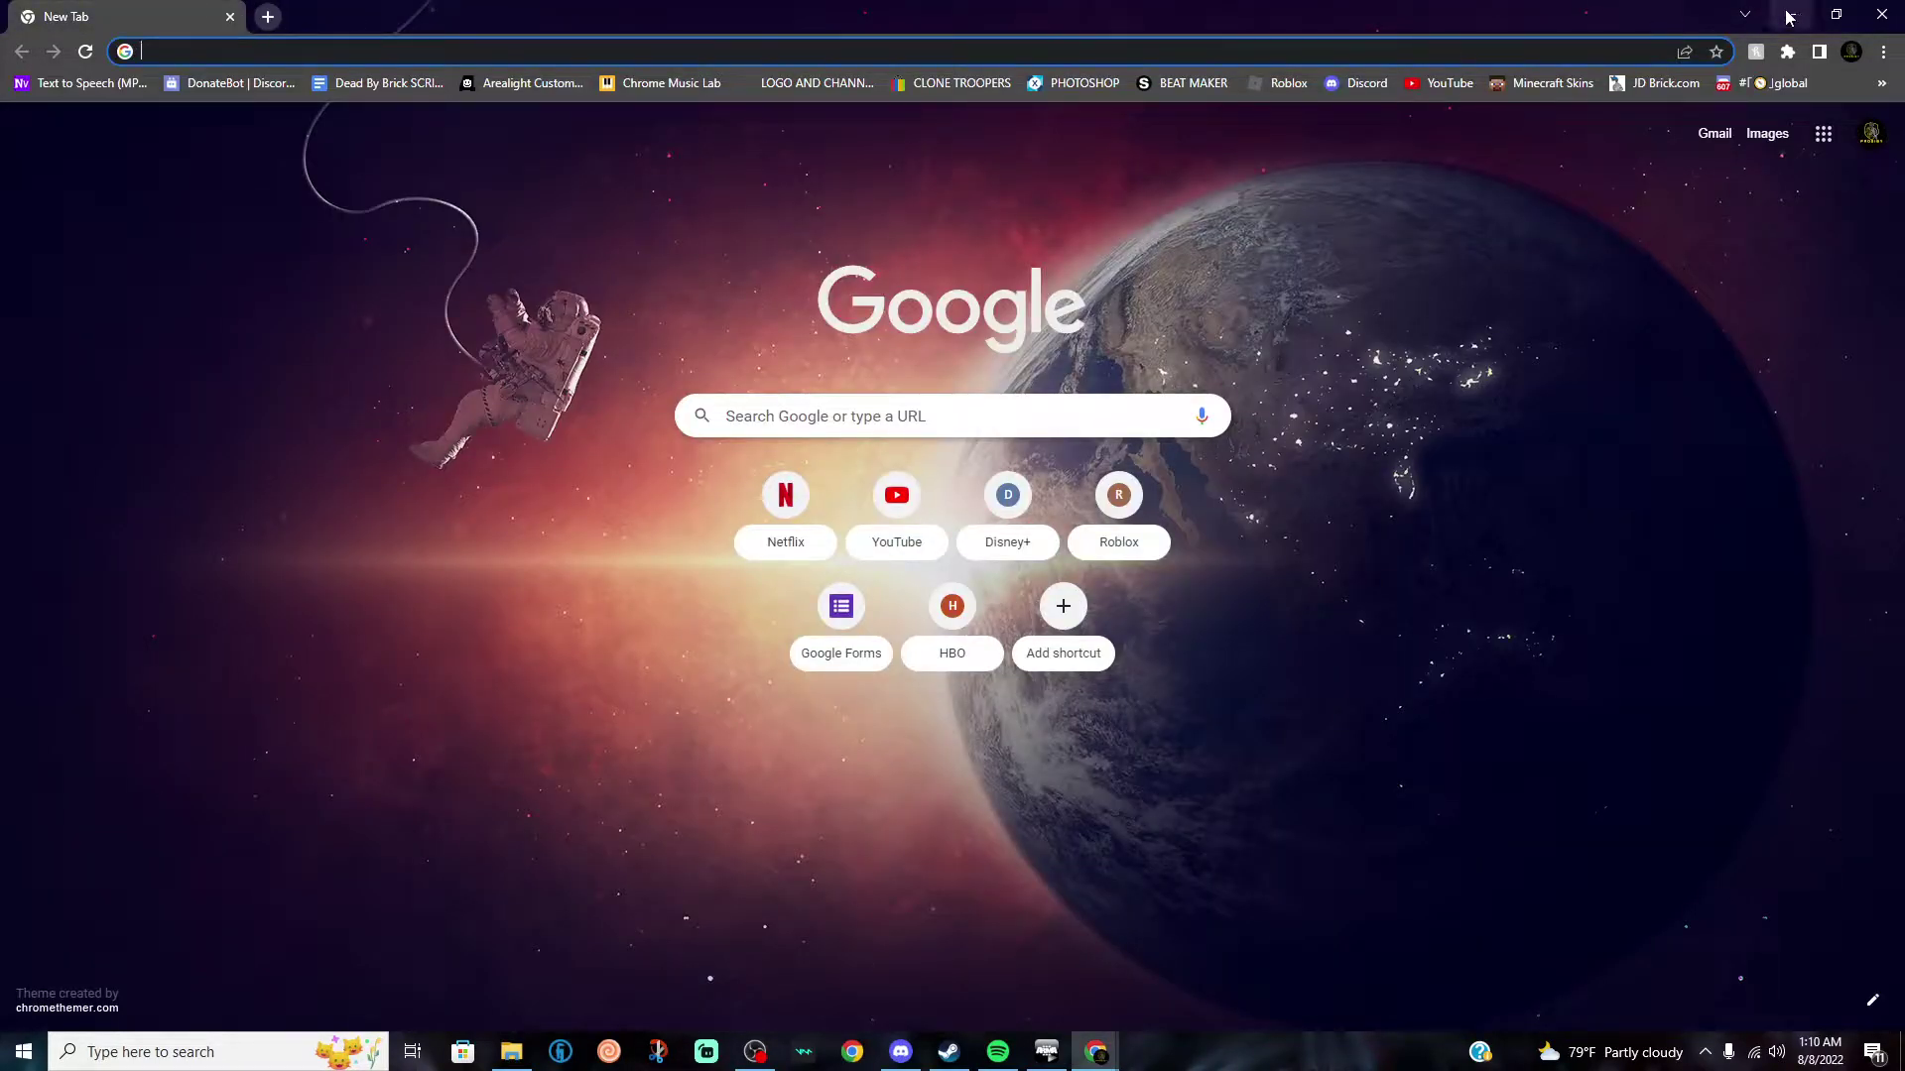
{"action": "left_click", "coordinate": [1867, 16]}
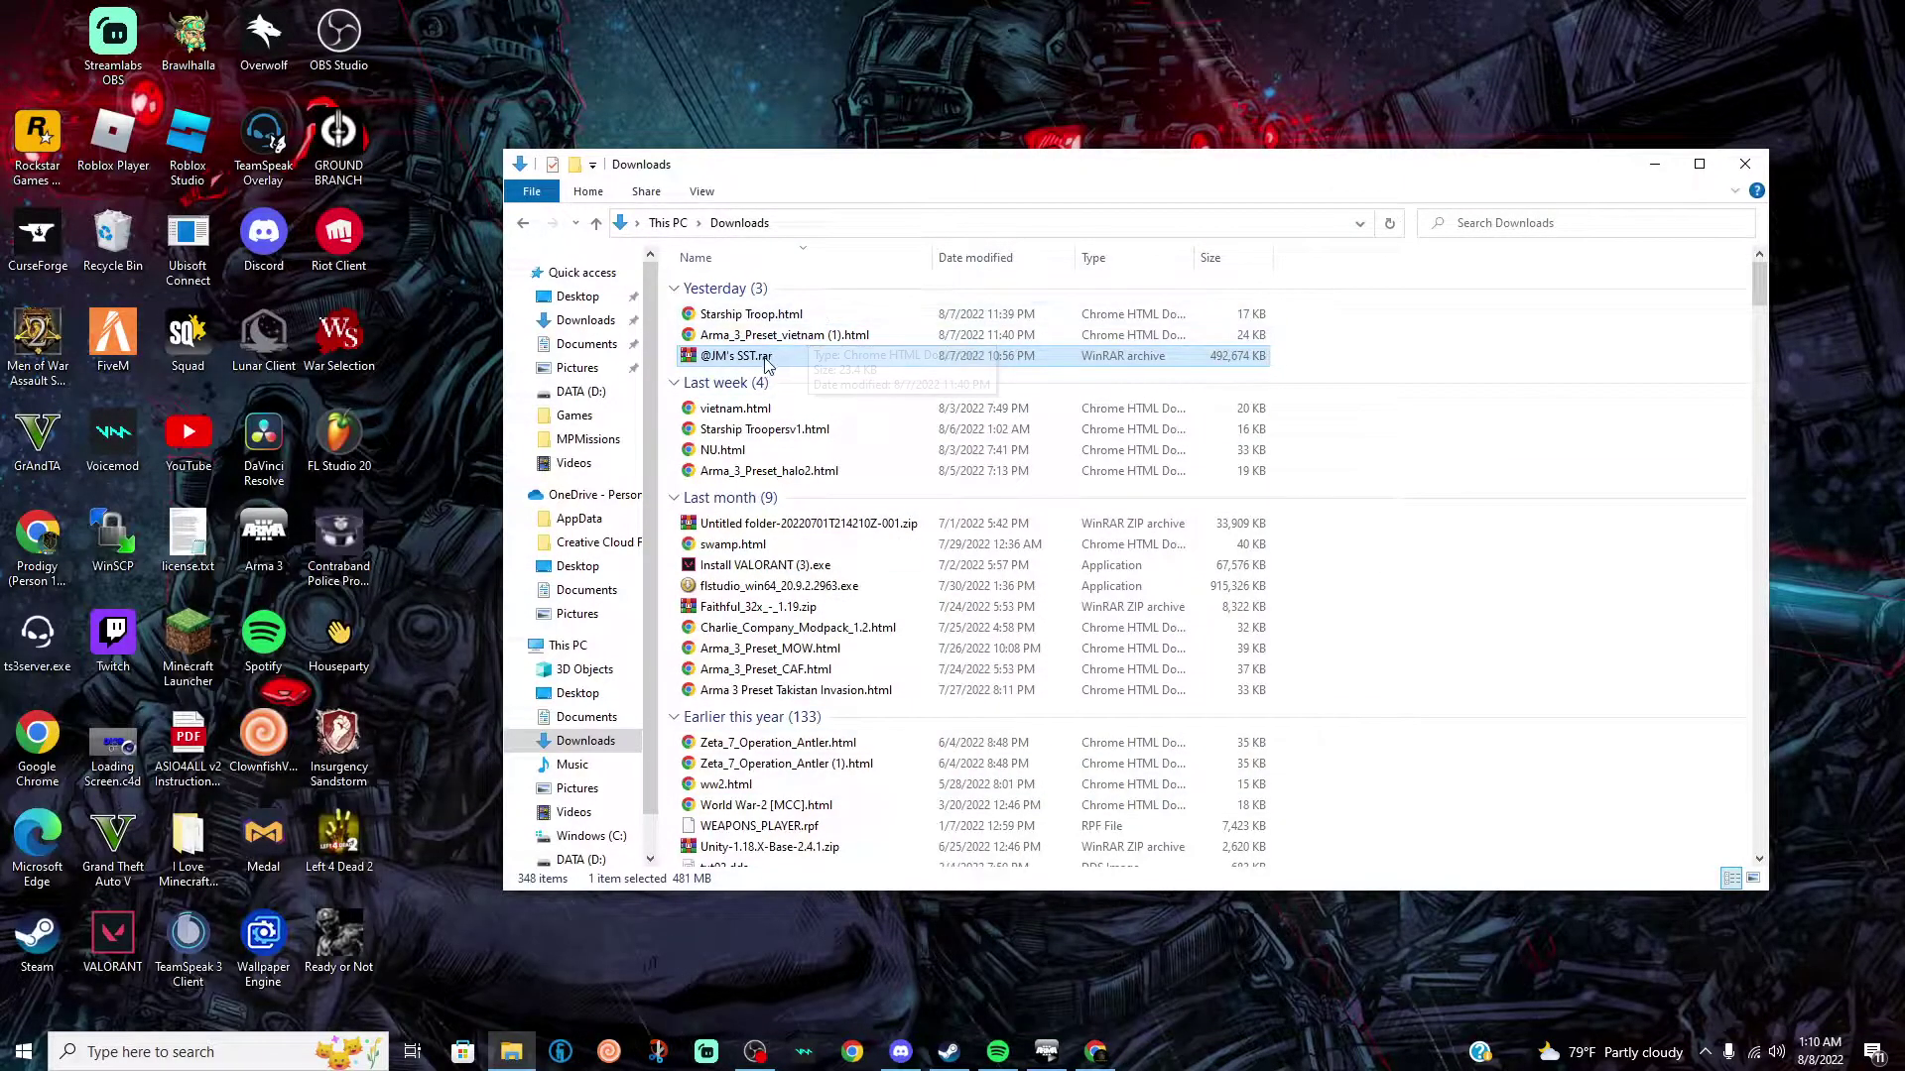
{"action": "double_click", "coordinate": [765, 358]}
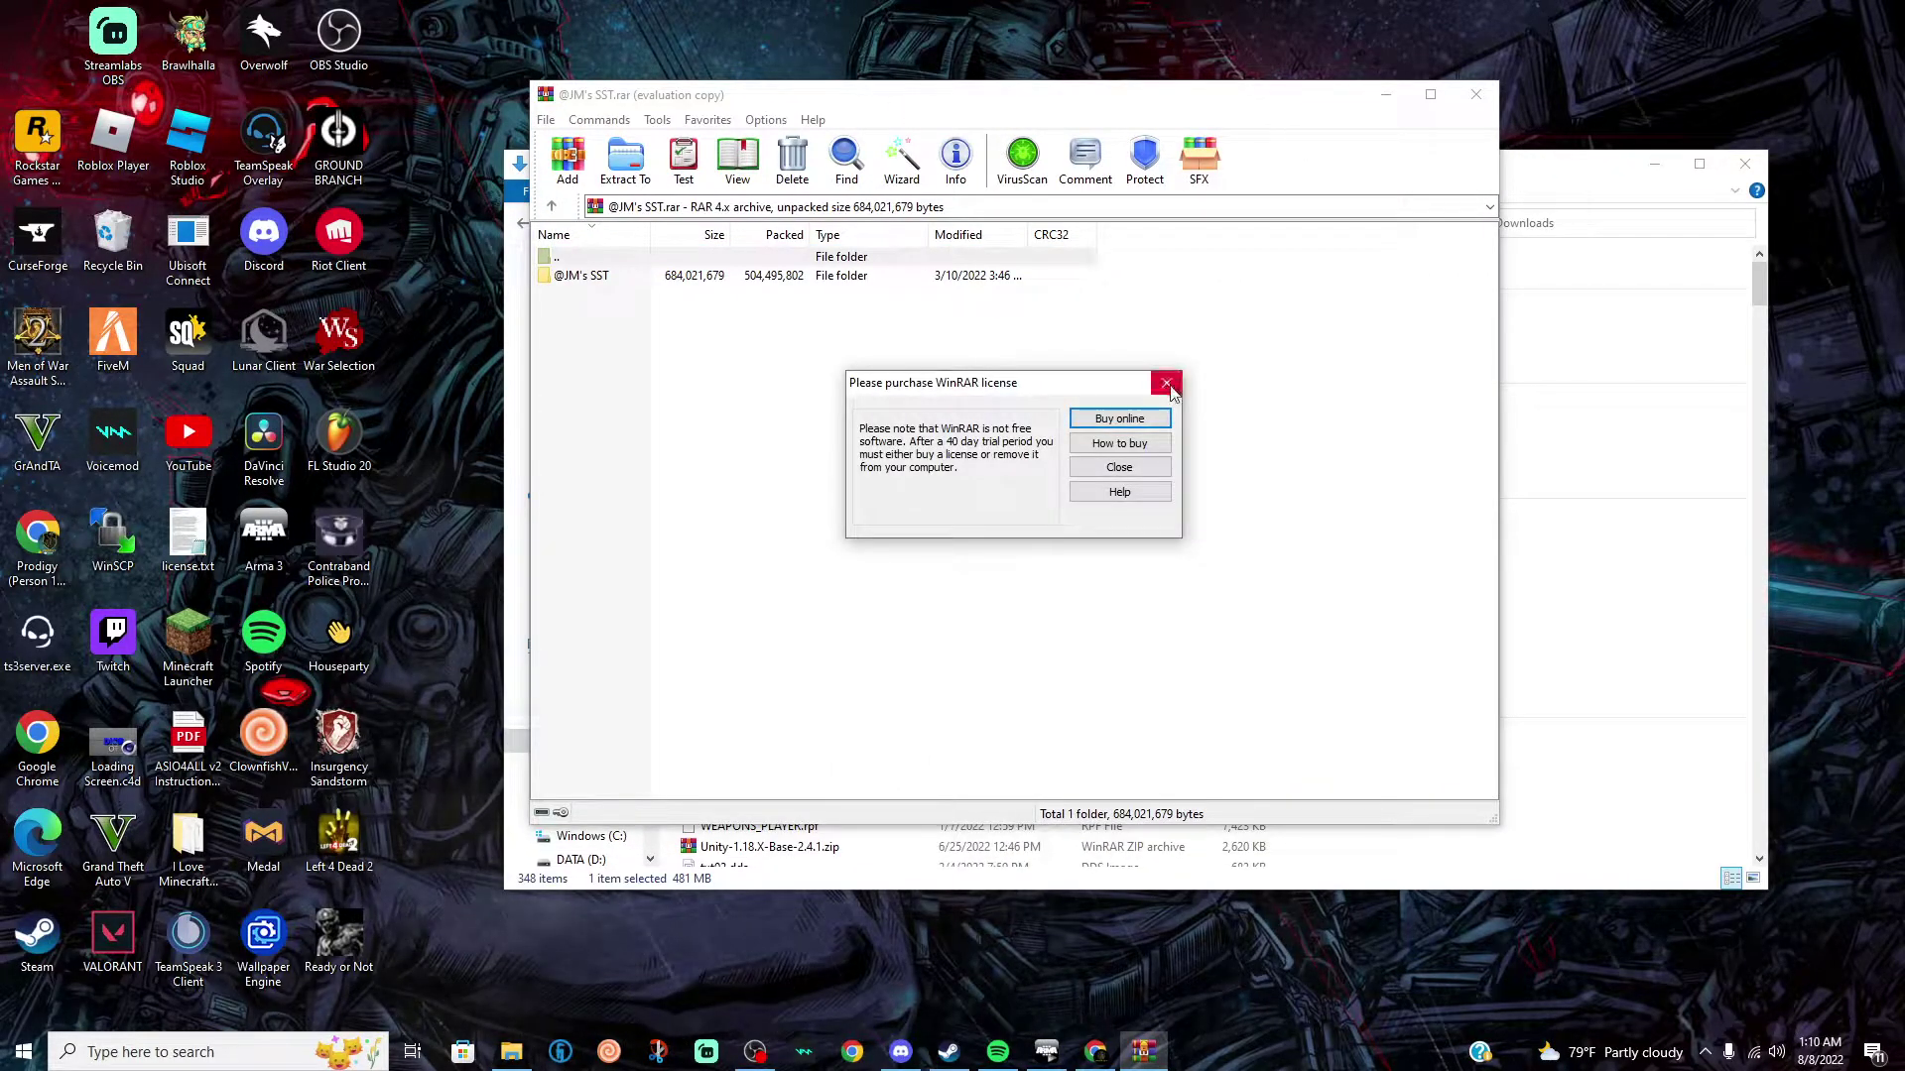
{"action": "left_click", "coordinate": [1167, 385]}
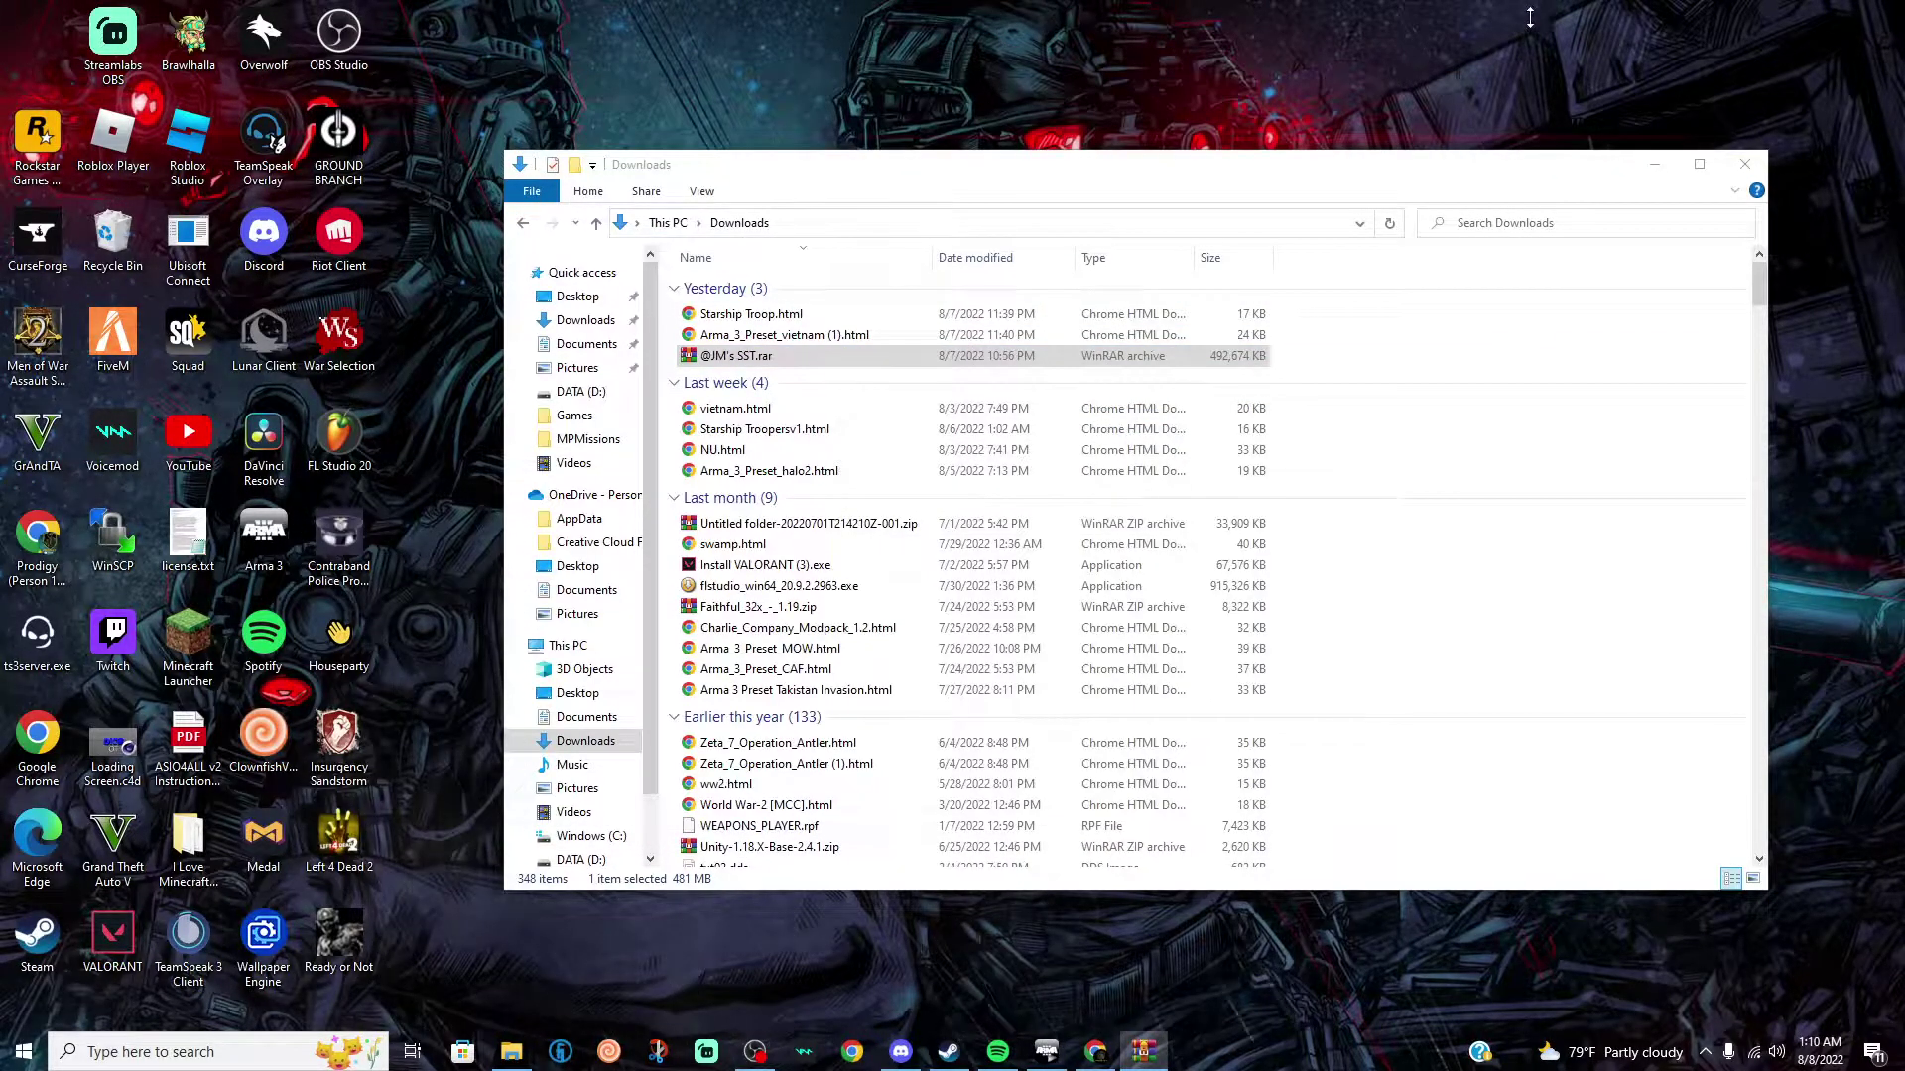
{"action": "left_click", "coordinate": [1143, 1052]}
{"action": "double_click", "coordinate": [900, 239]}
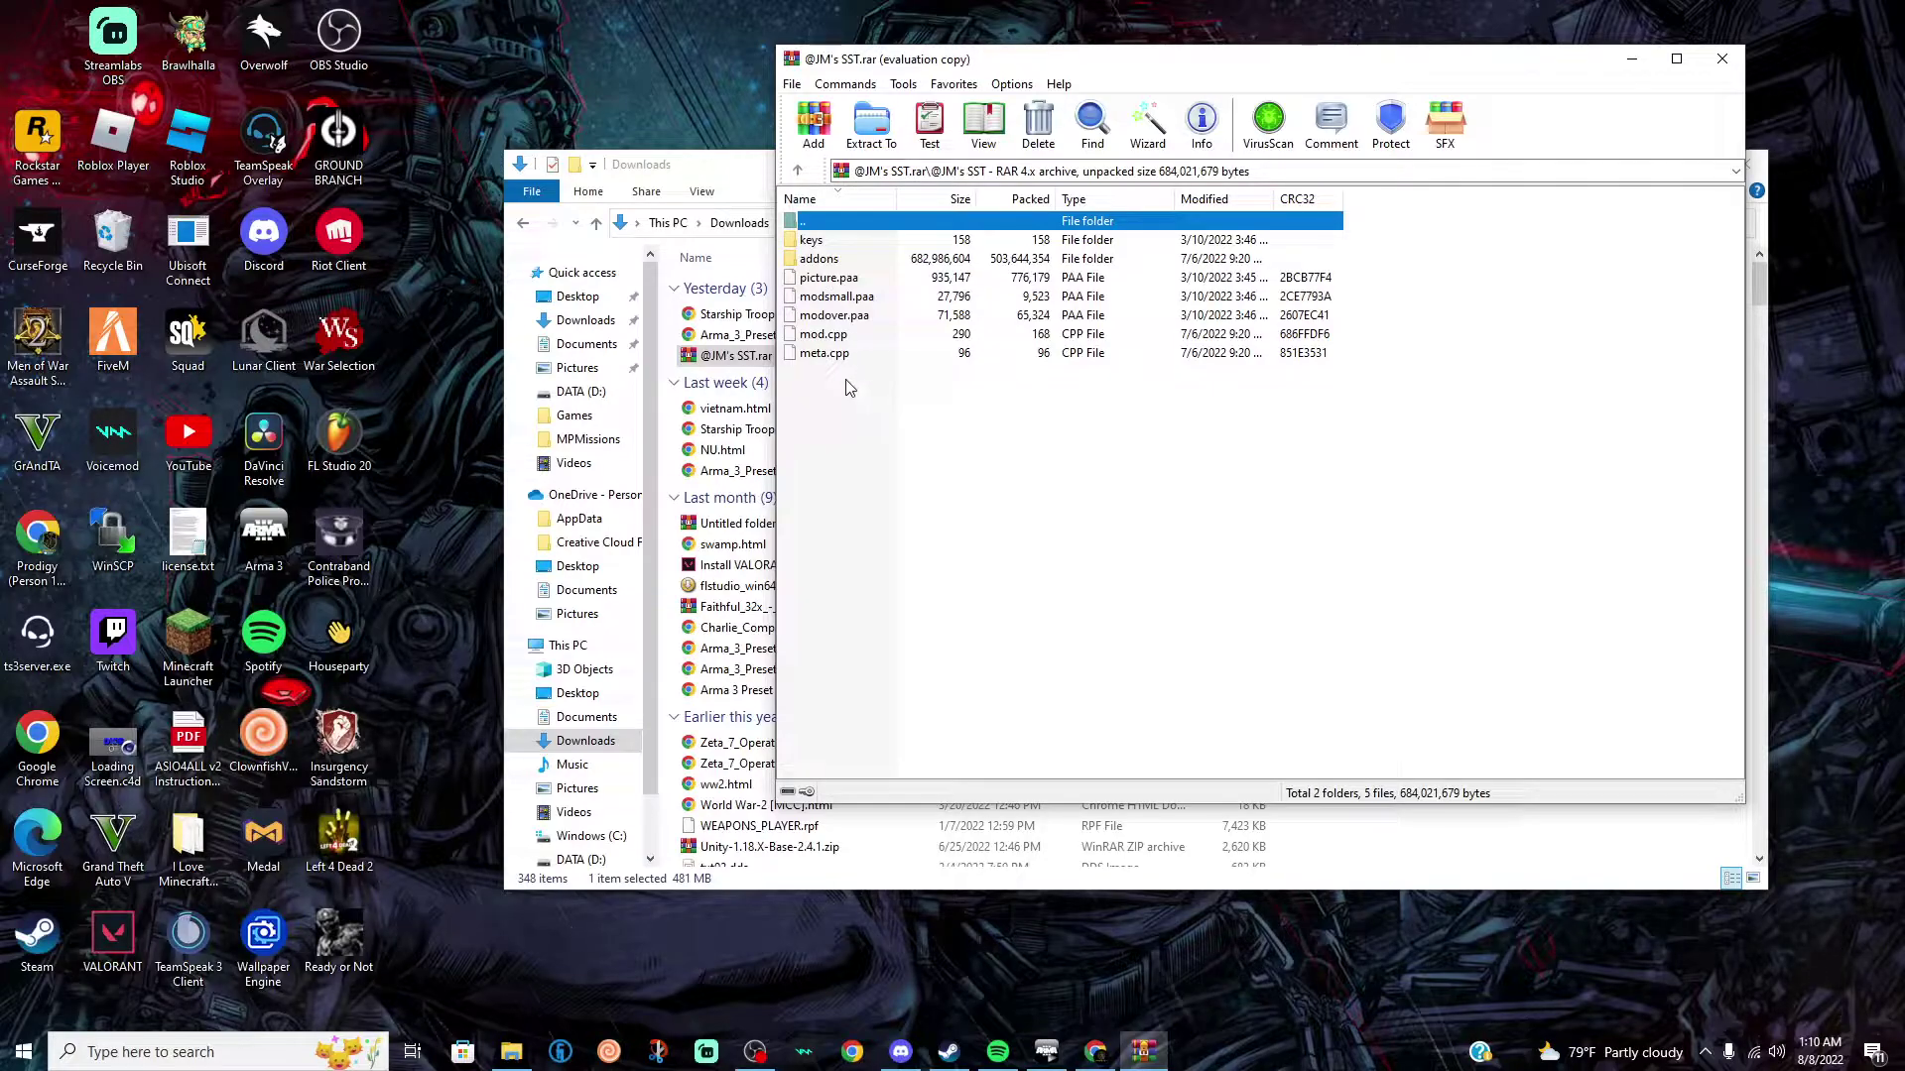
{"action": "double_click", "coordinate": [815, 258]}
{"action": "left_click", "coordinate": [794, 171]}
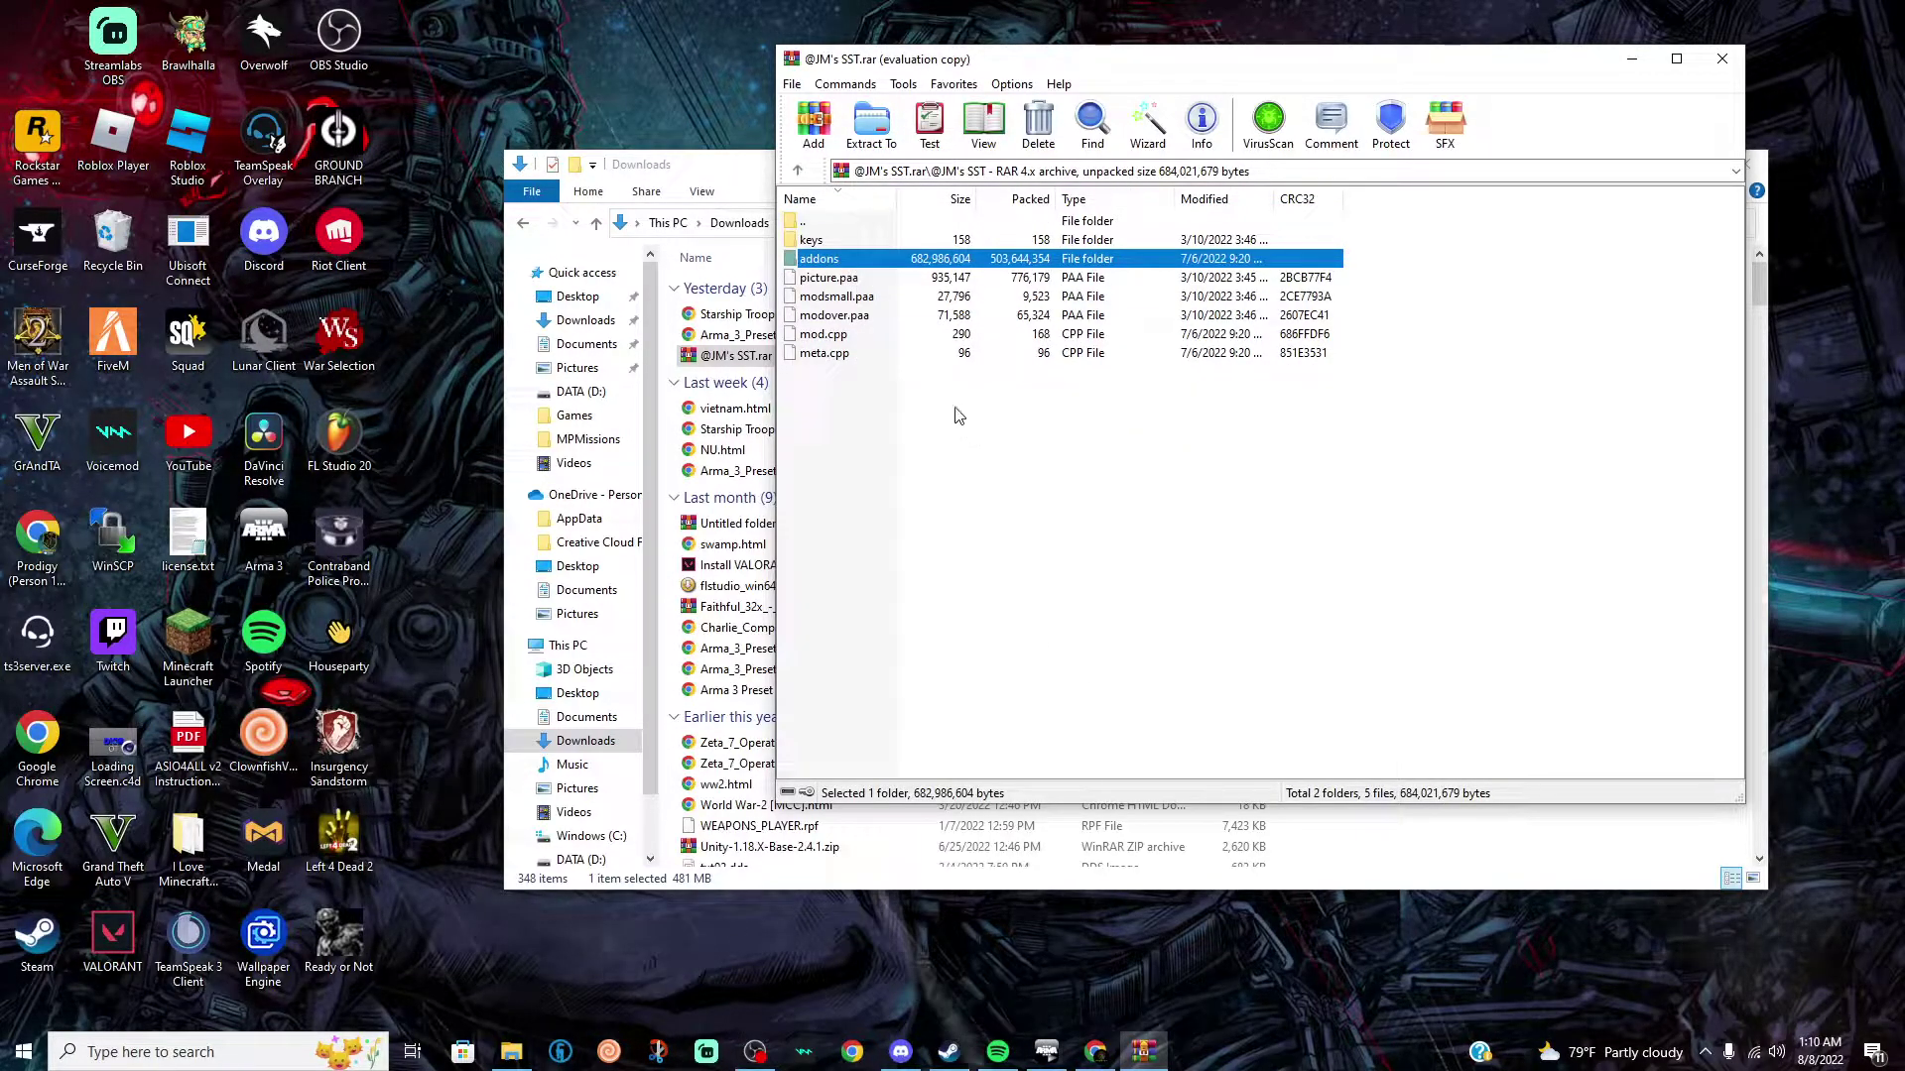
{"action": "left_click", "coordinate": [900, 446]}
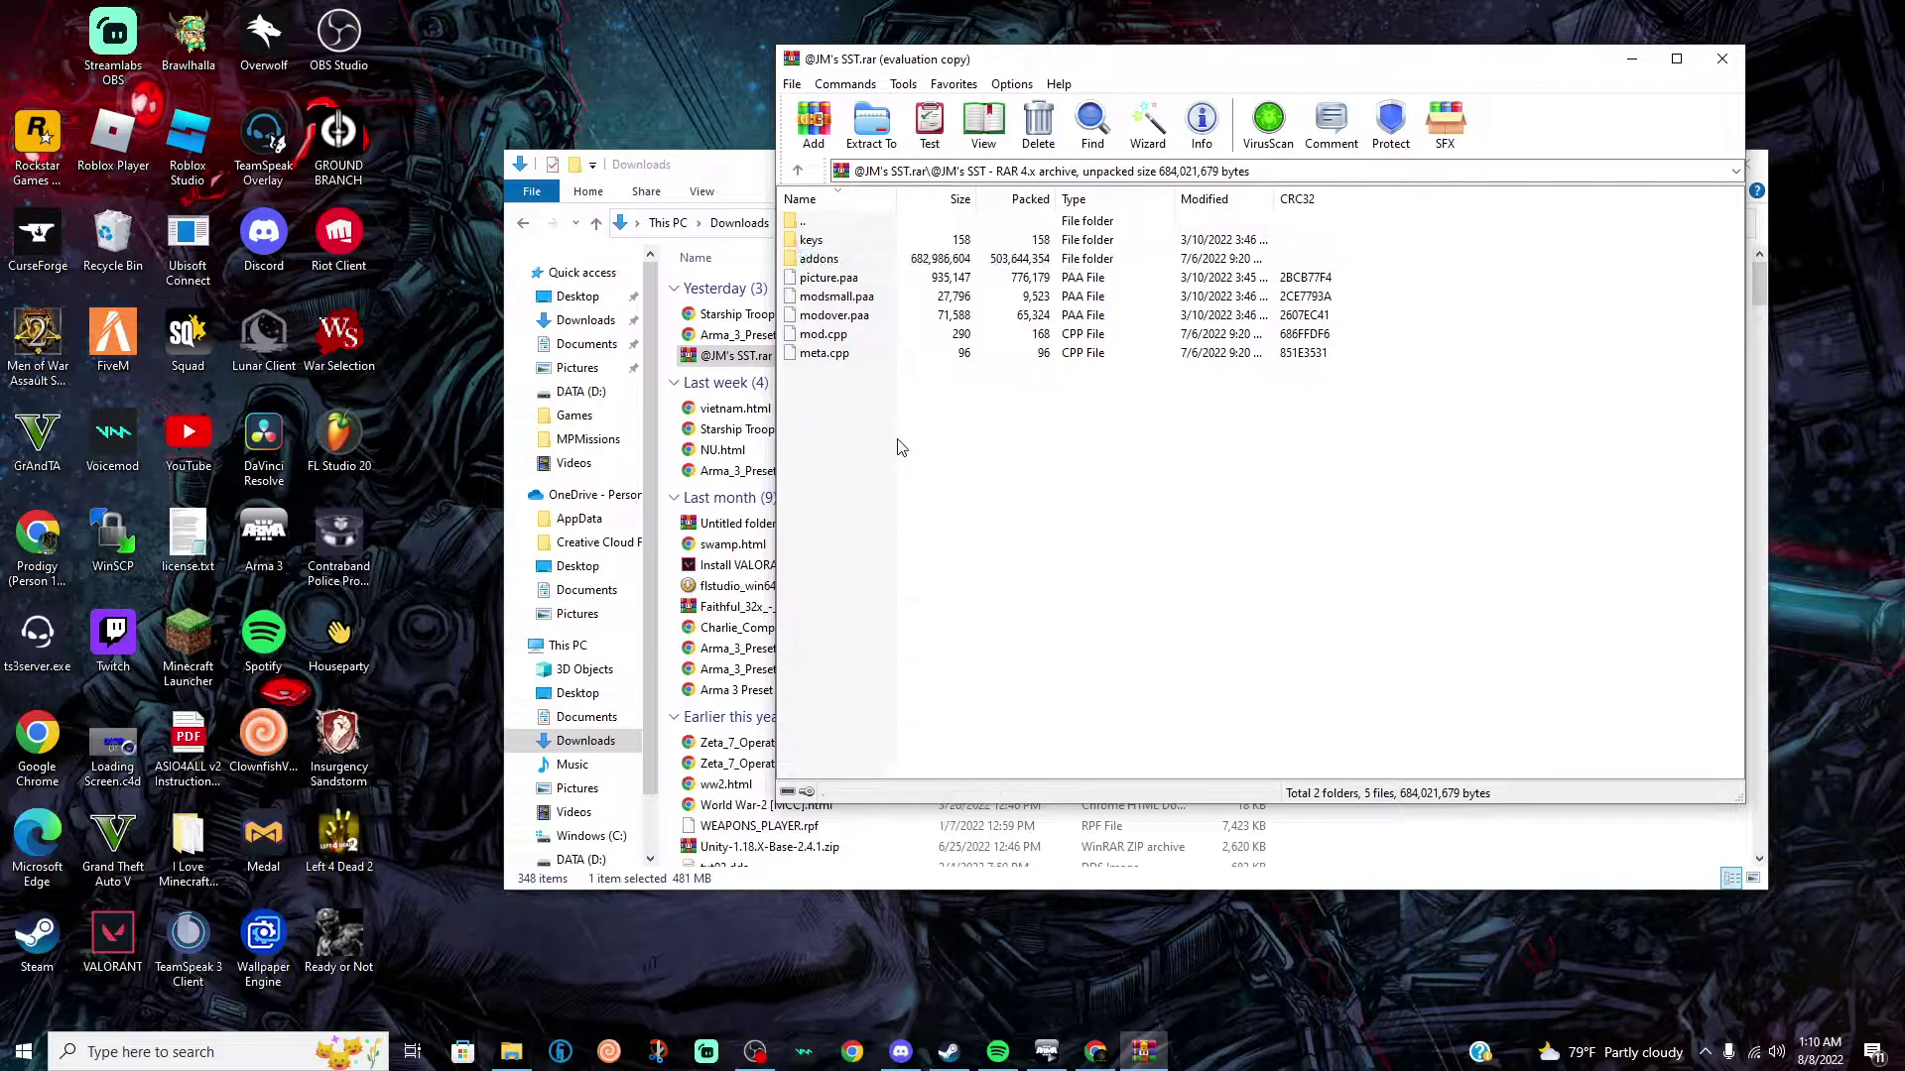
{"action": "left_click_drag", "start_coordinate": [704, 177], "coordinate": [711, 281]}
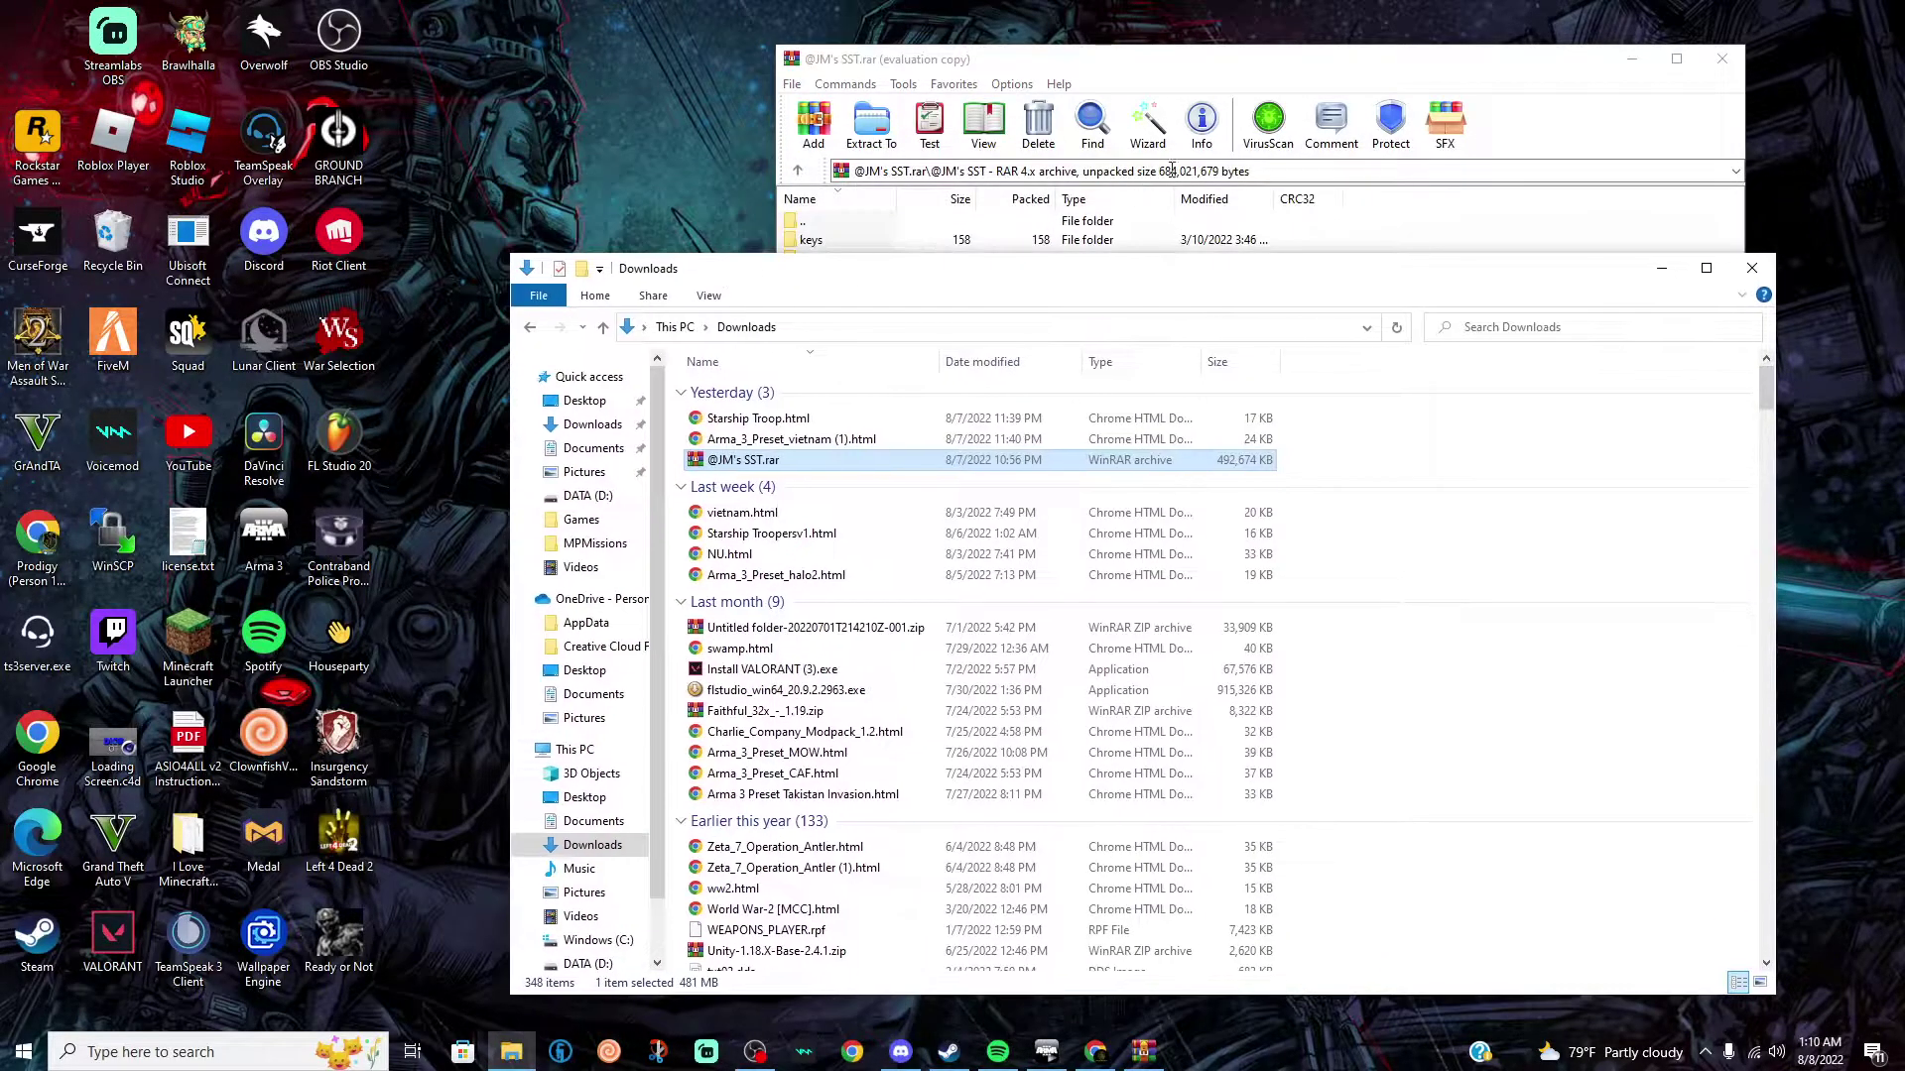
{"action": "left_click", "coordinate": [1248, 70]}
{"action": "mouse_move", "coordinate": [930, 416]}
{"action": "left_mouse_down"}
{"action": "mouse_move", "coordinate": [839, 247]}
{"action": "mouse_move", "coordinate": [941, 432]}
{"action": "left_mouse_up"}
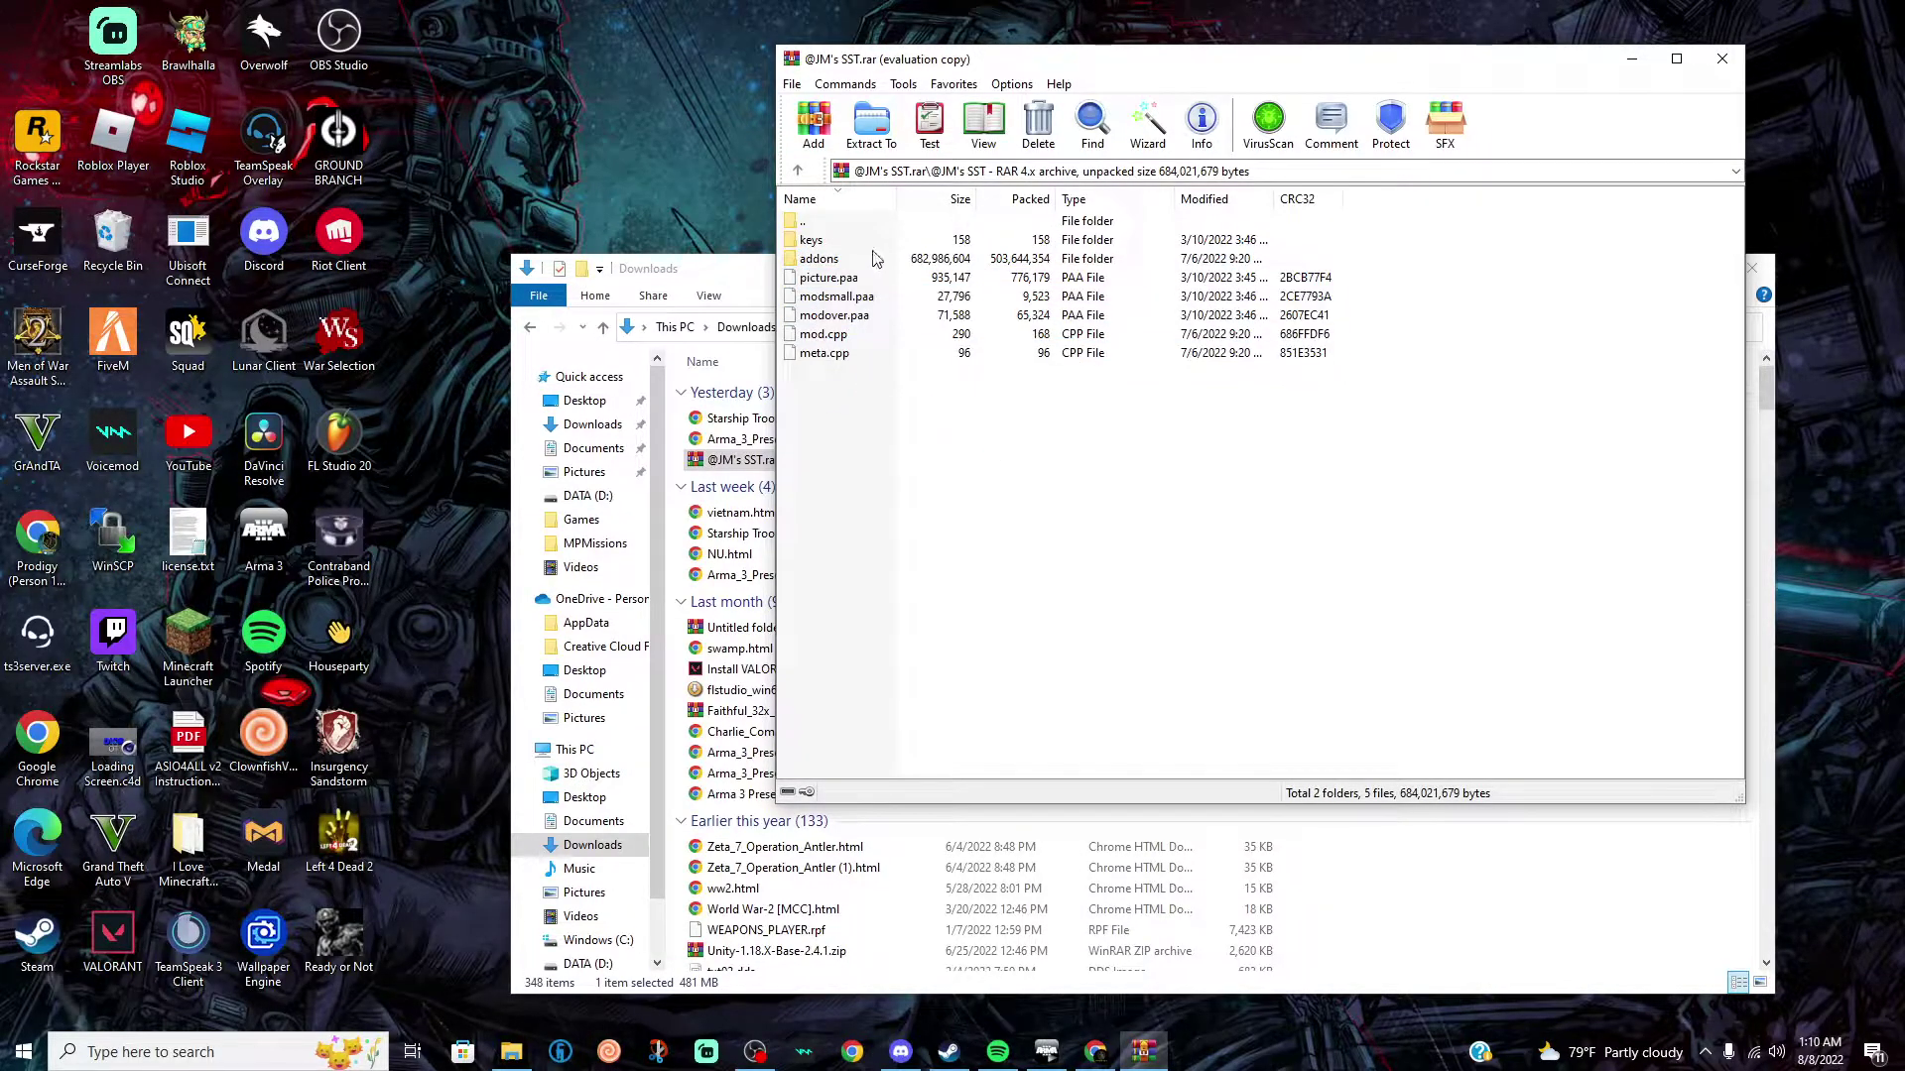
{"action": "left_click", "coordinate": [872, 258]}
{"action": "double_click", "coordinate": [834, 262]}
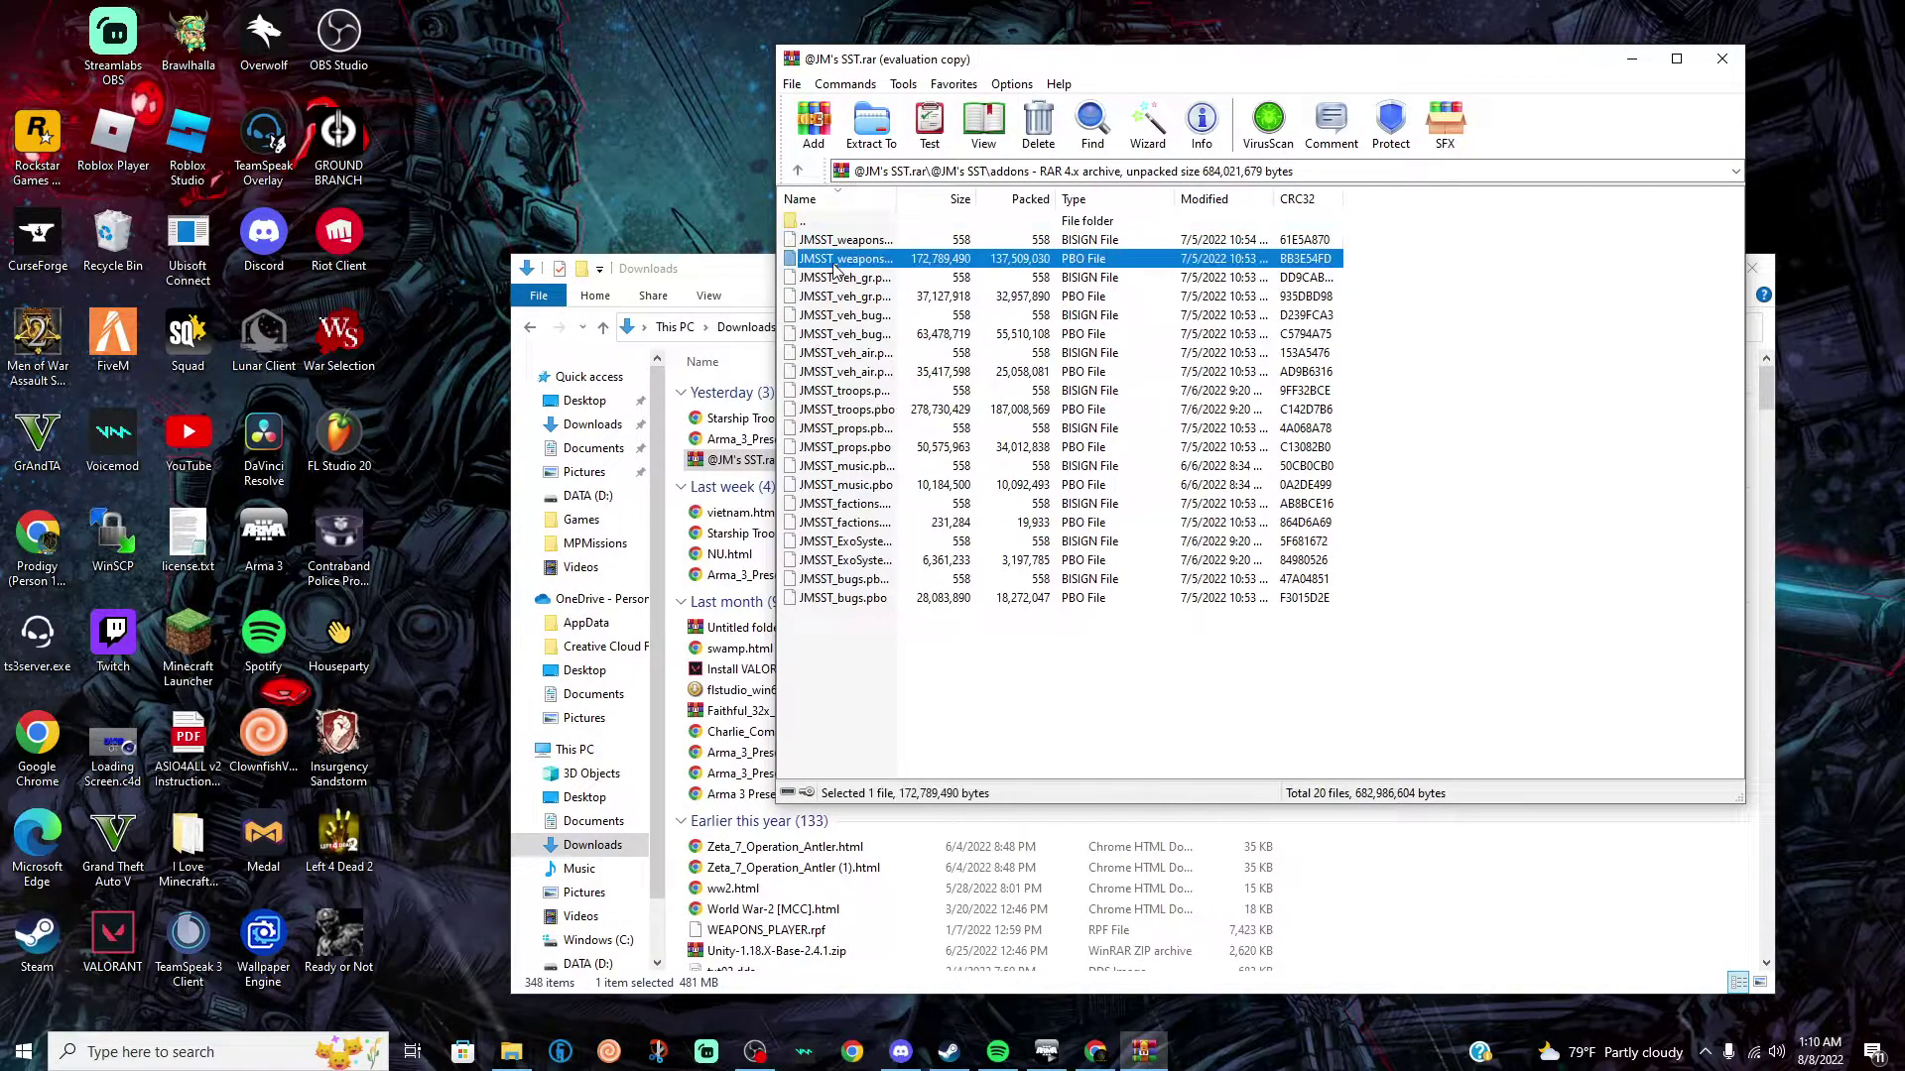
{"action": "left_click", "coordinate": [800, 171]}
{"action": "left_click", "coordinate": [799, 171]}
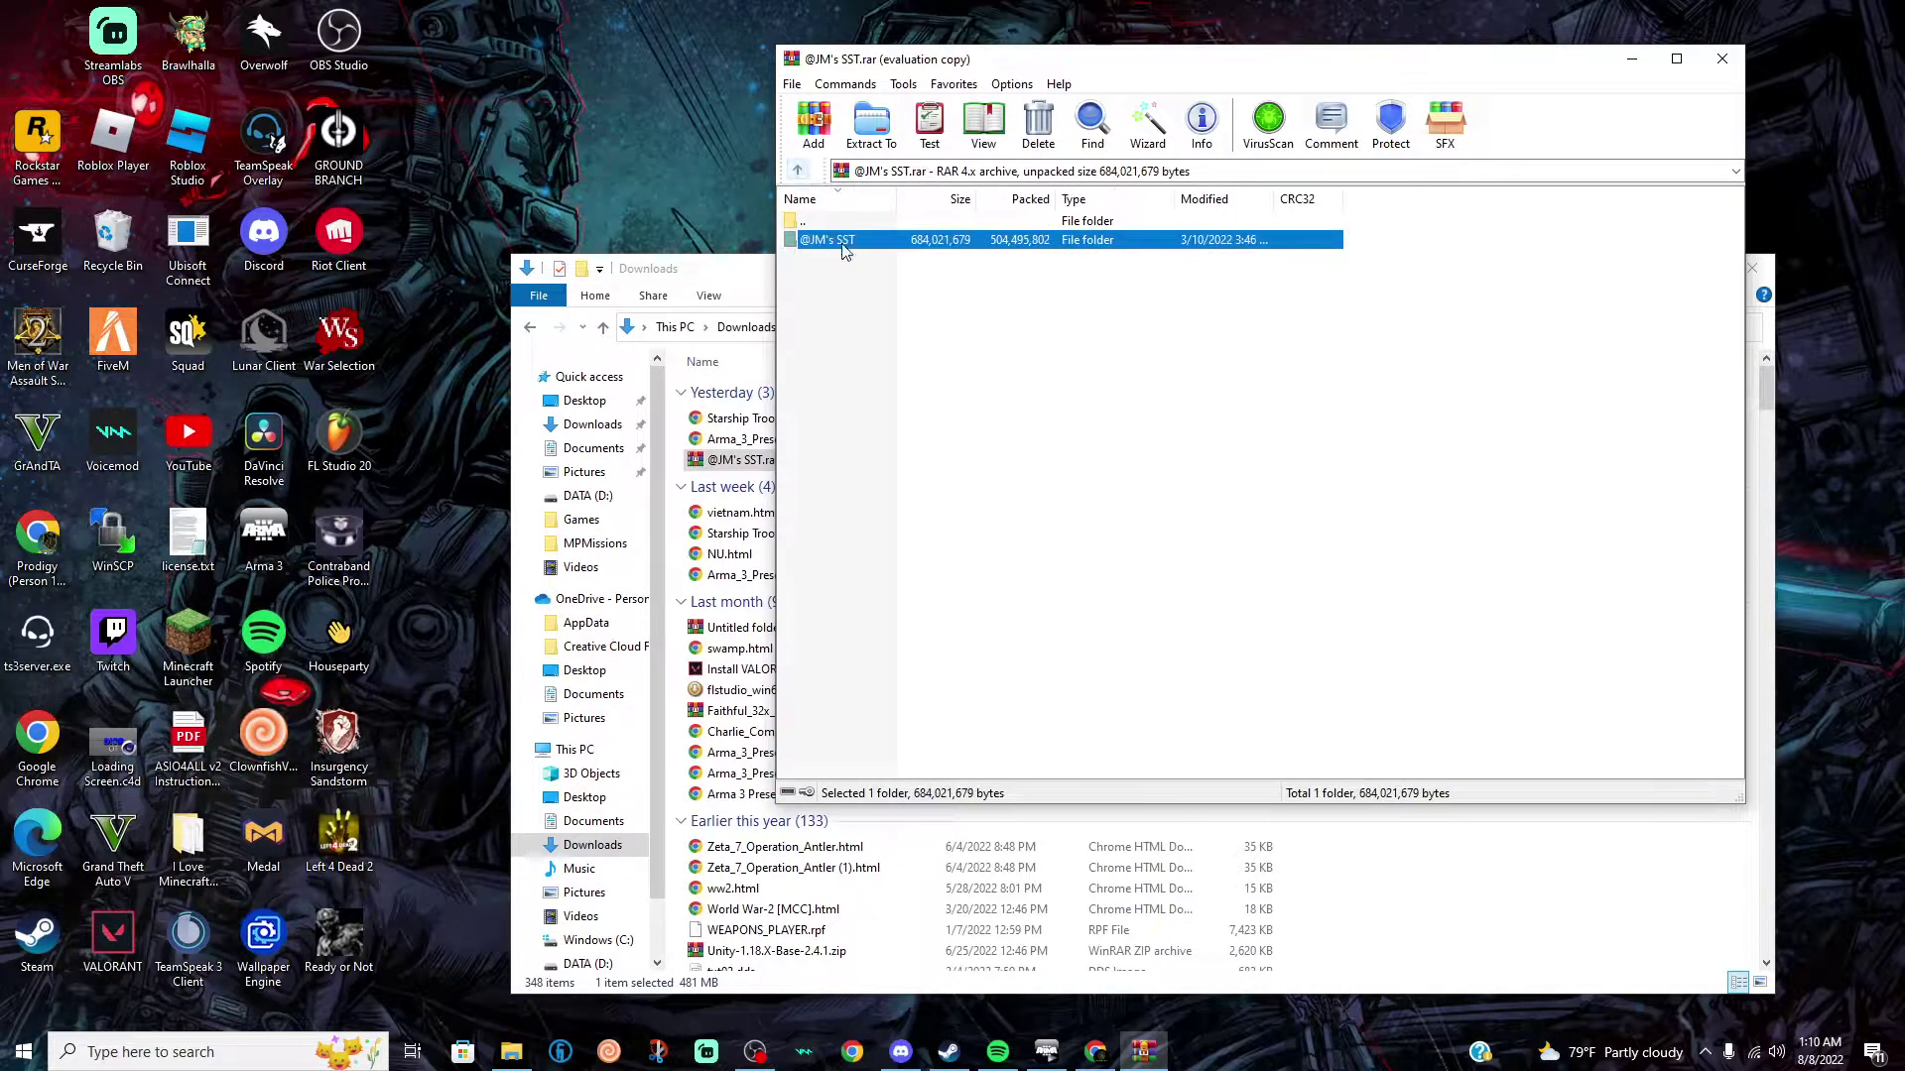
{"action": "left_click", "coordinate": [906, 281]}
{"action": "left_click_drag", "start_coordinate": [824, 239], "coordinate": [502, 74]}
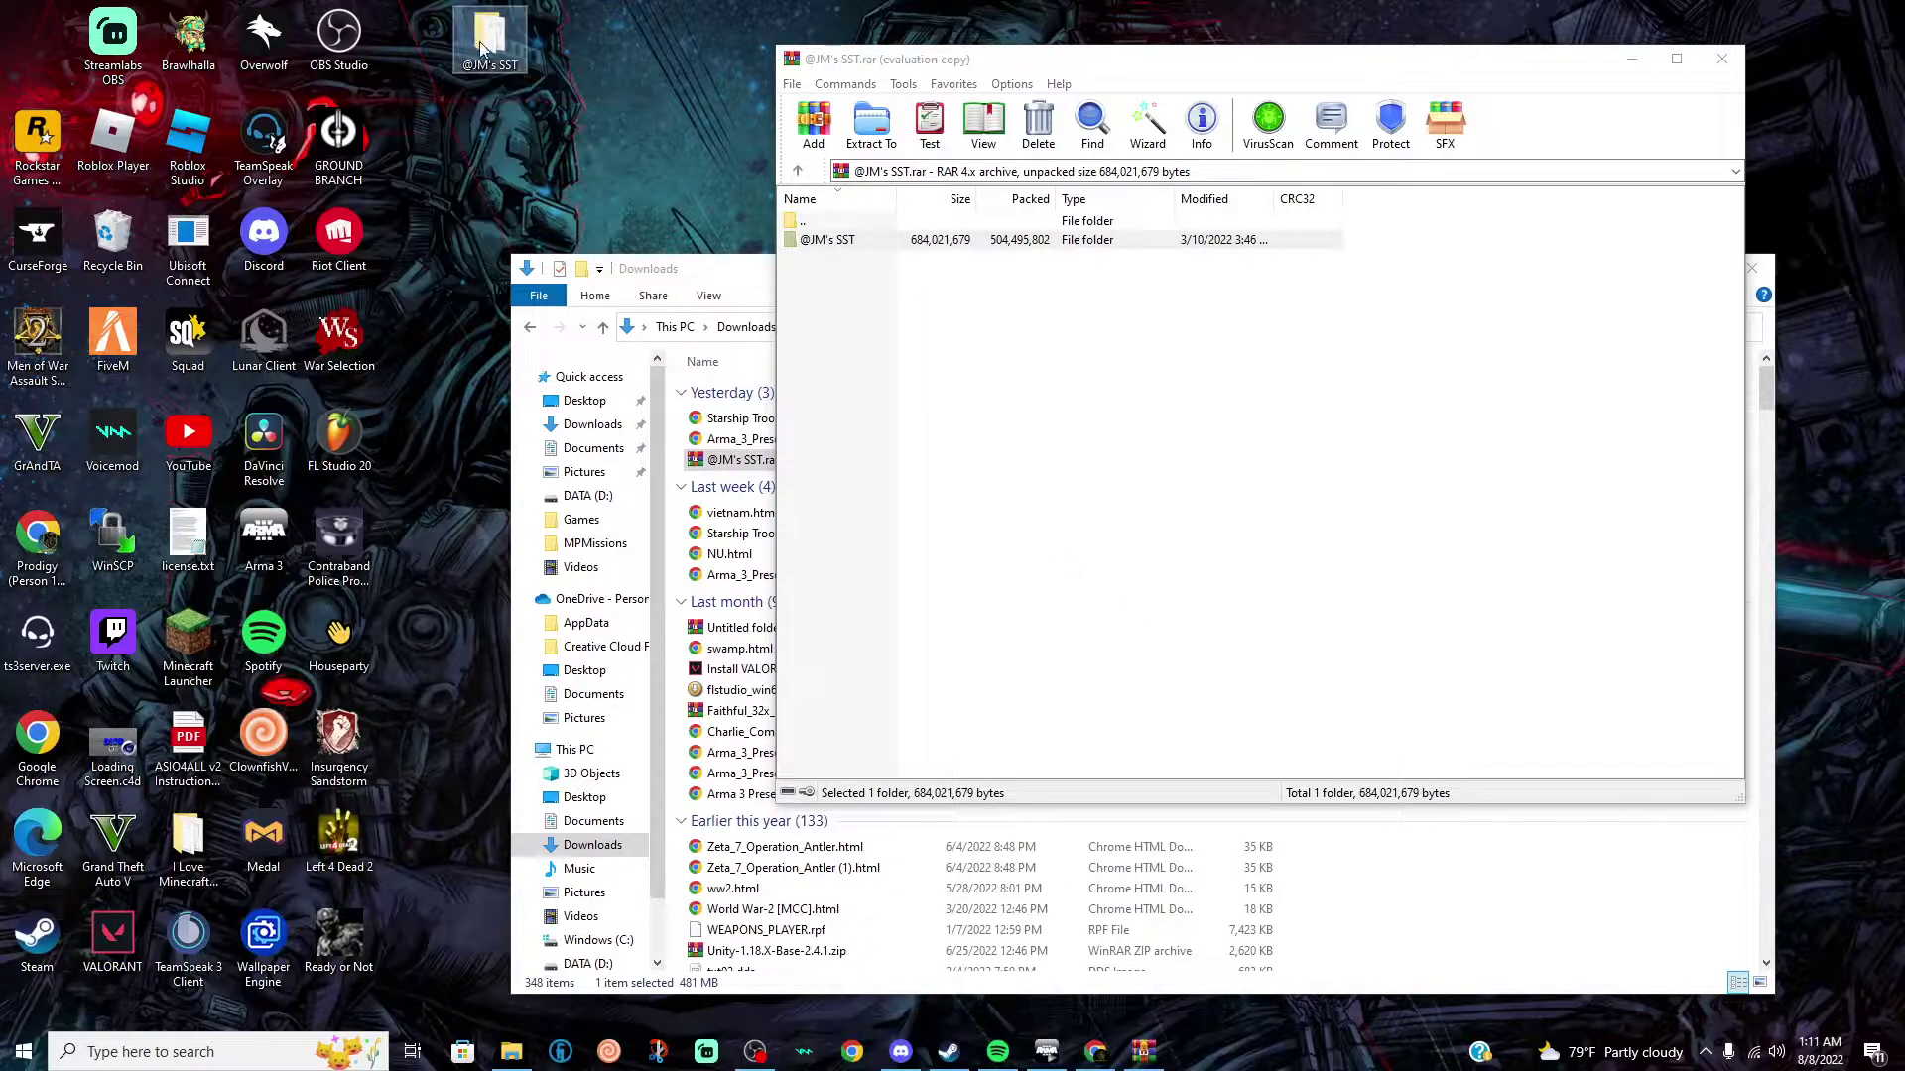
{"action": "left_click", "coordinate": [1722, 59]}
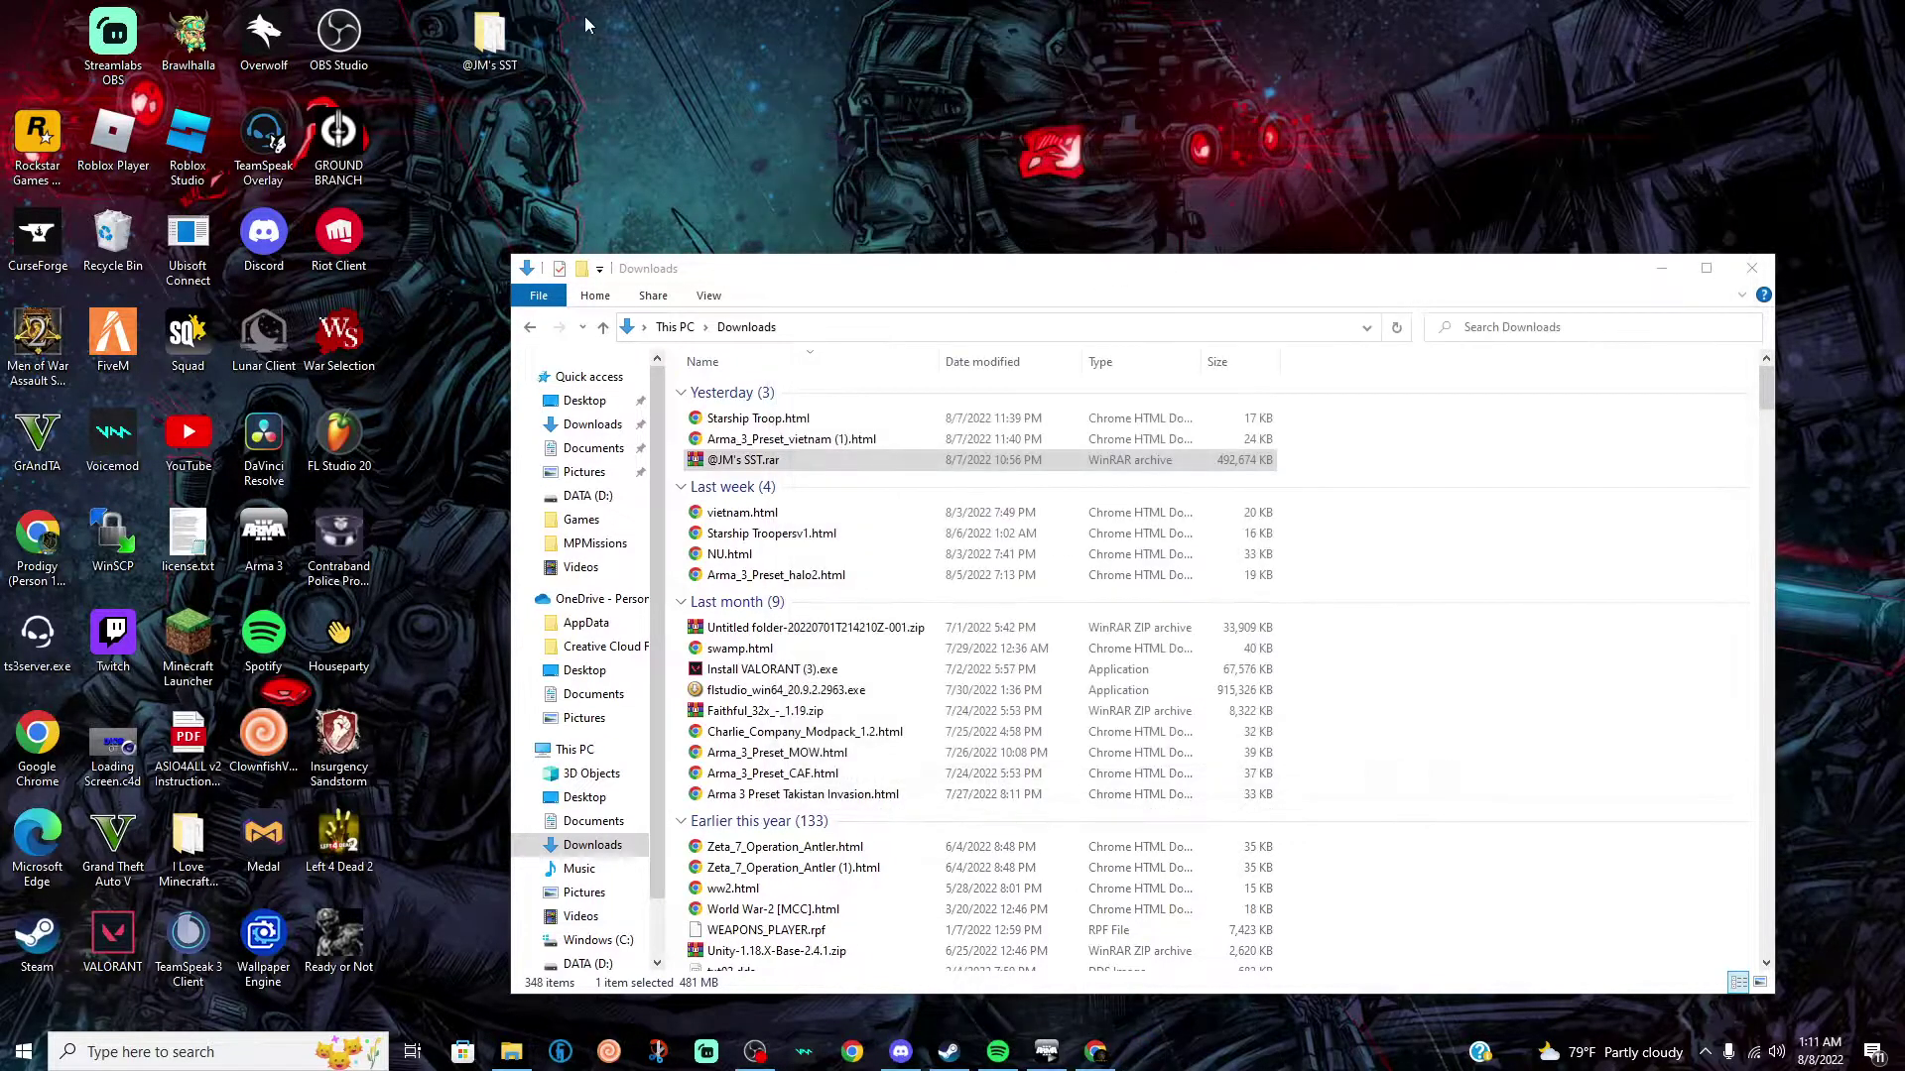
{"action": "double_click", "coordinate": [495, 42]}
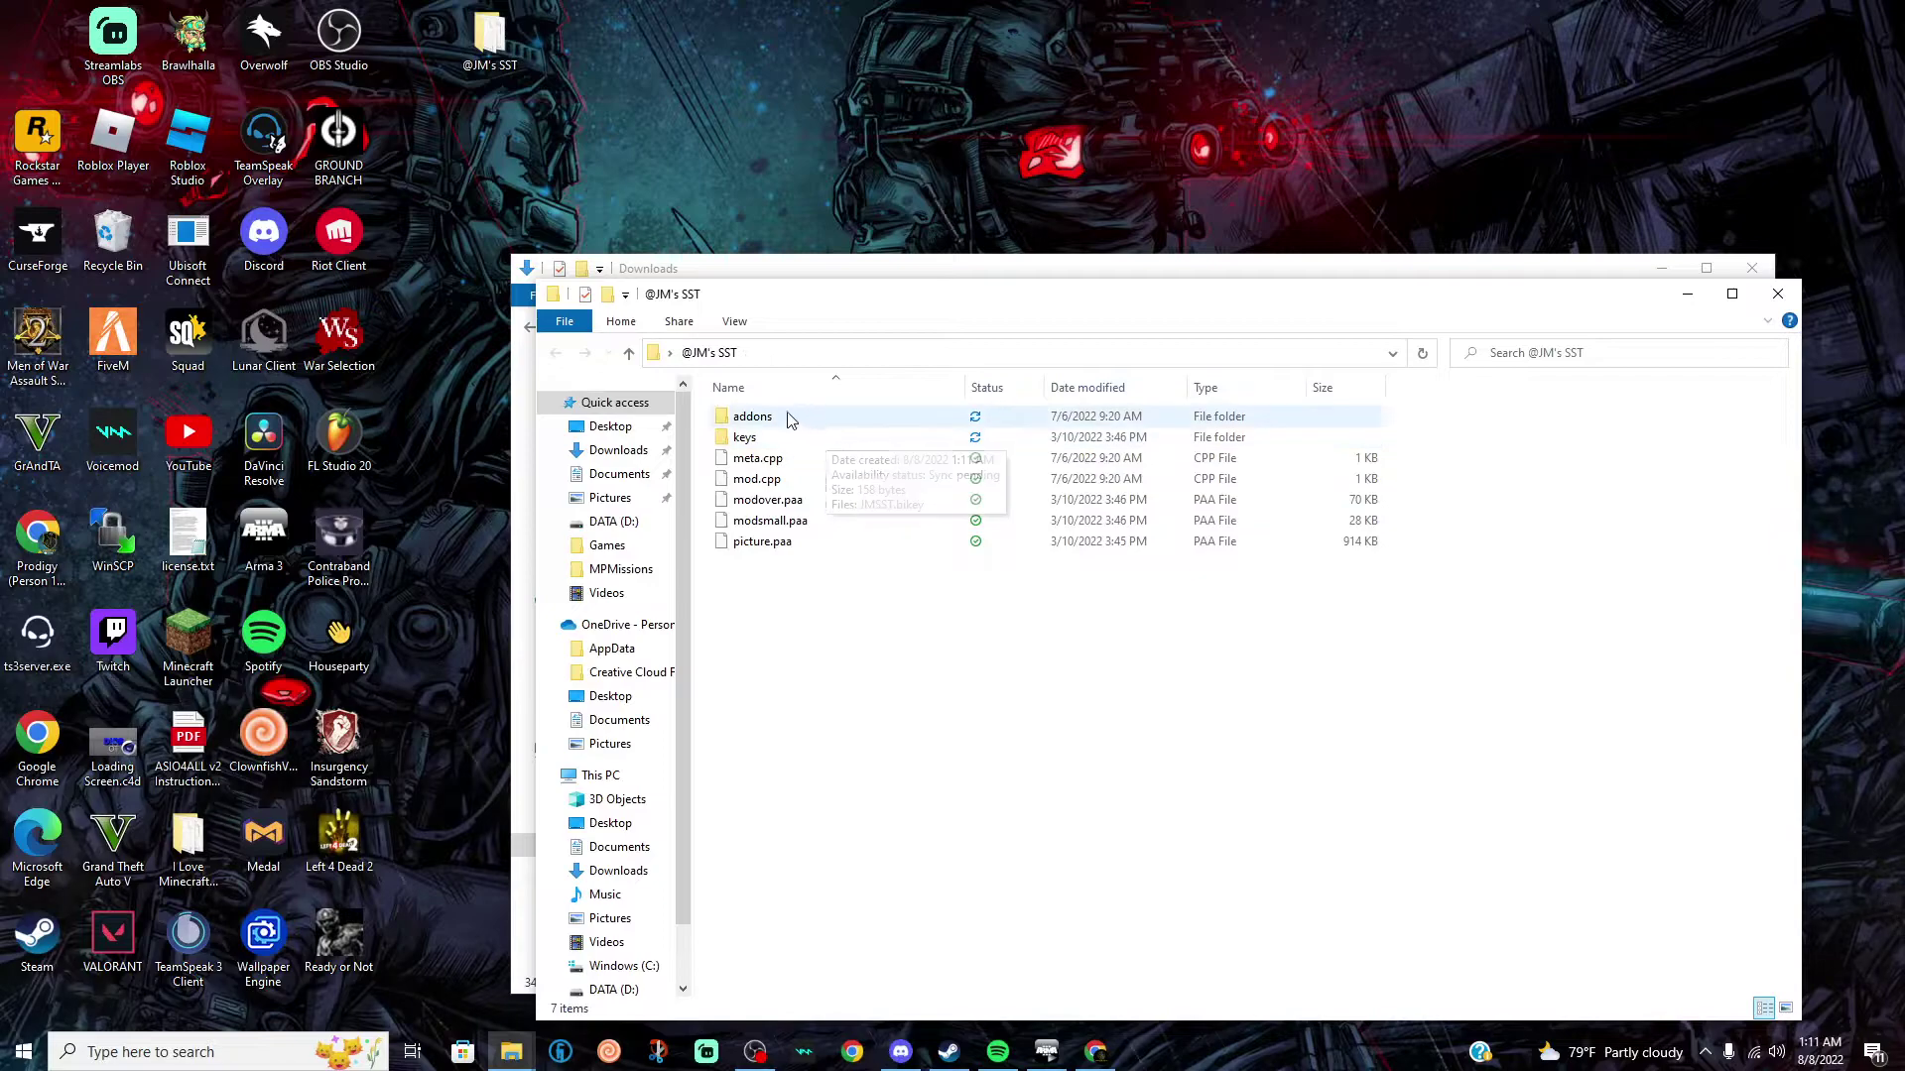
{"action": "left_click", "coordinate": [775, 444]}
{"action": "key", "text": "Delete"}
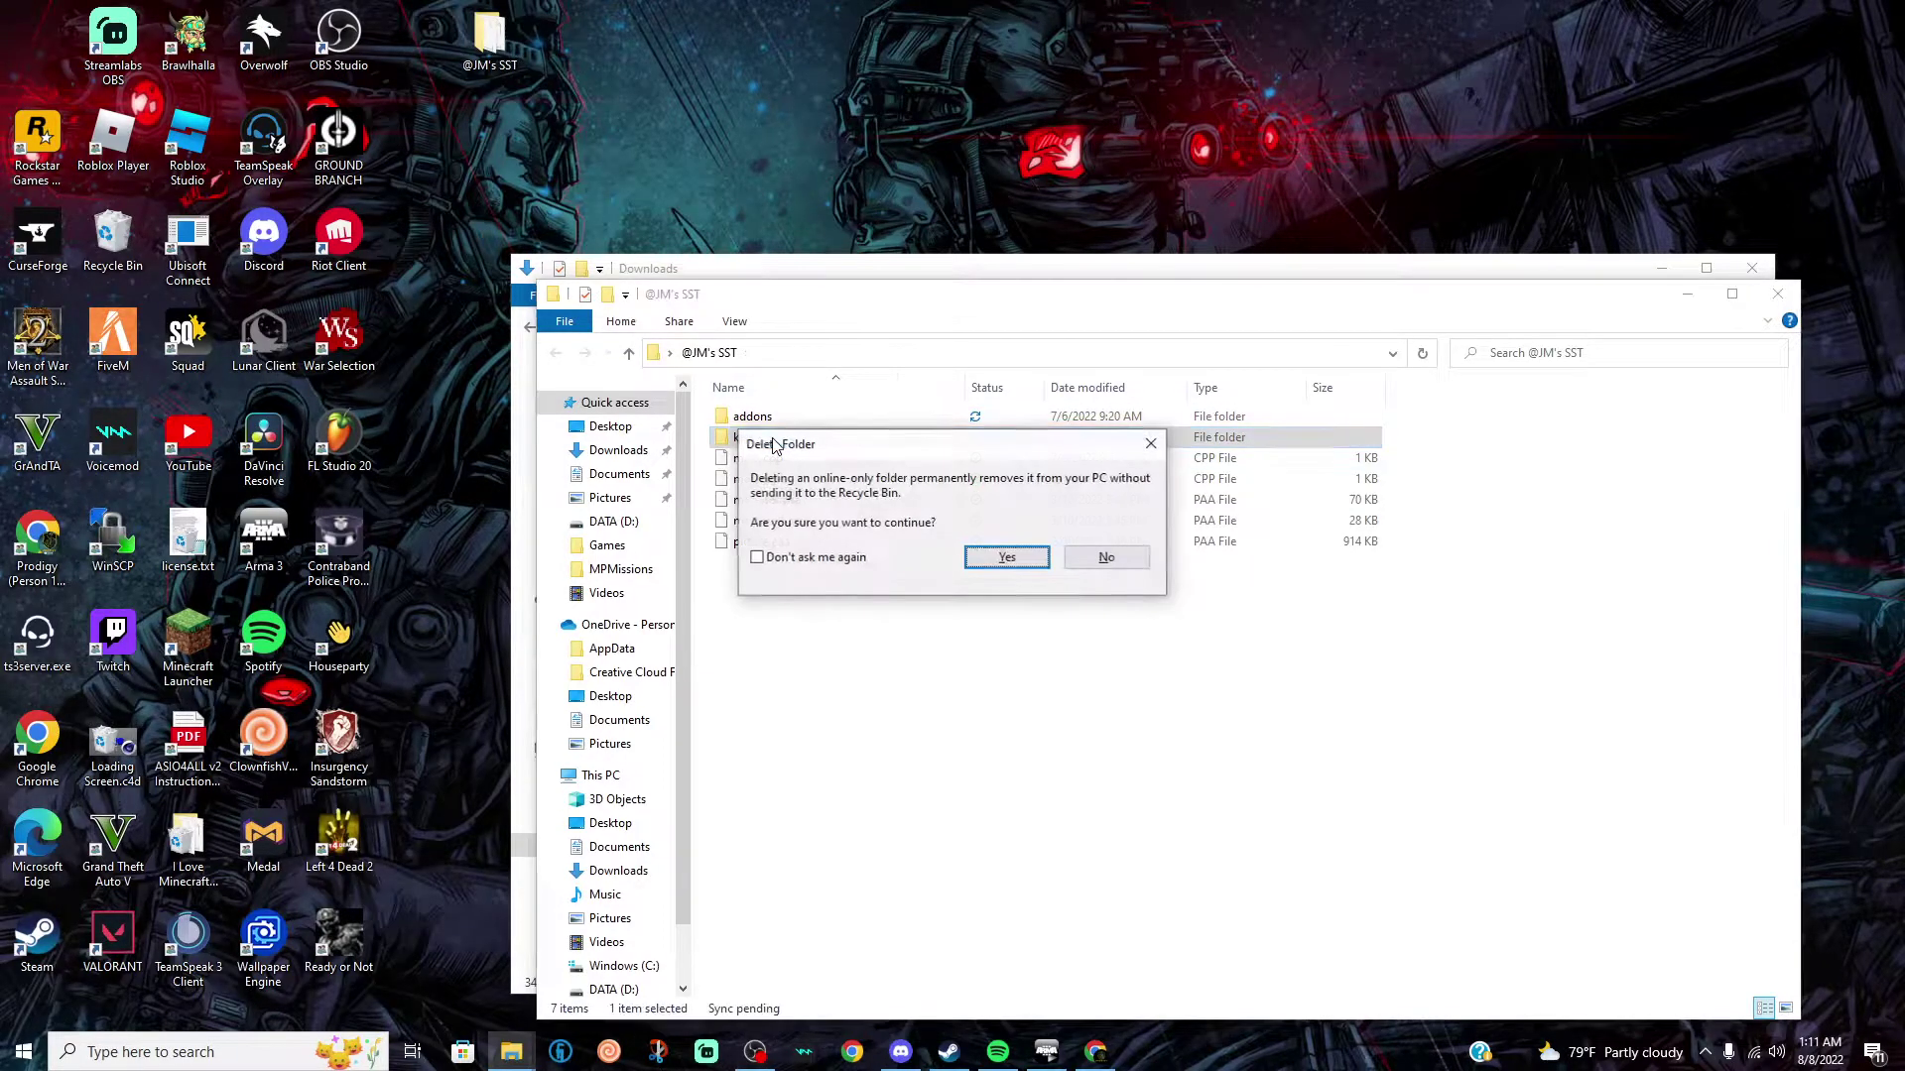
{"action": "left_click", "coordinate": [1007, 558]}
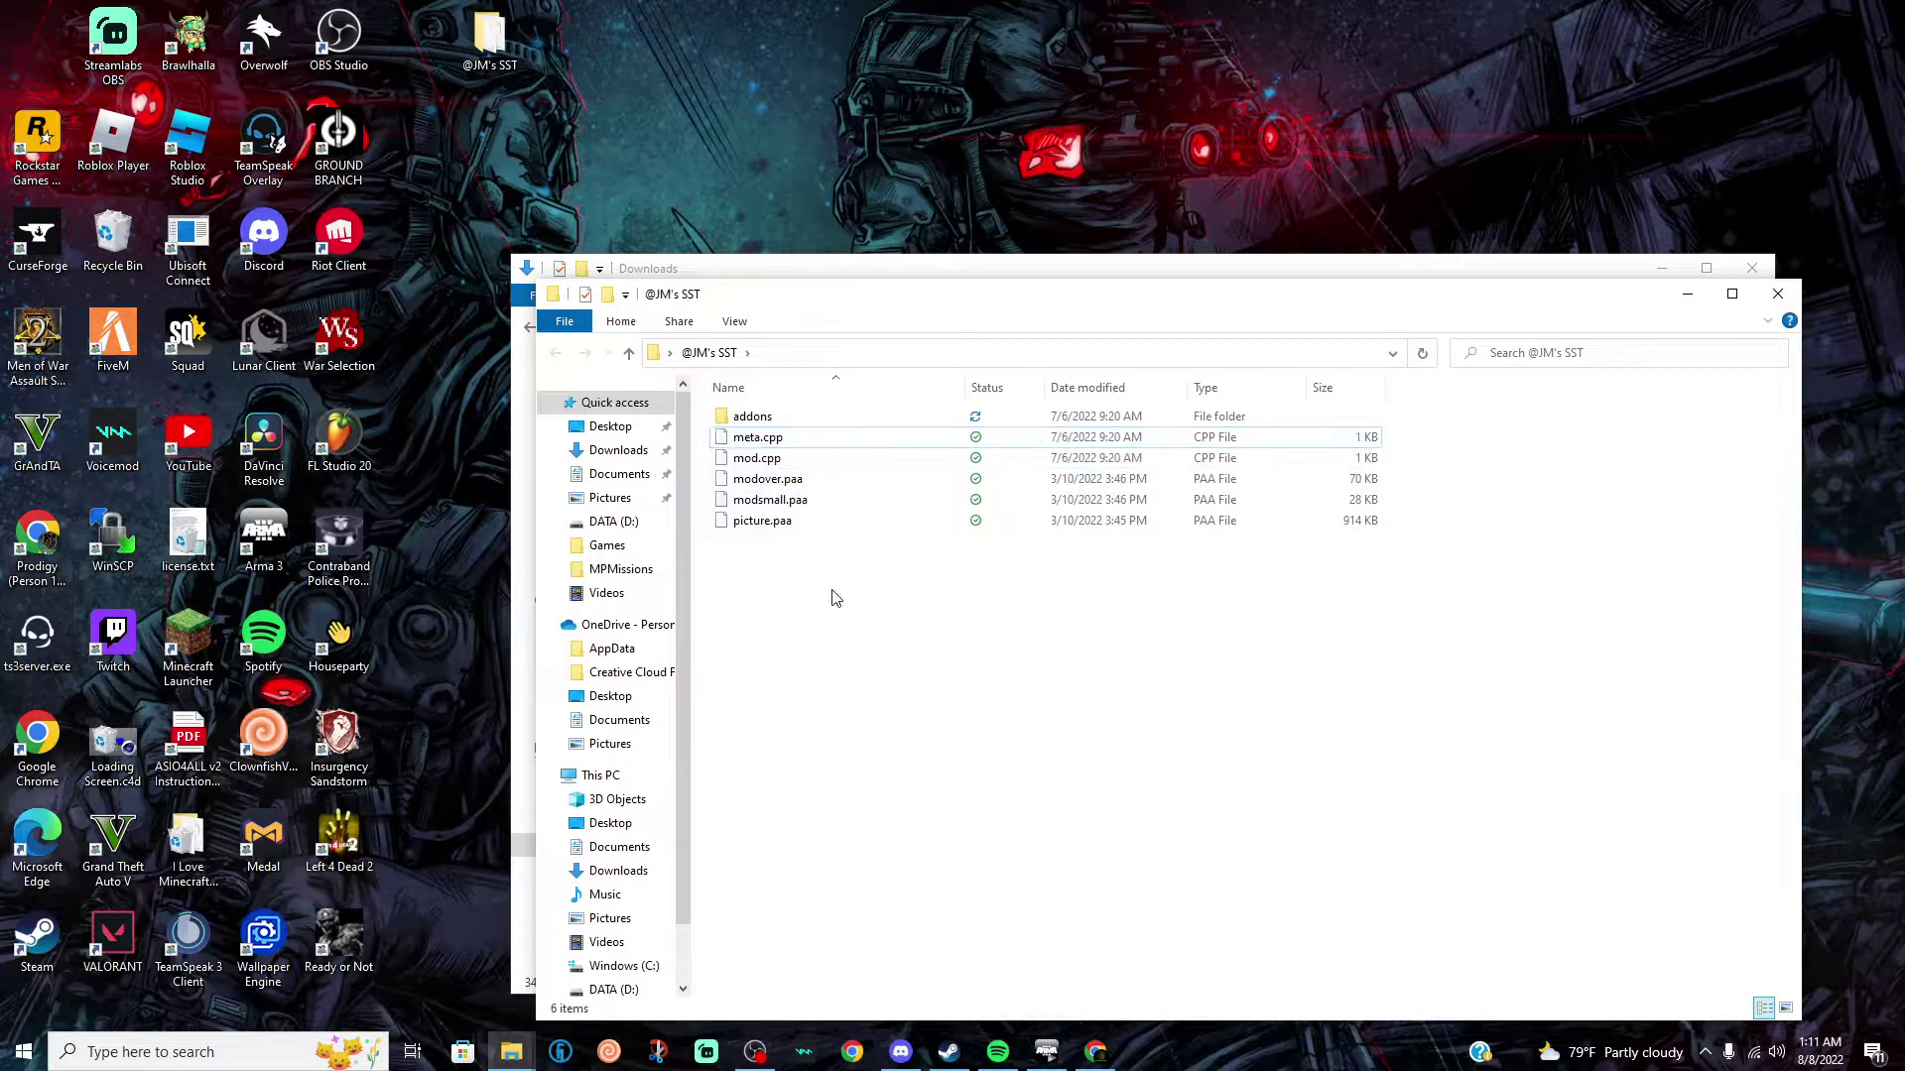
{"action": "left_click_drag", "start_coordinate": [838, 599], "coordinate": [766, 443]}
{"action": "key", "text": "Delete"}
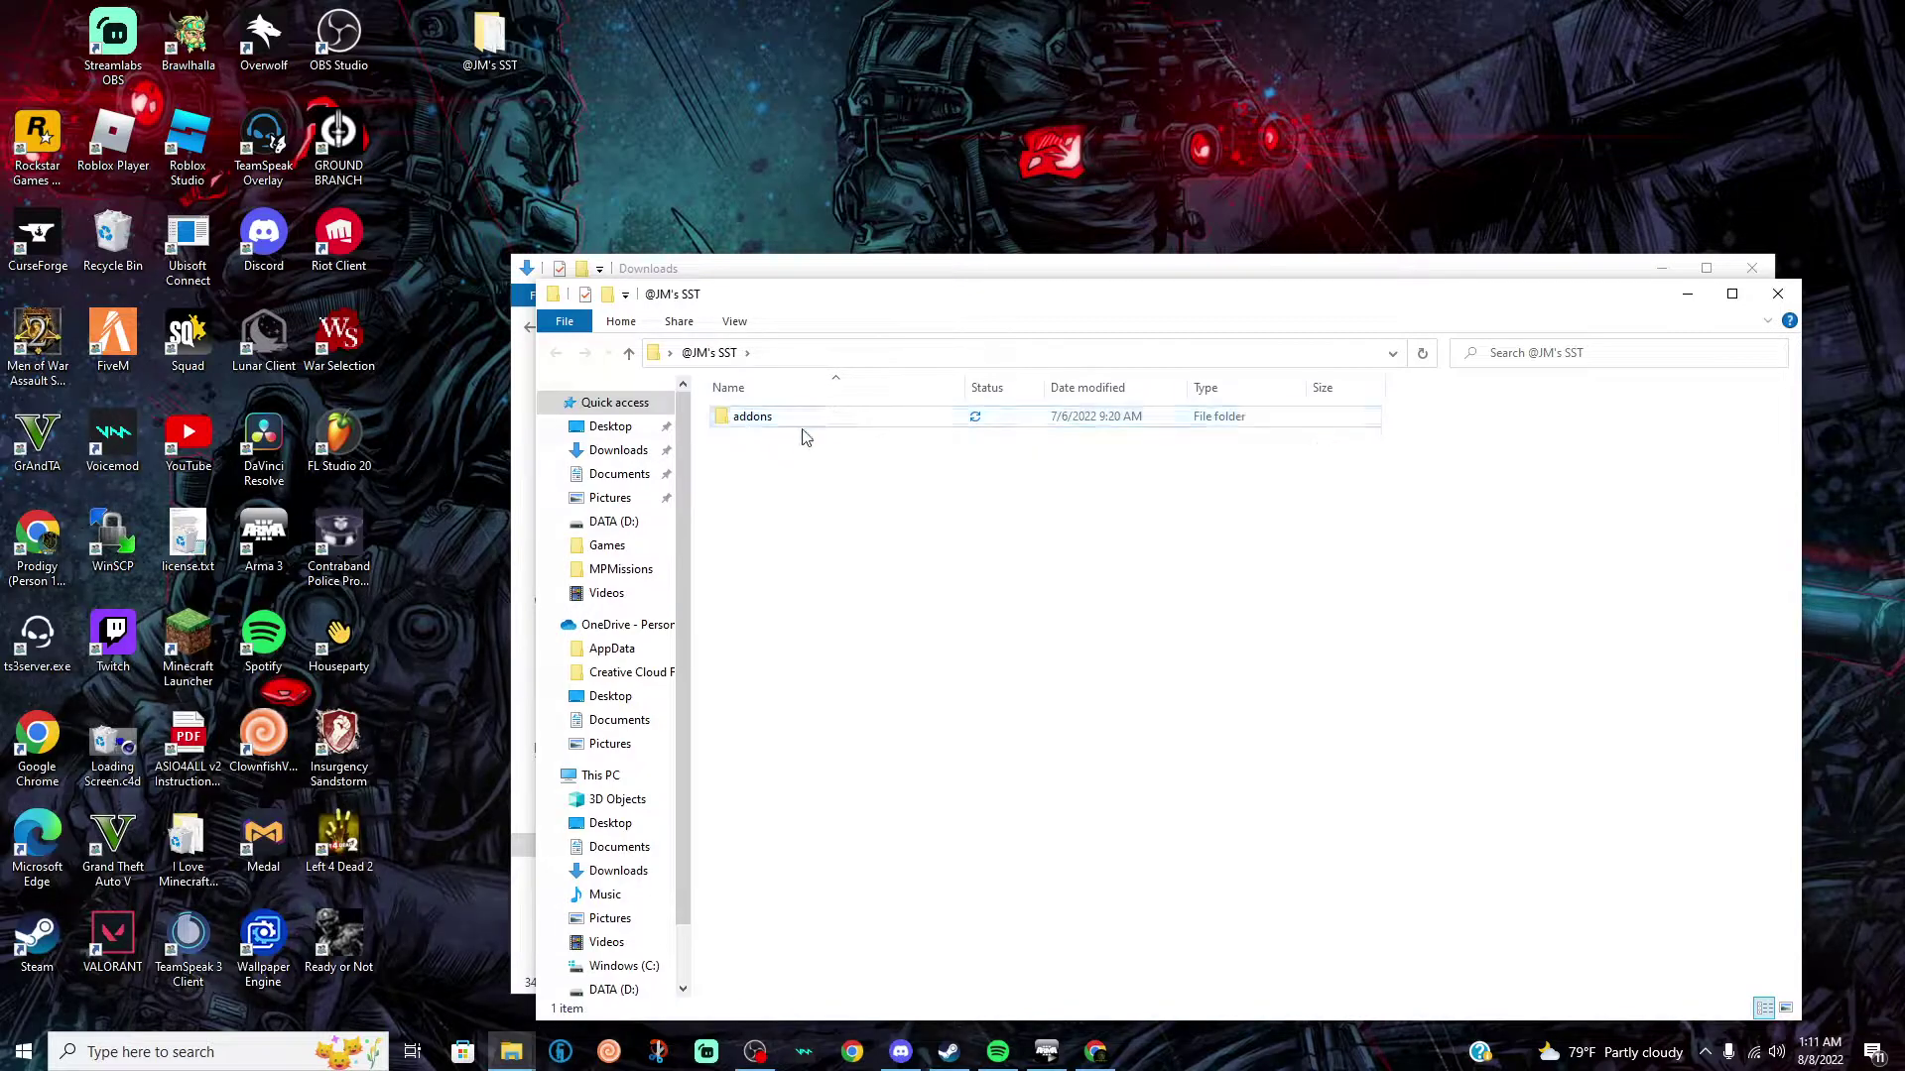
{"action": "double_click", "coordinate": [838, 417]}
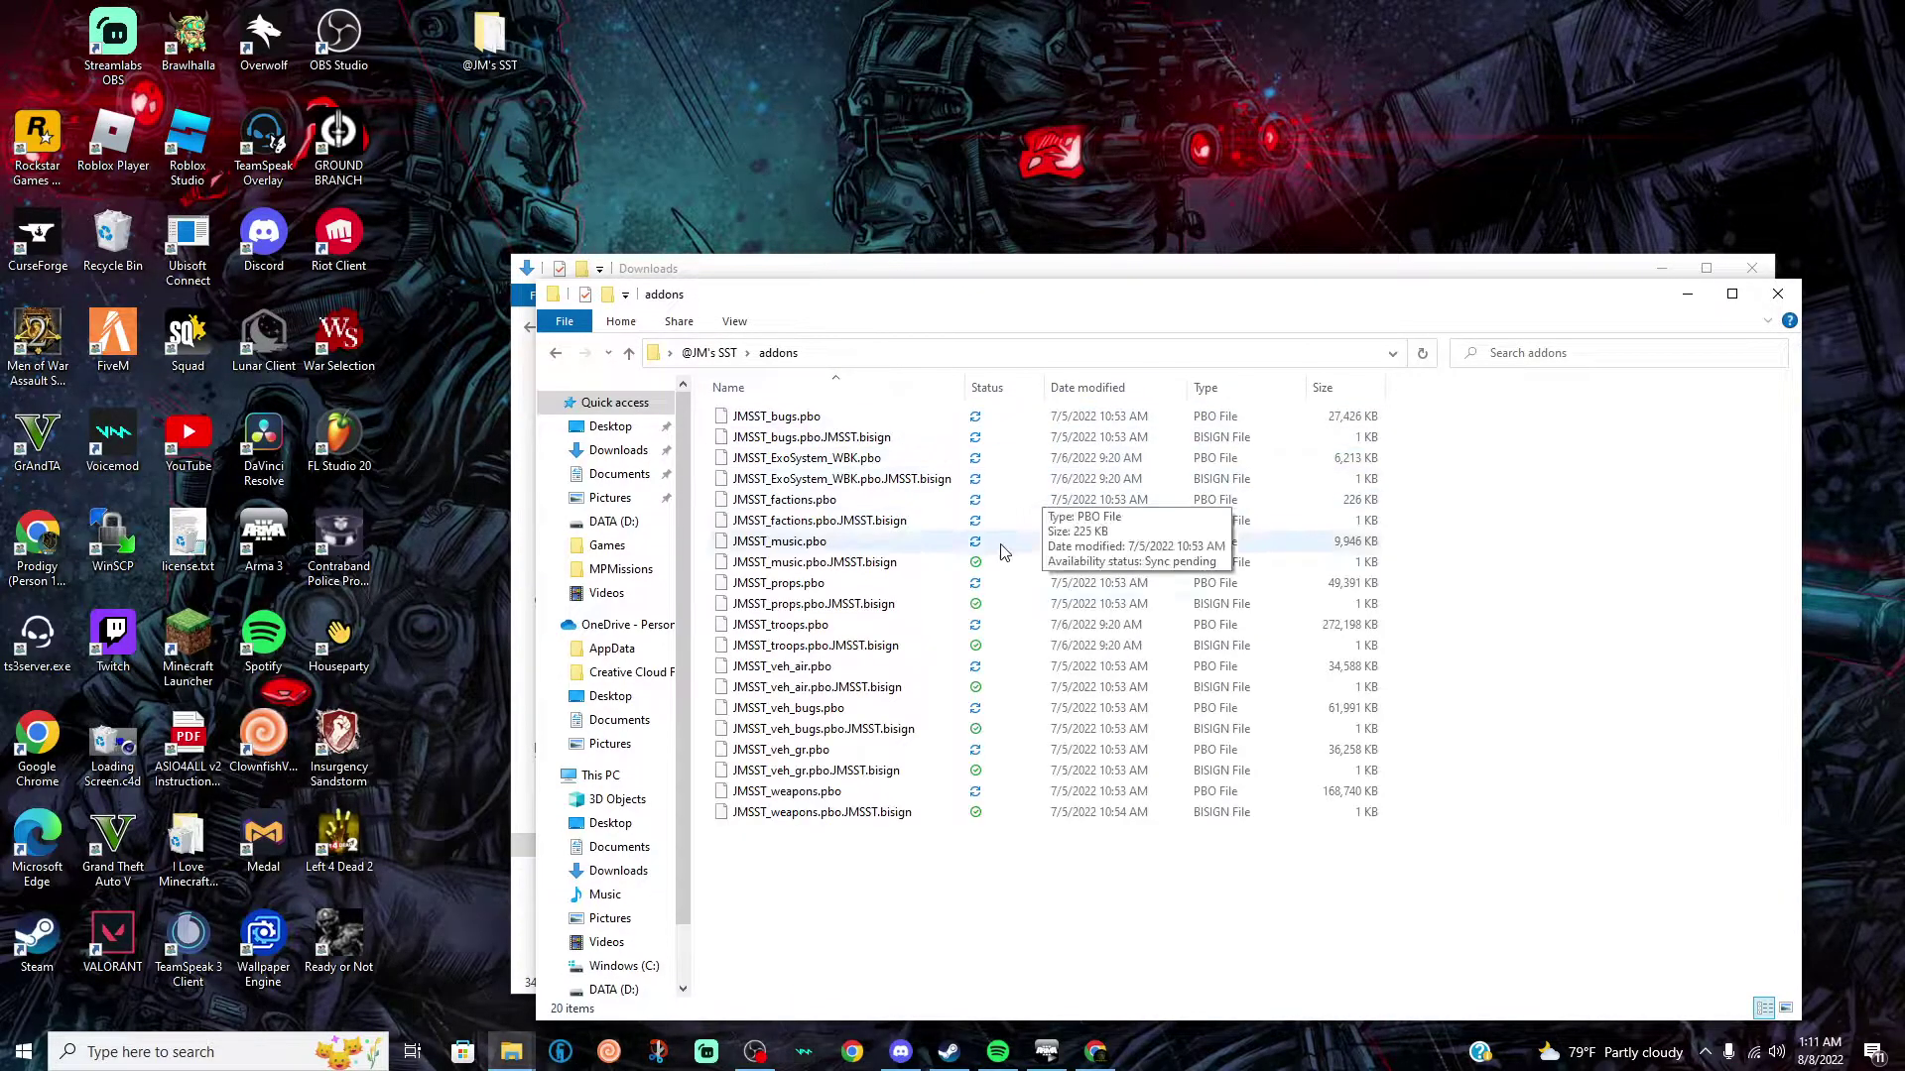
{"action": "left_click_drag", "start_coordinate": [1004, 878], "coordinate": [863, 383]}
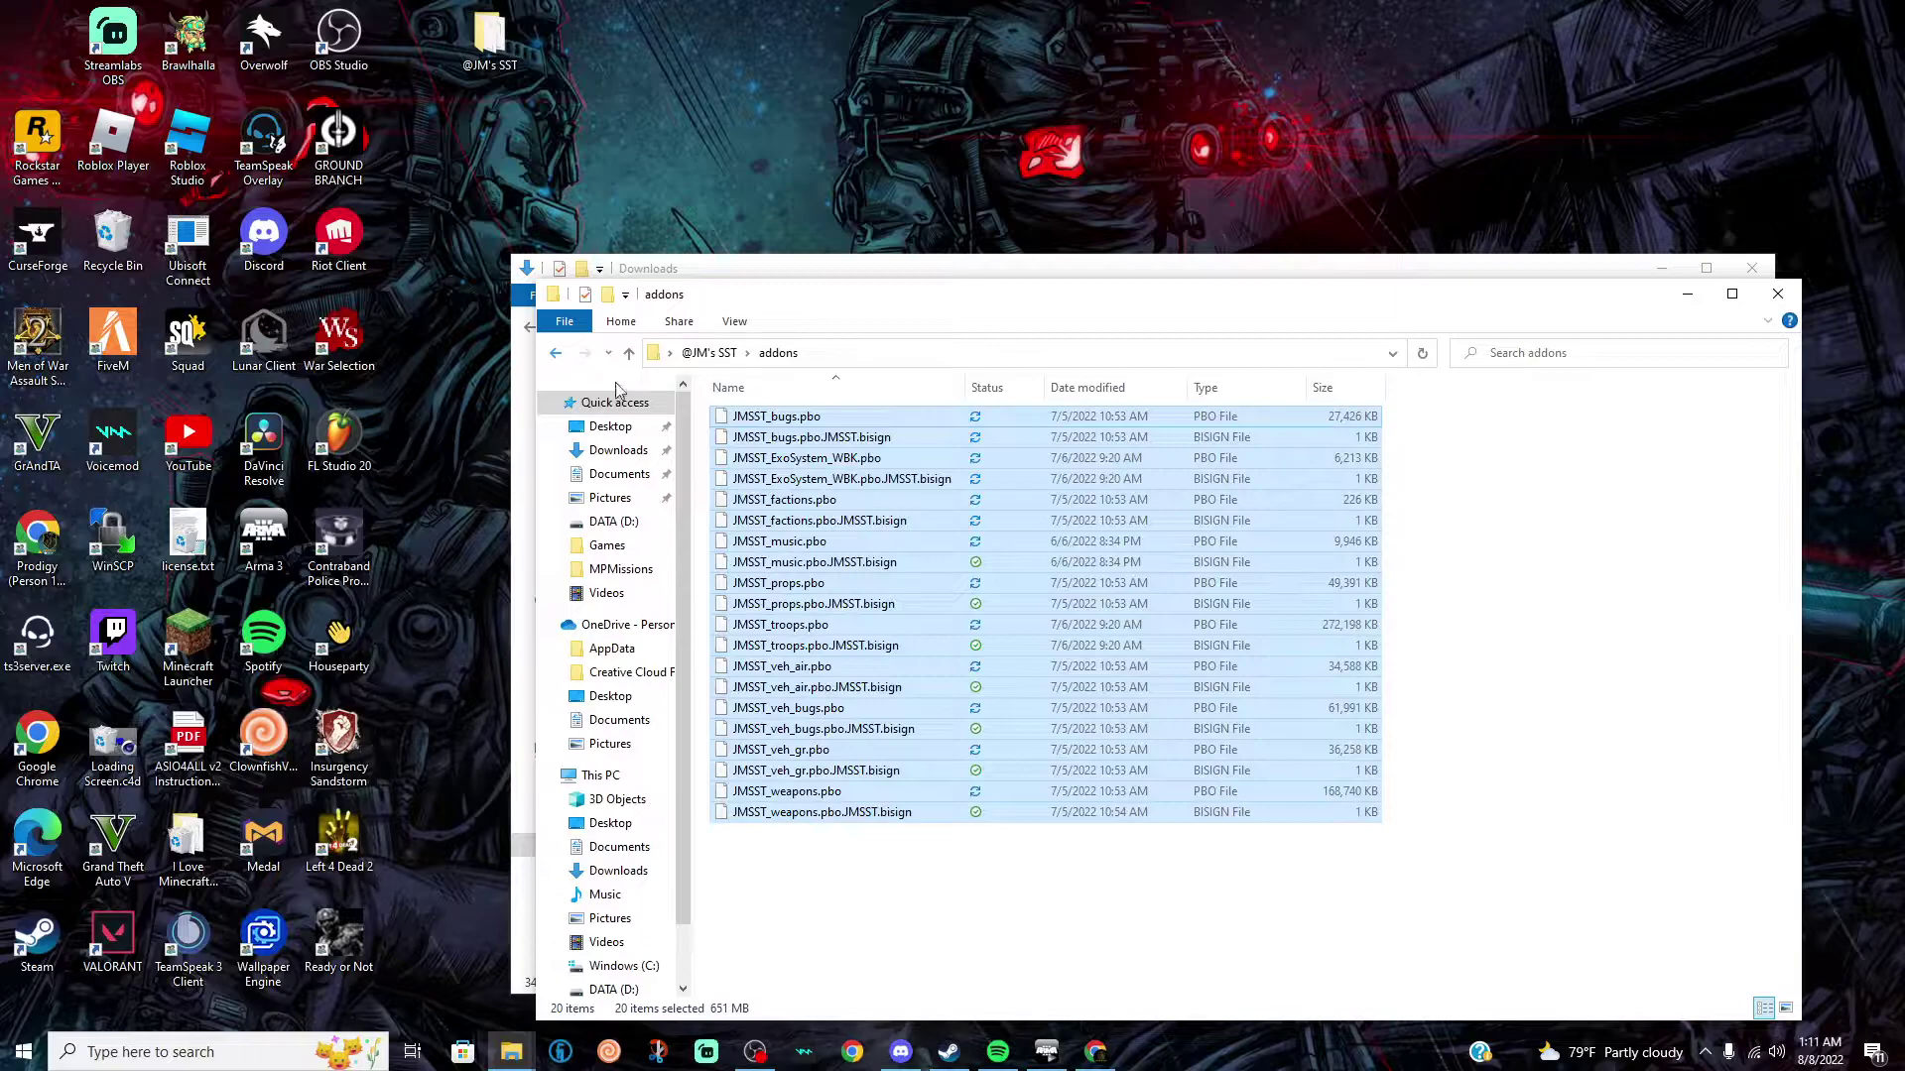
{"action": "left_click", "coordinate": [558, 354]}
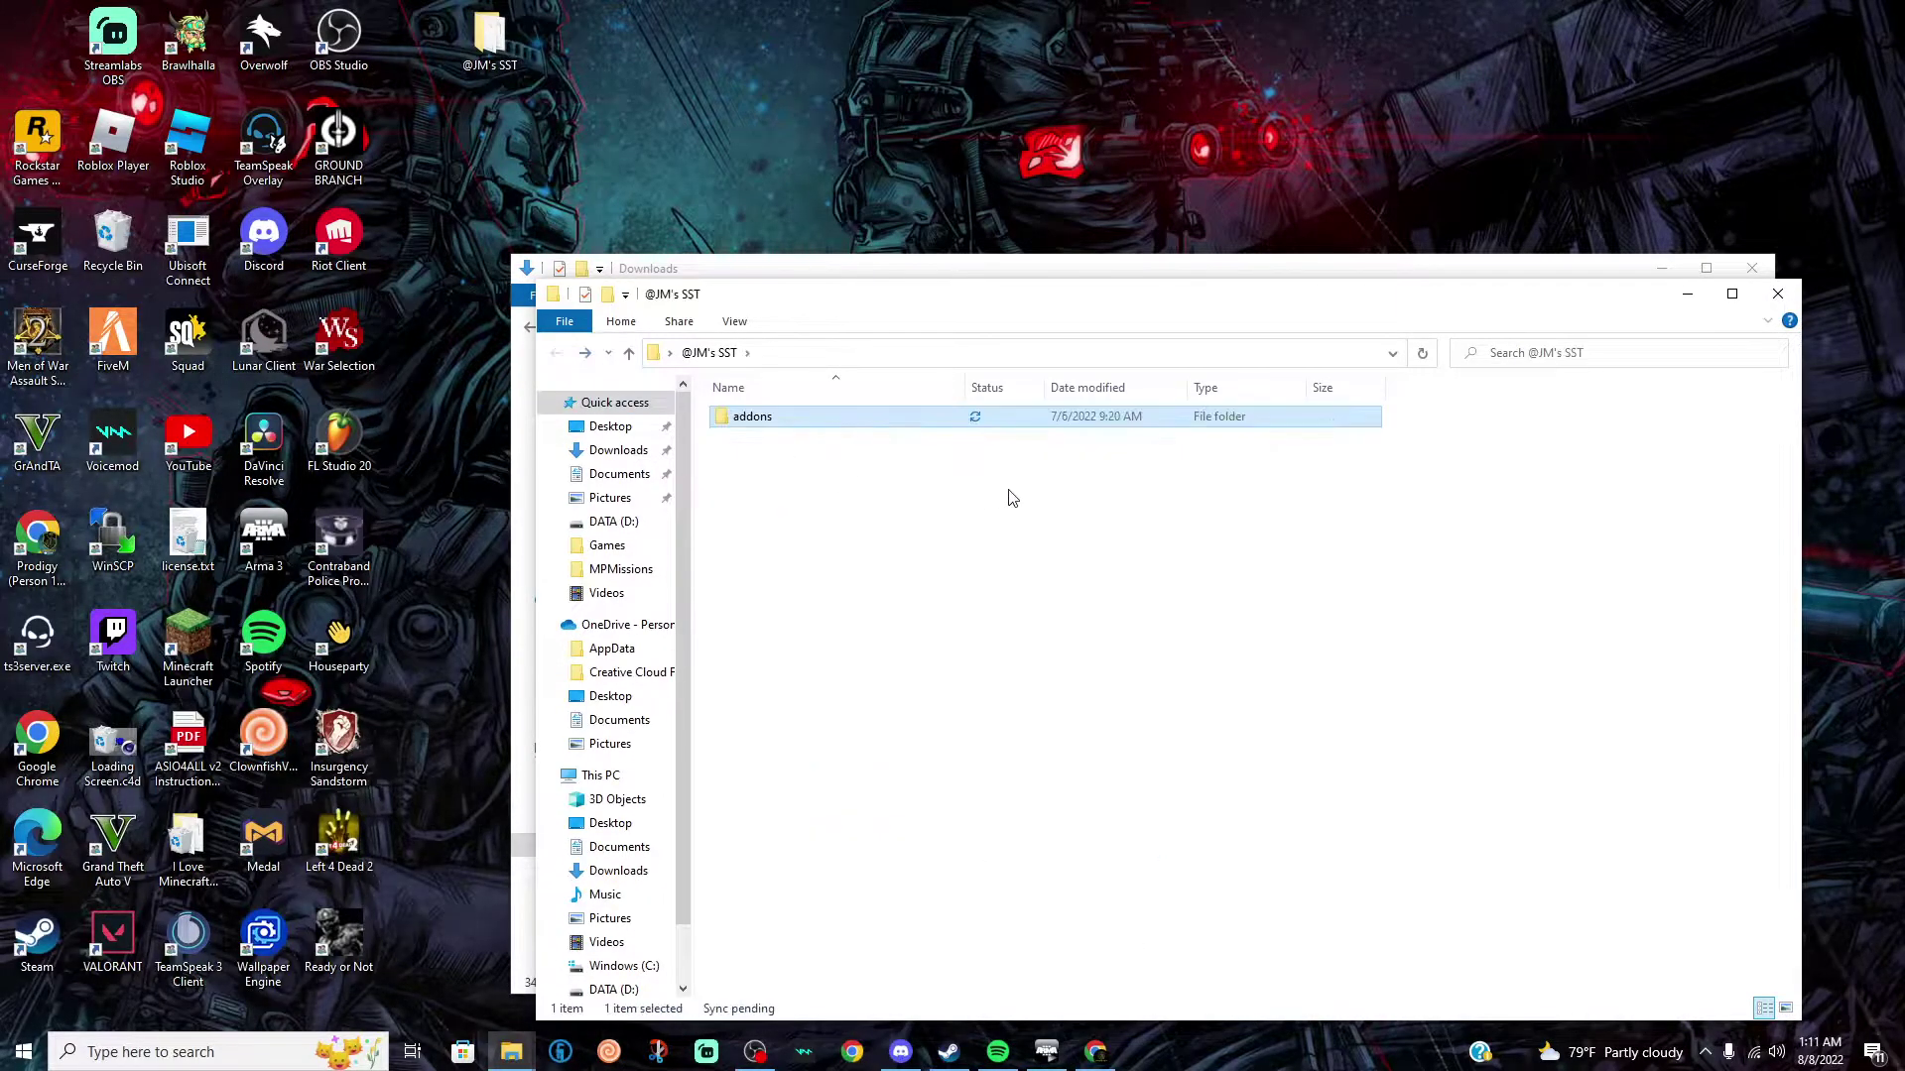
{"action": "left_click", "coordinate": [1118, 604]}
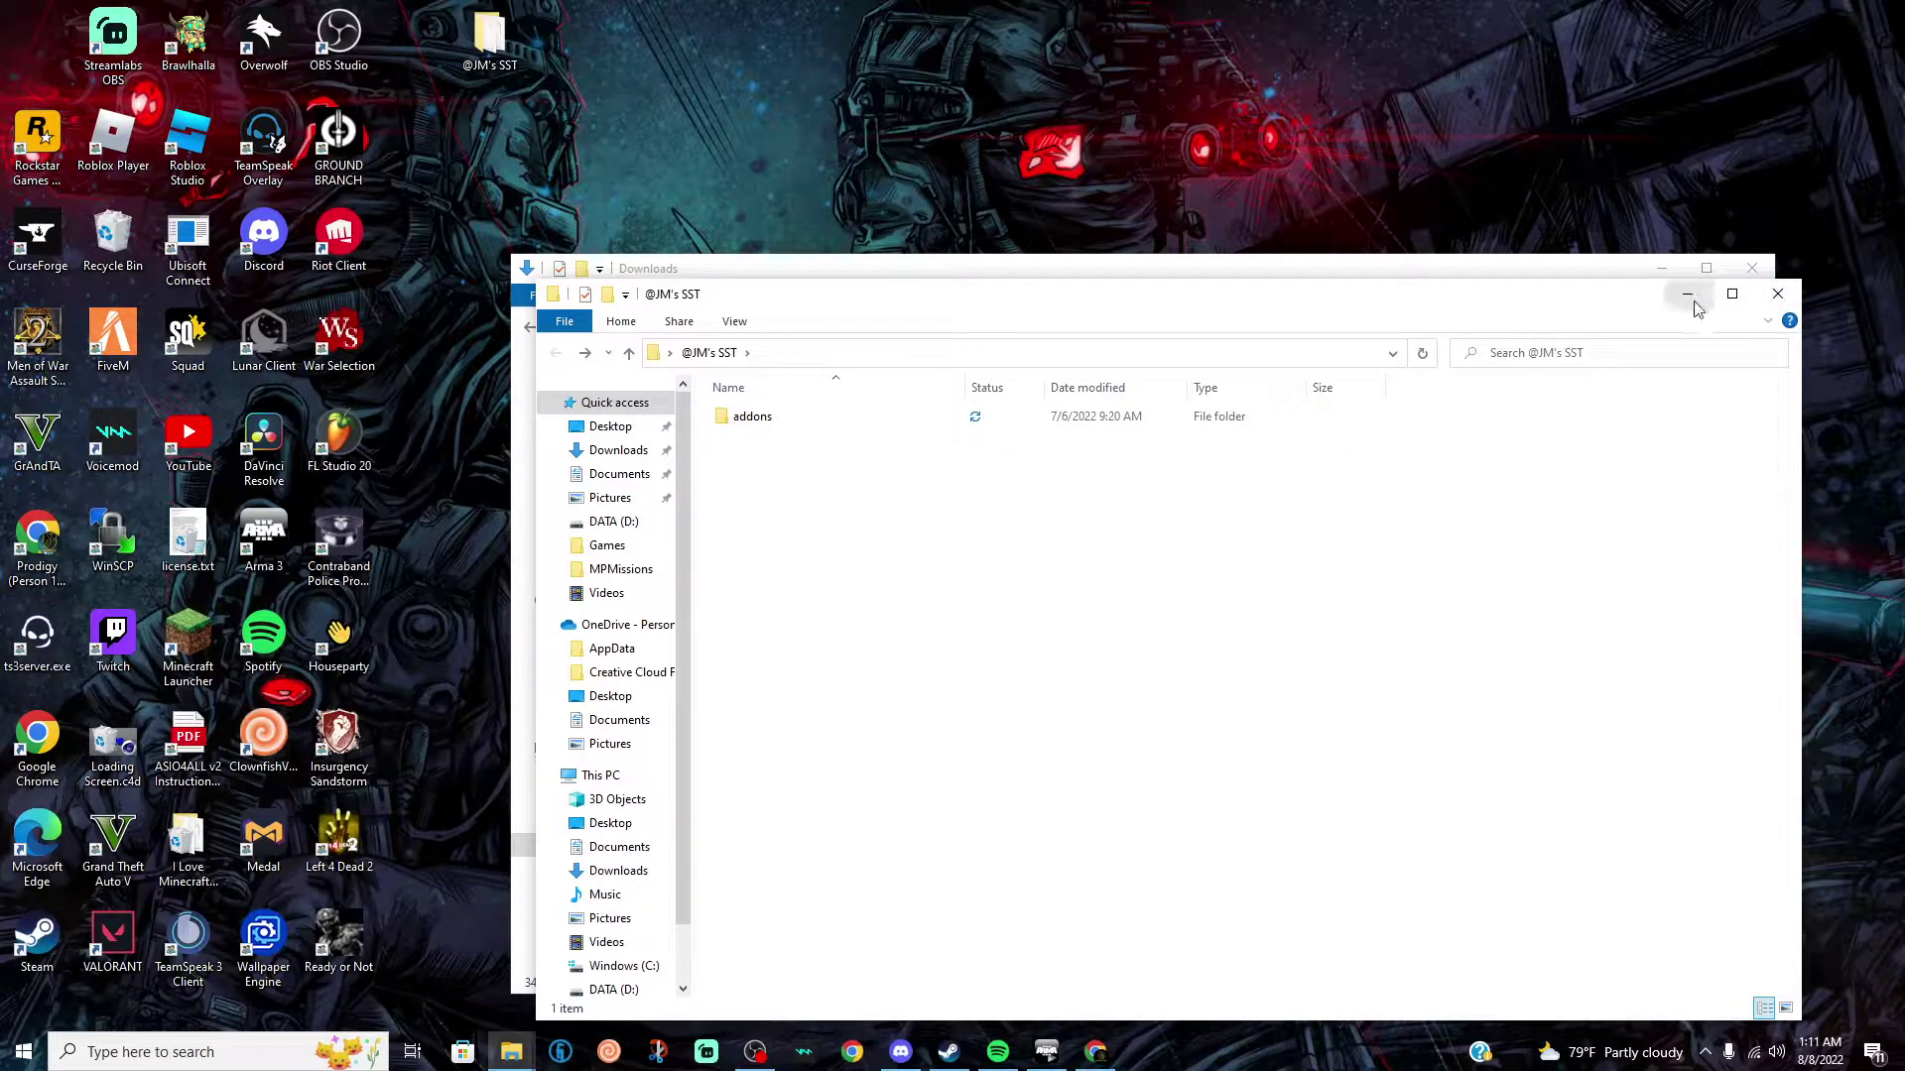
{"action": "left_click_drag", "start_coordinate": [1515, 297], "coordinate": [1327, 89]}
{"action": "key", "text": "alt+F4"}
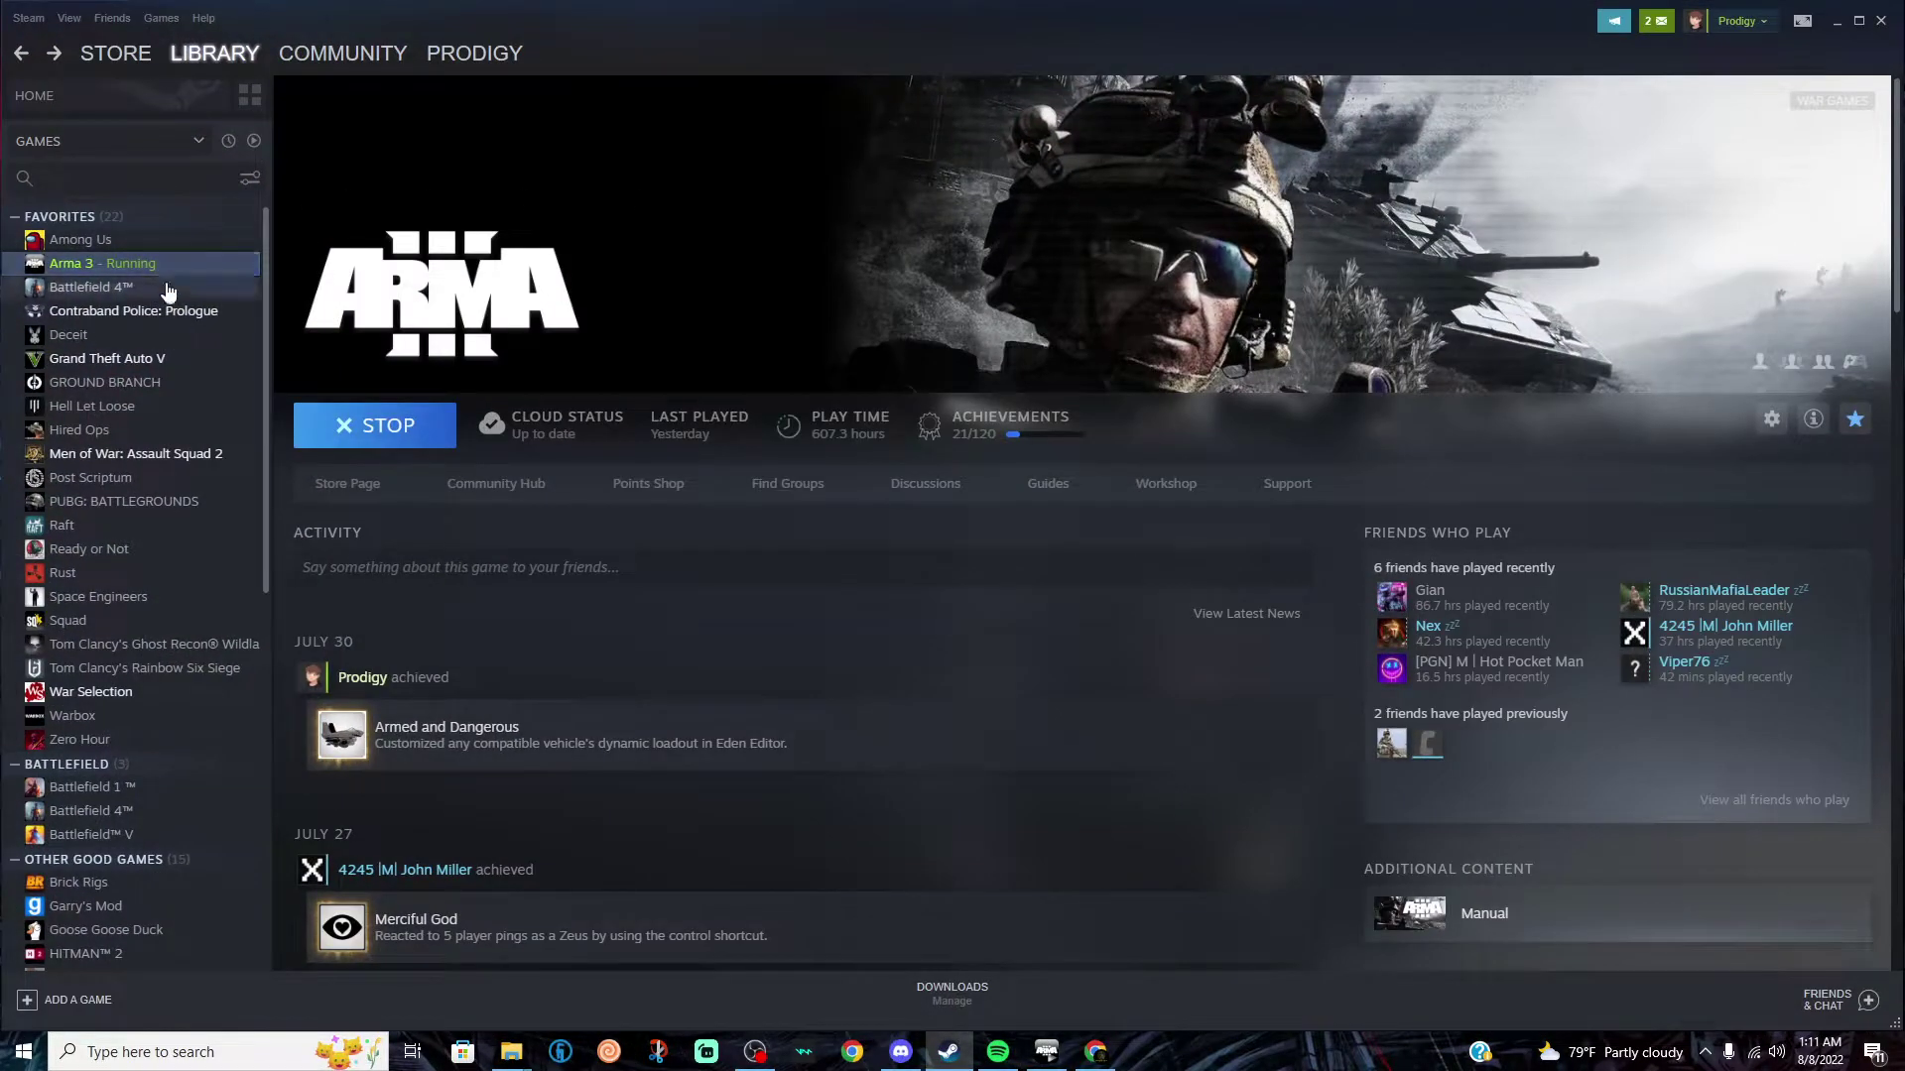
Step: Open Arma 3's install folder via Steam's Manage > Browse local files
{"action": "right_click", "coordinate": [160, 262]}
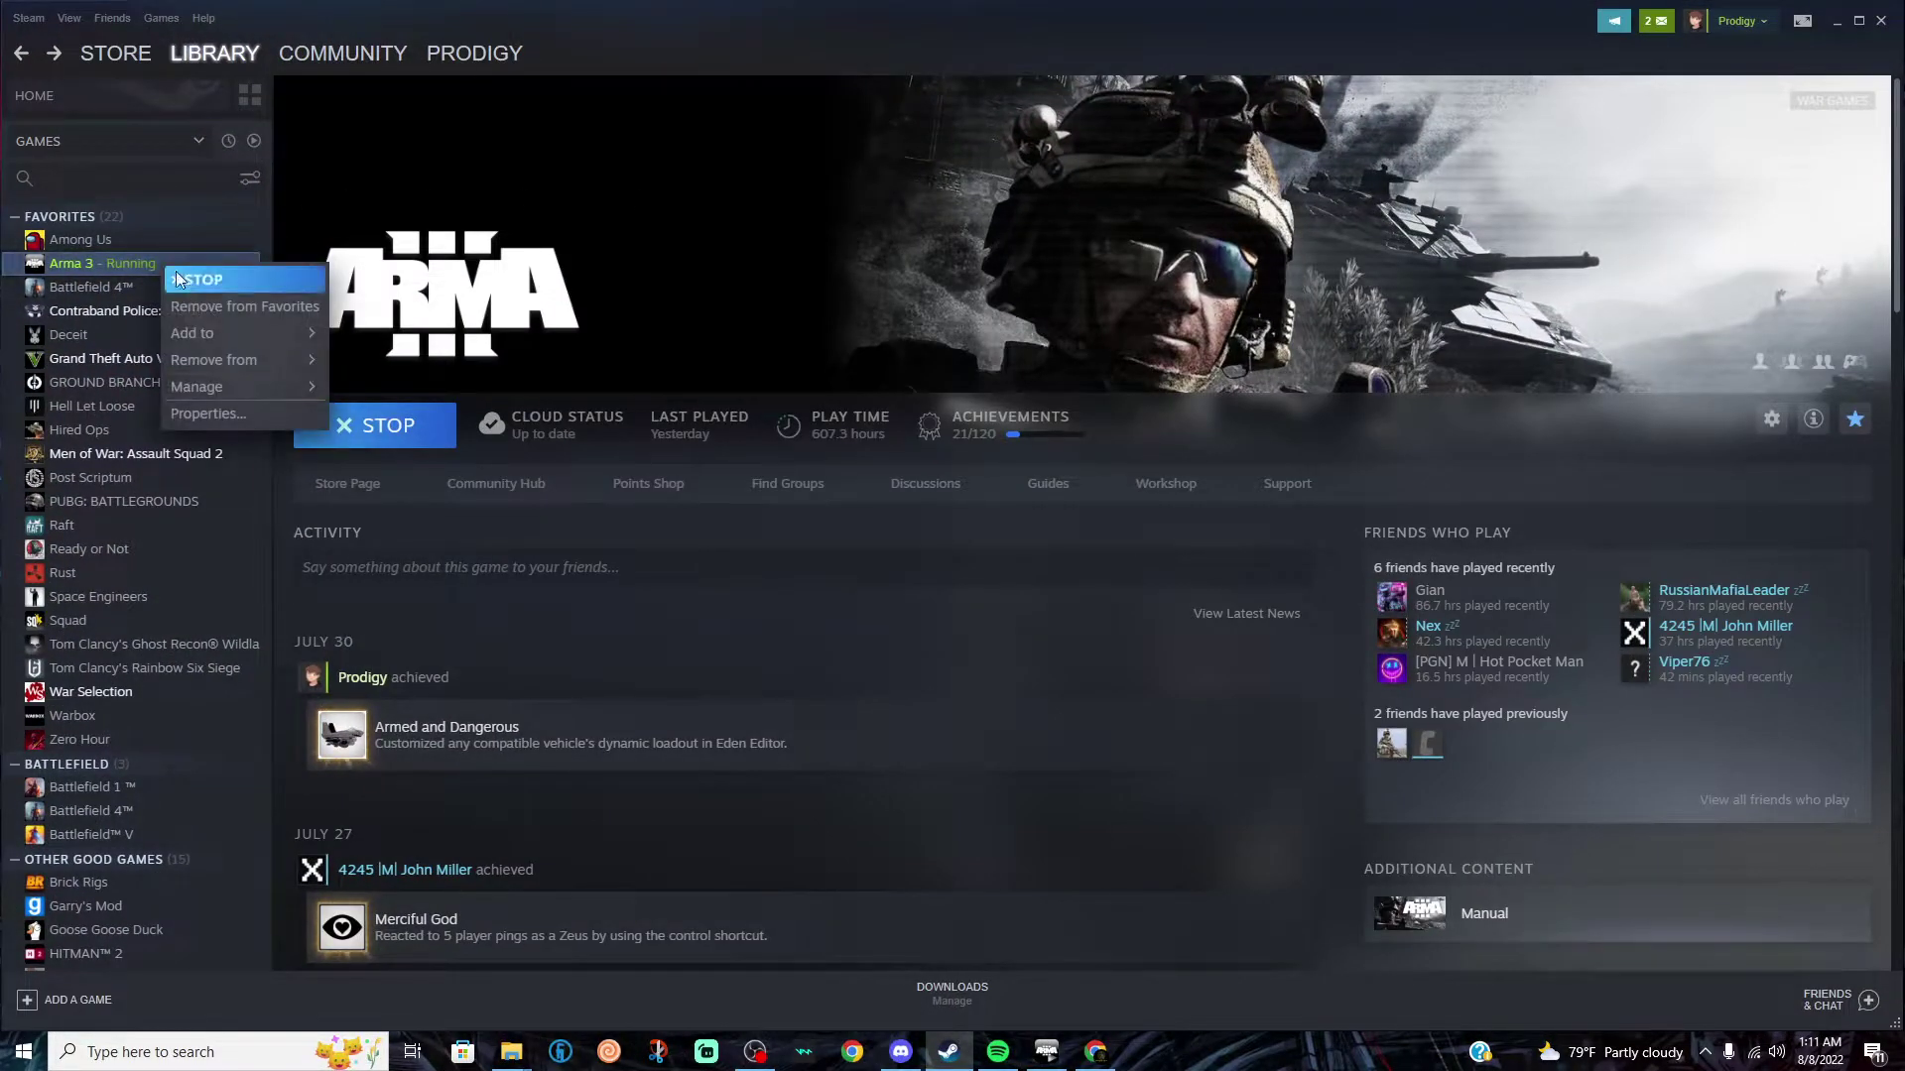
{"action": "mouse_move", "coordinate": [242, 381]}
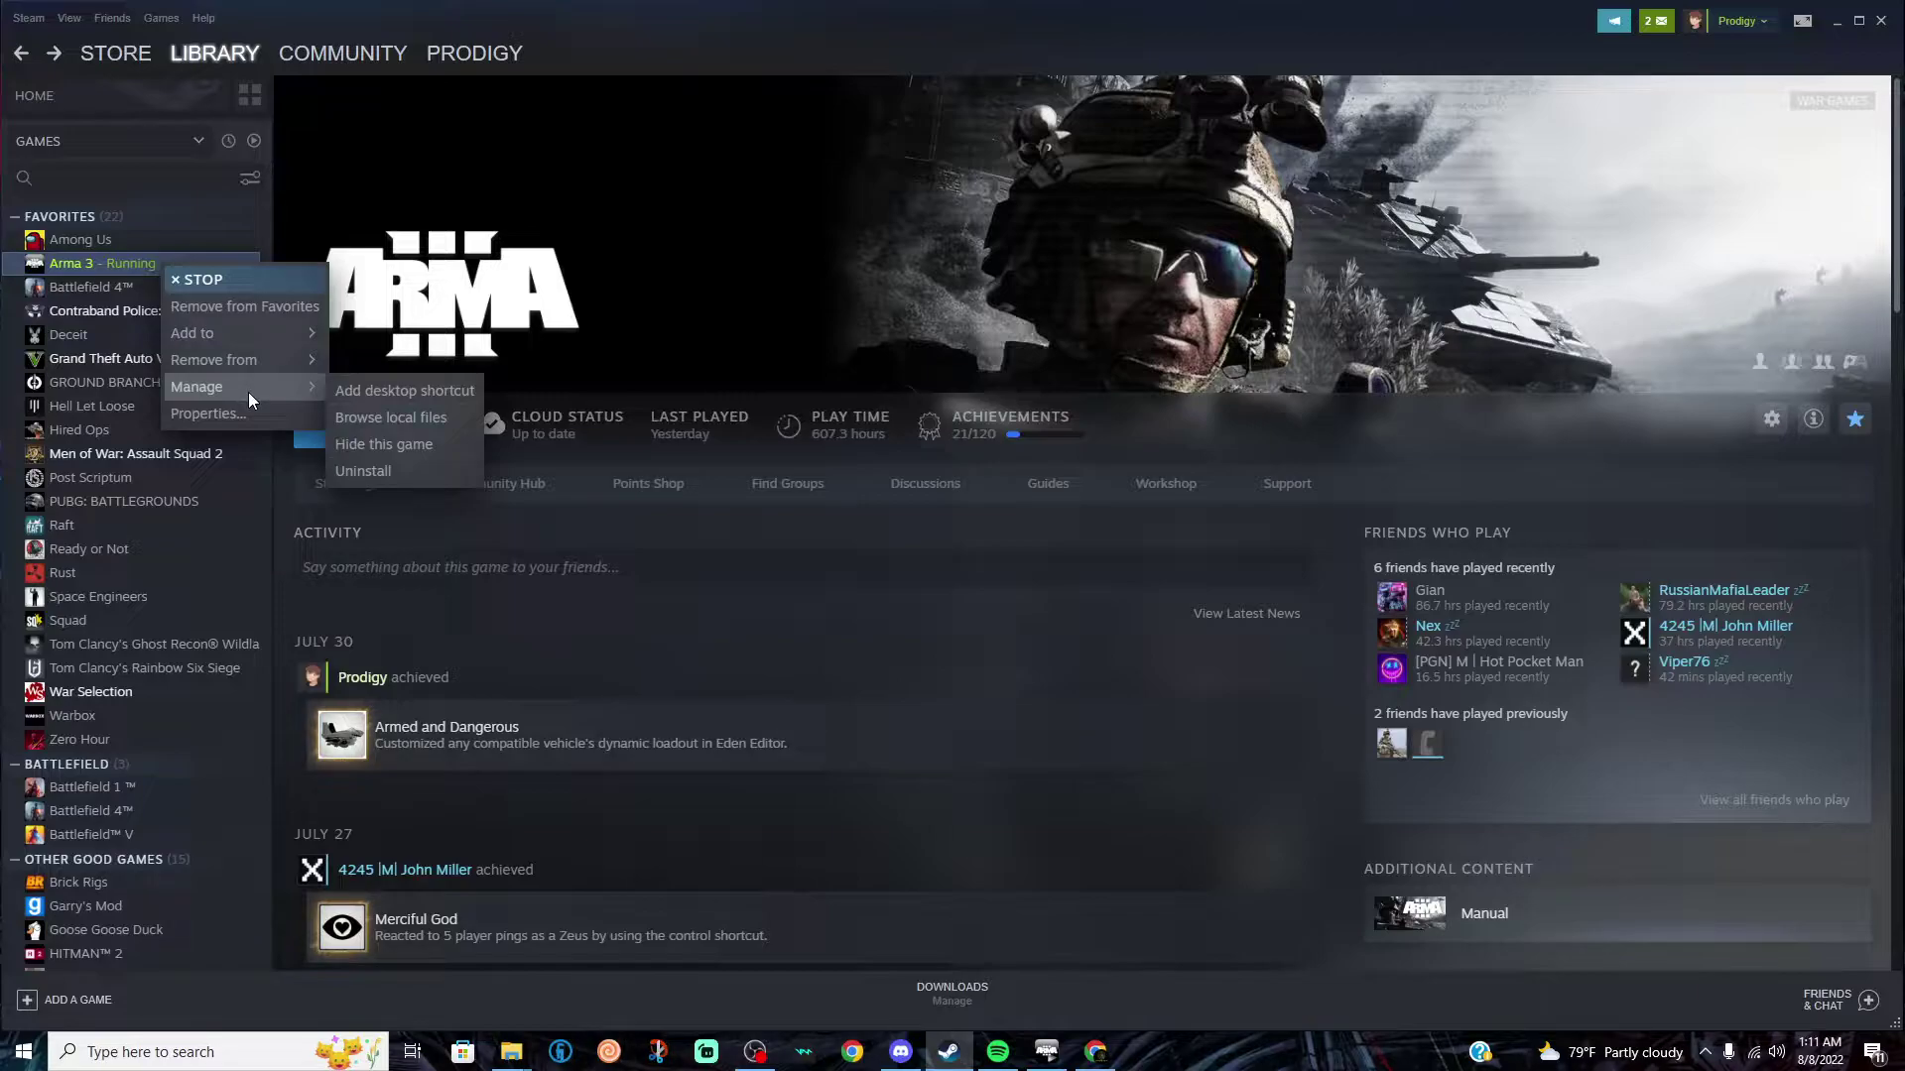
{"action": "left_click", "coordinate": [345, 417]}
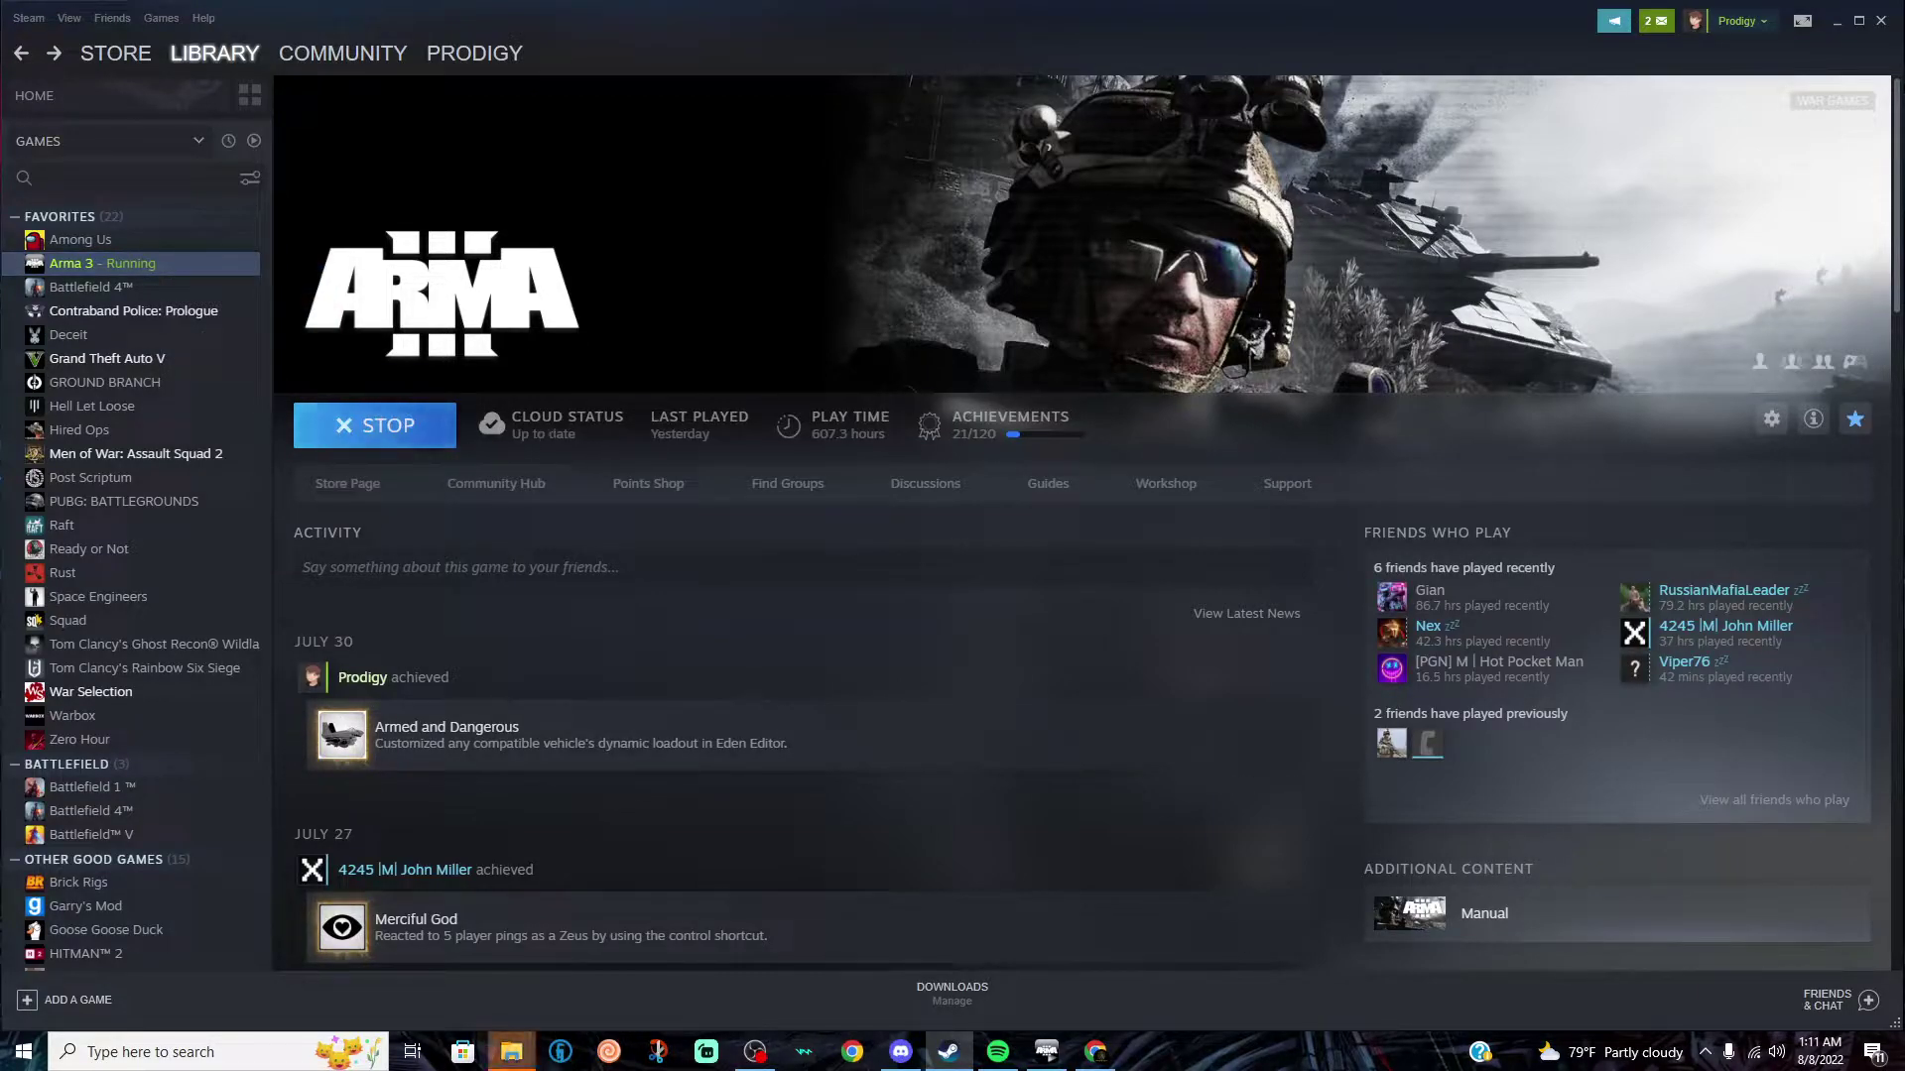
{"action": "mouse_move", "coordinate": [512, 1052]}
{"action": "left_click", "coordinate": [722, 954]}
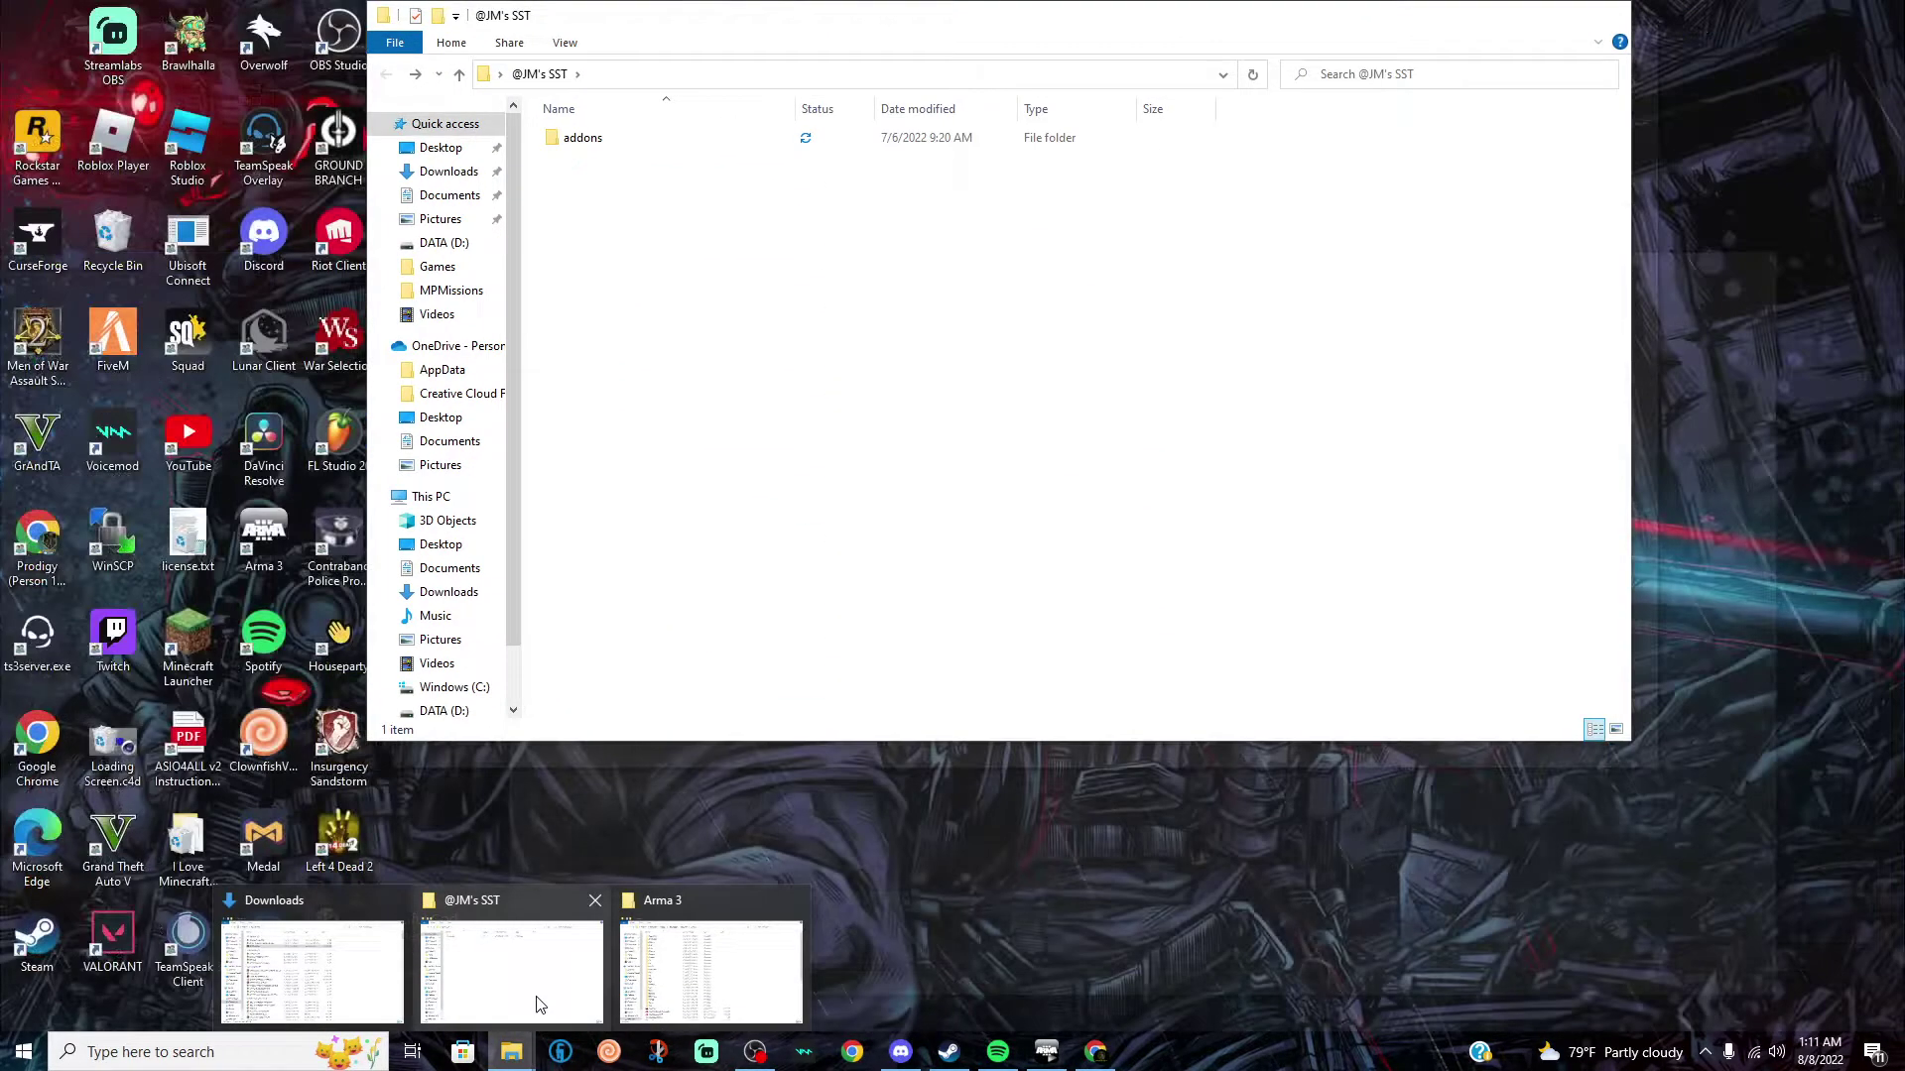
{"action": "left_click", "coordinate": [536, 988]}
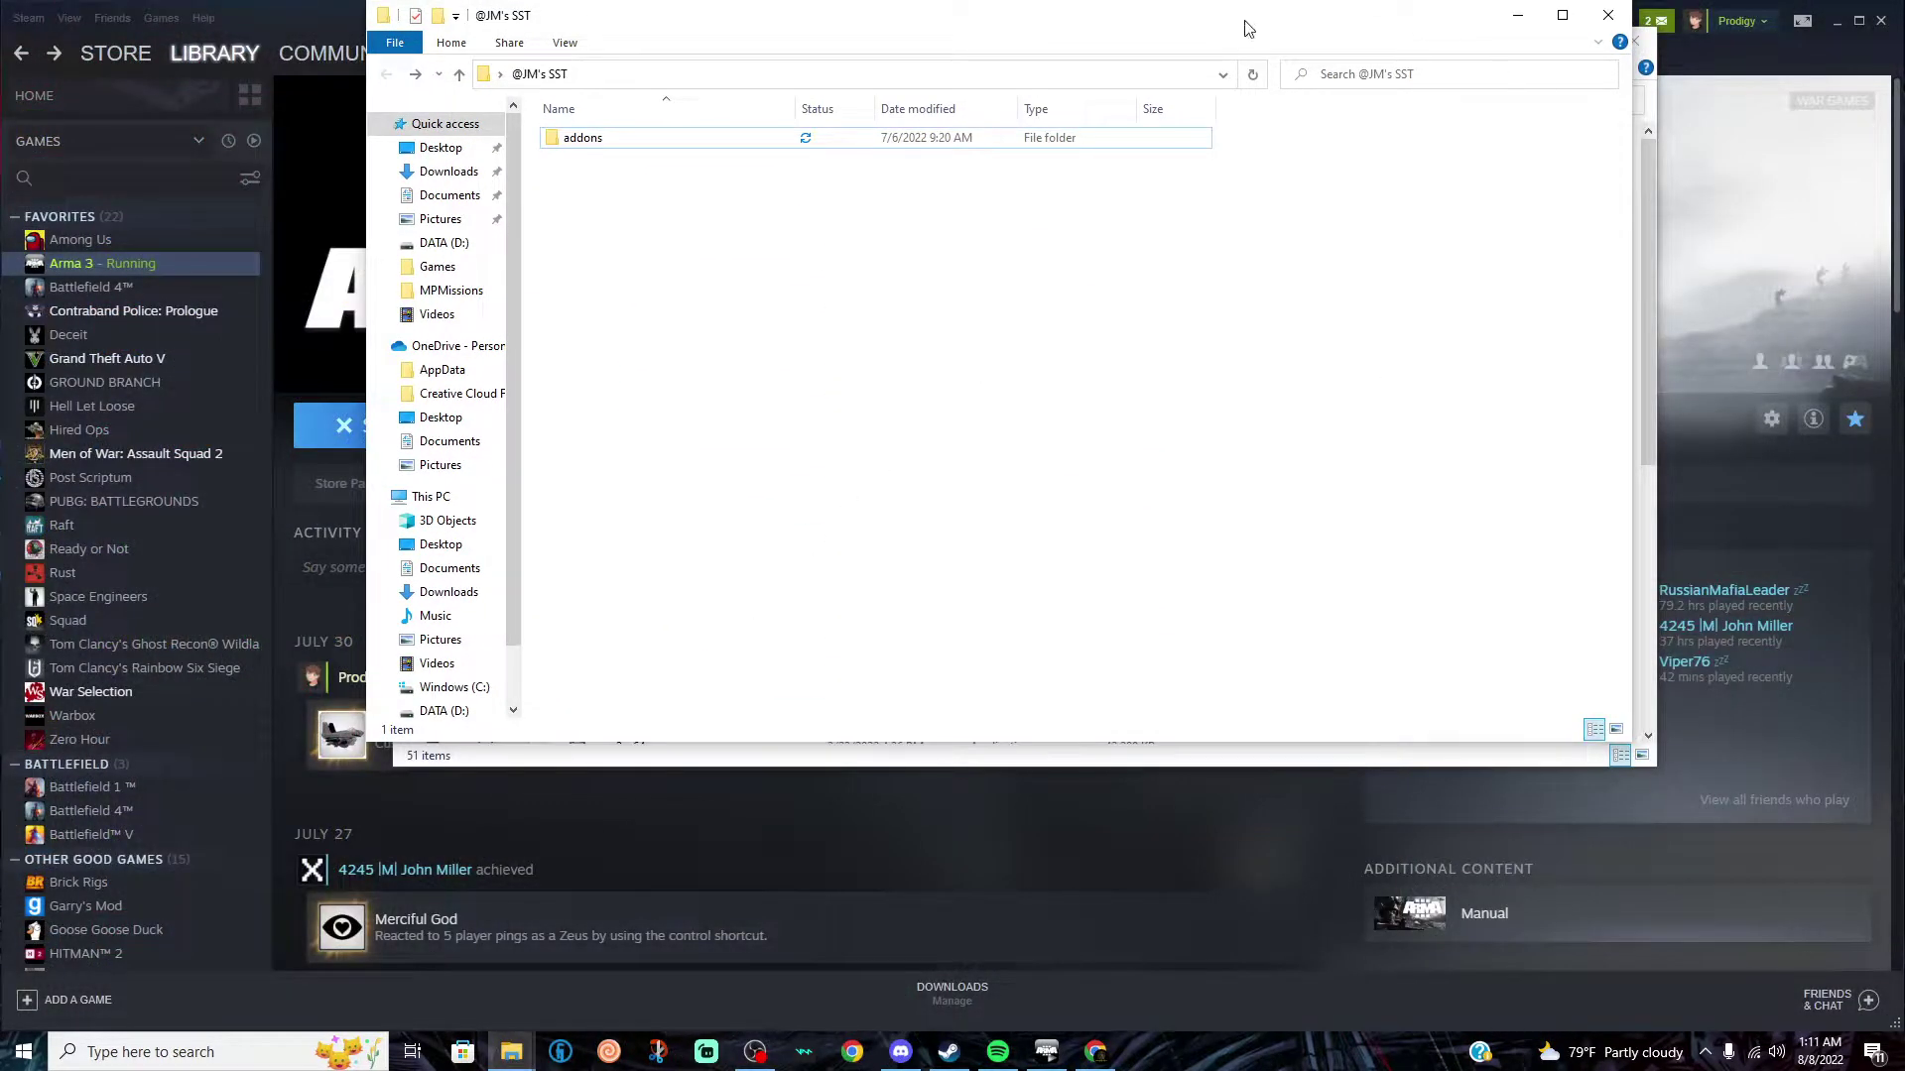
{"action": "left_click_drag", "start_coordinate": [1246, 28], "coordinate": [1870, 63]}
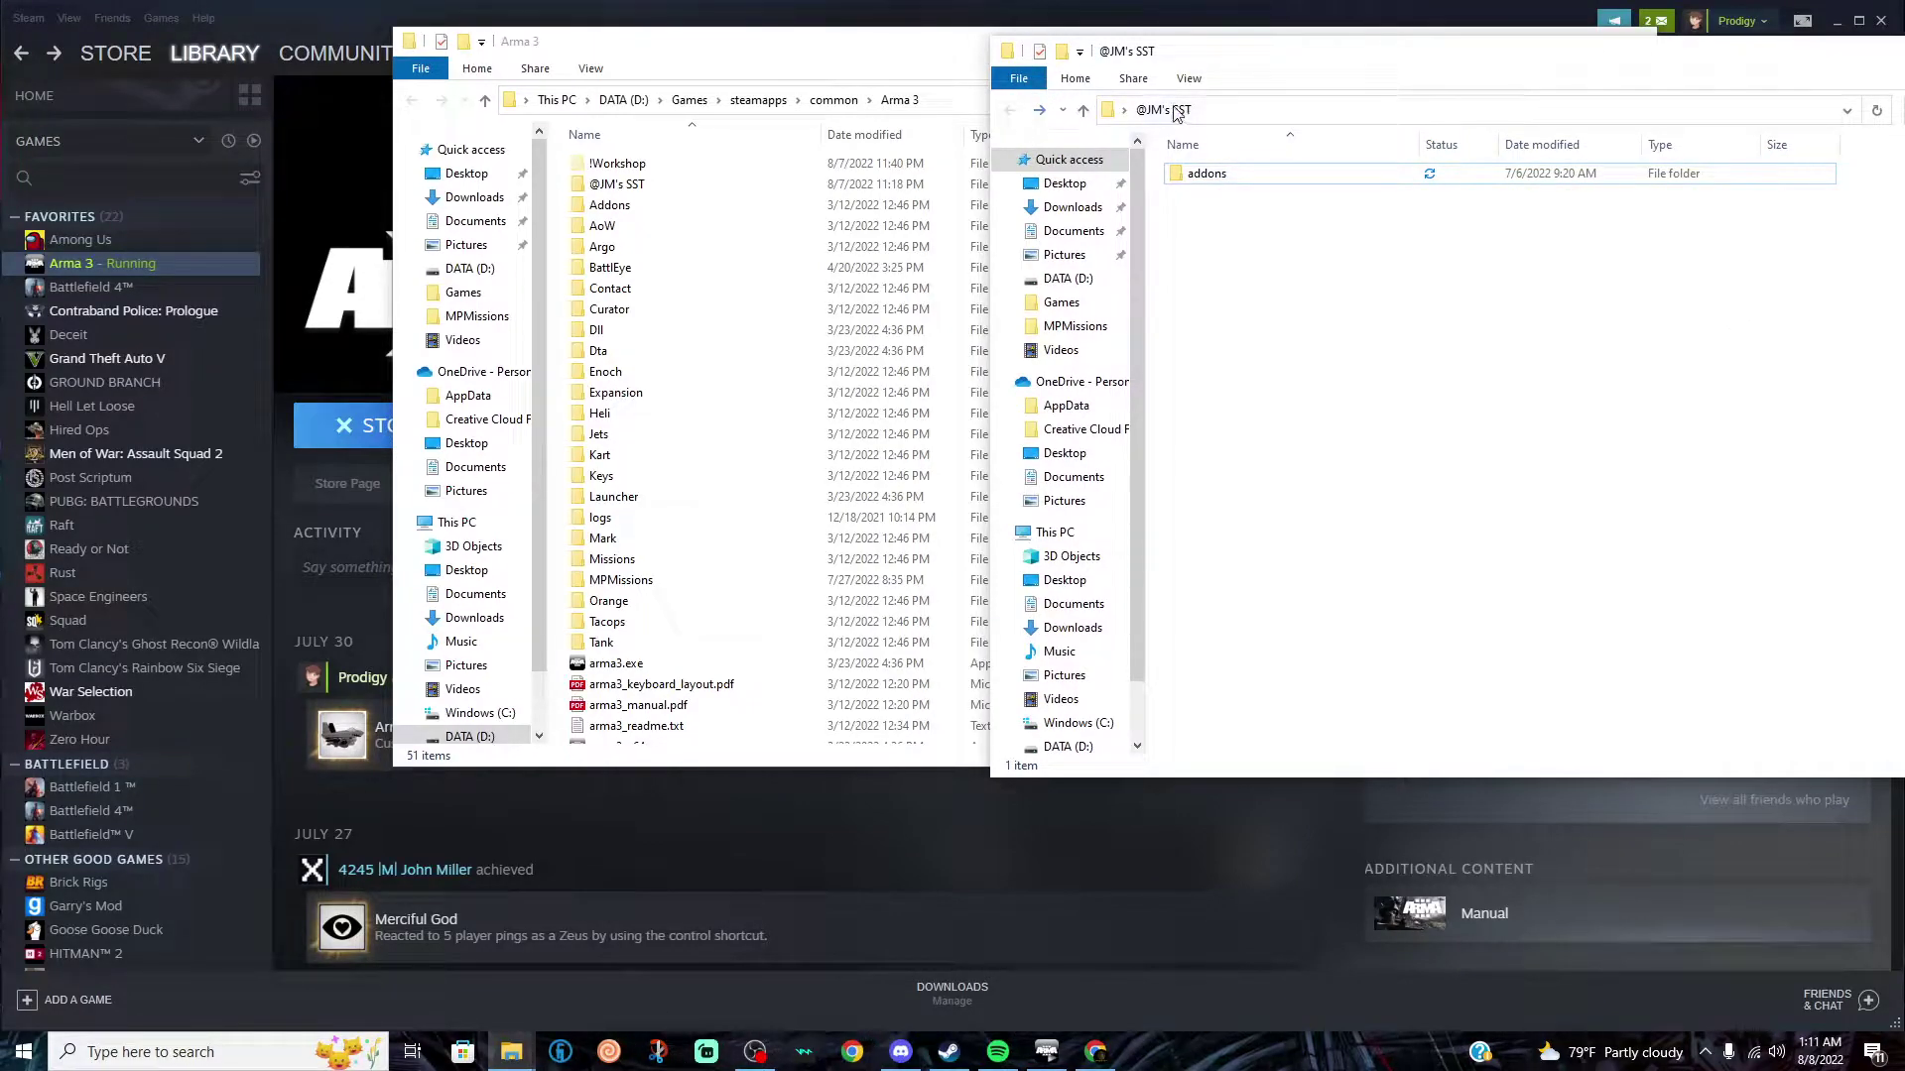
{"action": "left_click", "coordinate": [1125, 111]}
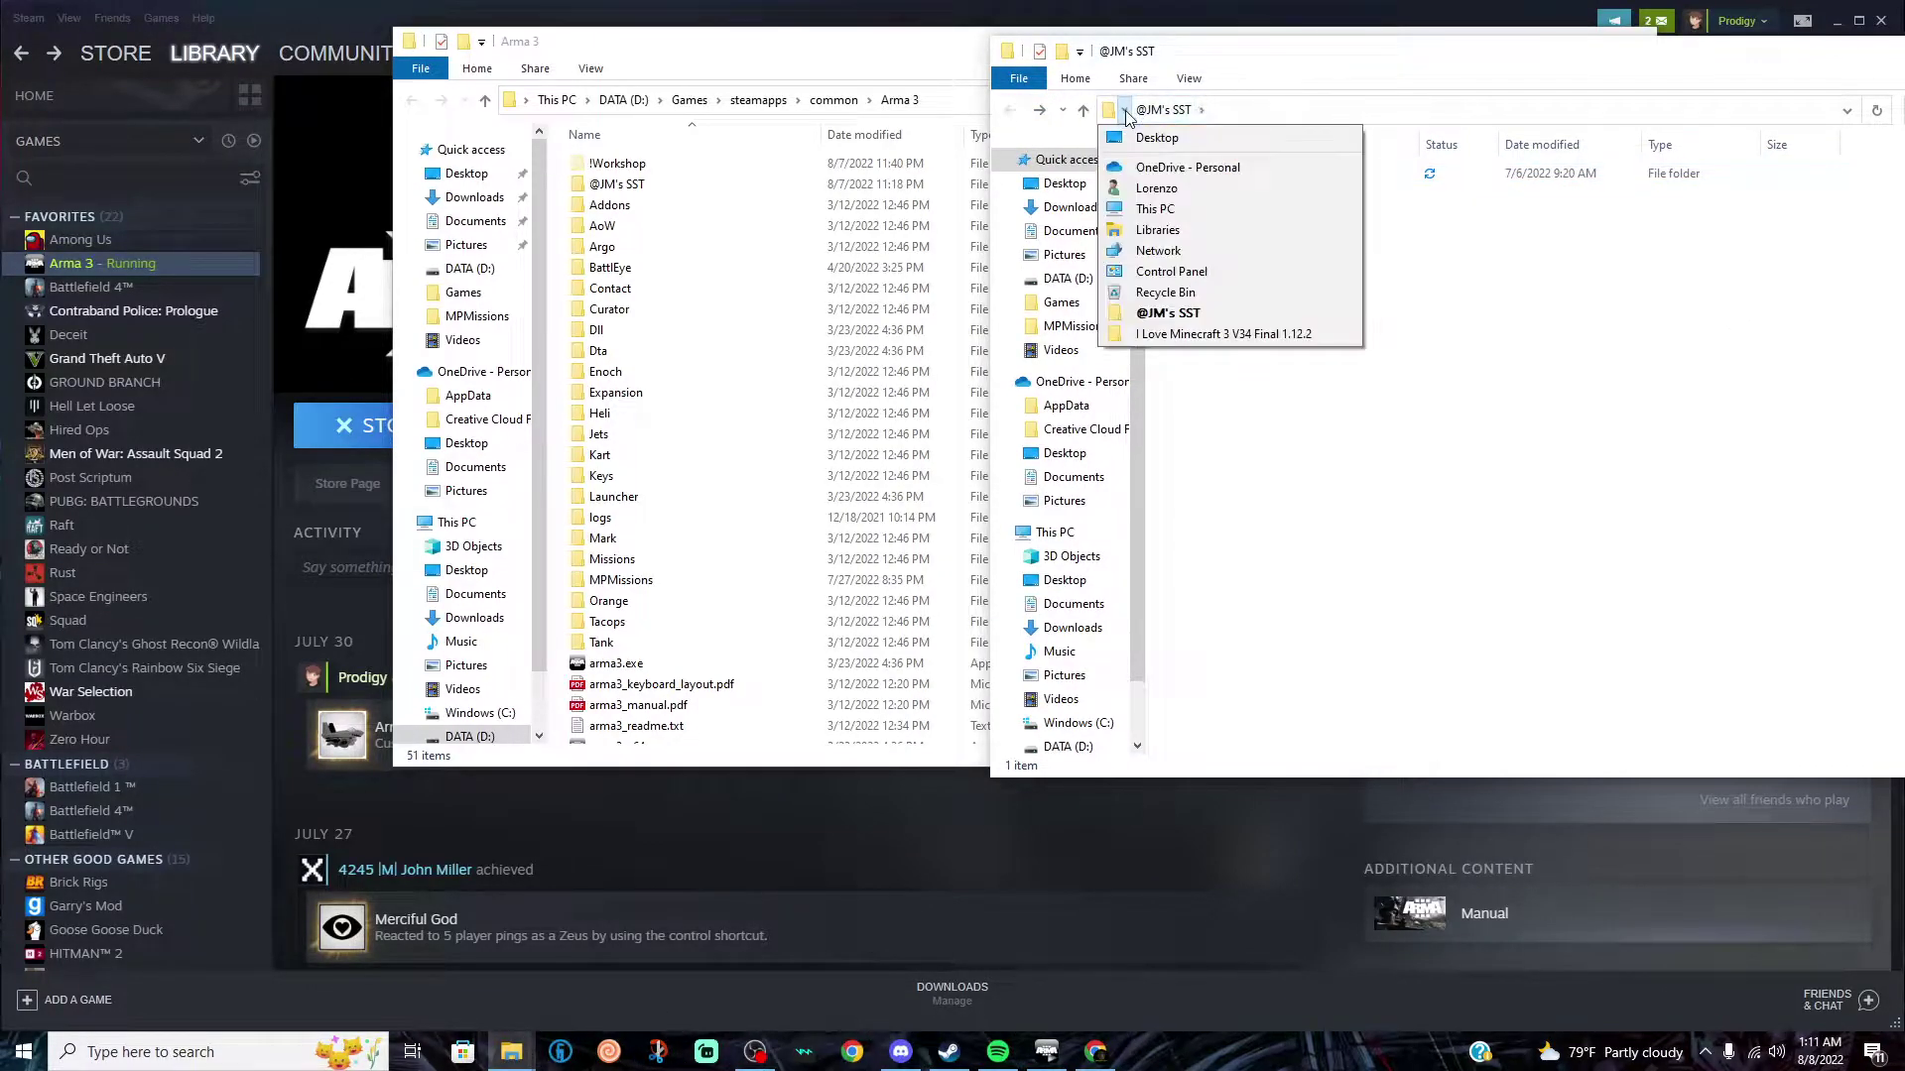
{"action": "left_click", "coordinate": [1201, 111]}
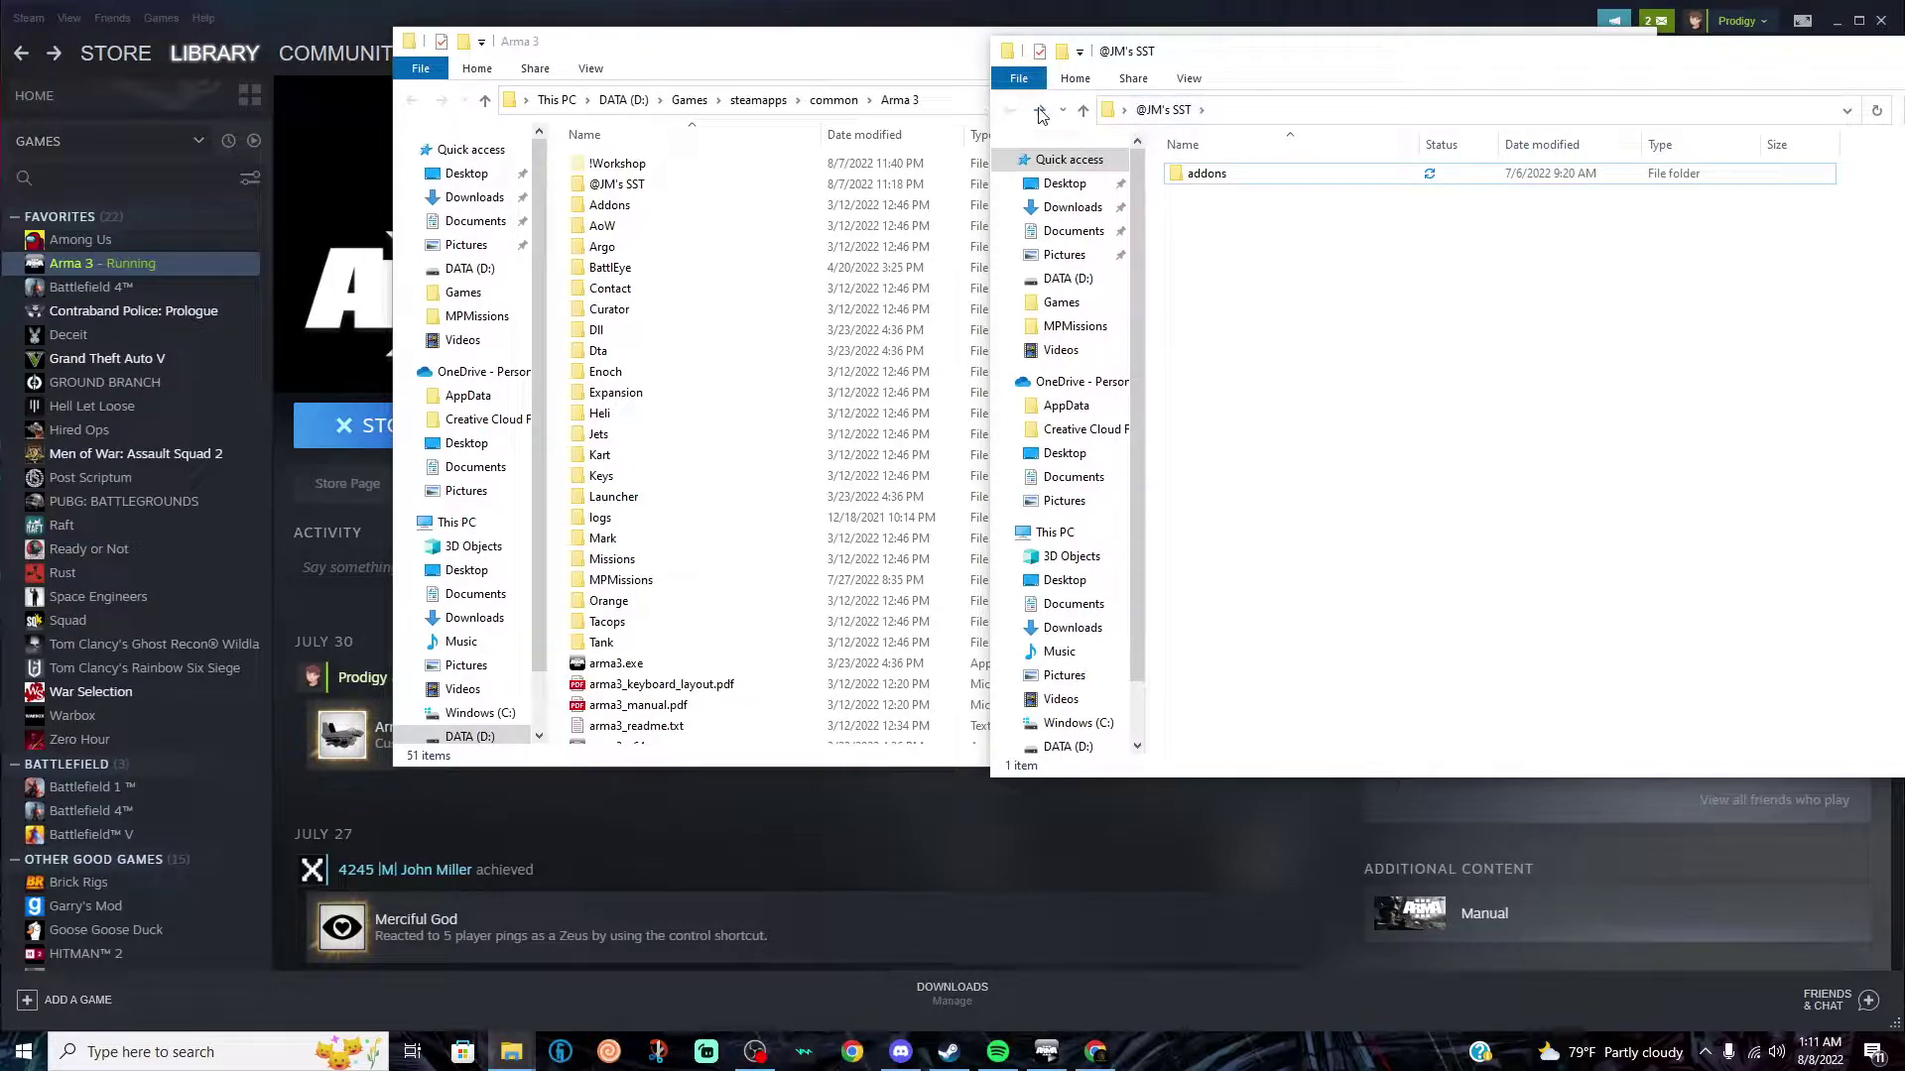
{"action": "left_click", "coordinate": [1040, 111]}
{"action": "left_click", "coordinate": [1010, 111]}
{"action": "left_click", "coordinate": [1072, 206]}
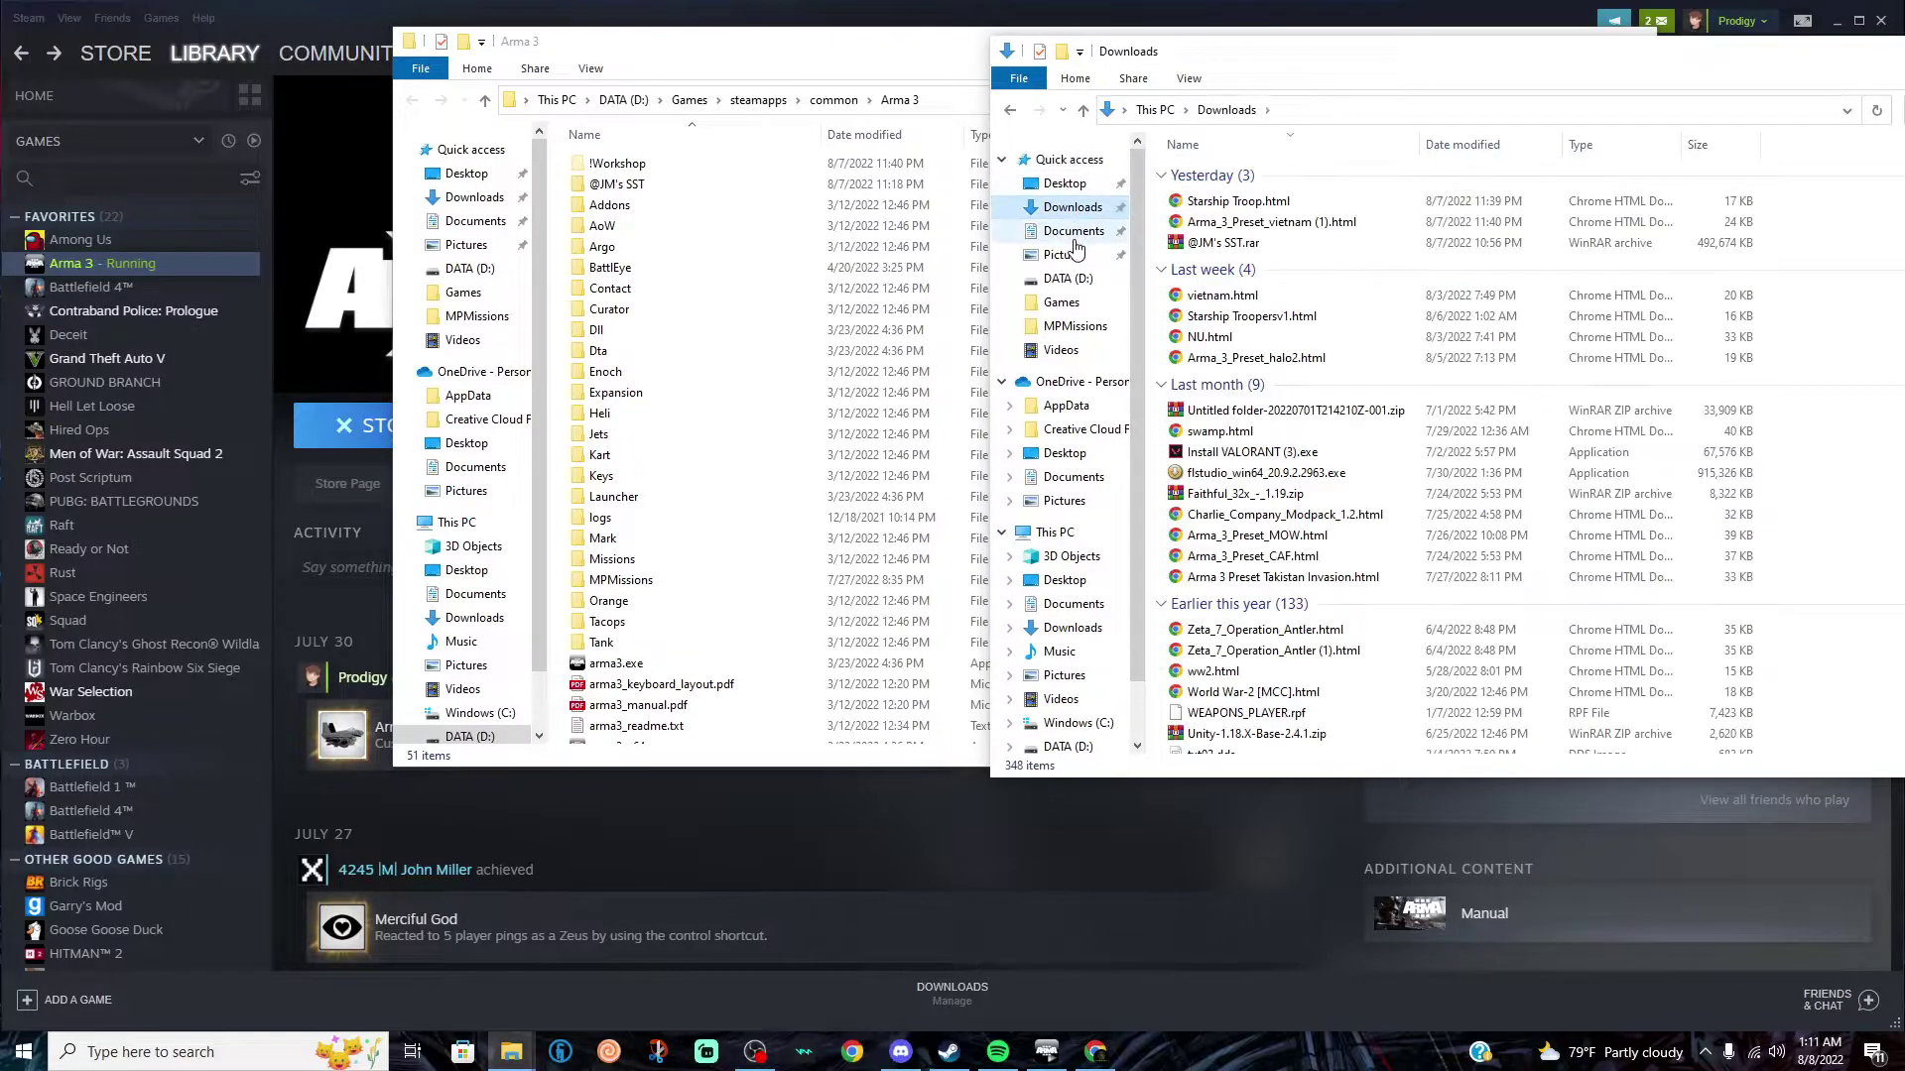
{"action": "left_click", "coordinate": [1073, 231]}
{"action": "key", "text": "alt+F4"}
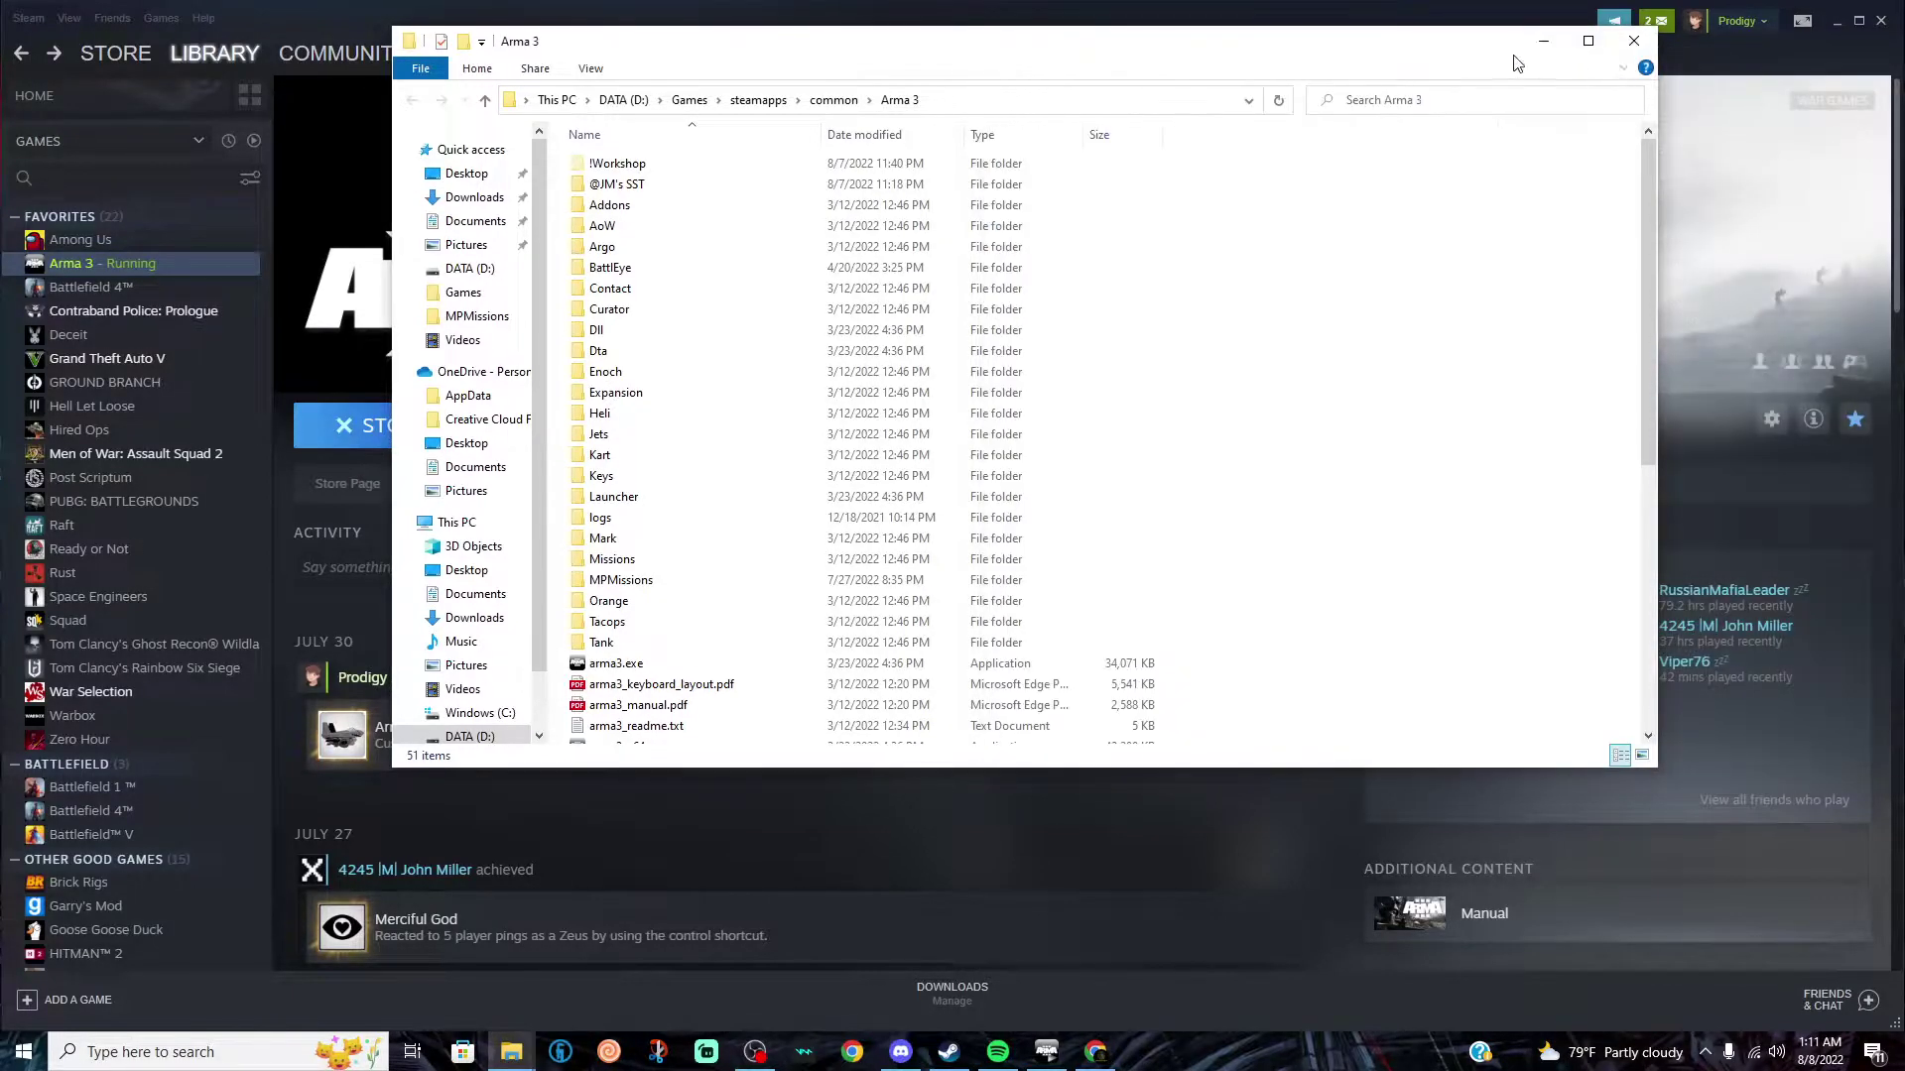
{"action": "left_click", "coordinate": [1858, 30]}
{"action": "left_click_drag", "start_coordinate": [1247, 41], "coordinate": [1505, 14]}
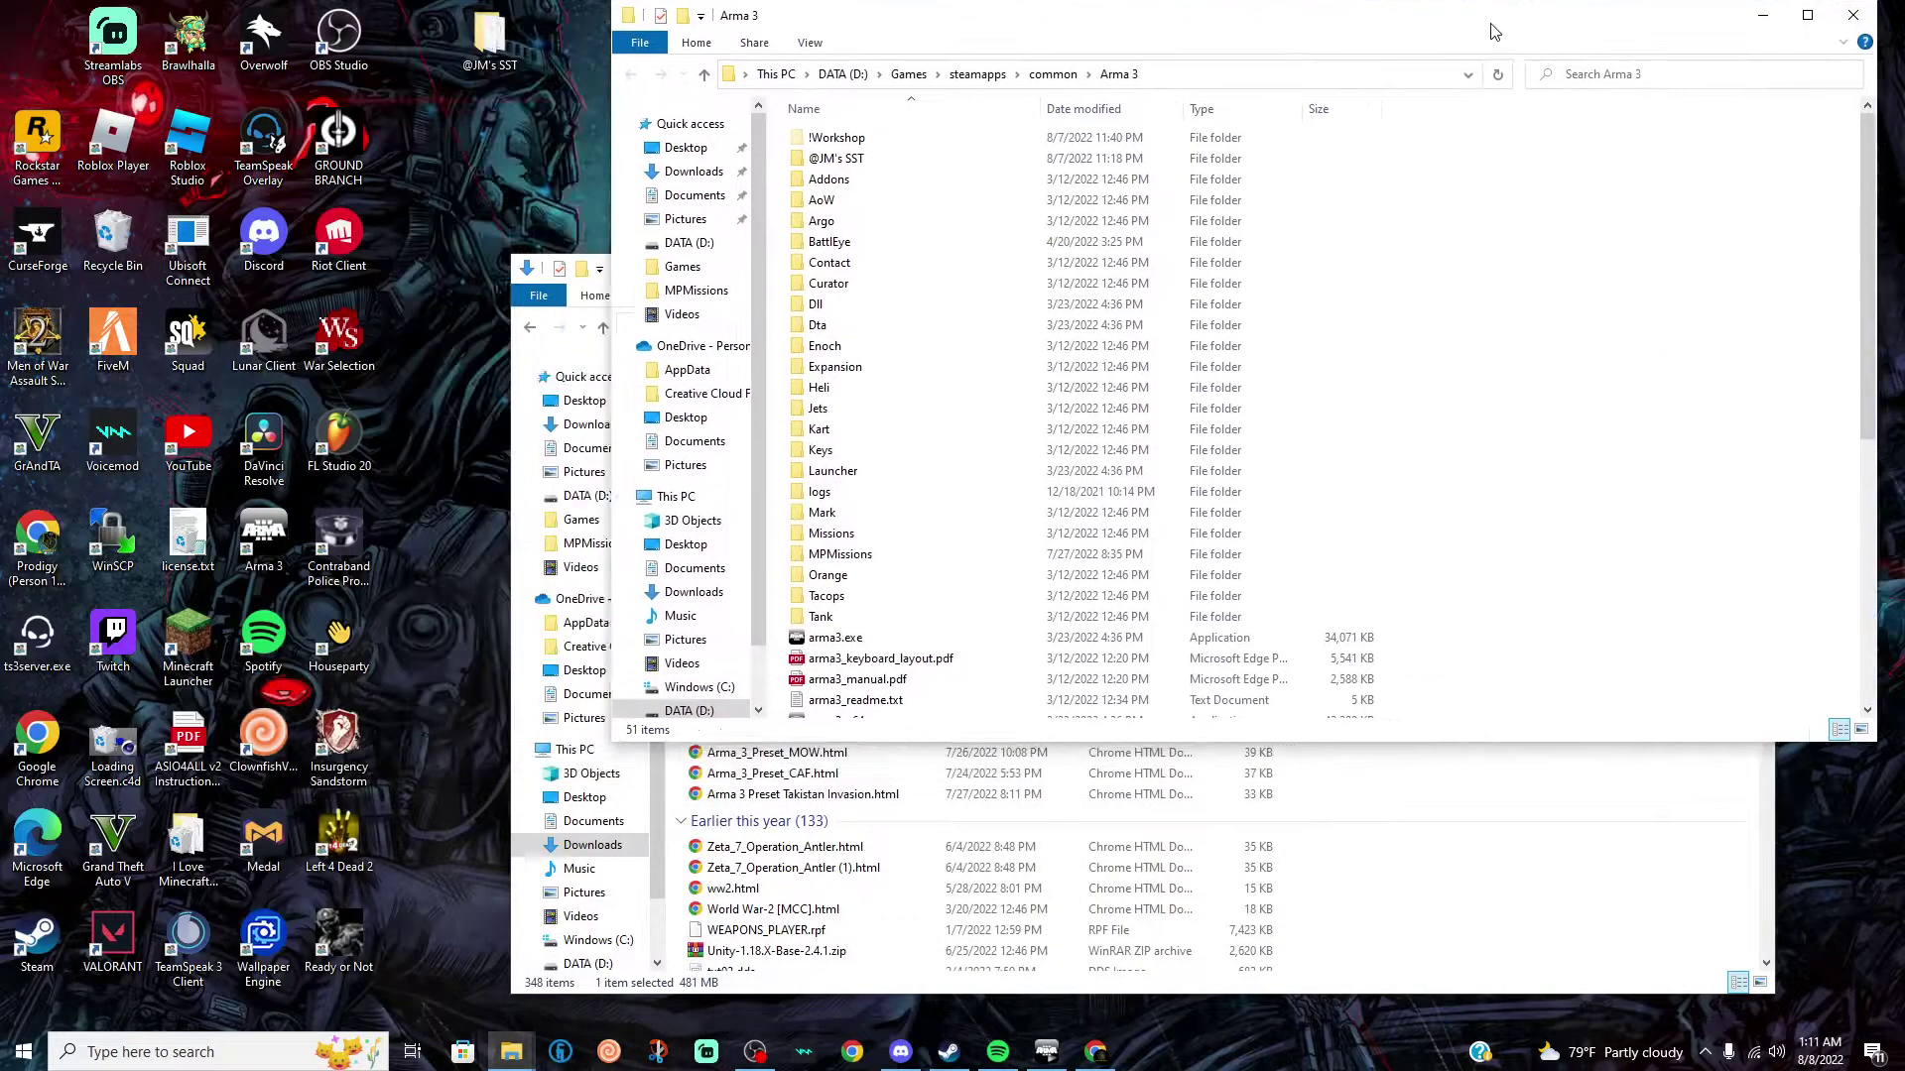
{"action": "left_click_drag", "start_coordinate": [626, 260], "coordinate": [335, 101]}
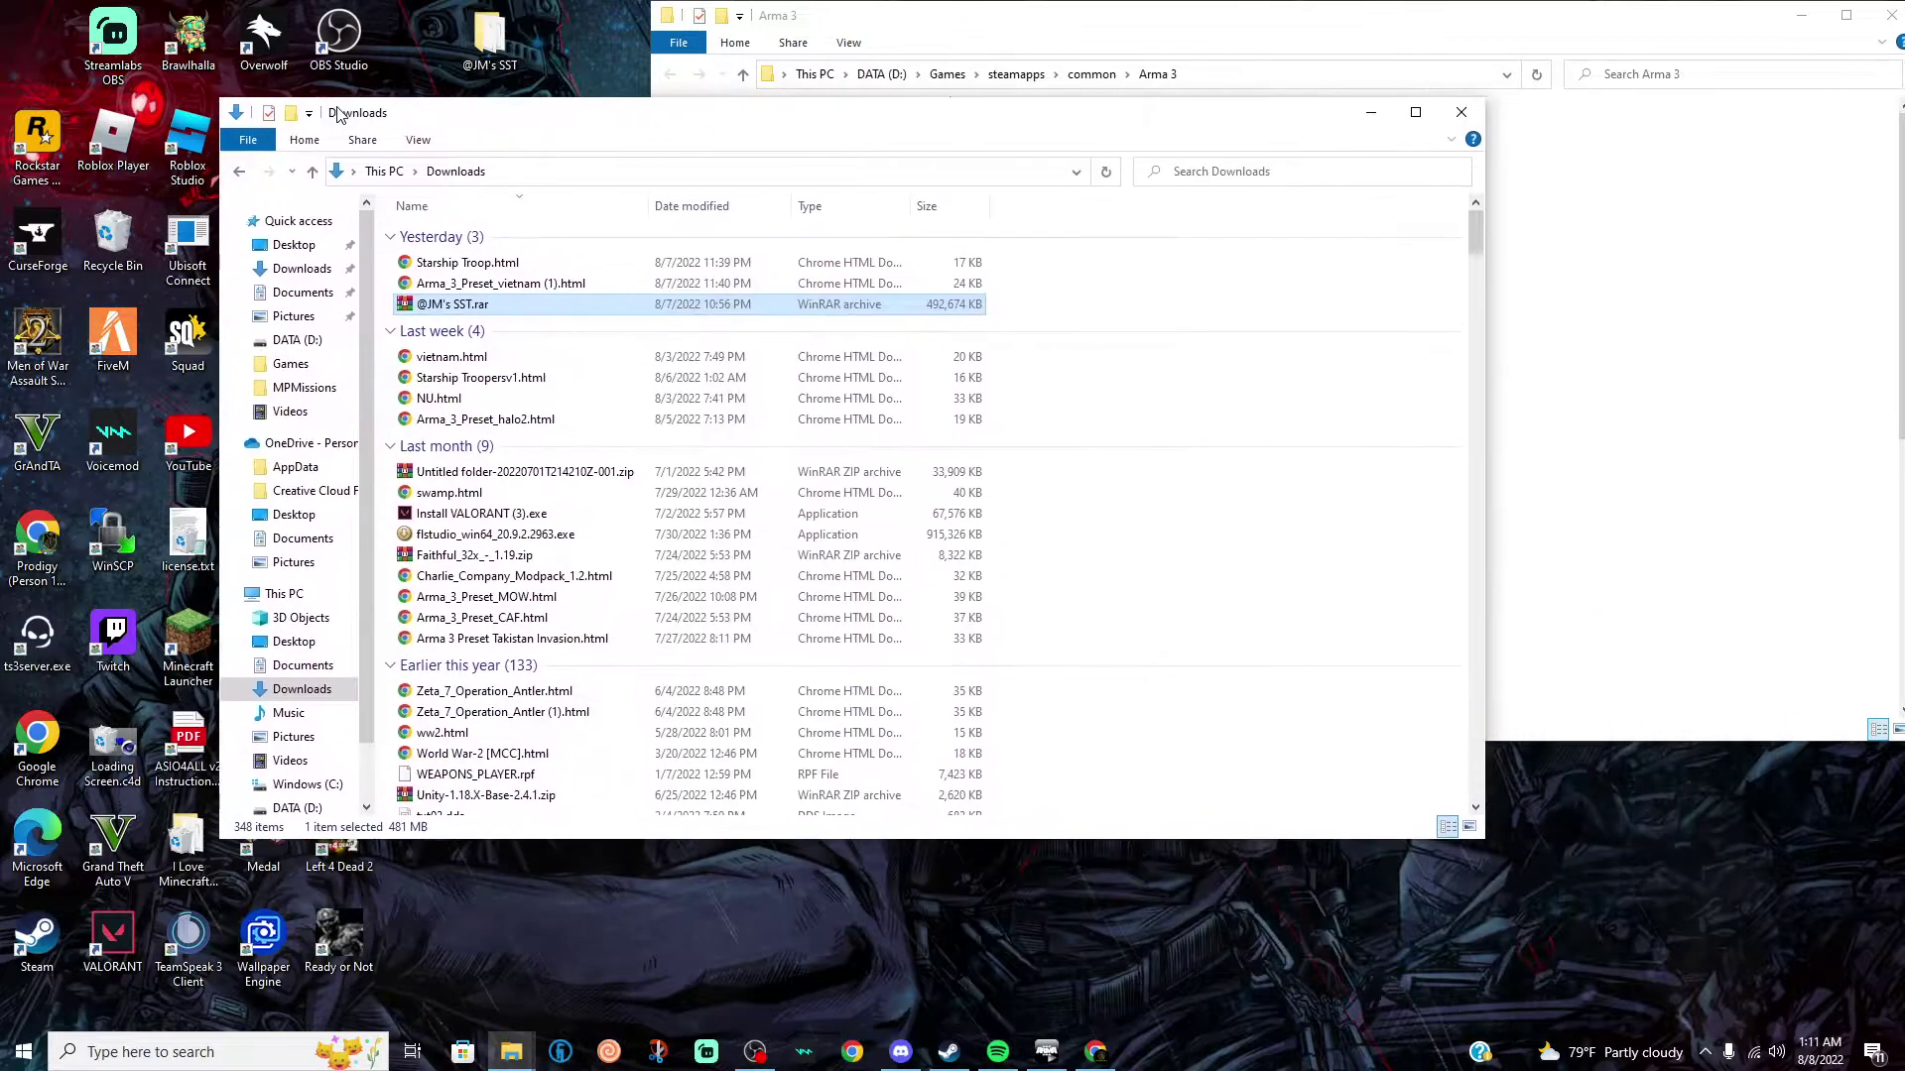
{"action": "left_click", "coordinate": [1370, 112]}
{"action": "left_click_drag", "start_coordinate": [490, 40], "coordinate": [568, 40]}
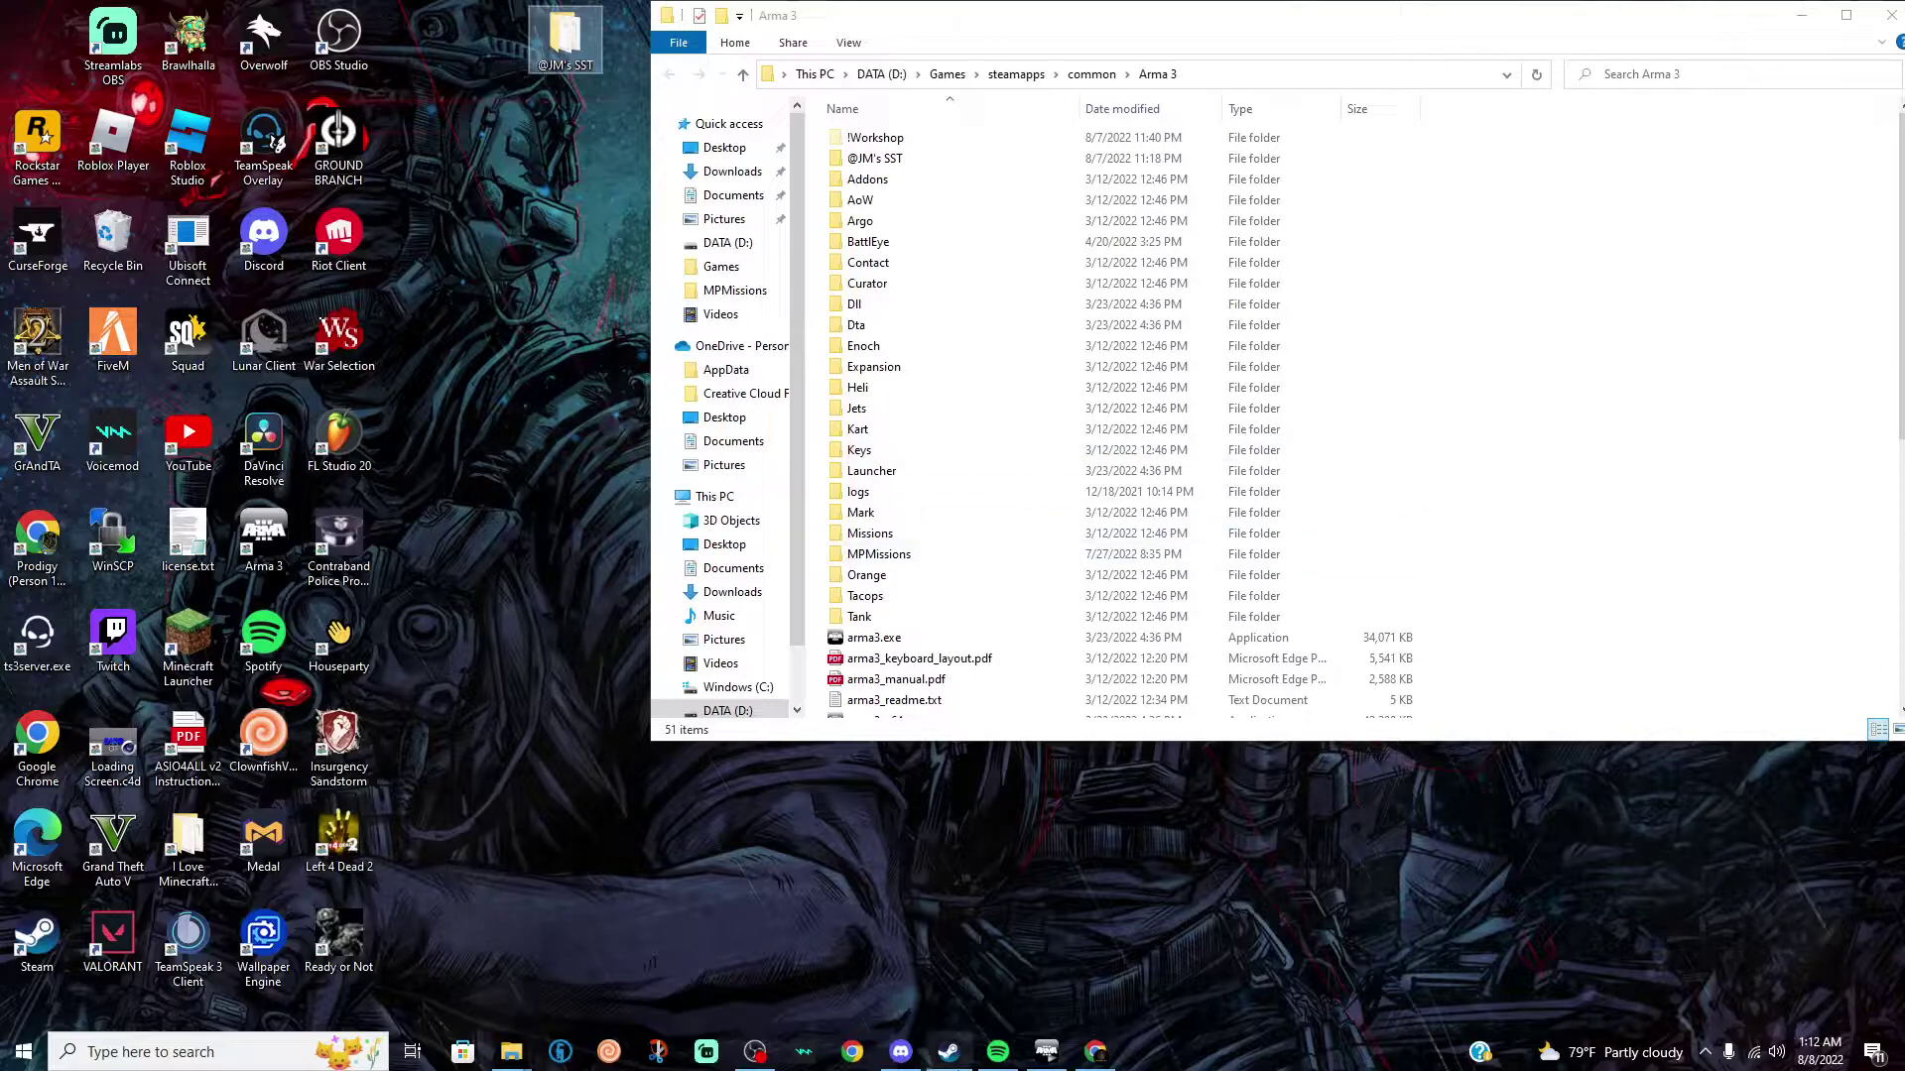
{"action": "double_click", "coordinate": [870, 165]}
{"action": "key", "text": "alt+Left"}
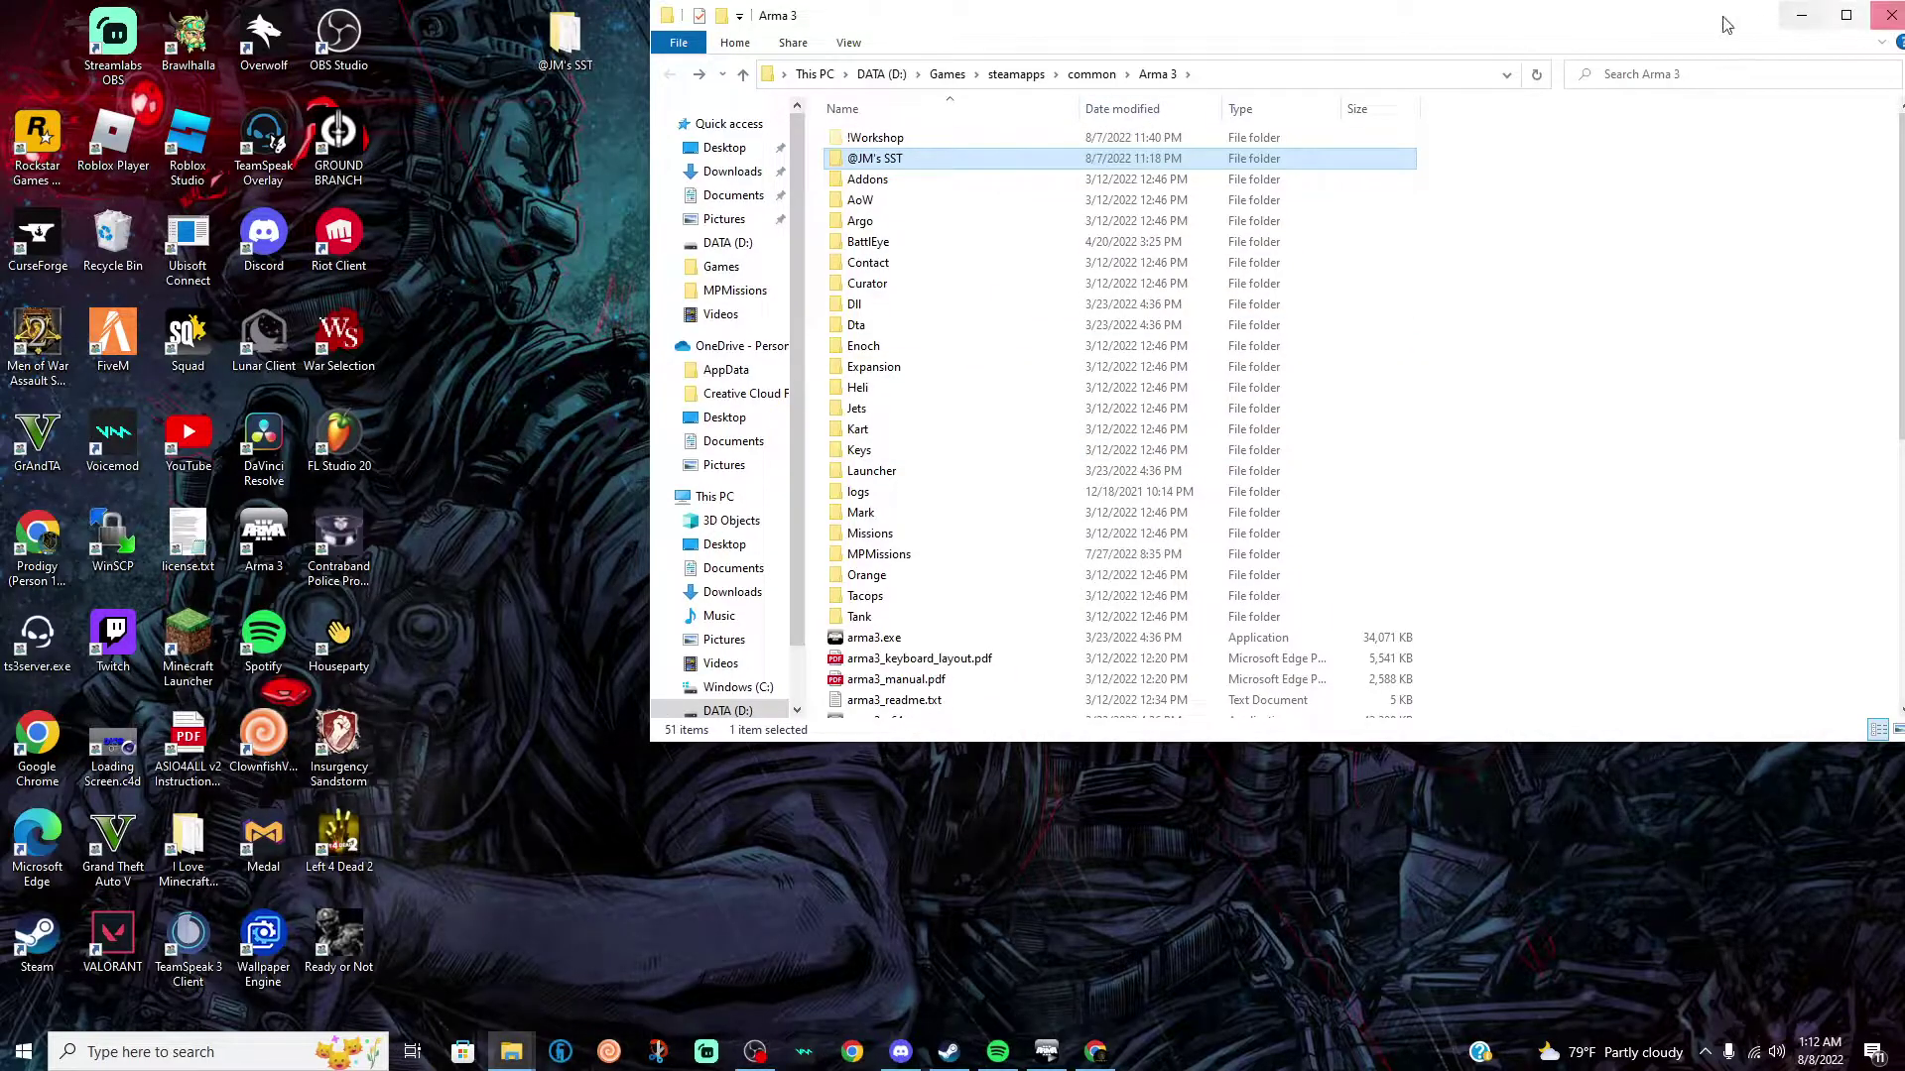
{"action": "left_click_drag", "start_coordinate": [1719, 24], "coordinate": [1431, 70]}
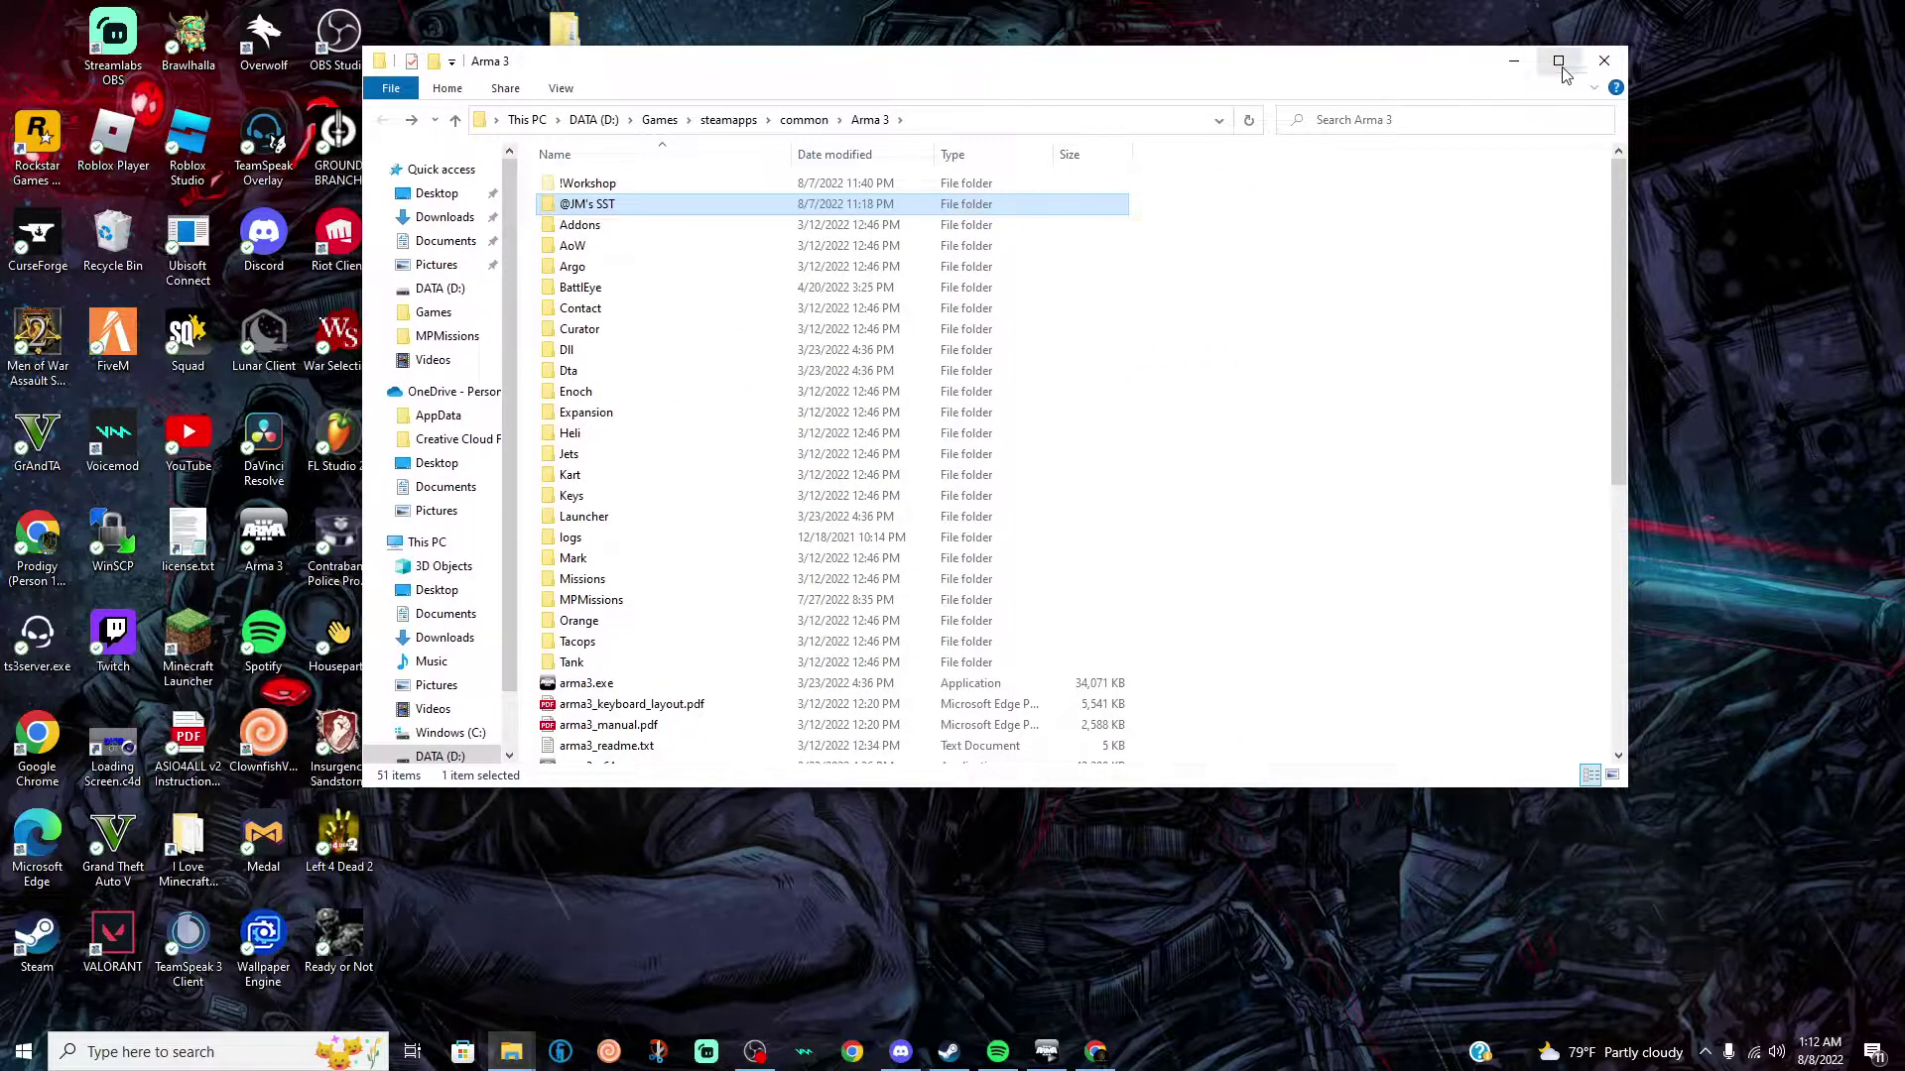
{"action": "left_click", "coordinate": [1604, 61]}
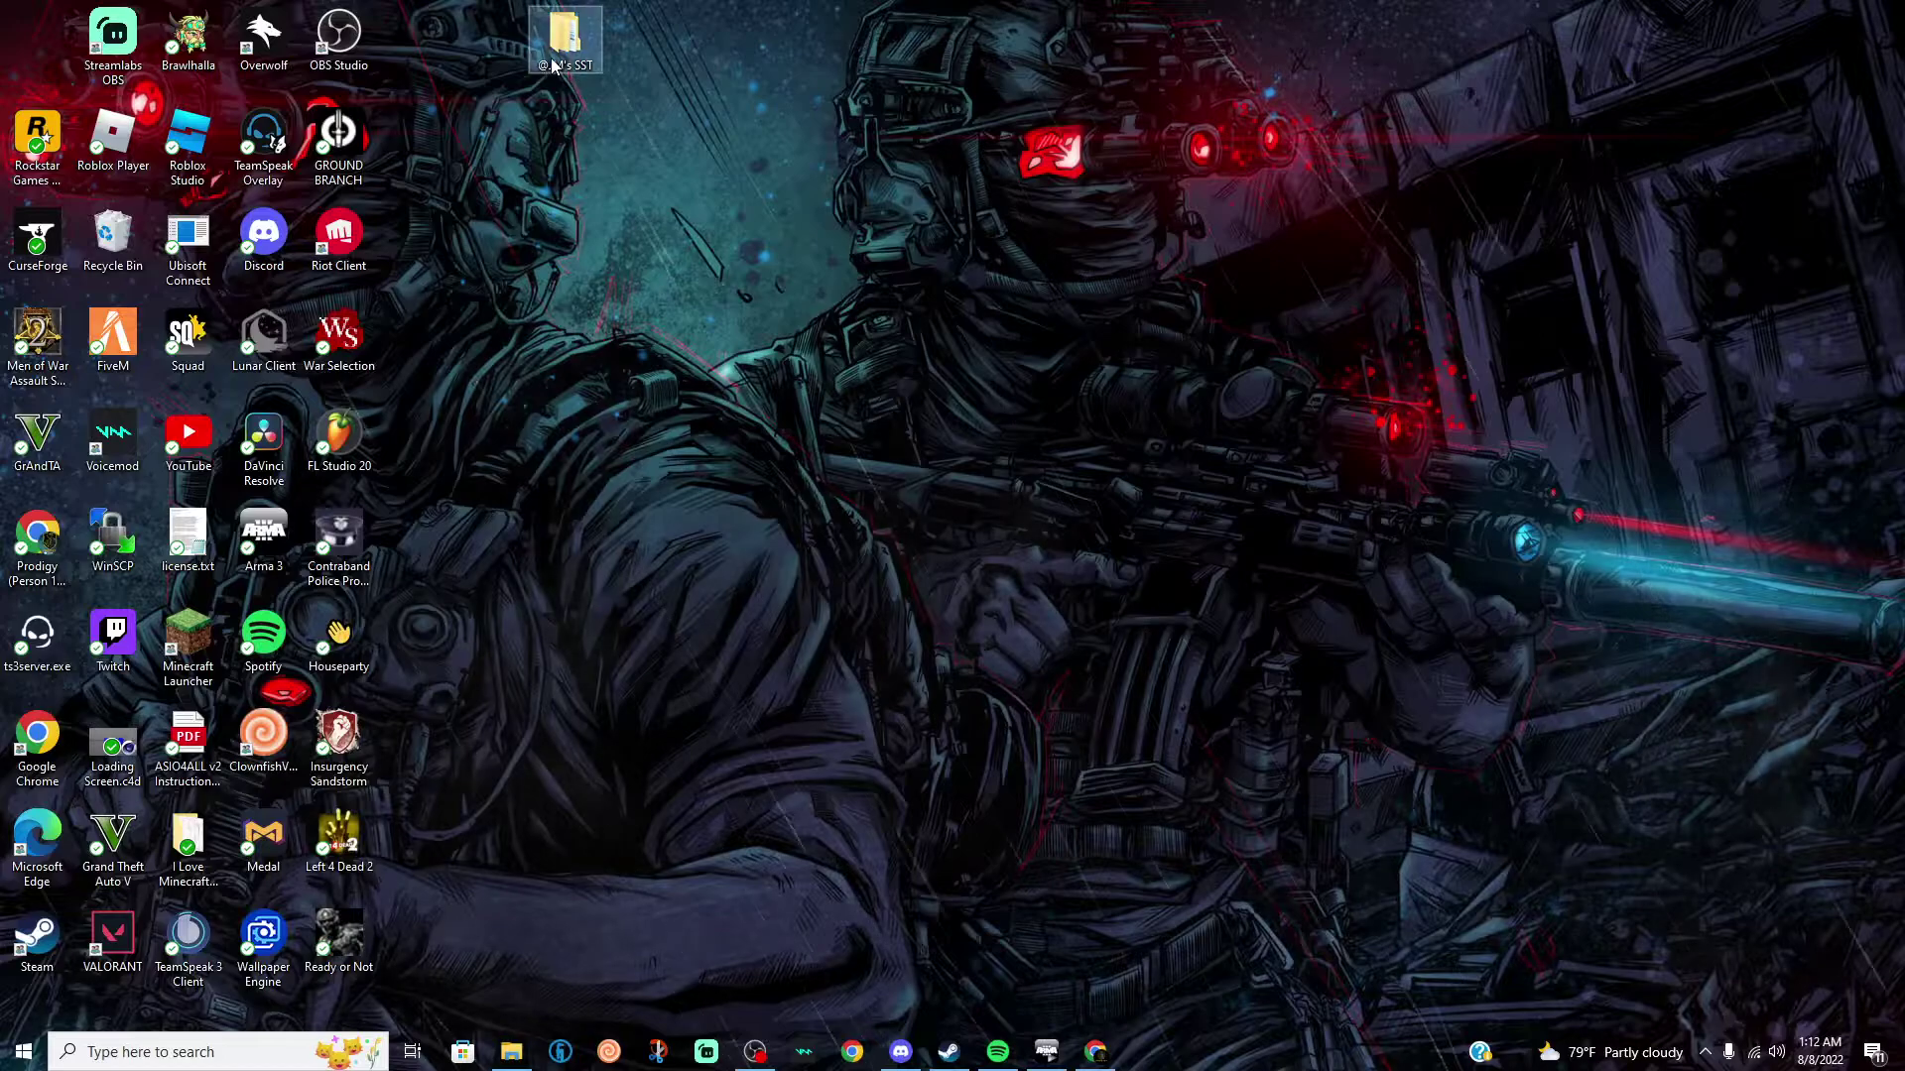
{"action": "right_click", "coordinate": [553, 65]}
{"action": "left_click", "coordinate": [595, 787]}
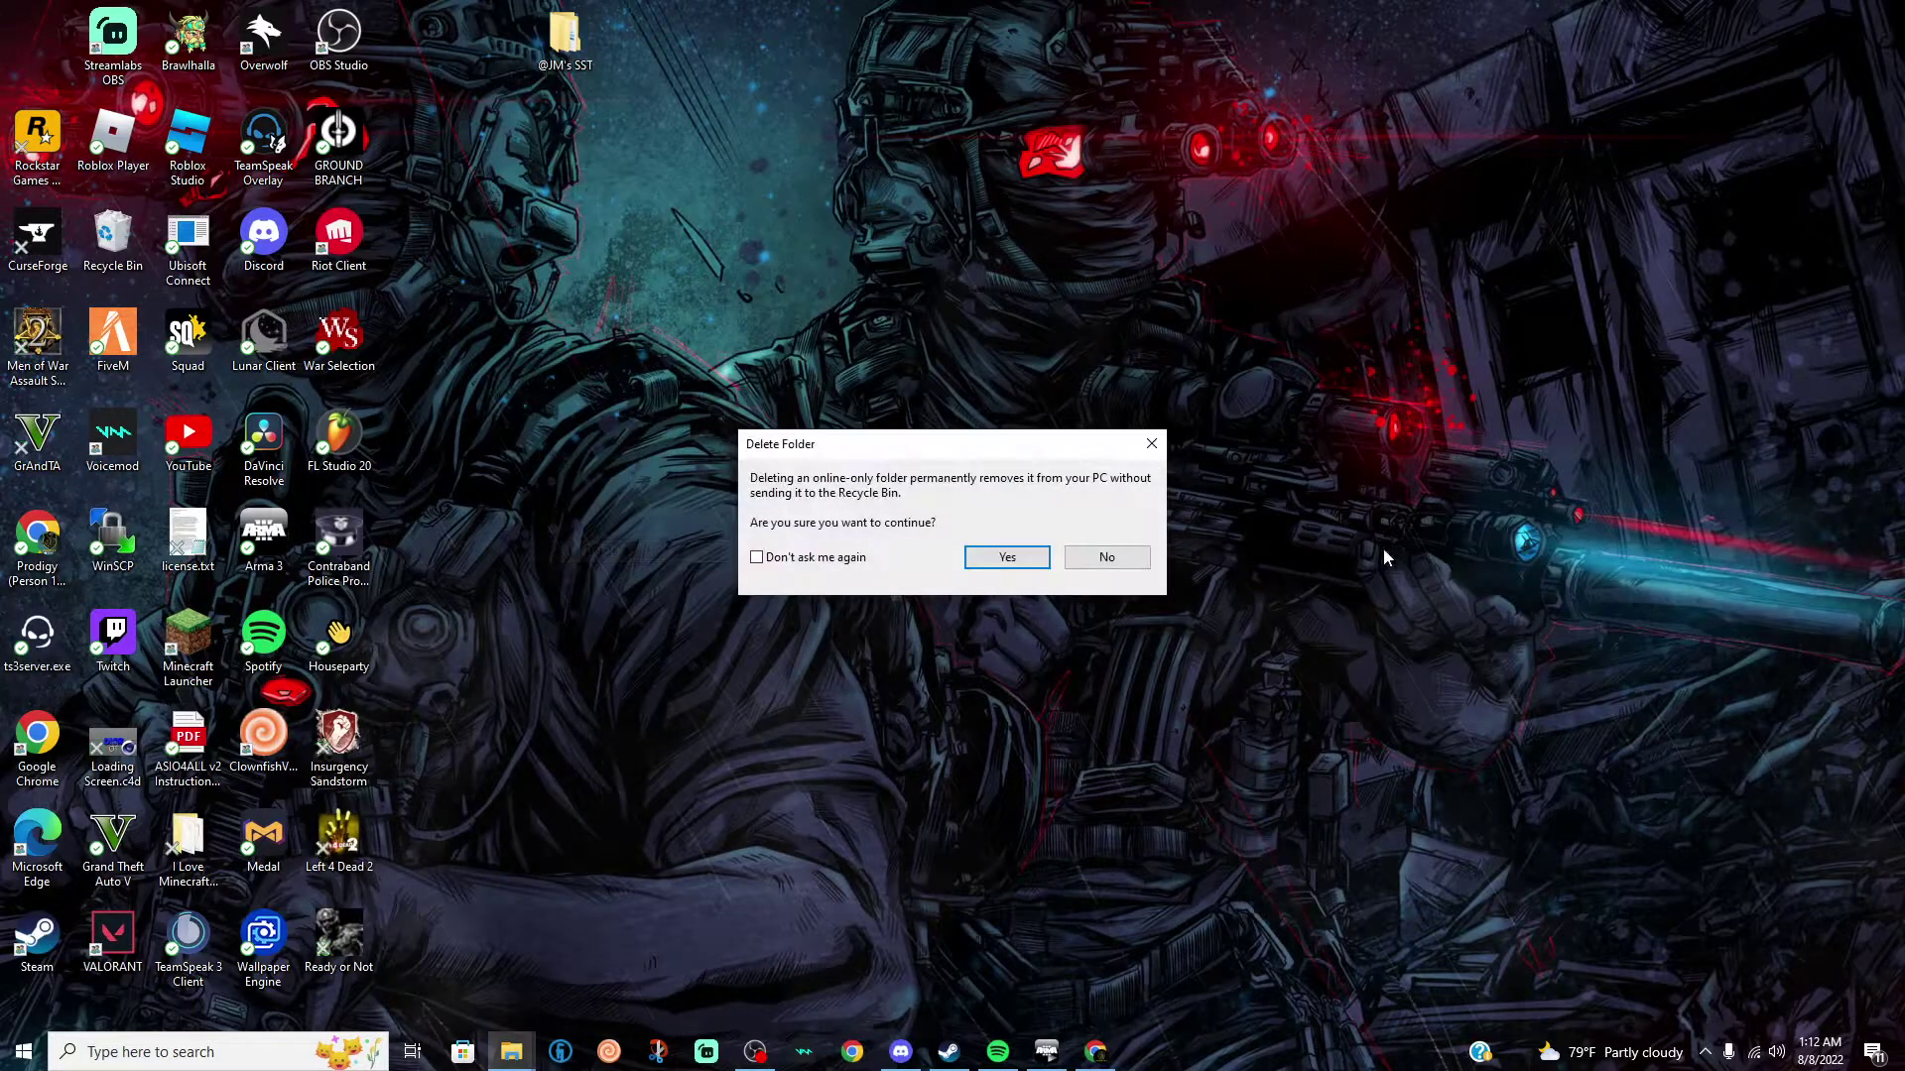
{"action": "left_click", "coordinate": [1004, 558]}
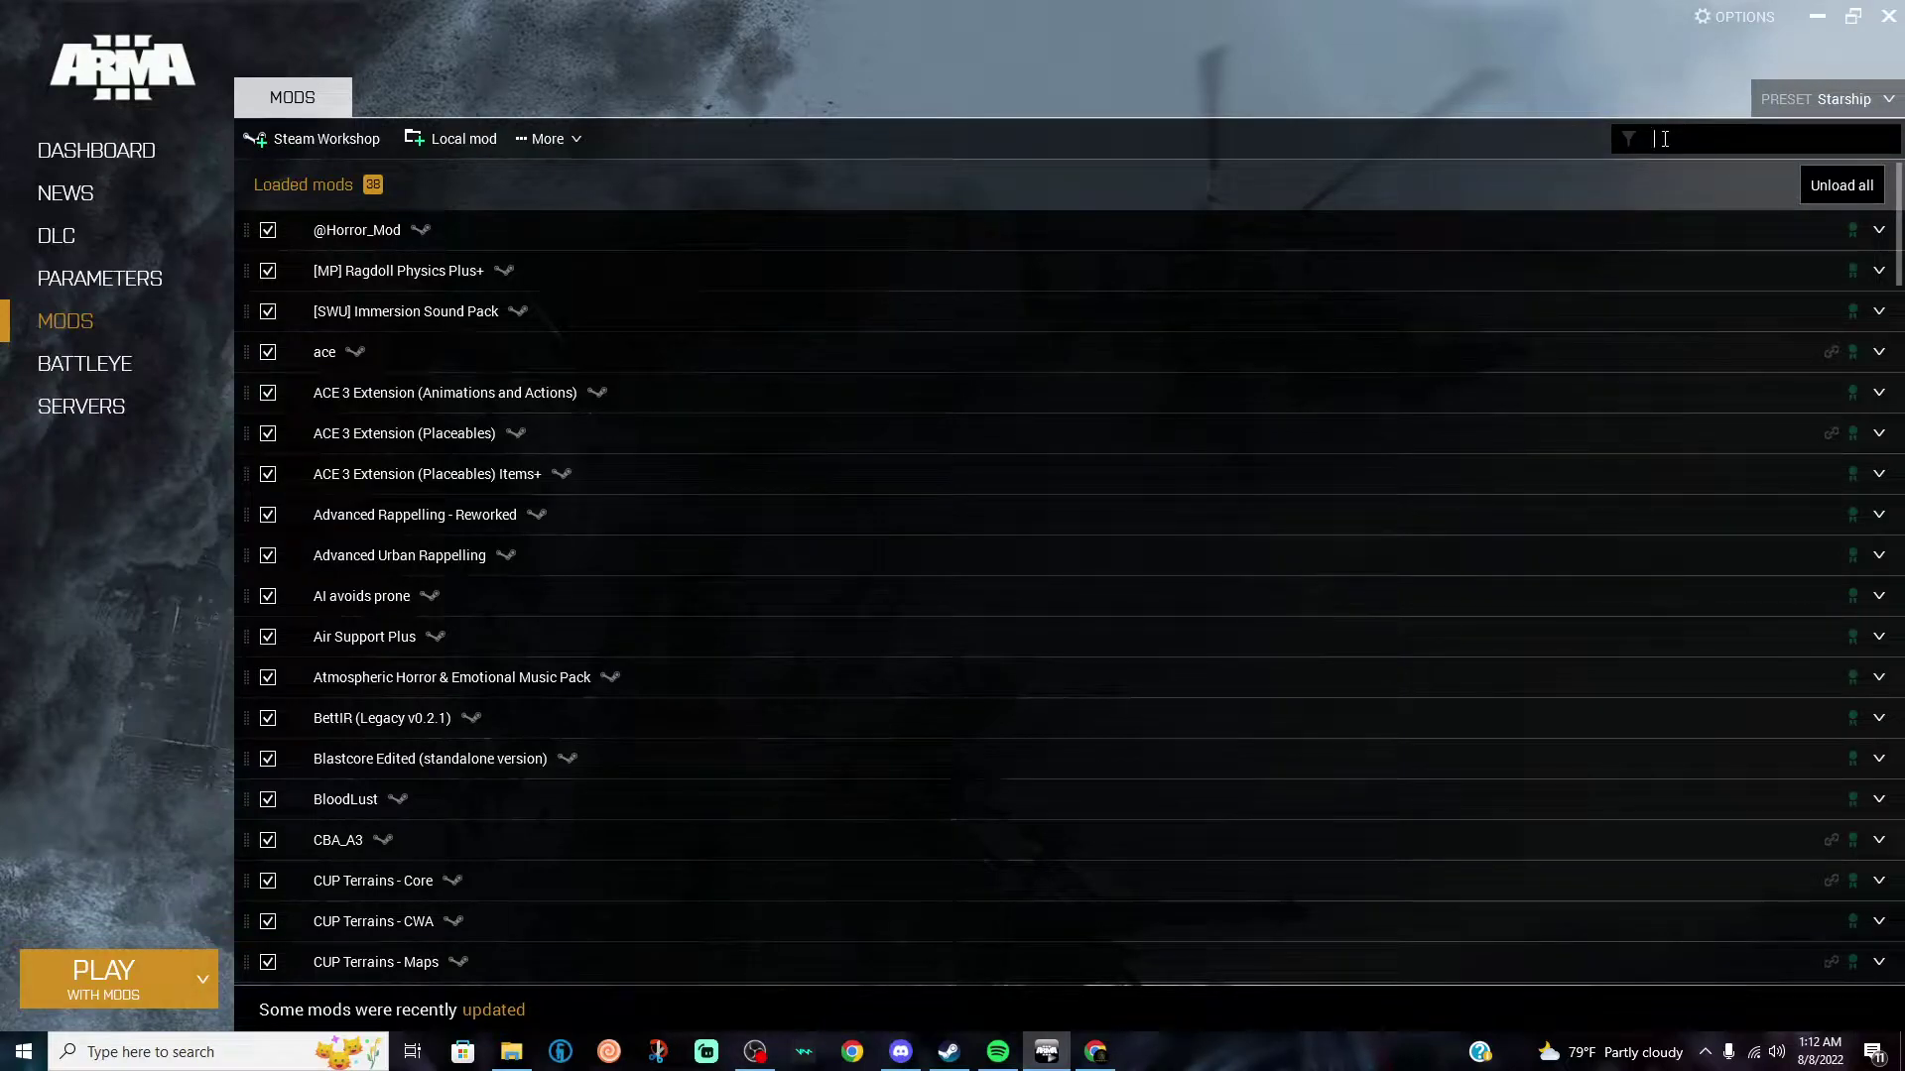
Step: Filter mods for 'star' and 'JM', inspect JM's SST, cancel its removal, and clear the filter
{"action": "type", "text": "star"}
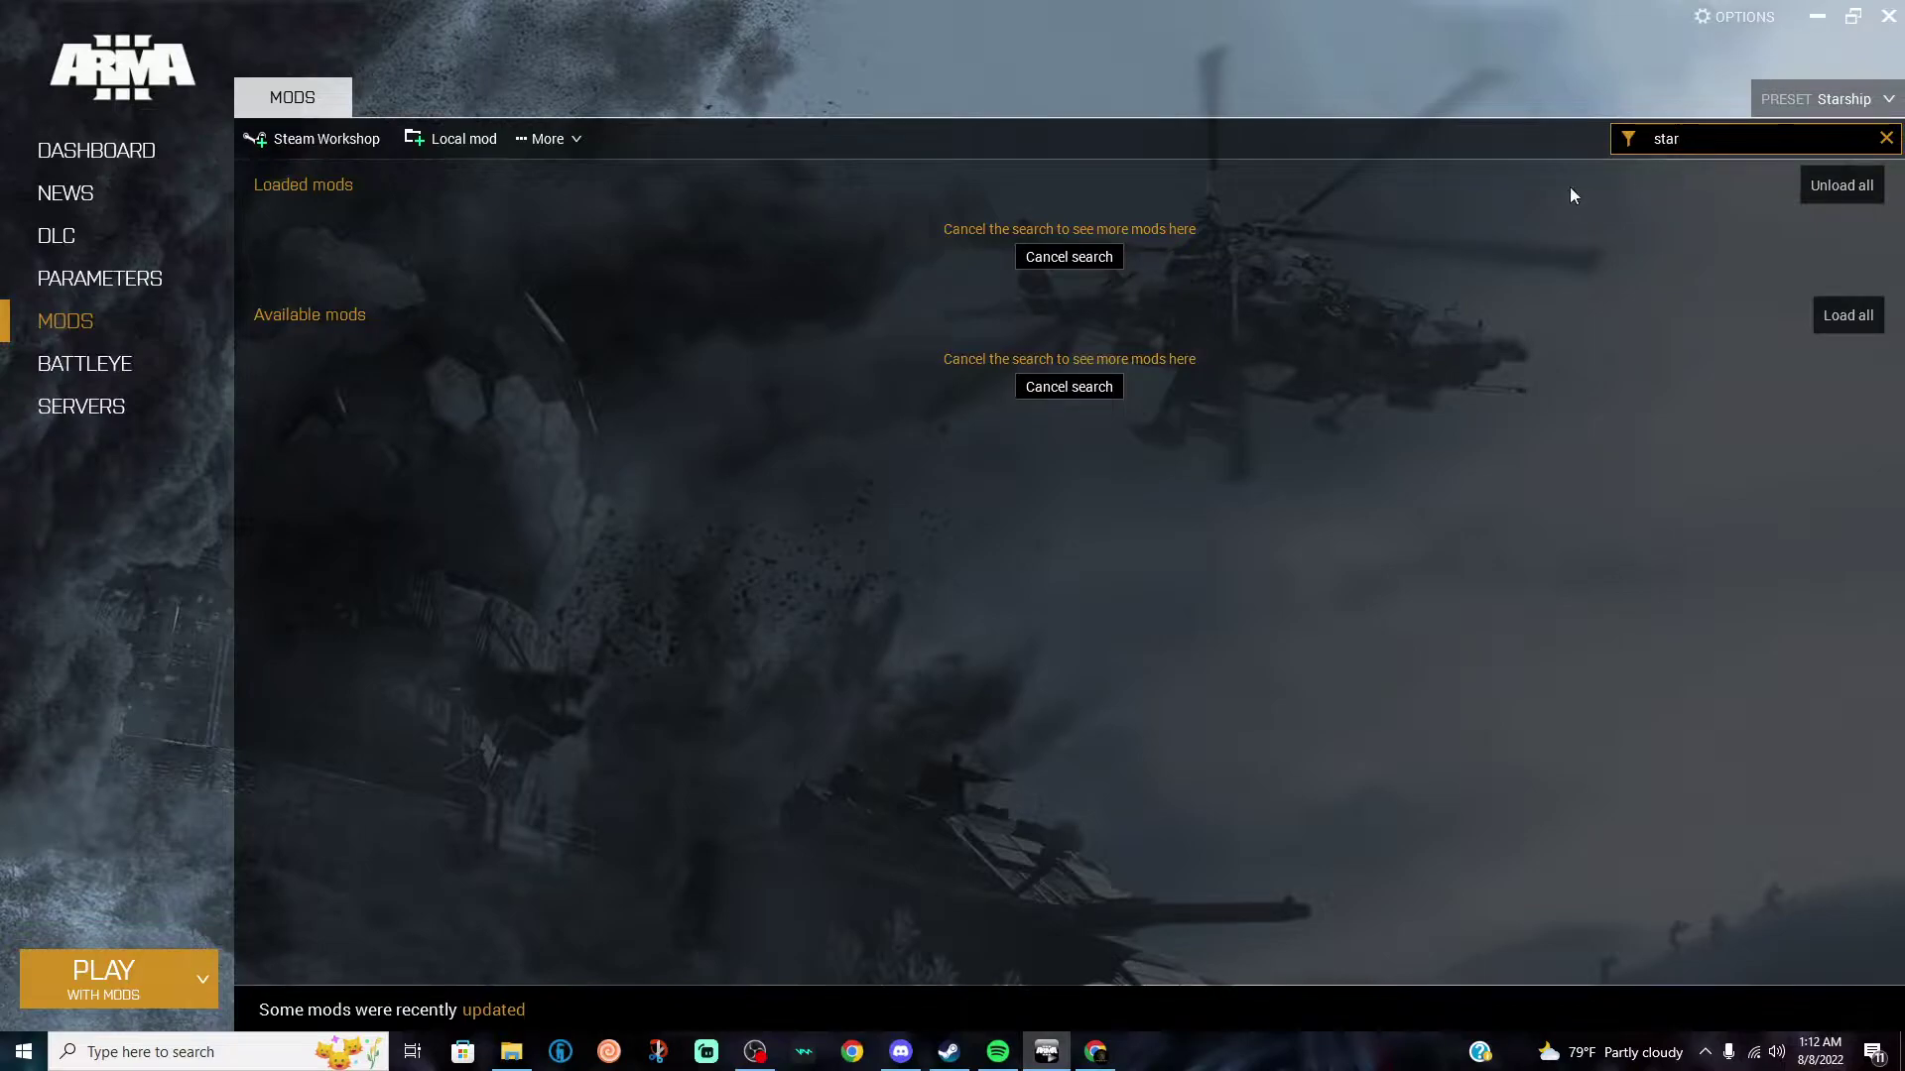
{"action": "left_click", "coordinate": [1294, 170]}
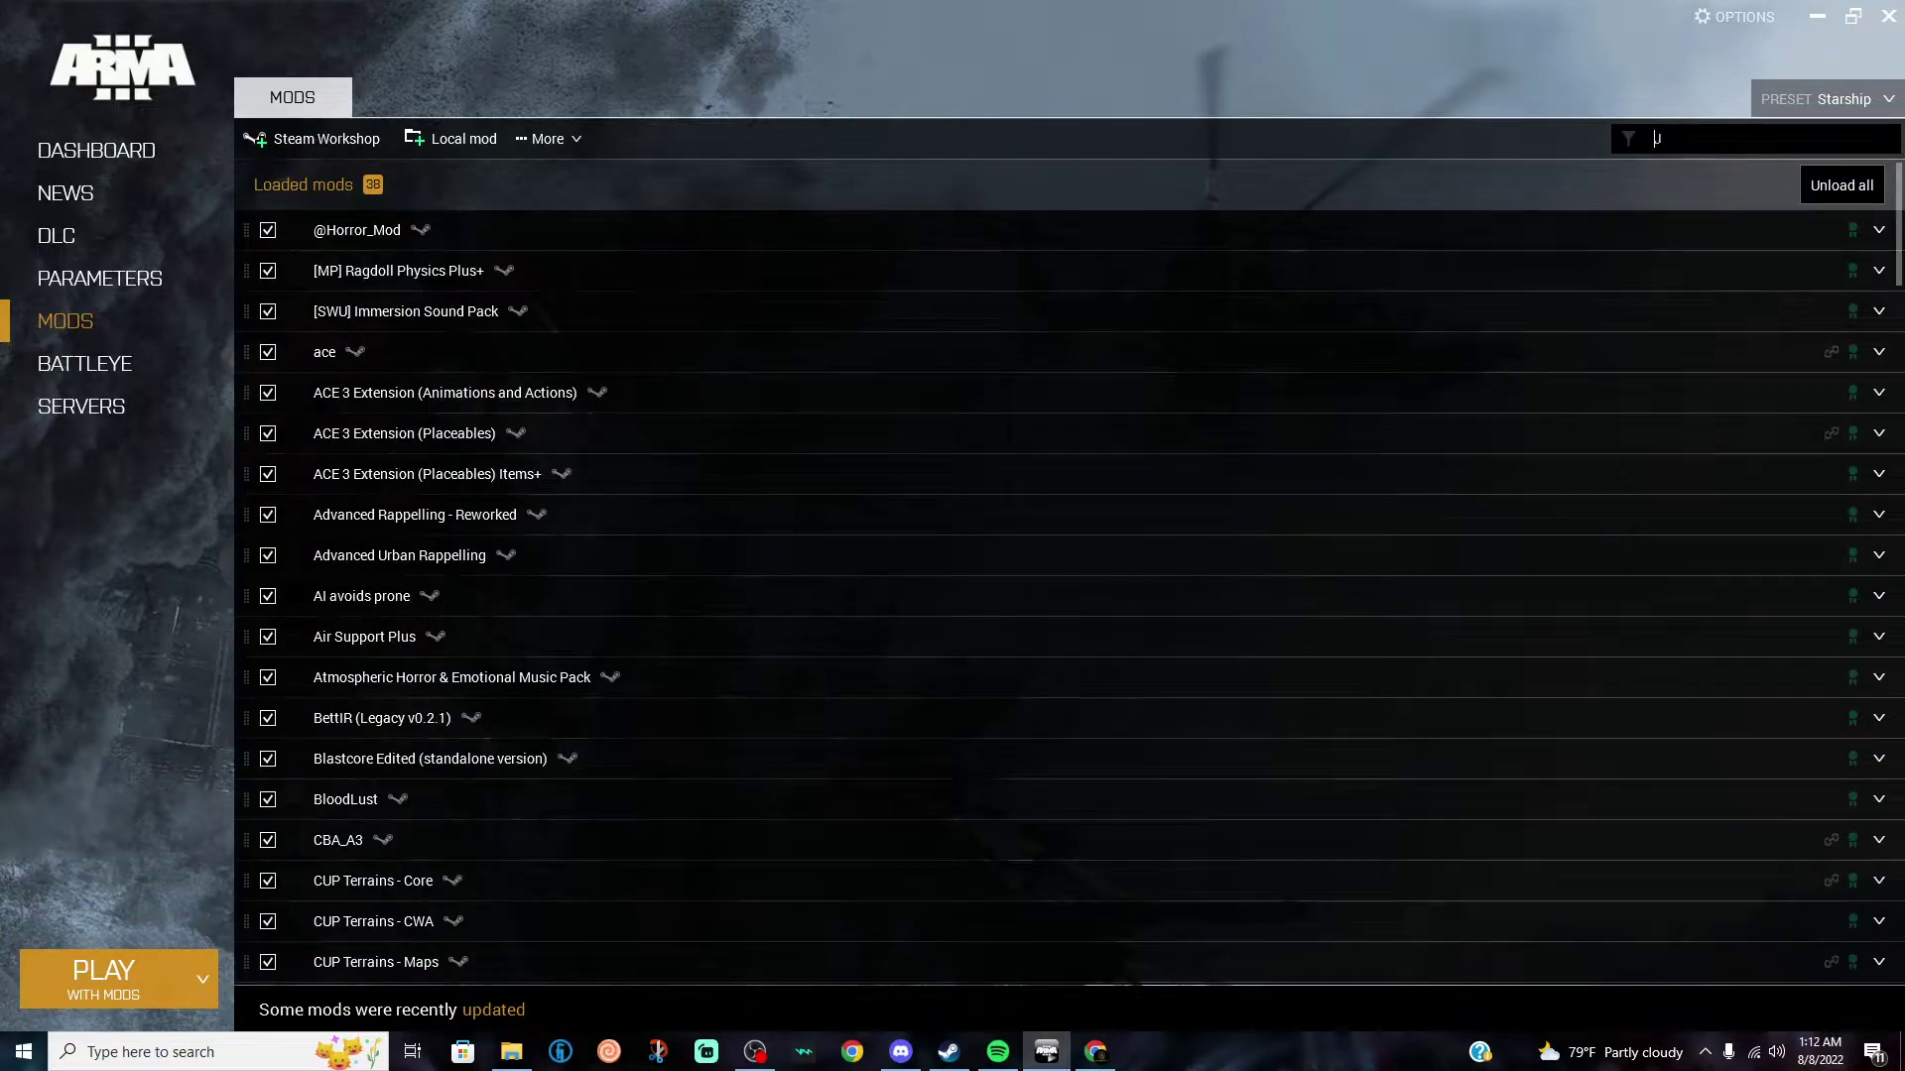
{"action": "left_click", "coordinate": [1656, 138]}
{"action": "type", "text": "JM"}
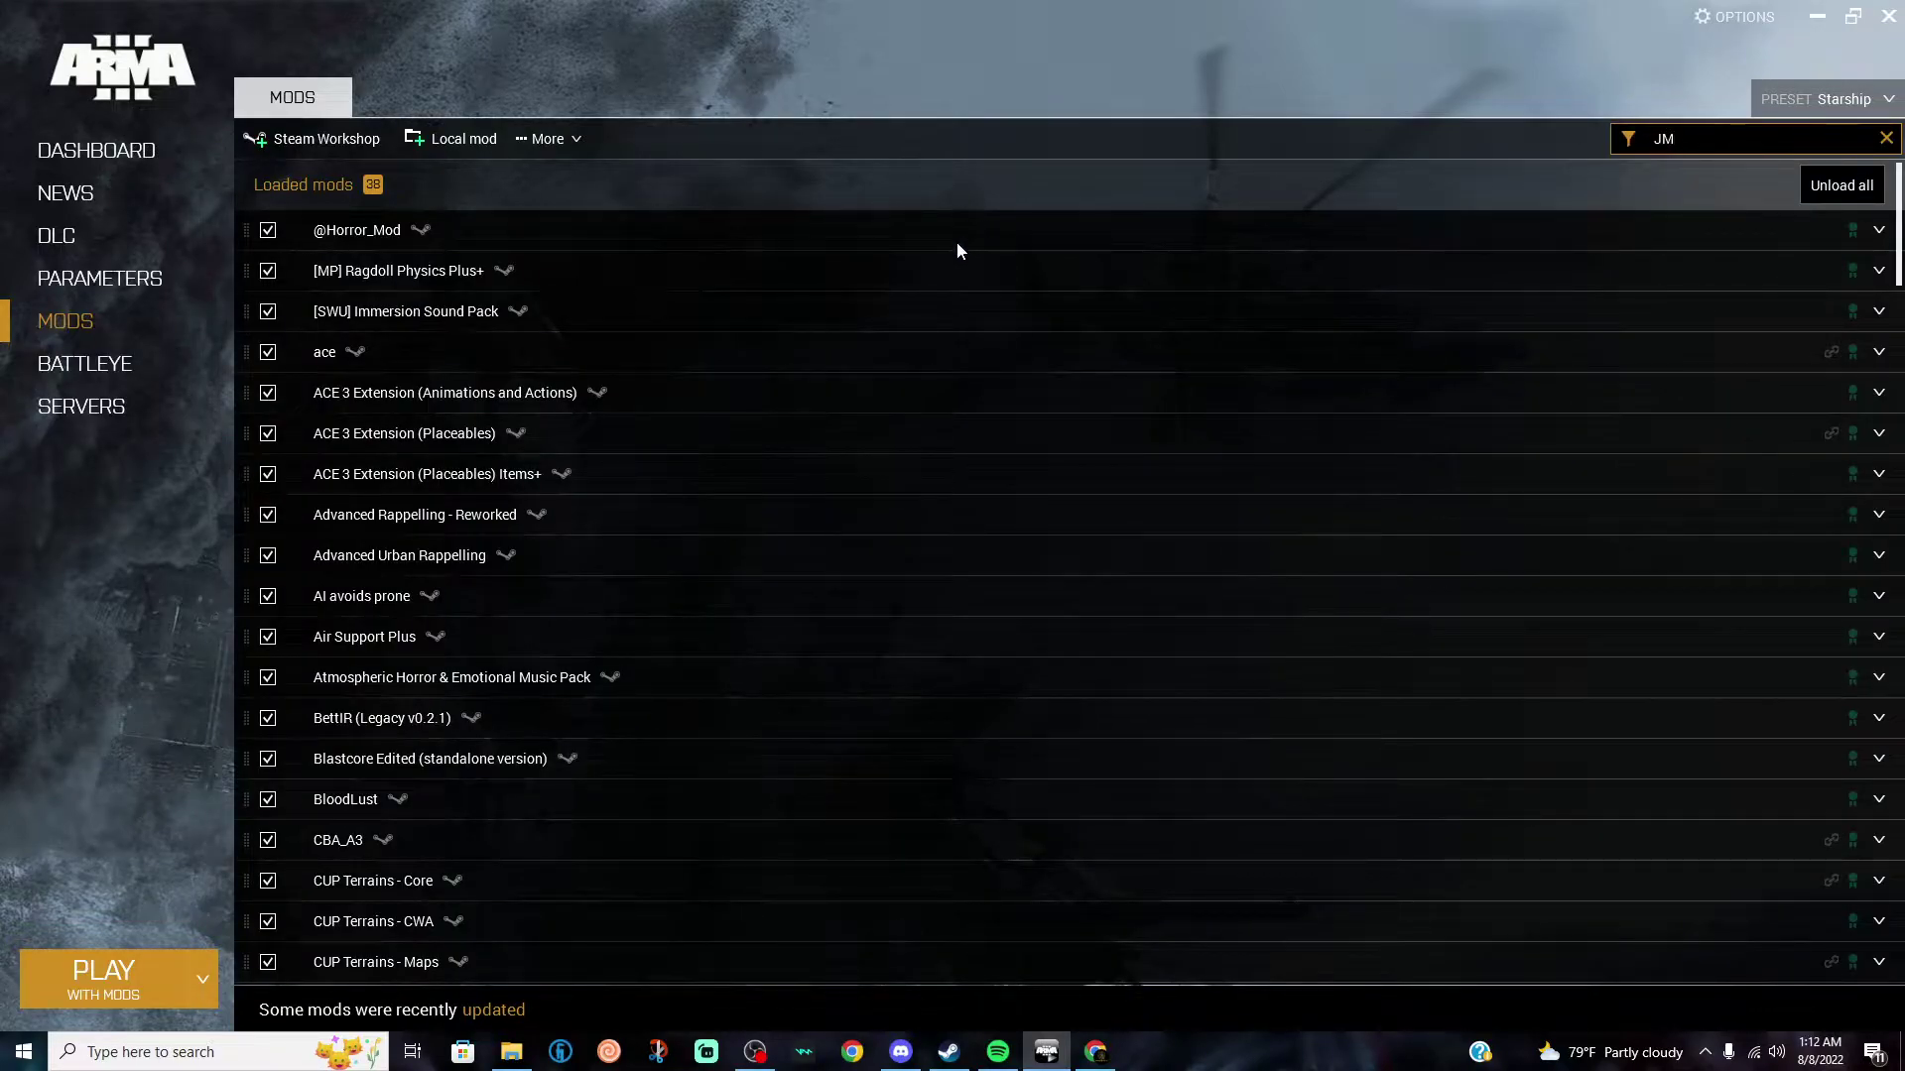
{"action": "left_click", "coordinate": [407, 233]}
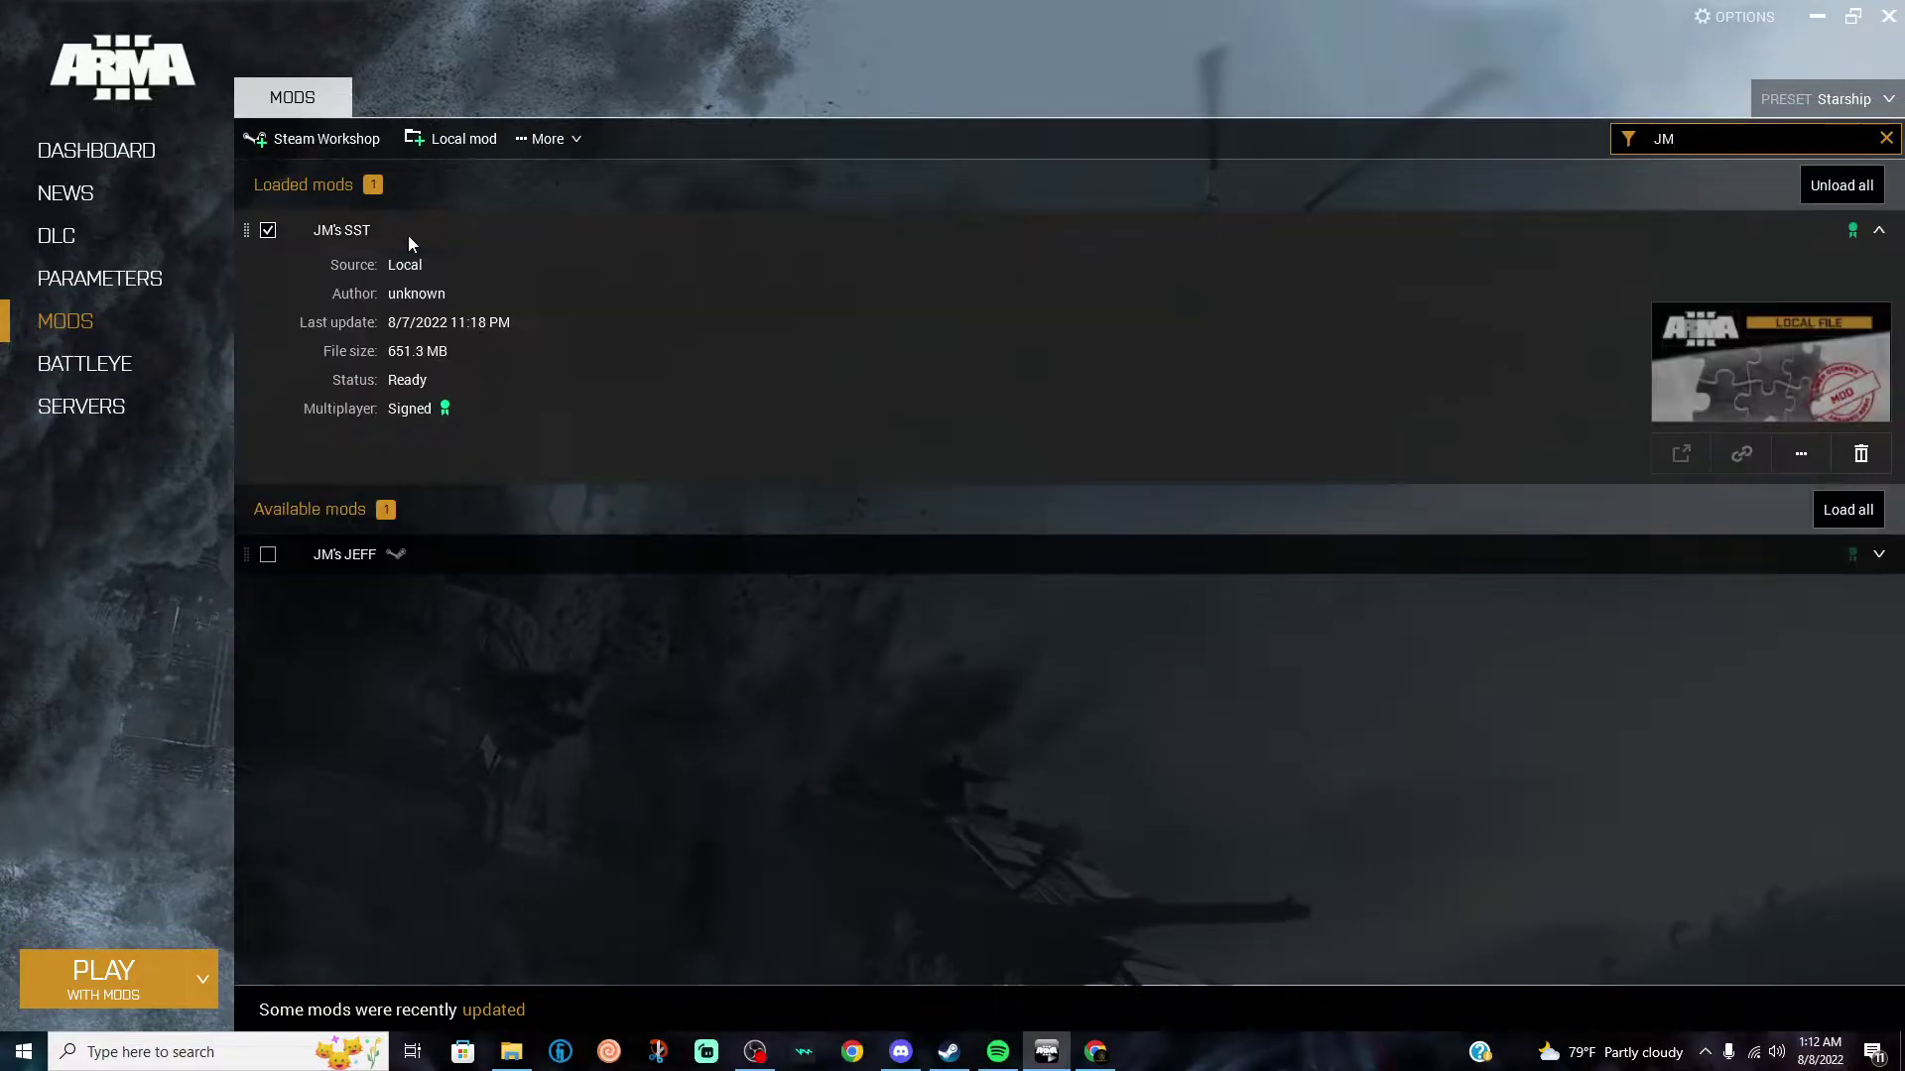
{"action": "left_click", "coordinate": [1861, 453]}
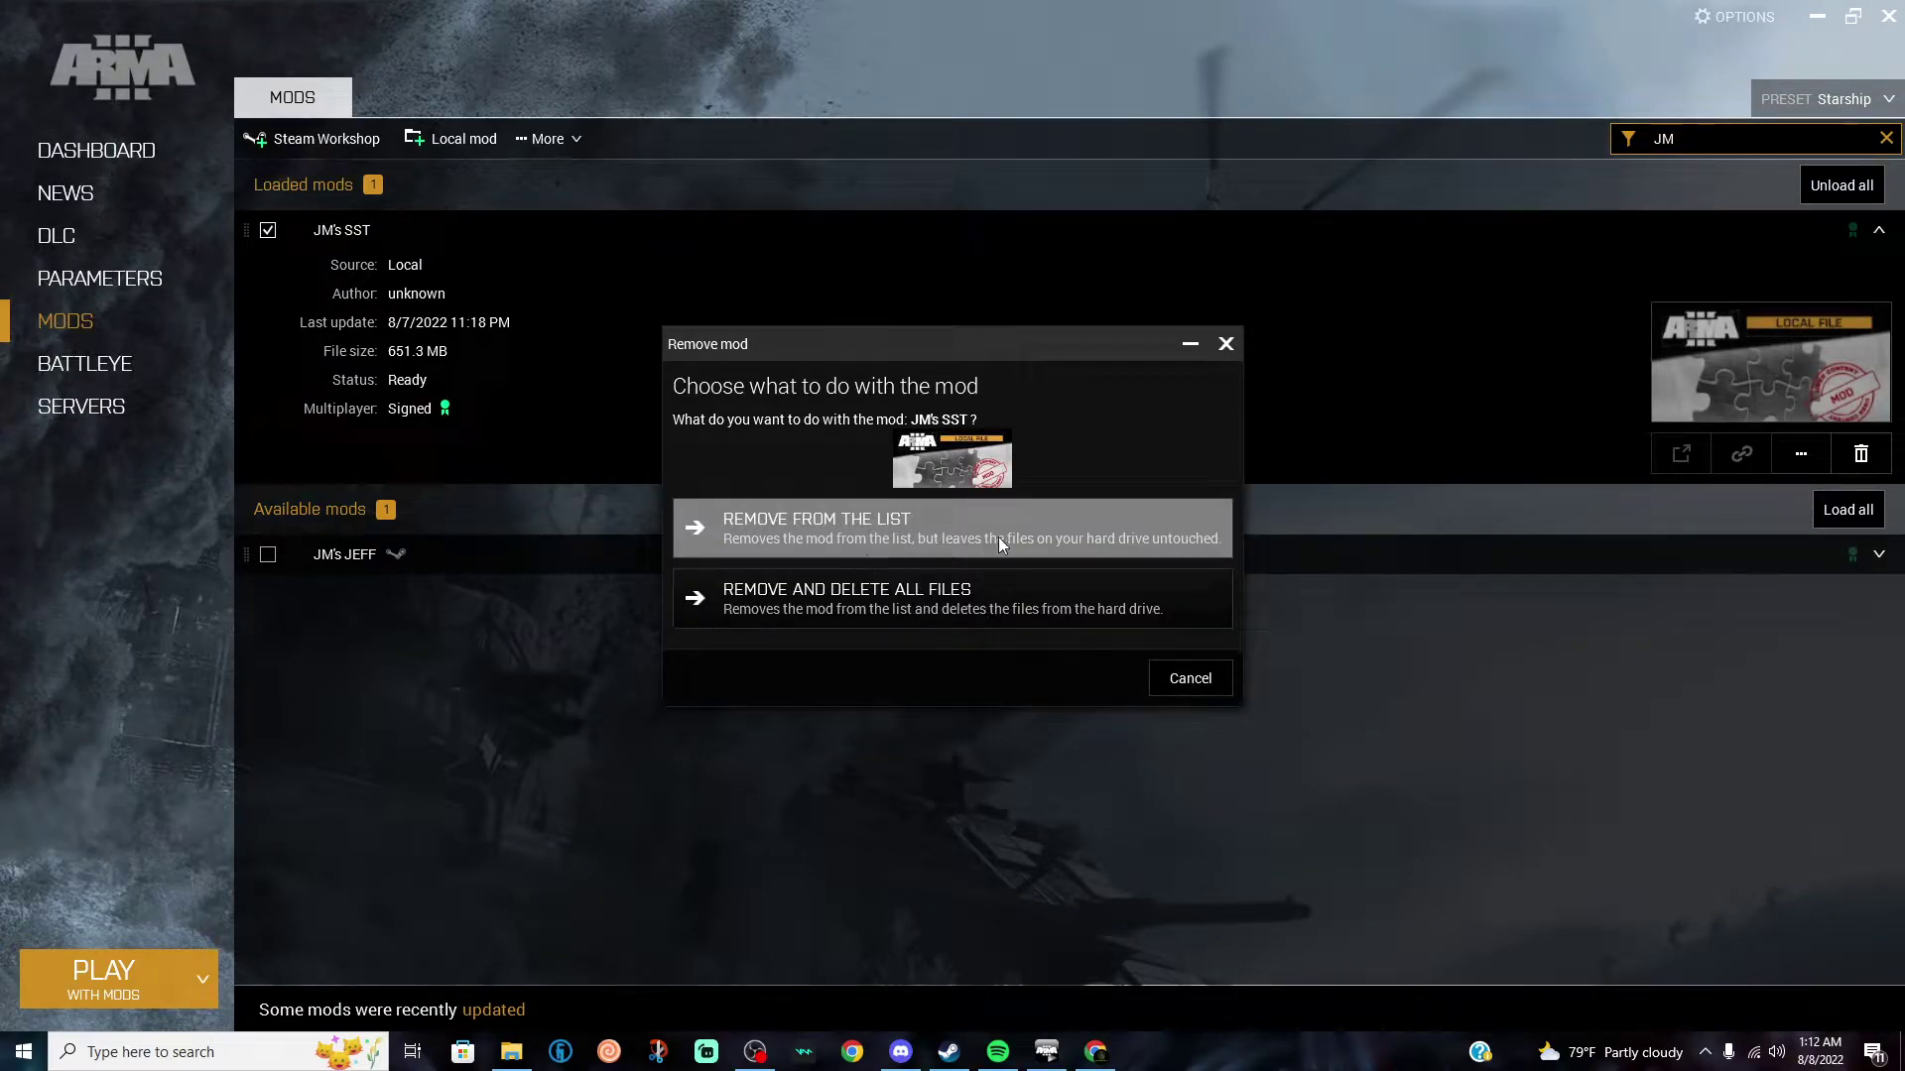
{"action": "left_click", "coordinate": [1226, 344]}
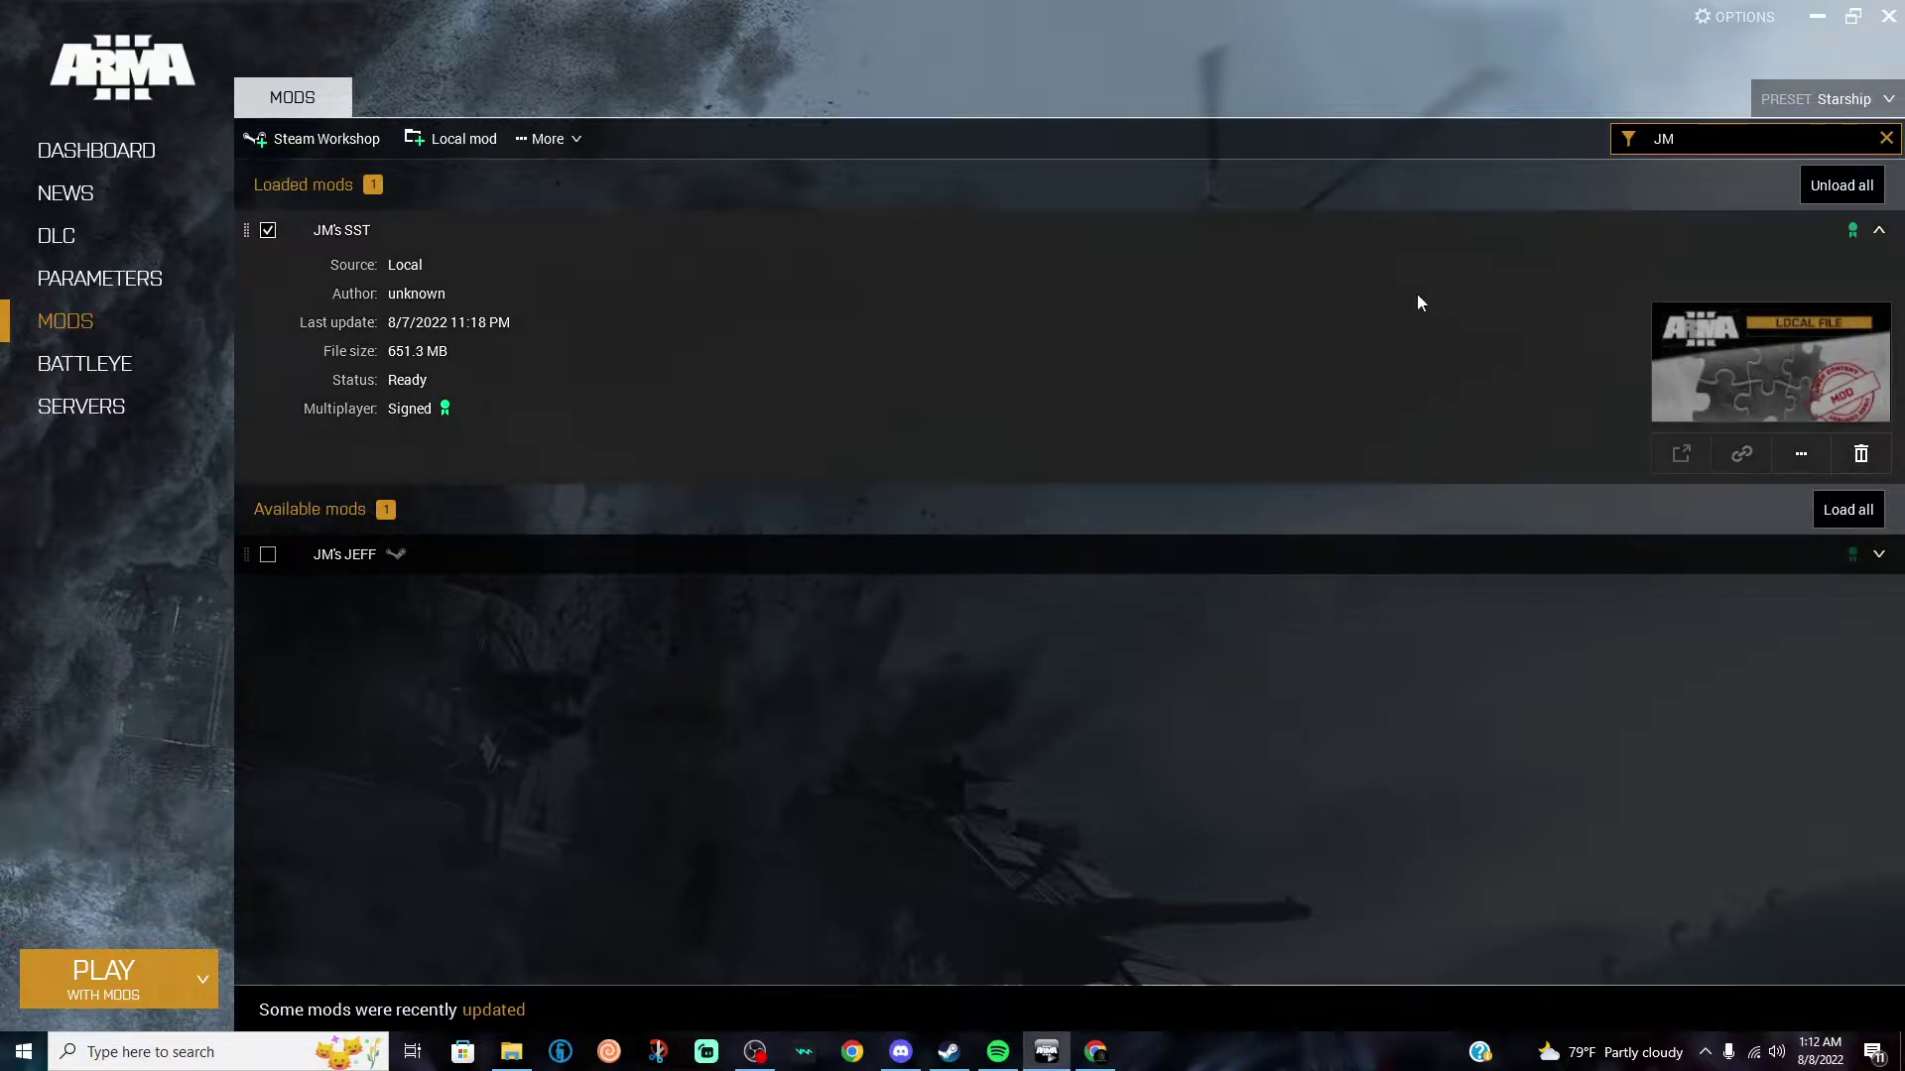
{"action": "key", "text": "BackSpace"}
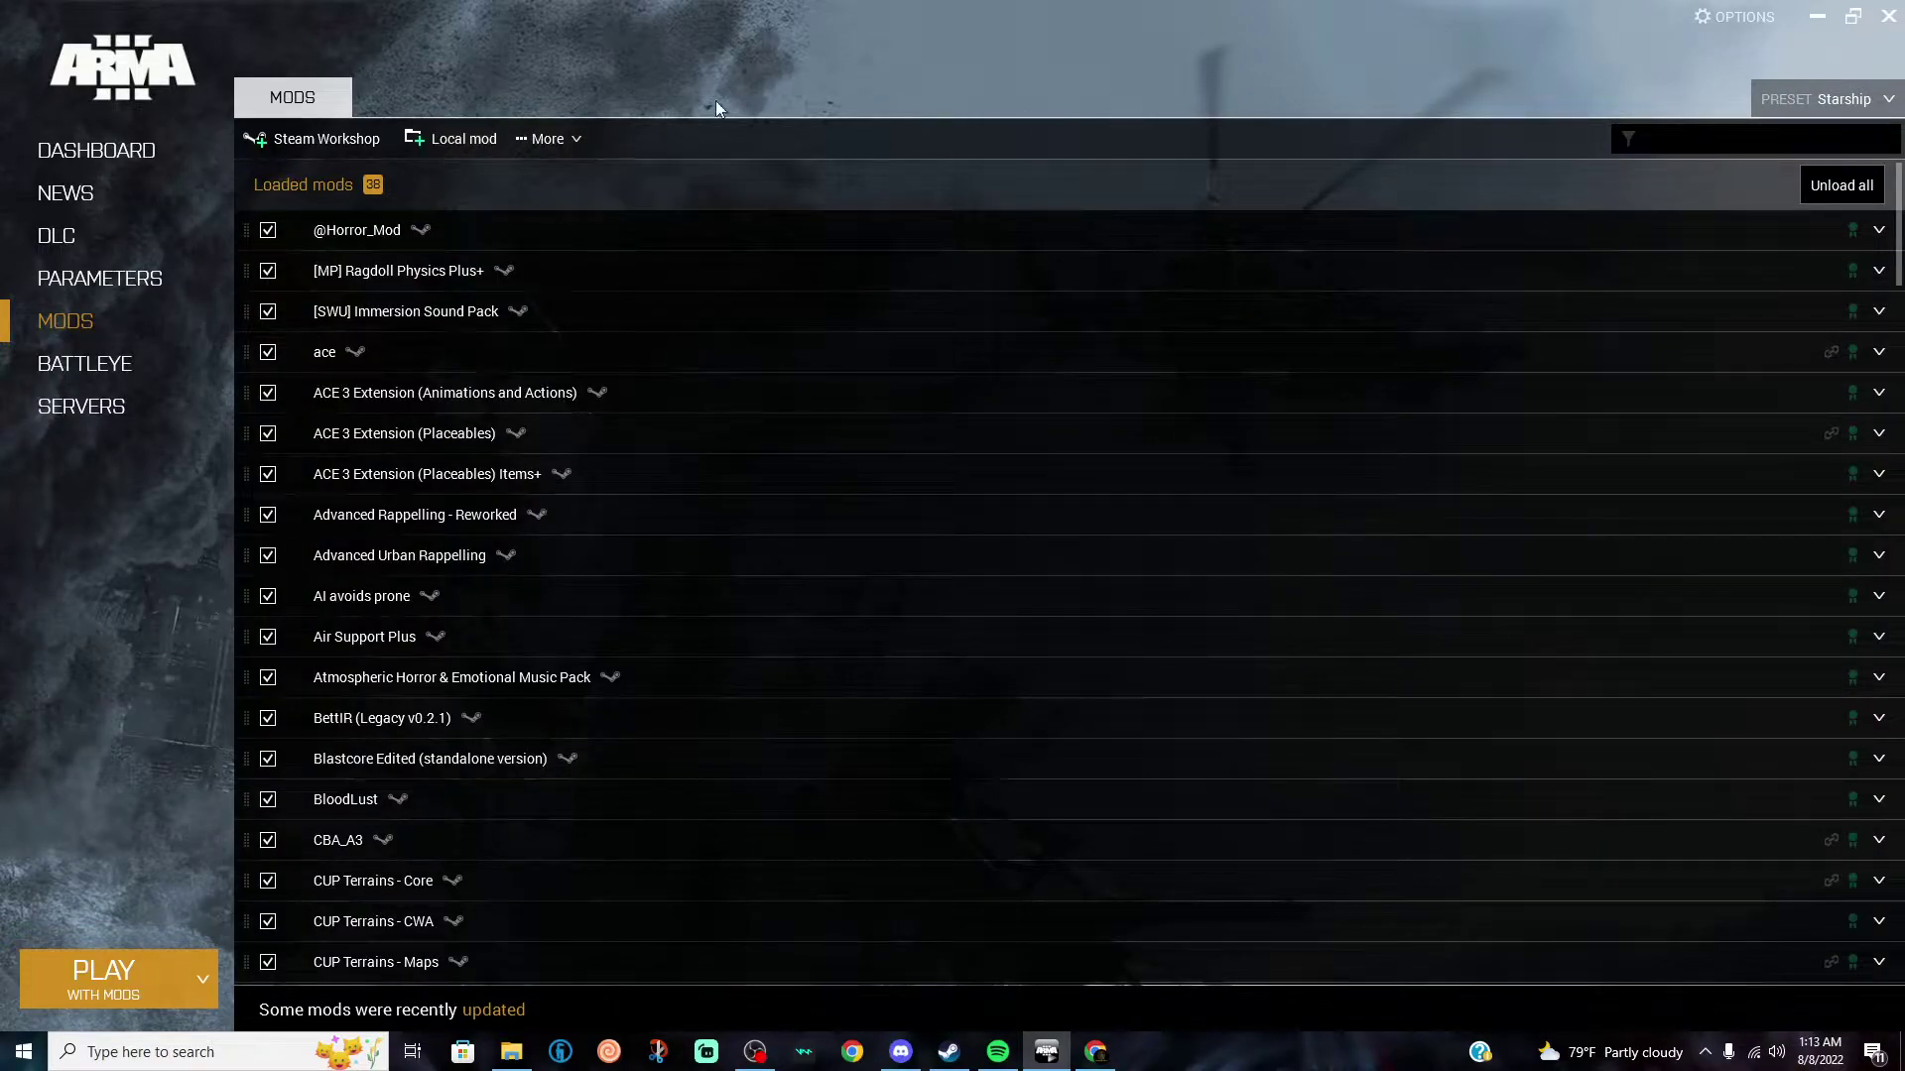
Step: Start adding a local mod and open the DATA (D:) drive in the folder picker
{"action": "left_click", "coordinate": [454, 136]}
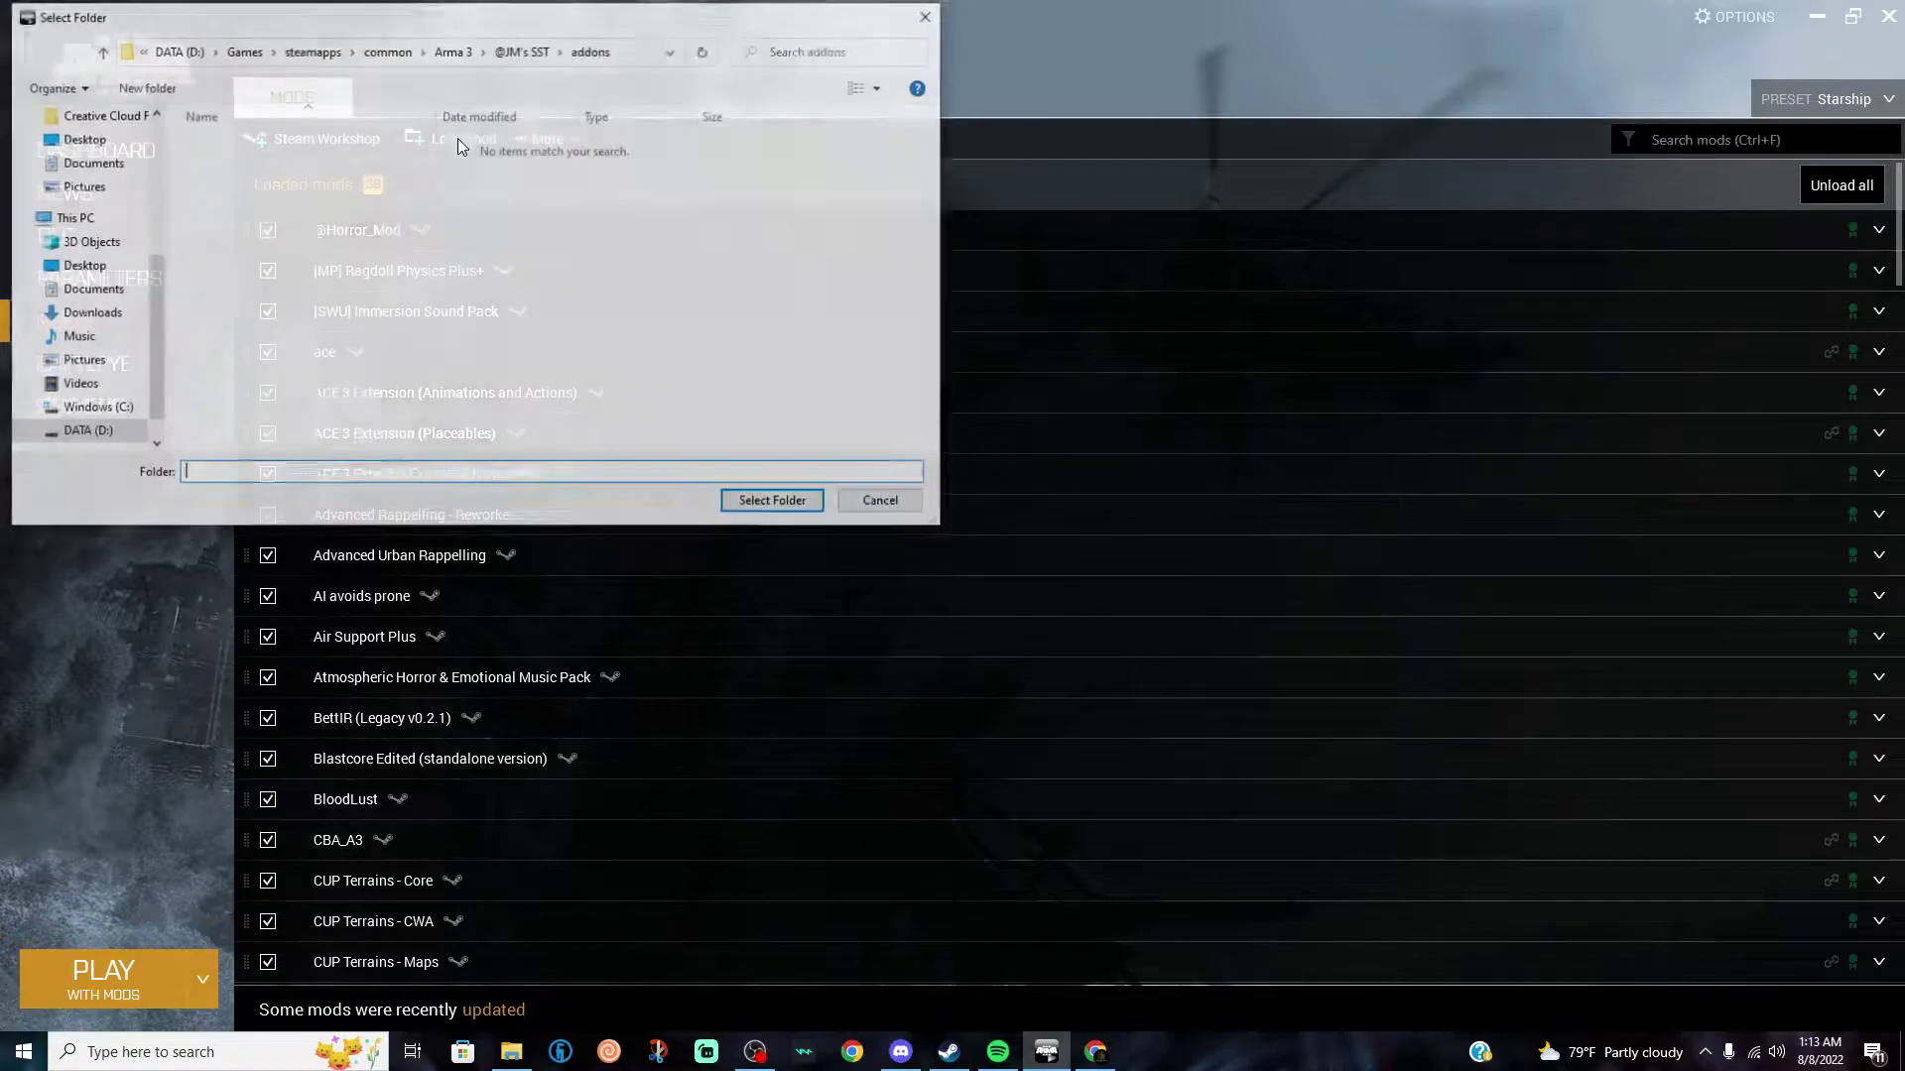
{"action": "scroll", "coordinate": [128, 396], "scroll_direction": "down", "scroll_amount": 1}
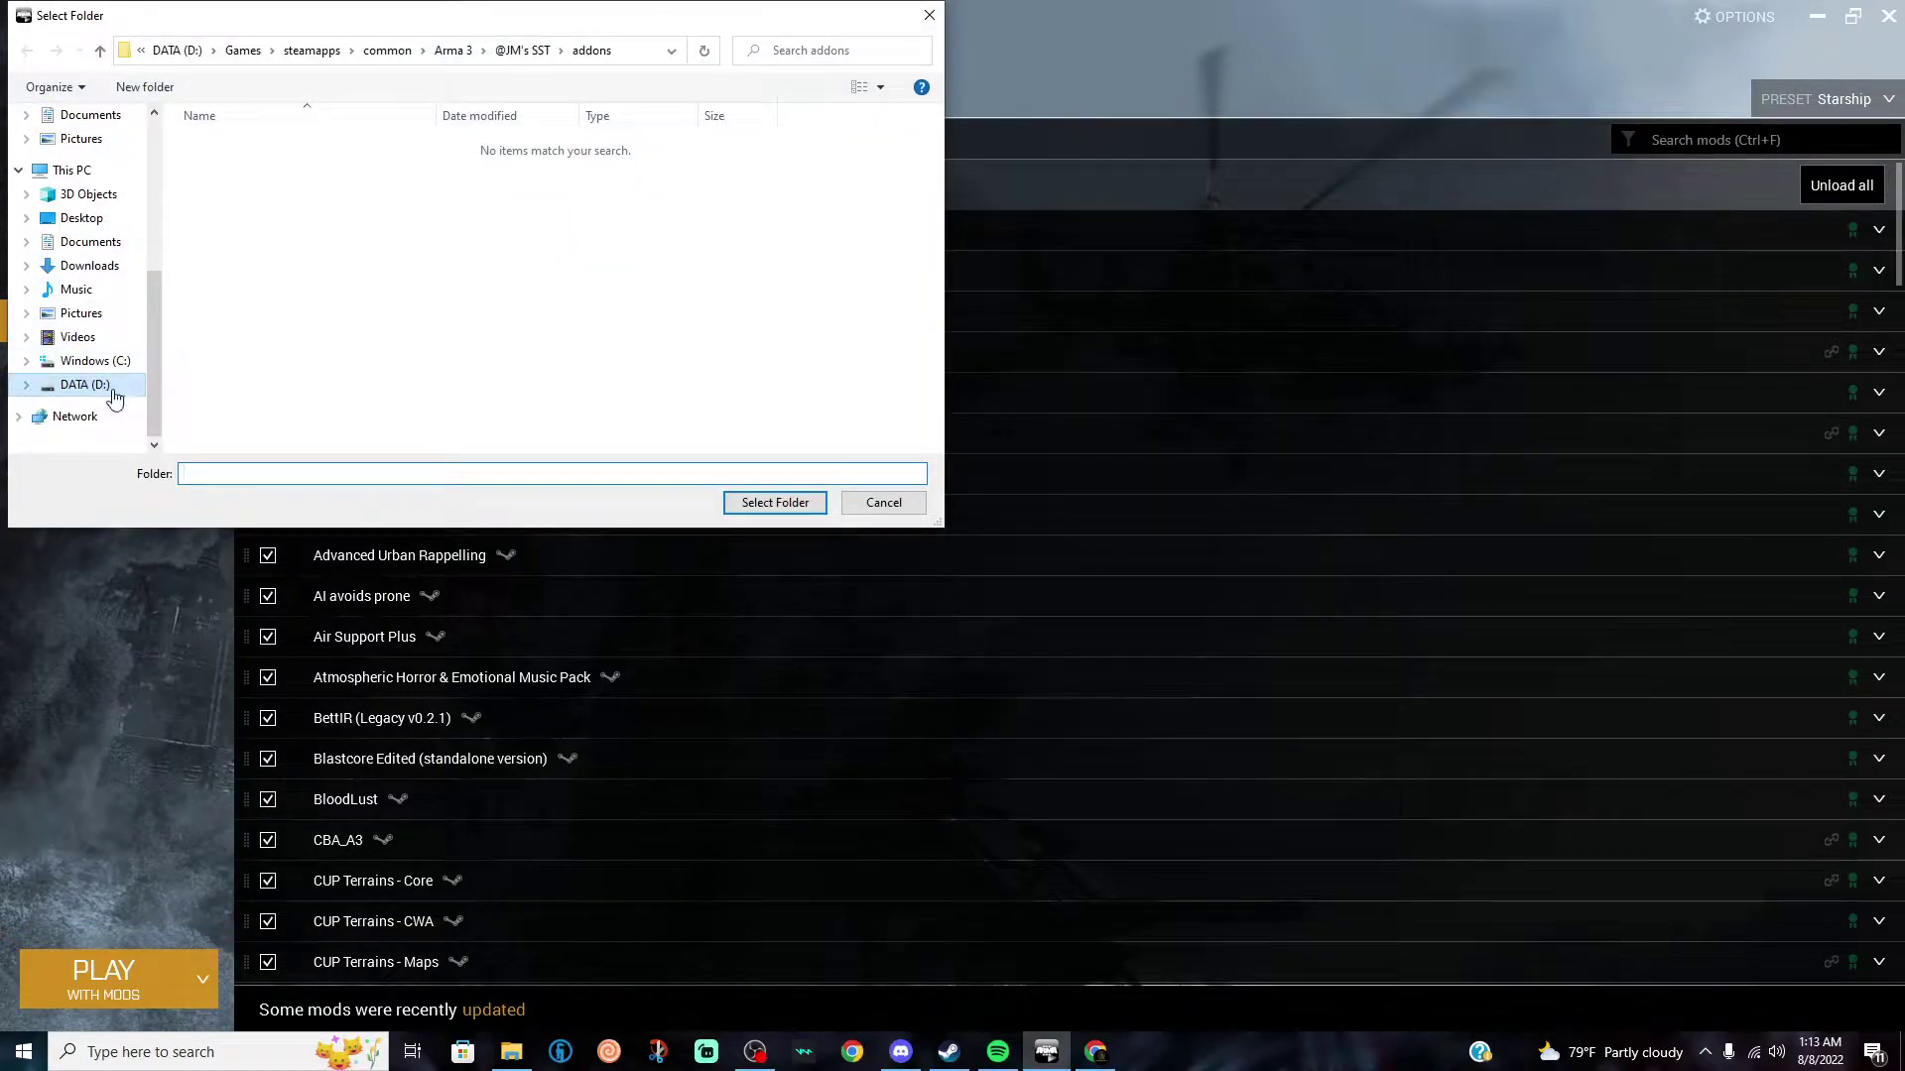
{"action": "left_click", "coordinate": [115, 395]}
{"action": "scroll", "coordinate": [635, 397], "scroll_direction": "down", "scroll_amount": 5}
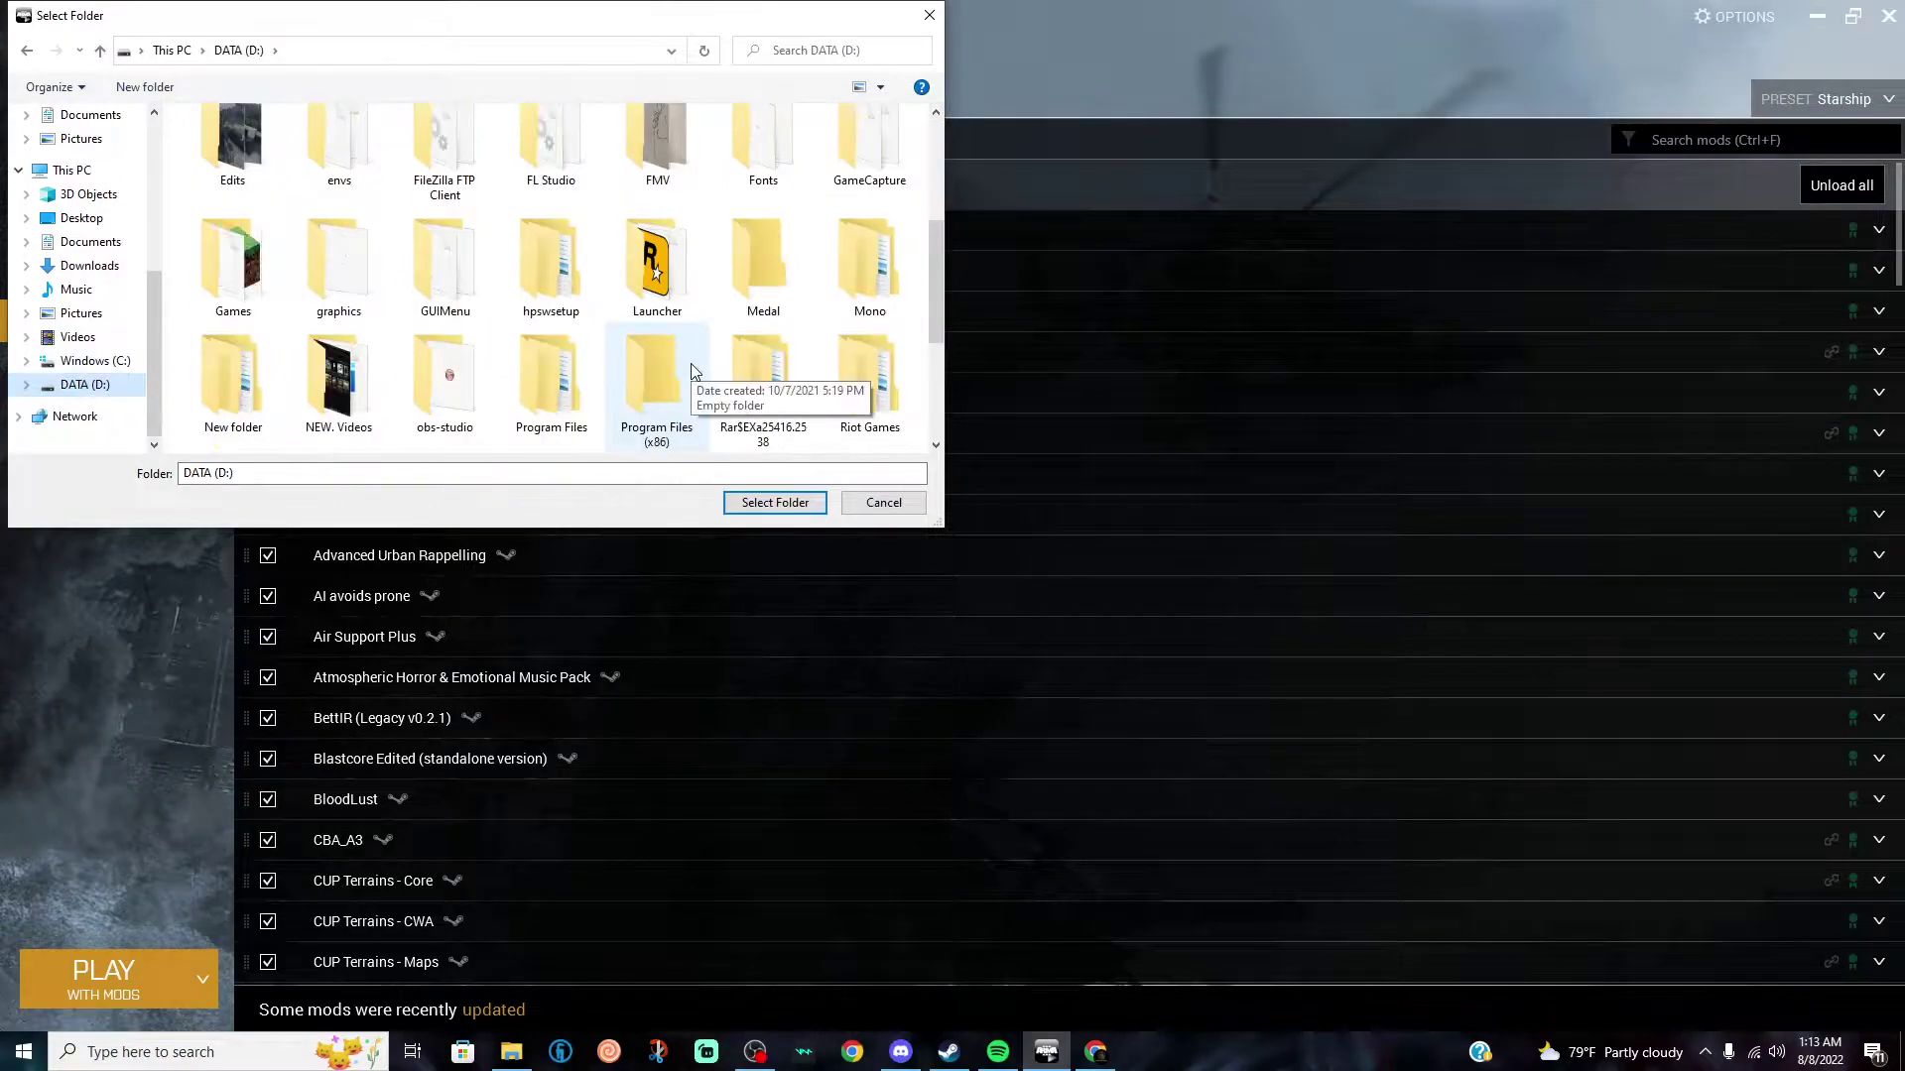
{"action": "scroll", "coordinate": [873, 327], "scroll_direction": "up", "scroll_amount": 5}
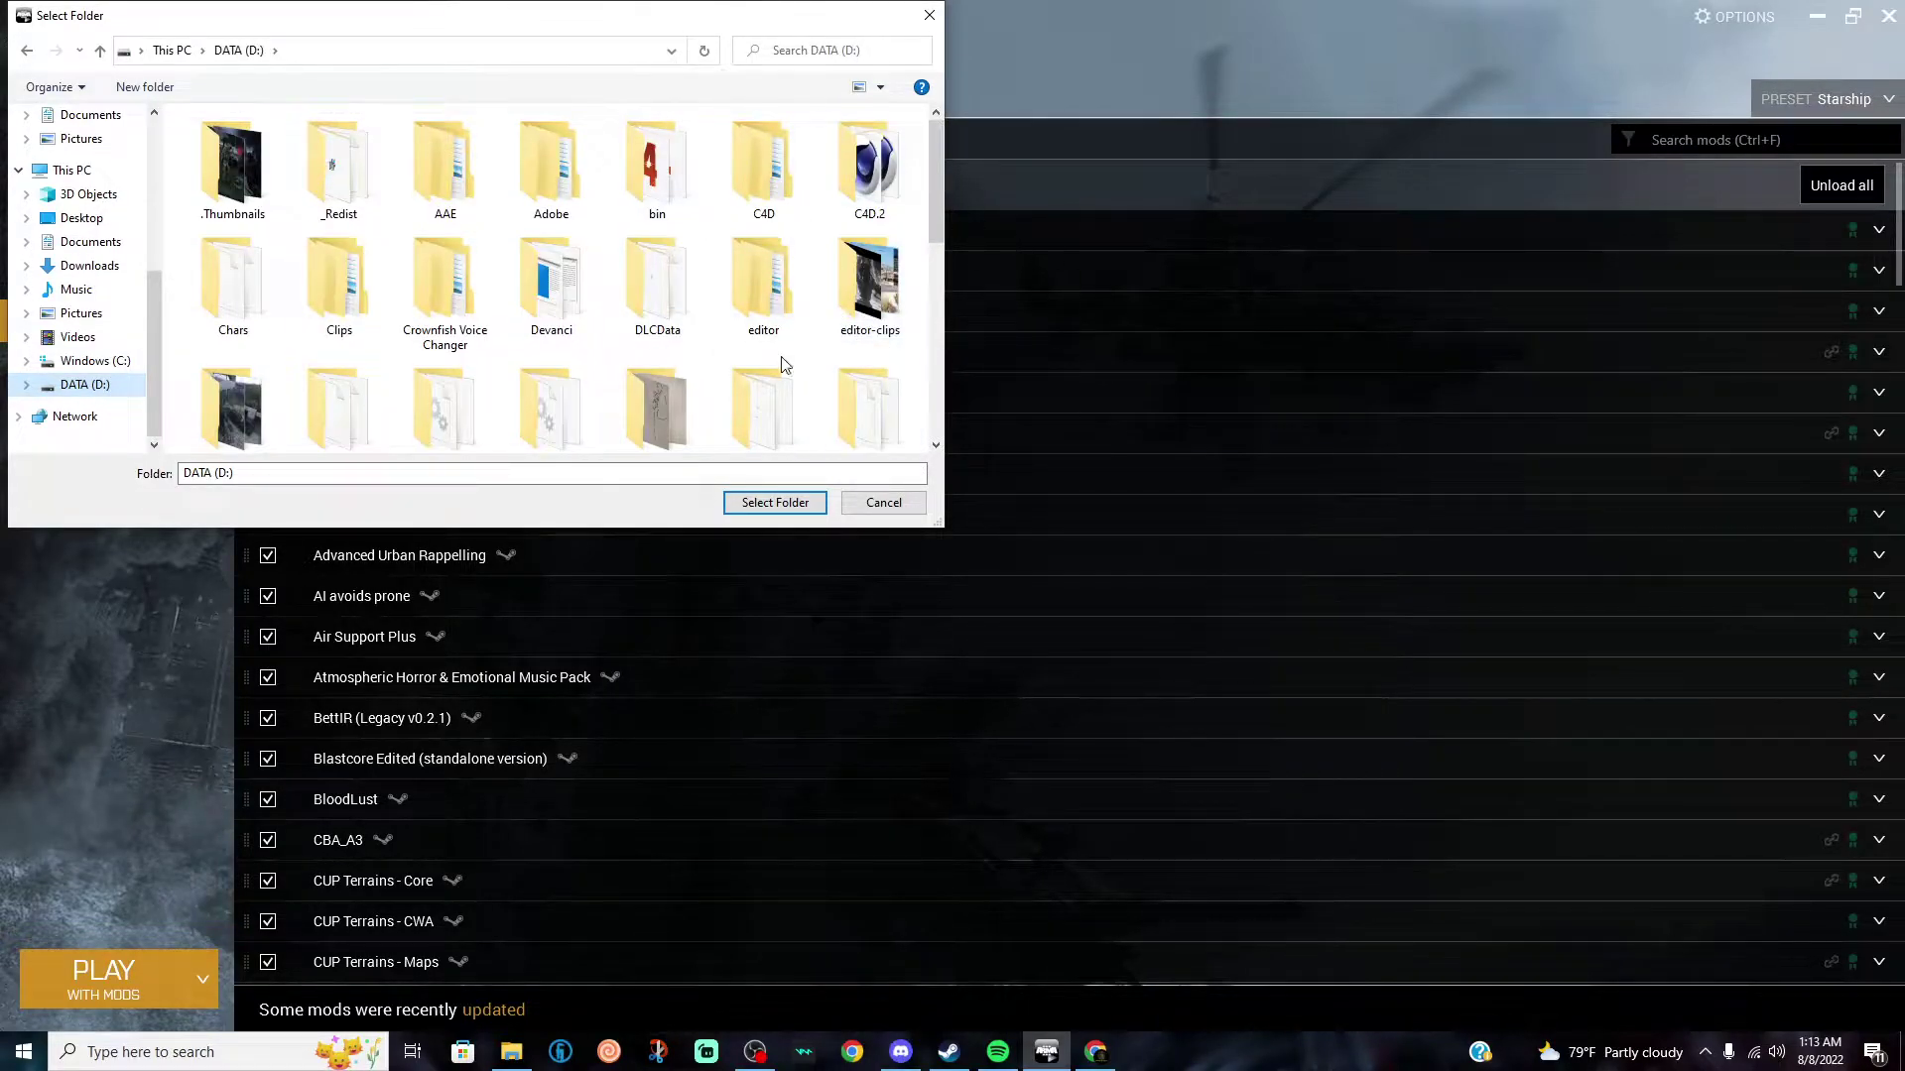
{"action": "scroll", "coordinate": [886, 421], "scroll_direction": "down", "scroll_amount": 6}
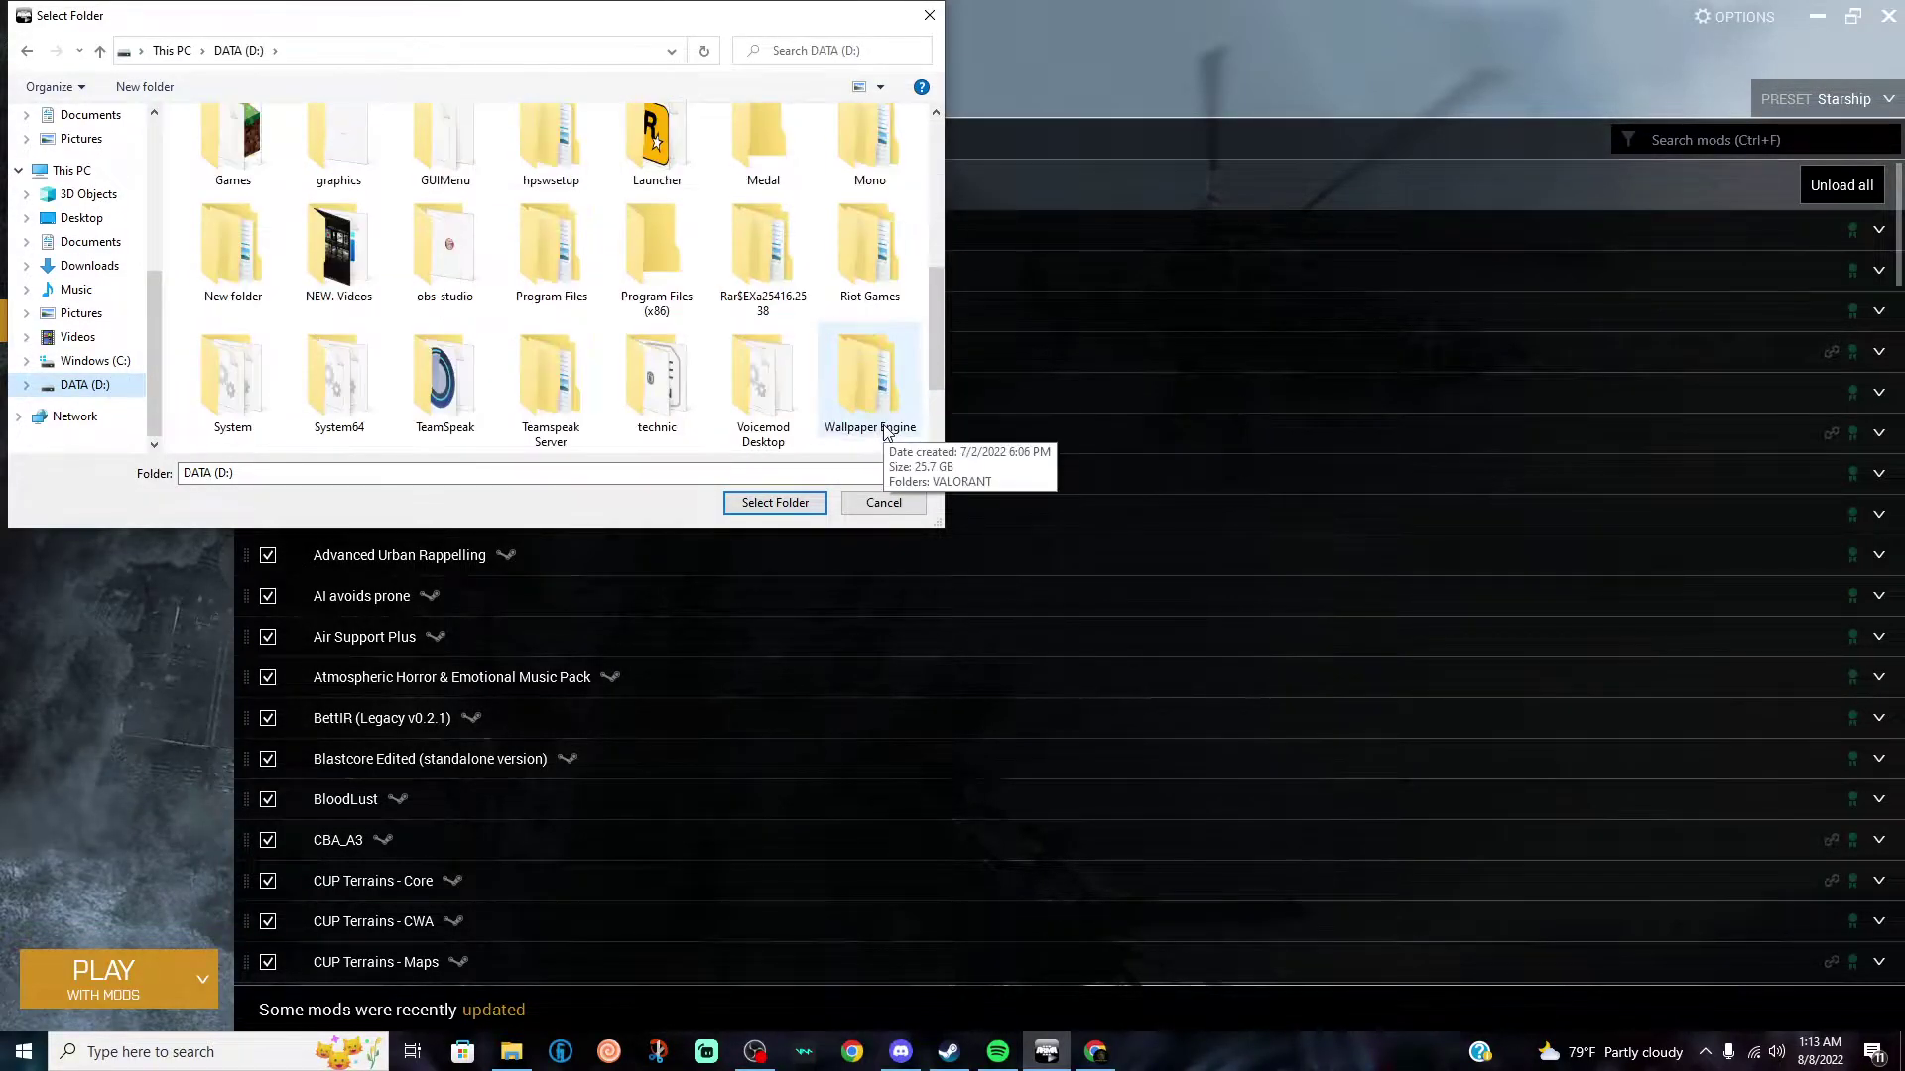
{"action": "scroll", "coordinate": [489, 397], "scroll_direction": "up", "scroll_amount": 4}
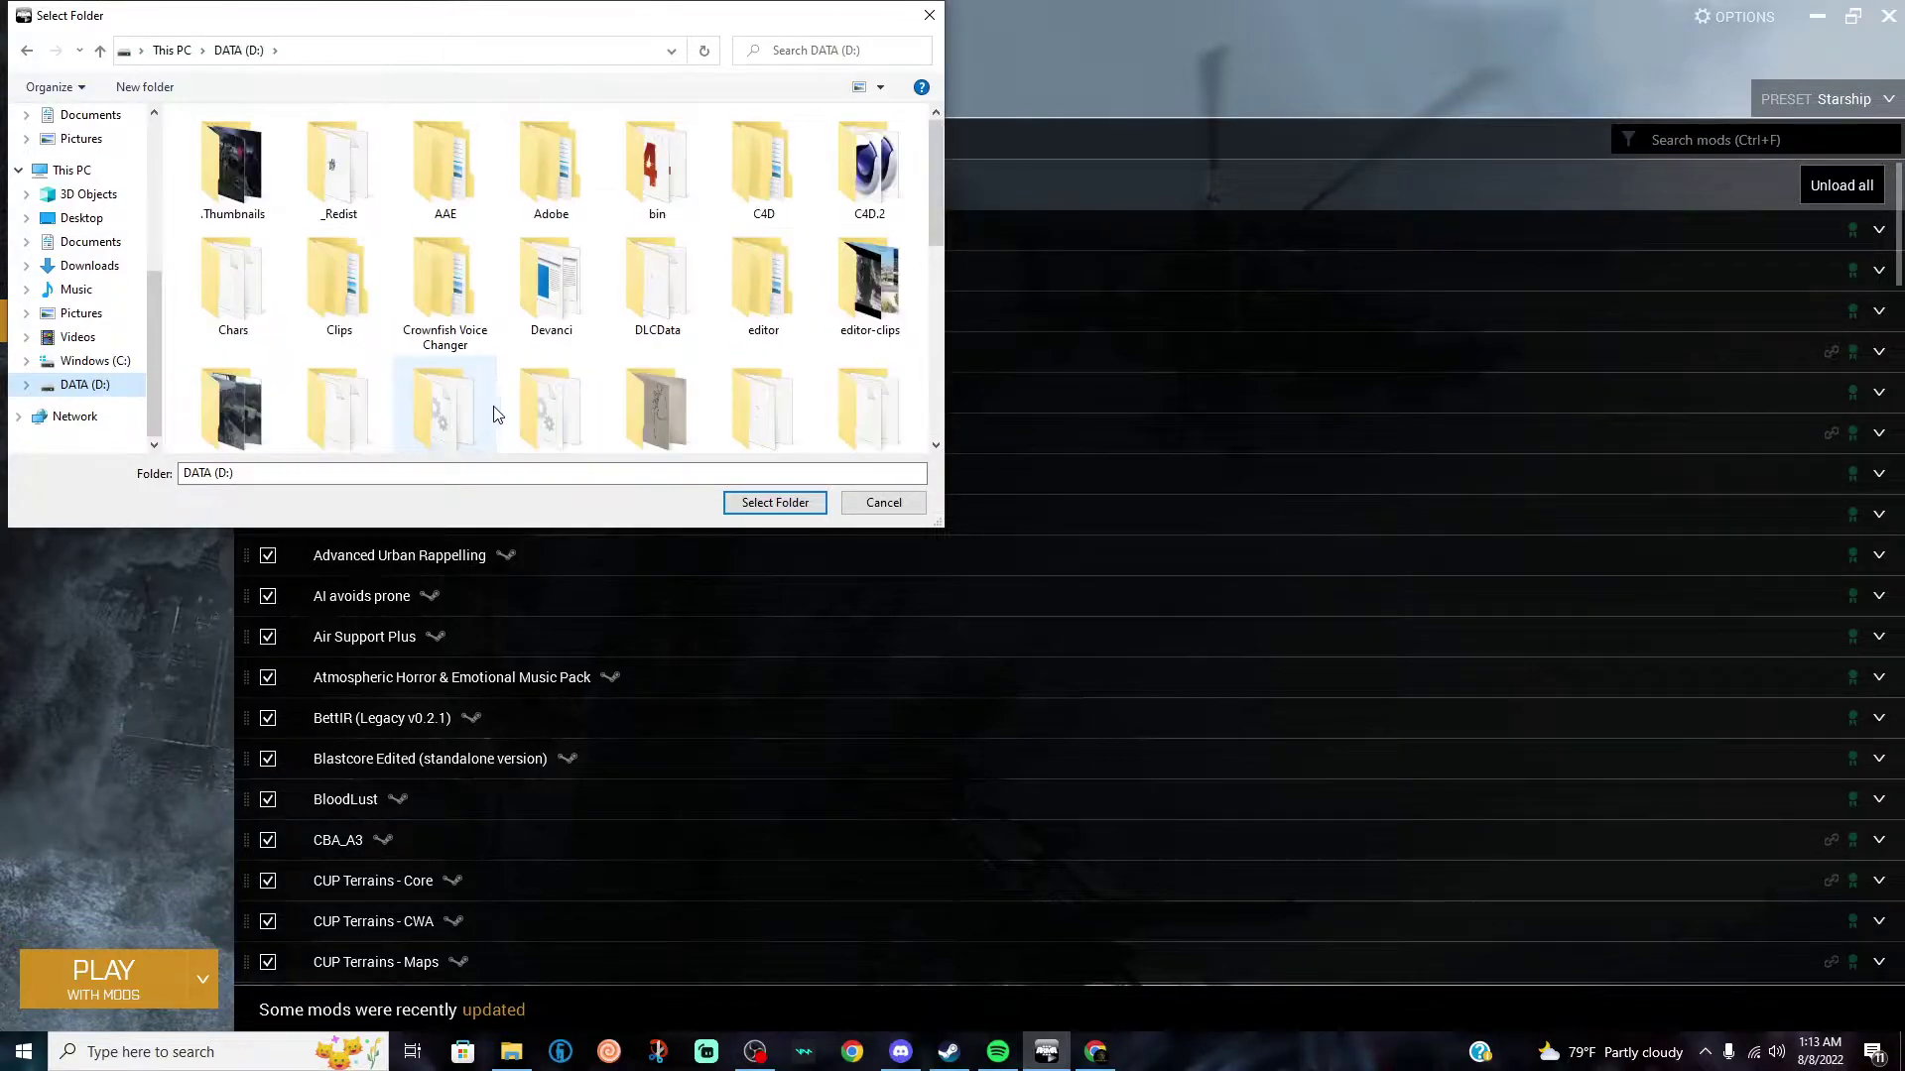
{"action": "scroll", "coordinate": [551, 407], "scroll_direction": "down", "scroll_amount": 2}
{"action": "scroll", "coordinate": [645, 357], "scroll_direction": "up", "scroll_amount": 3}
{"action": "scroll", "coordinate": [674, 347], "scroll_direction": "down", "scroll_amount": 3}
{"action": "scroll", "coordinate": [489, 297], "scroll_direction": "down", "scroll_amount": 3}
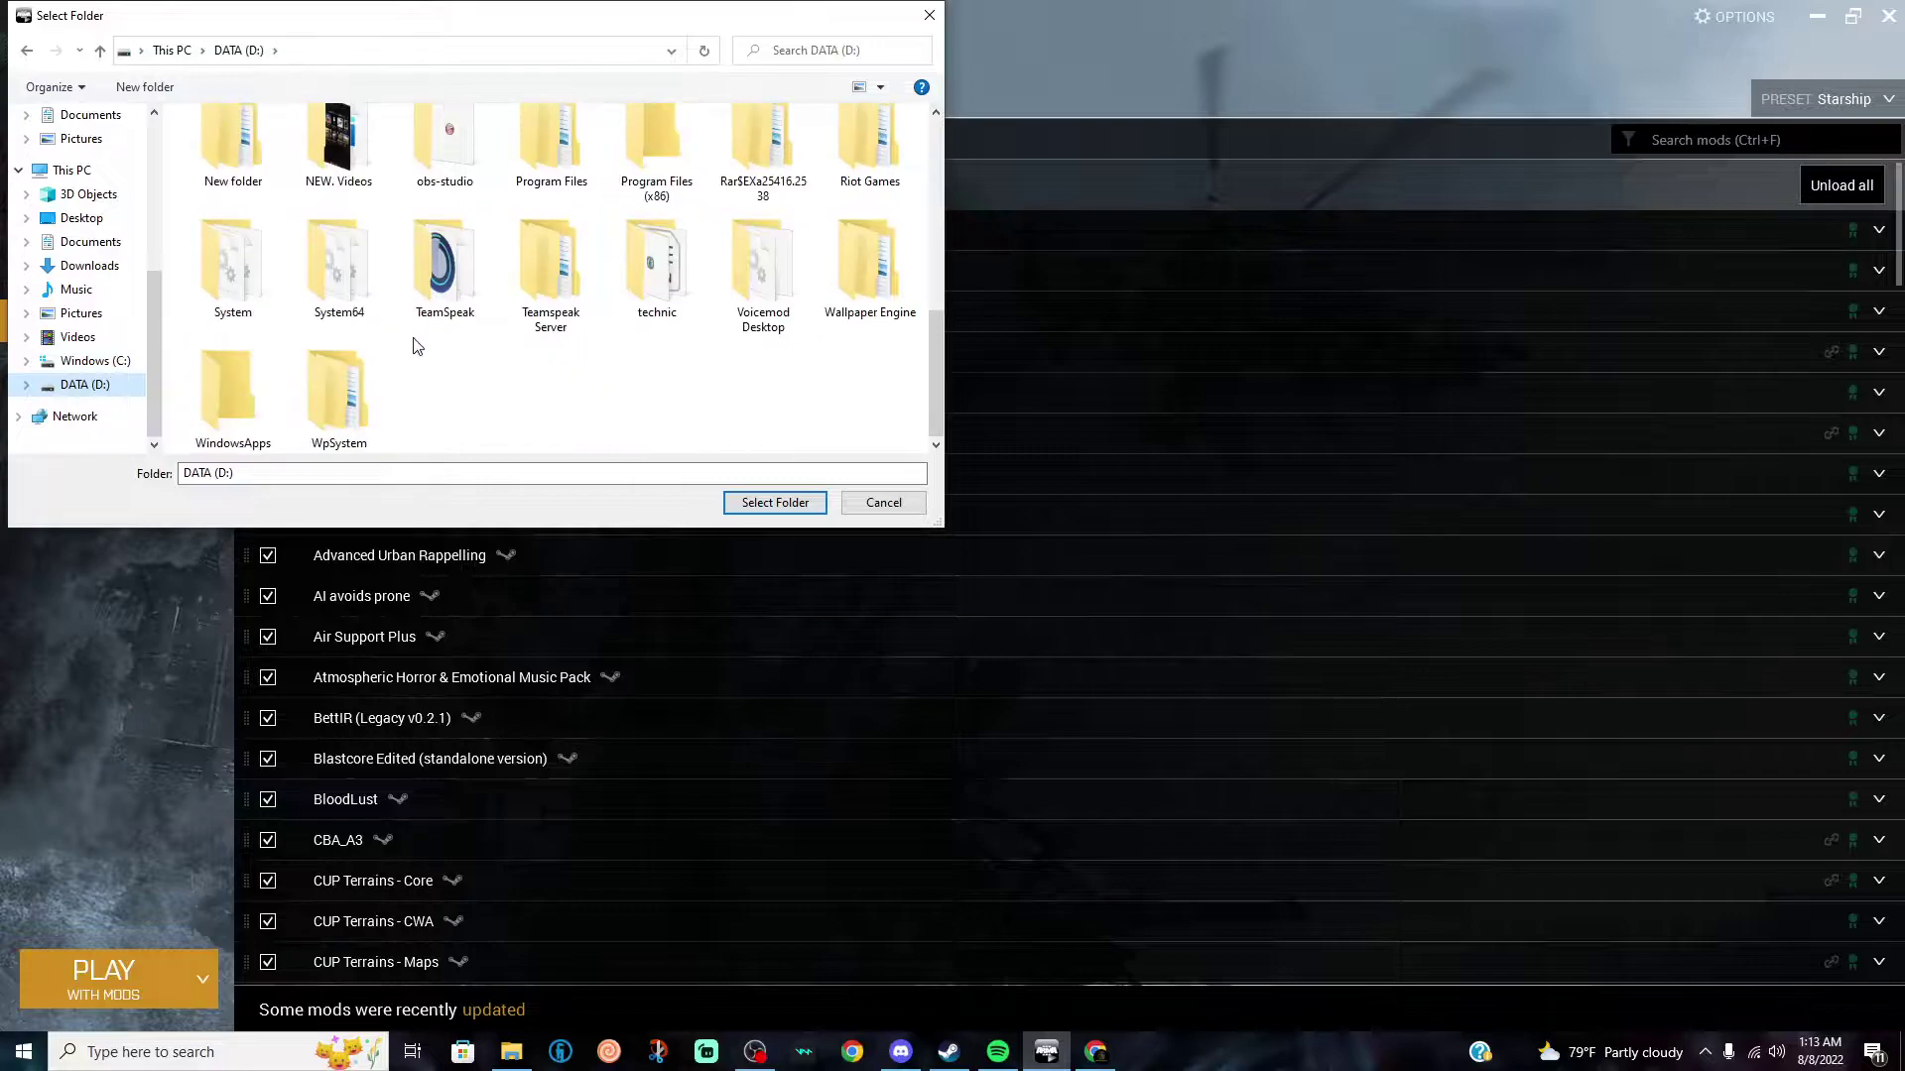
{"action": "scroll", "coordinate": [391, 349], "scroll_direction": "up", "scroll_amount": 3}
{"action": "double_click", "coordinate": [227, 273]}
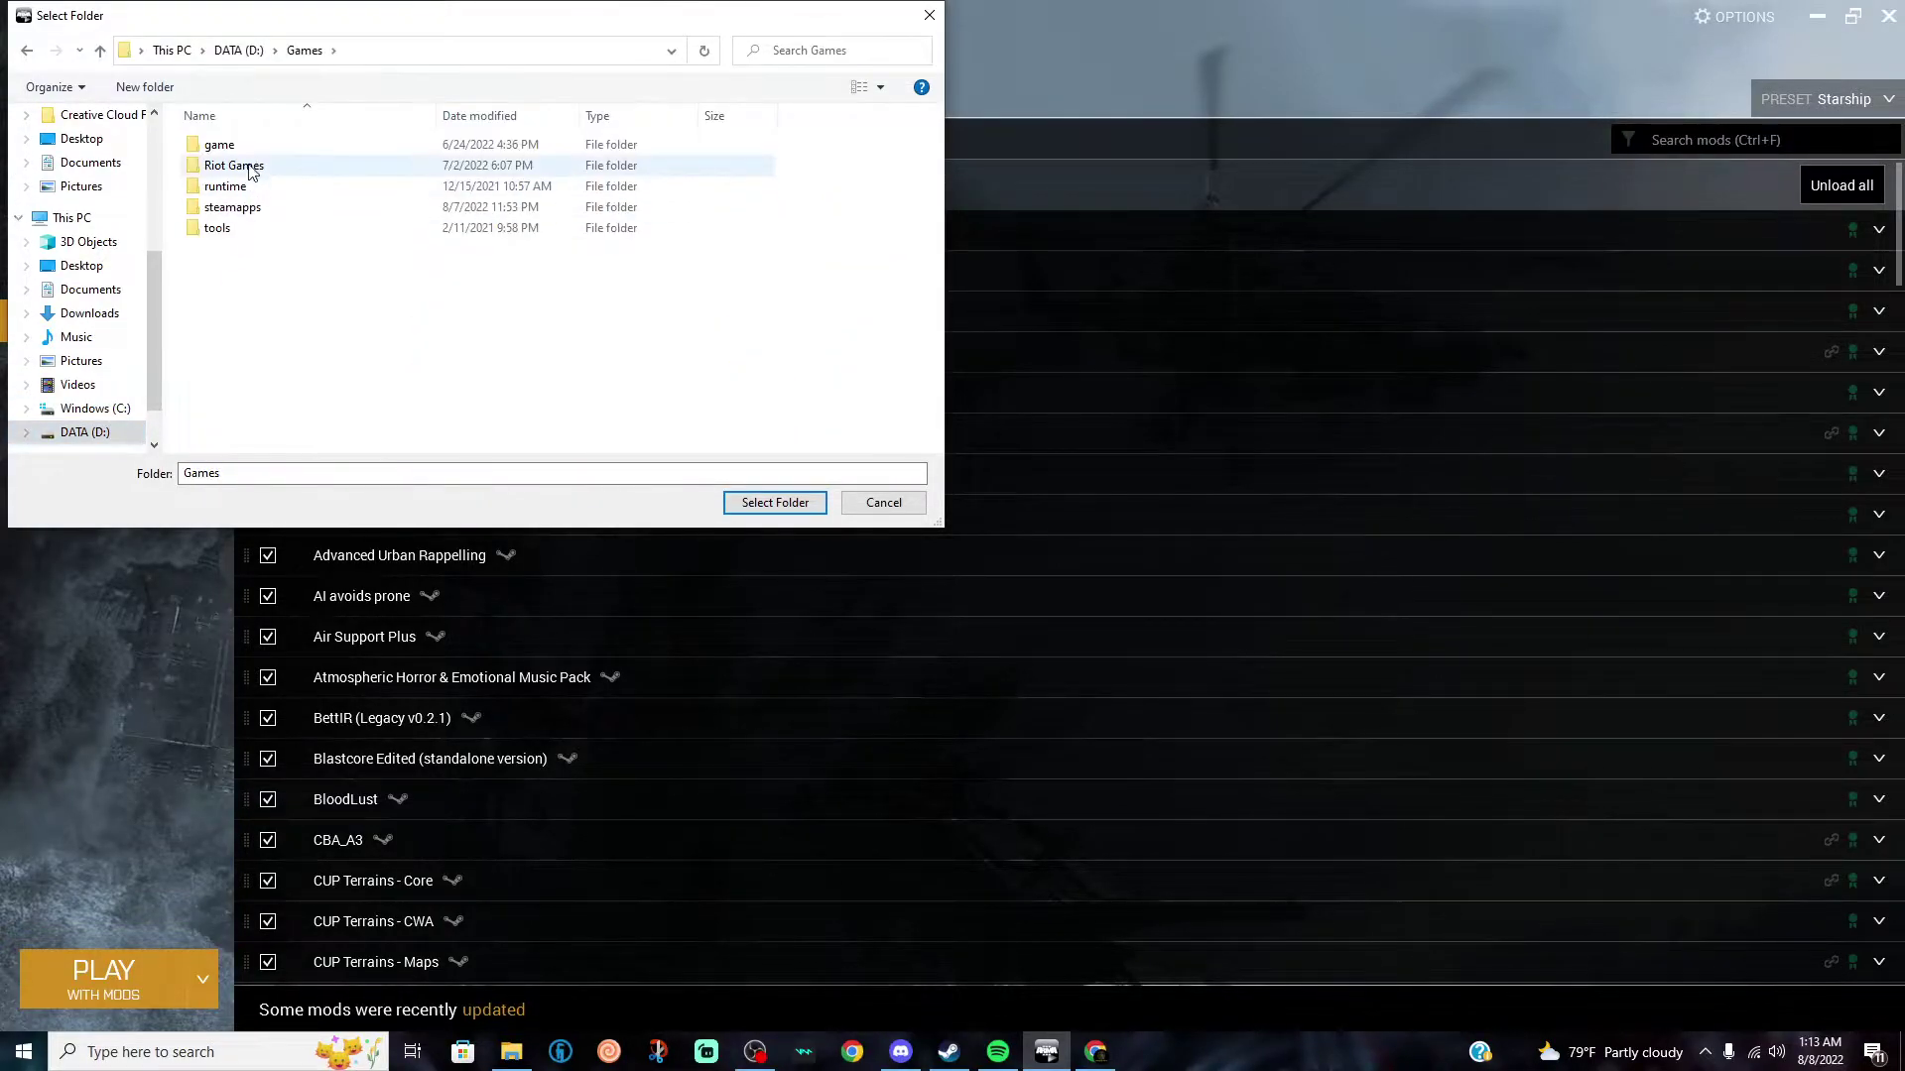
{"action": "double_click", "coordinate": [238, 207]}
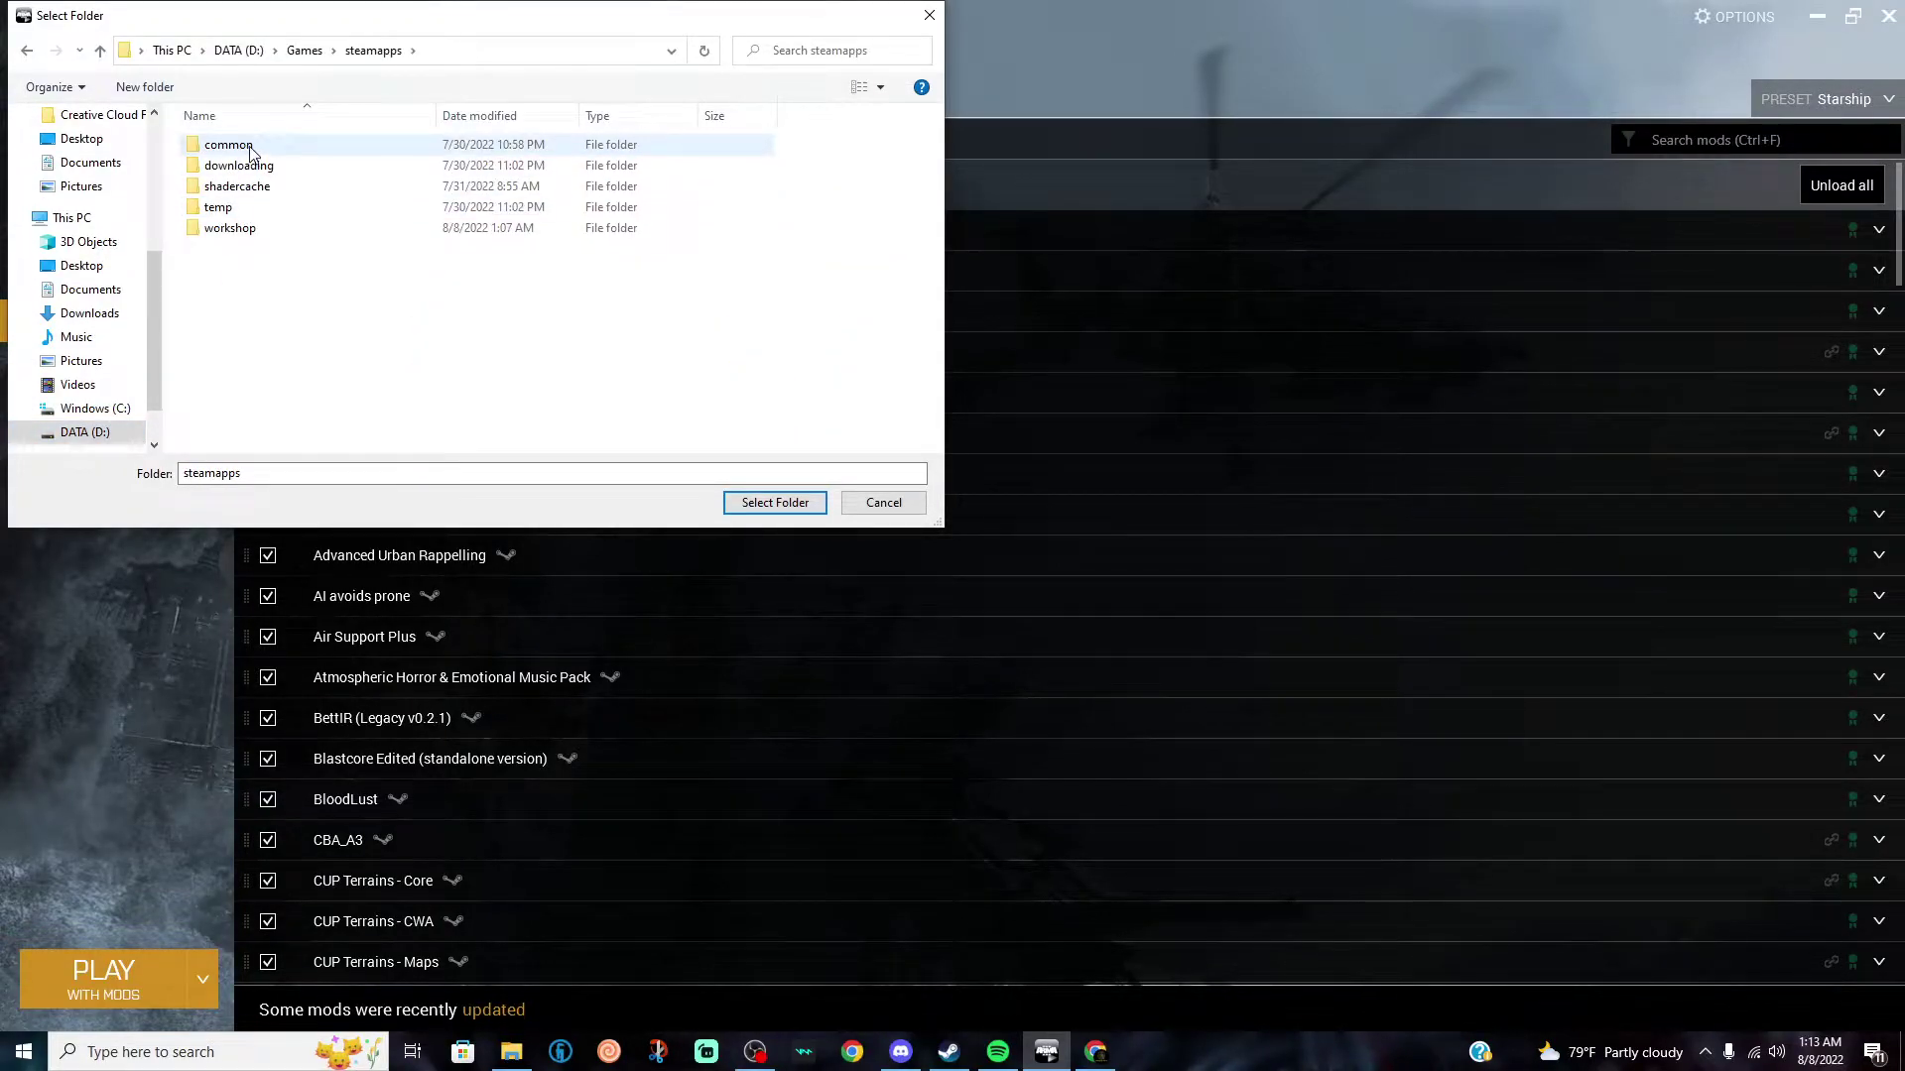
{"action": "double_click", "coordinate": [228, 145]}
{"action": "double_click", "coordinate": [238, 164]}
{"action": "left_click", "coordinate": [263, 171]}
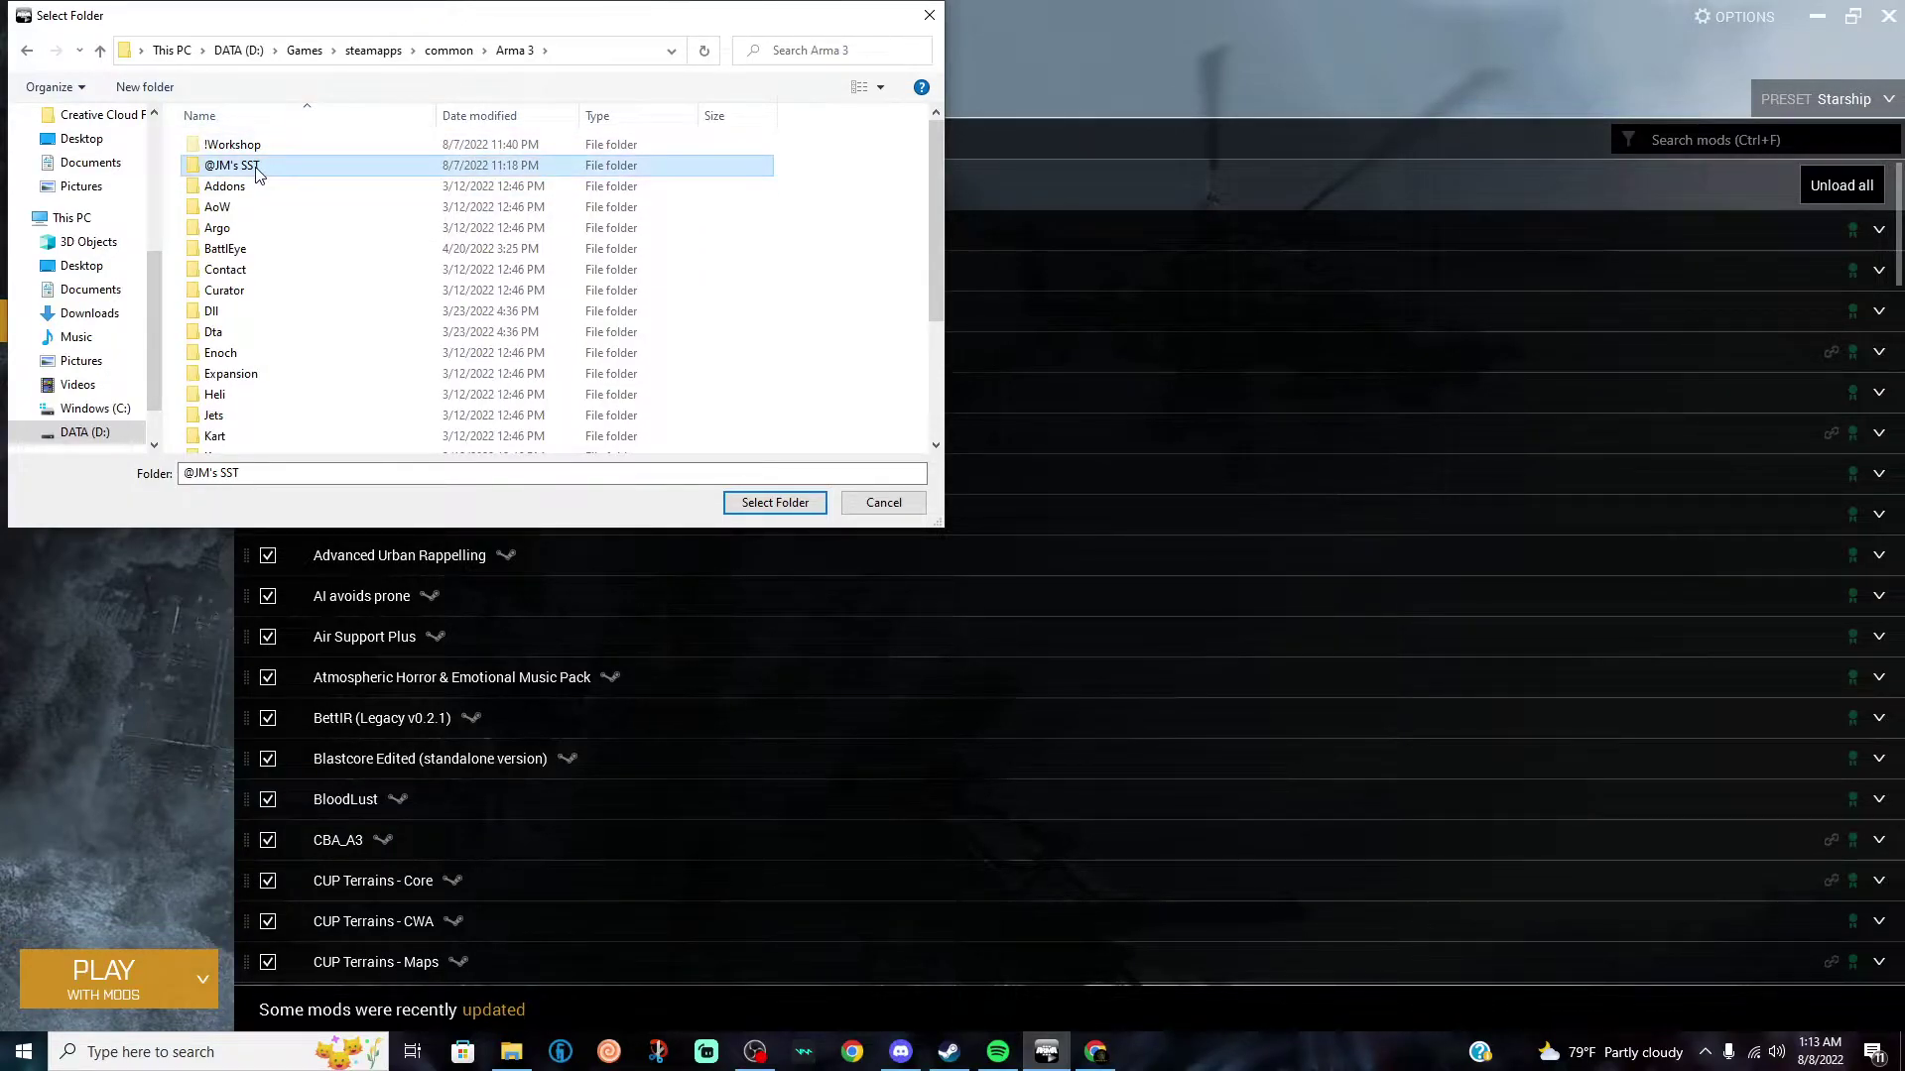
{"action": "double_click", "coordinate": [256, 169]}
{"action": "left_click", "coordinate": [247, 147]}
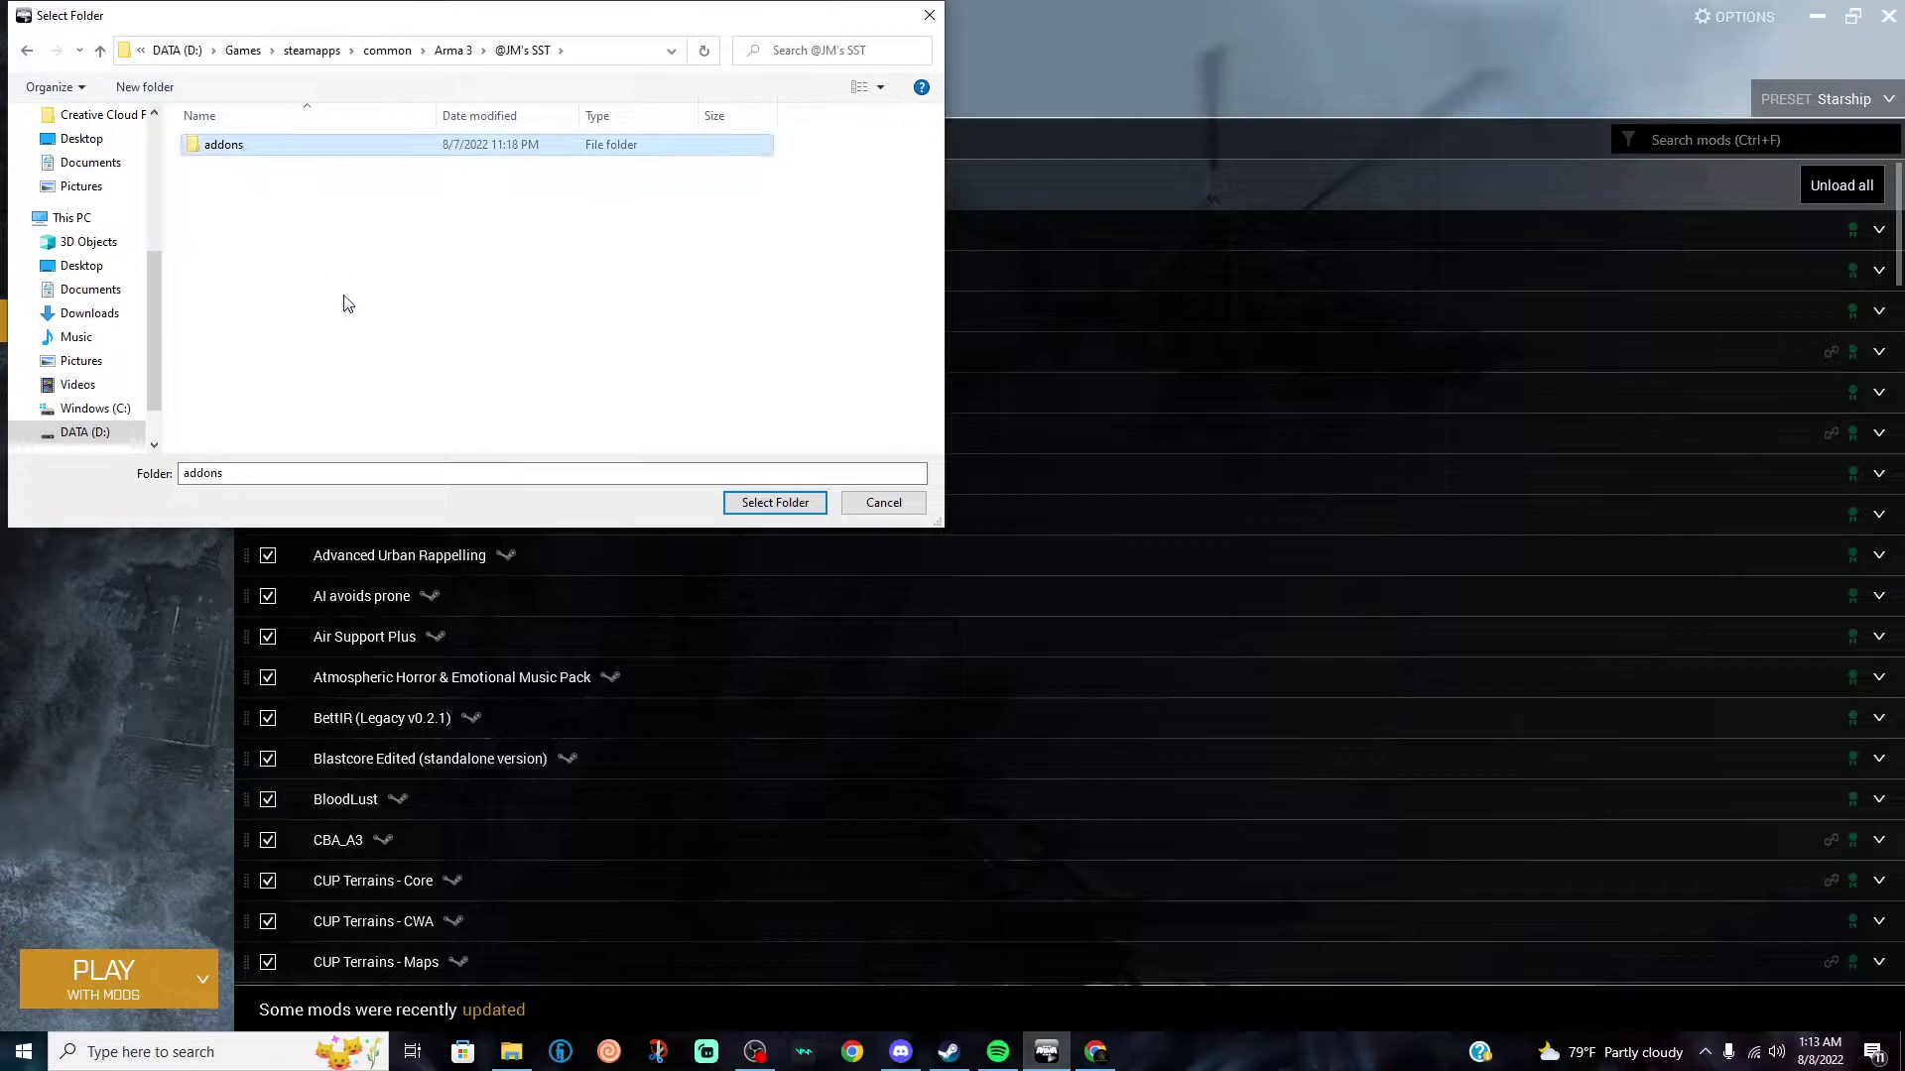
{"action": "left_click", "coordinate": [791, 504]}
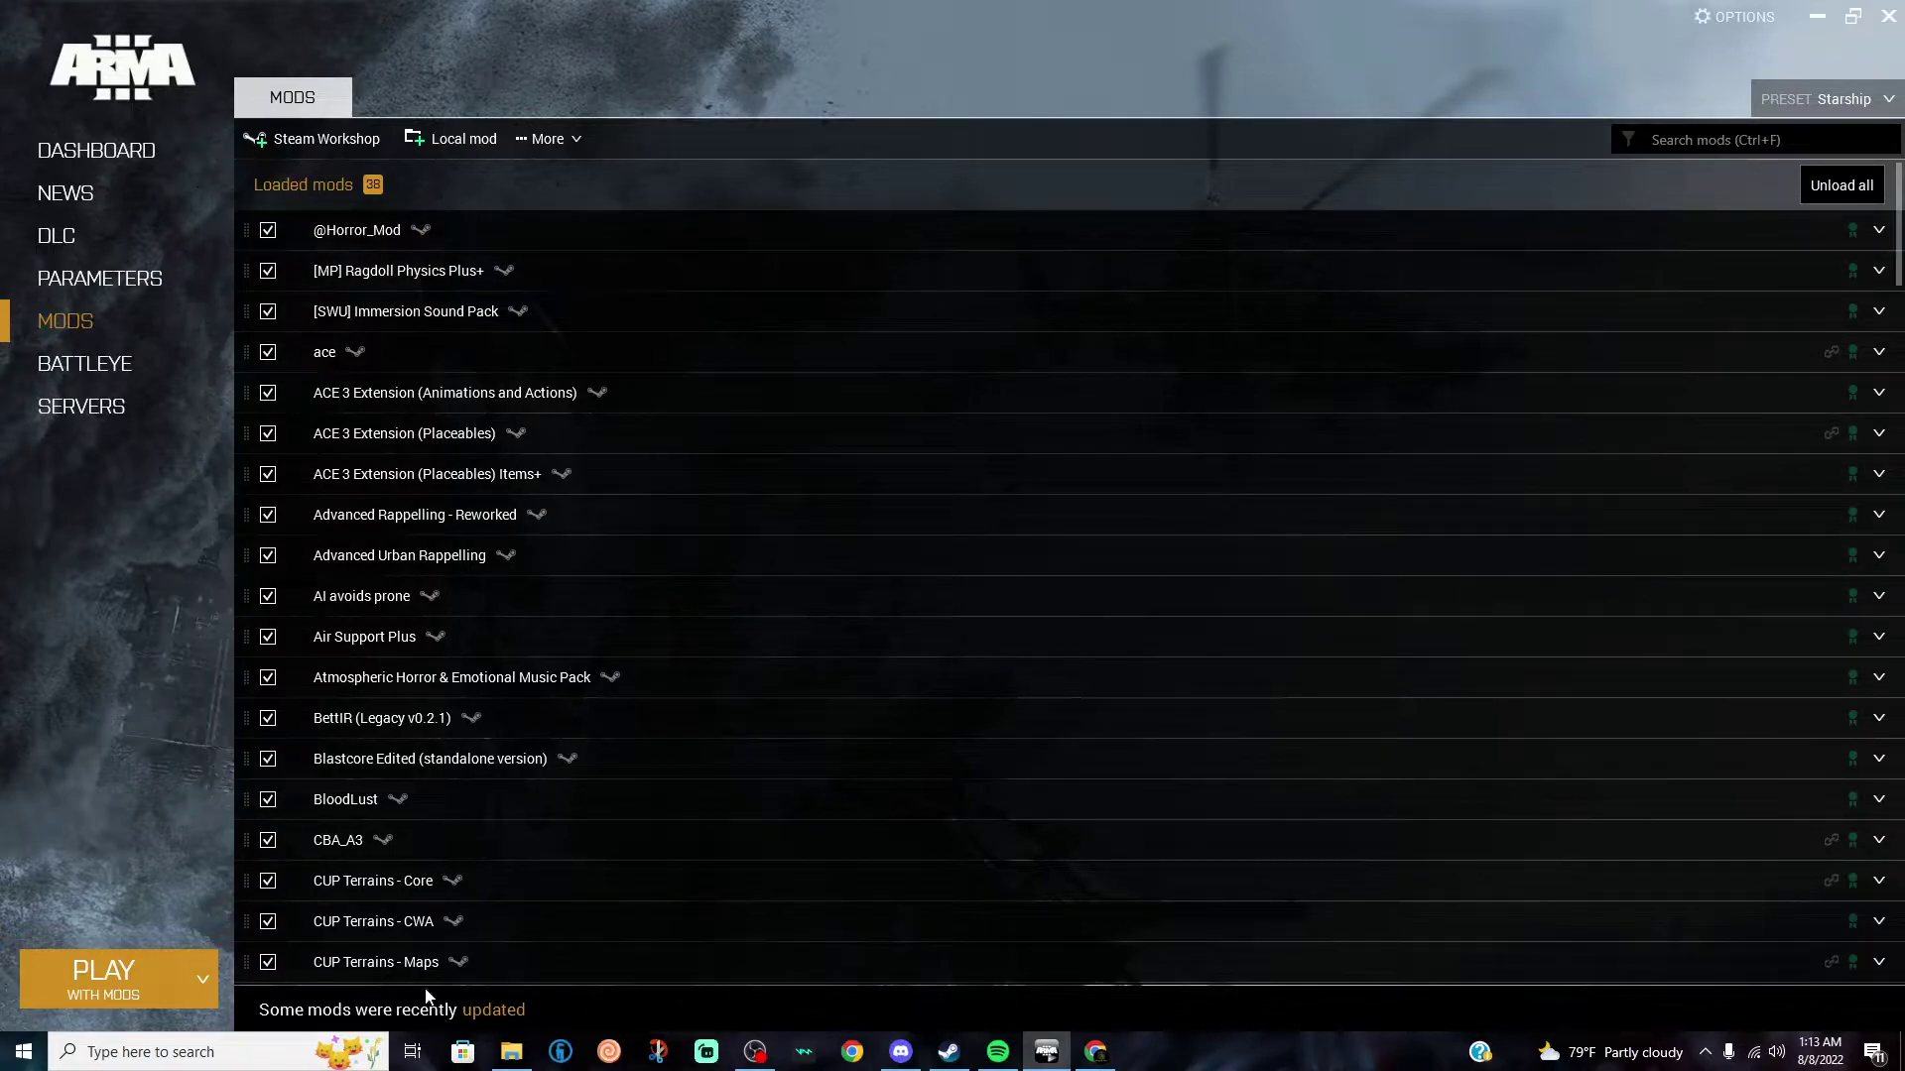
Step: Remove JM's SST from the mod list while keeping its files, then search the list for 'JM'
{"action": "scroll", "coordinate": [573, 968], "scroll_direction": "down", "scroll_amount": 12}
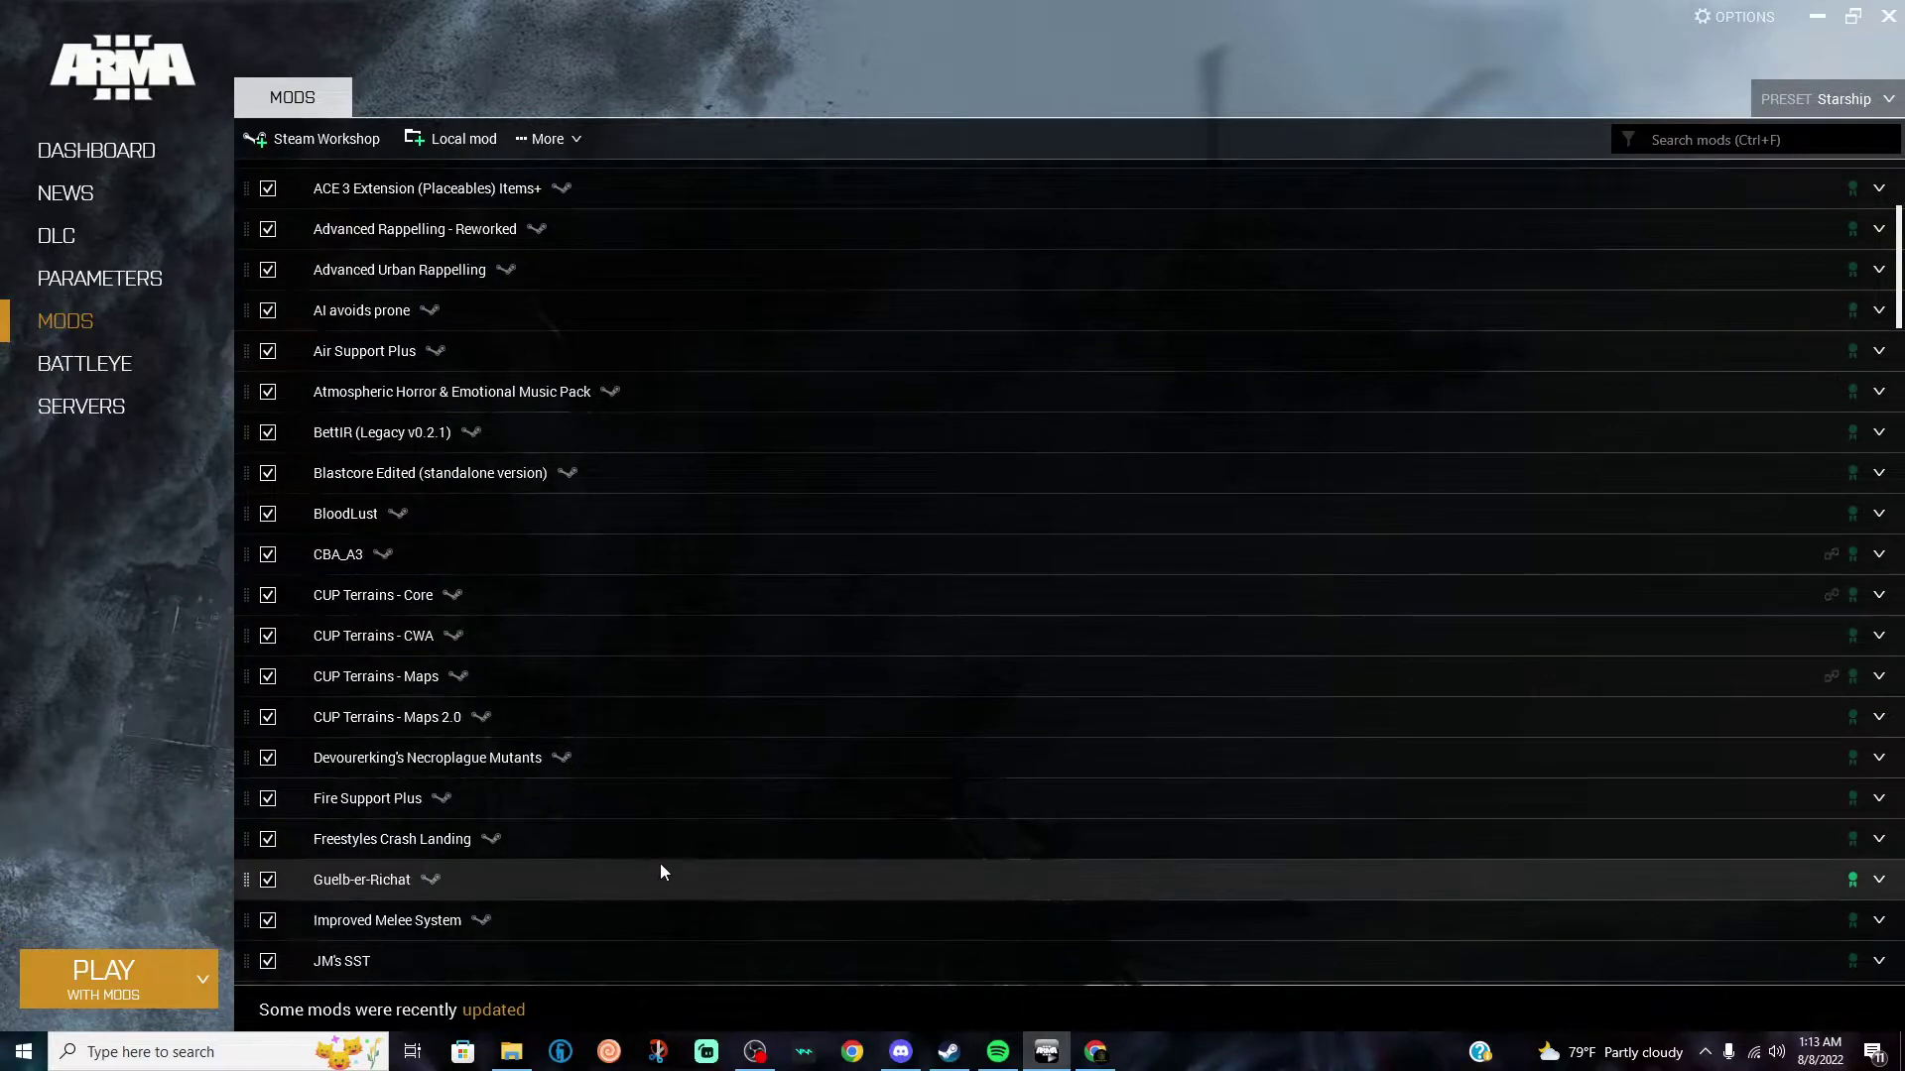
{"action": "scroll", "coordinate": [392, 524], "scroll_direction": "up", "scroll_amount": 12}
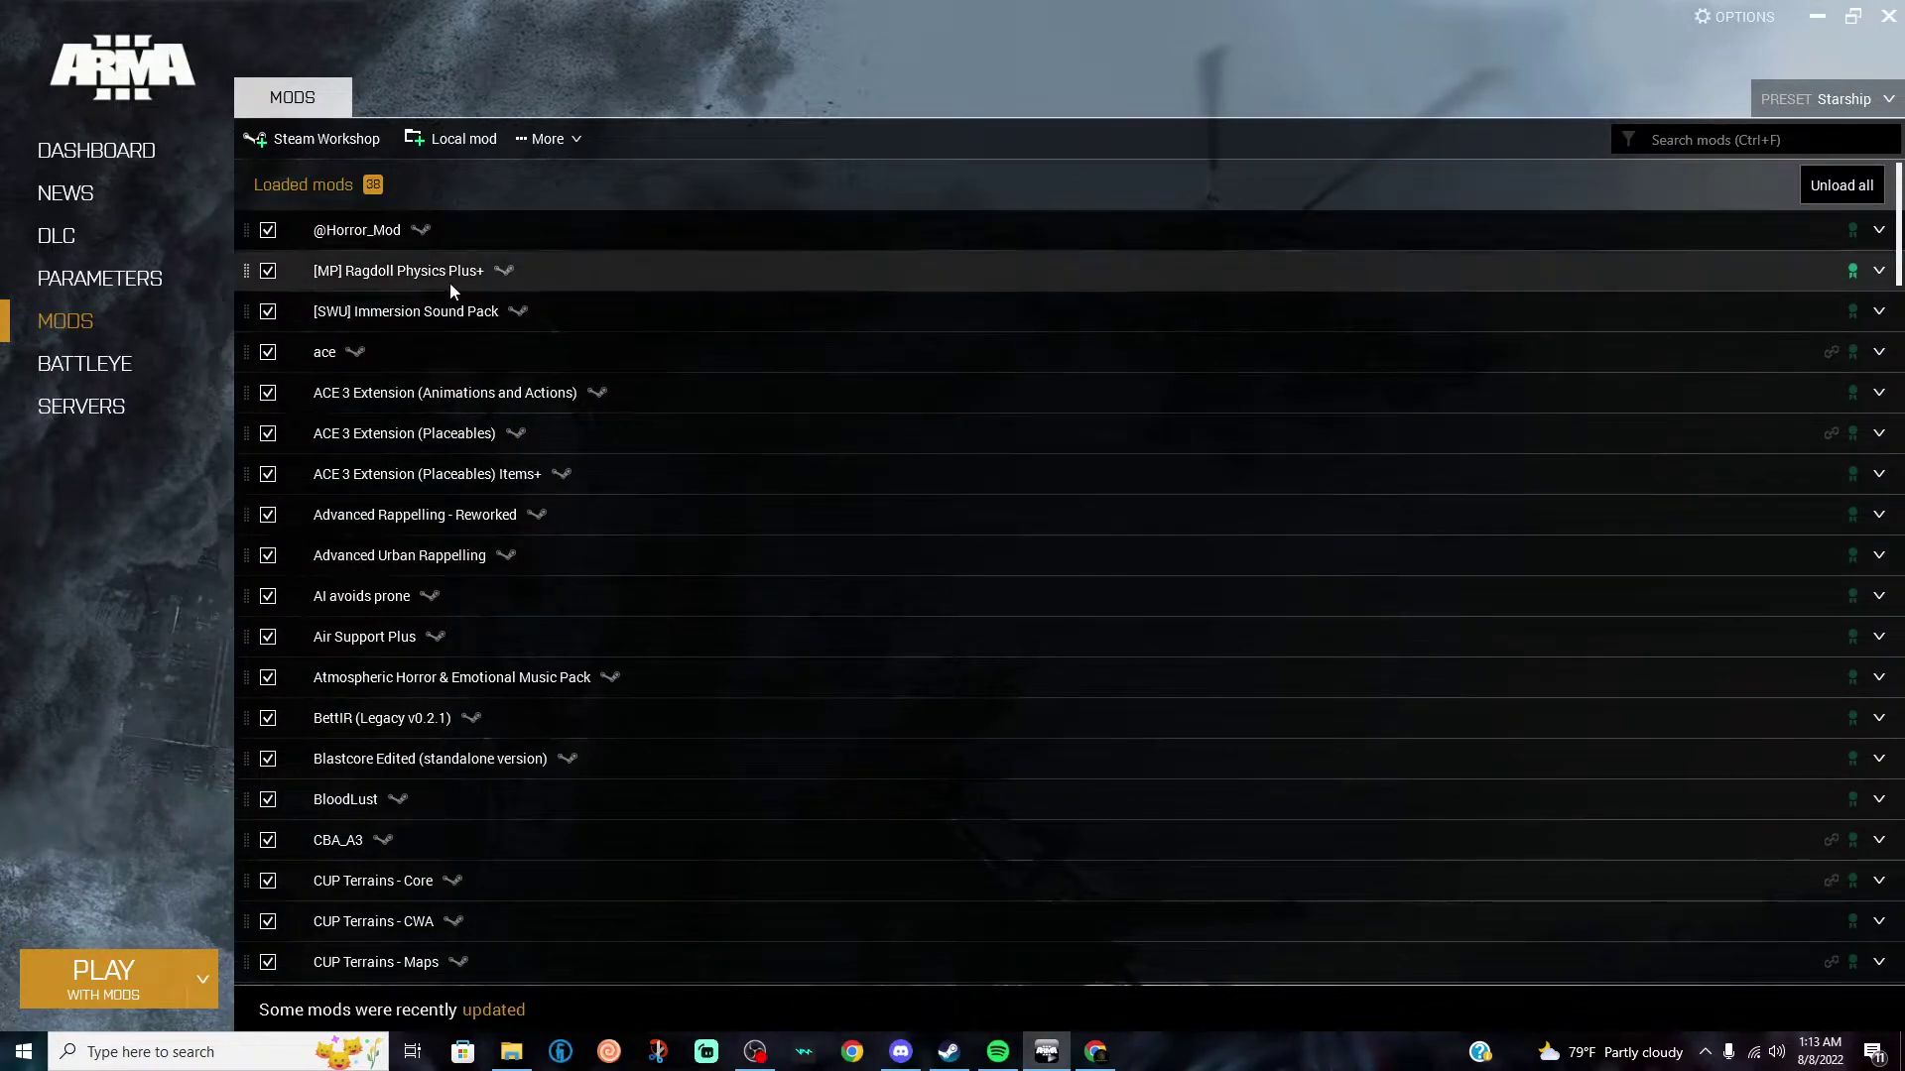
{"action": "scroll", "coordinate": [872, 587], "scroll_direction": "down", "scroll_amount": 6}
{"action": "scroll", "coordinate": [696, 785], "scroll_direction": "down", "scroll_amount": 2}
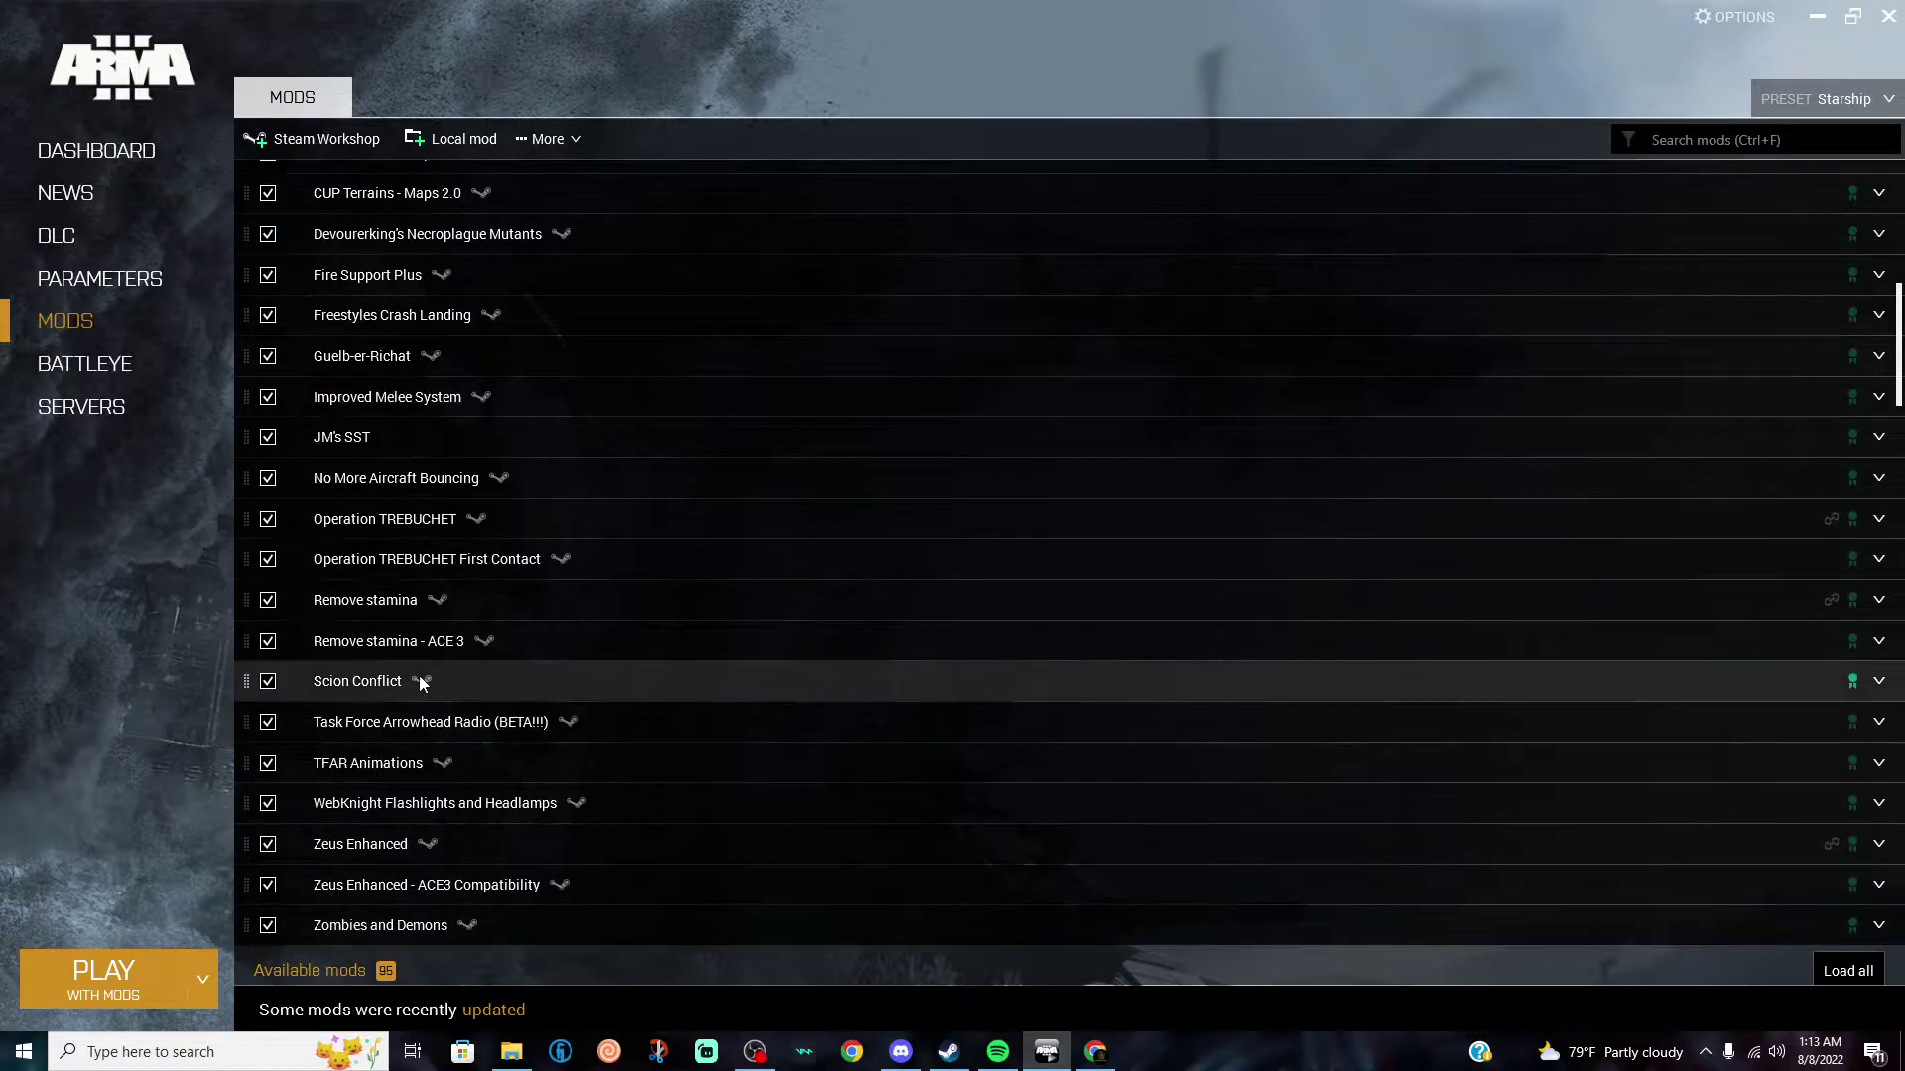
{"action": "left_click", "coordinate": [403, 447]}
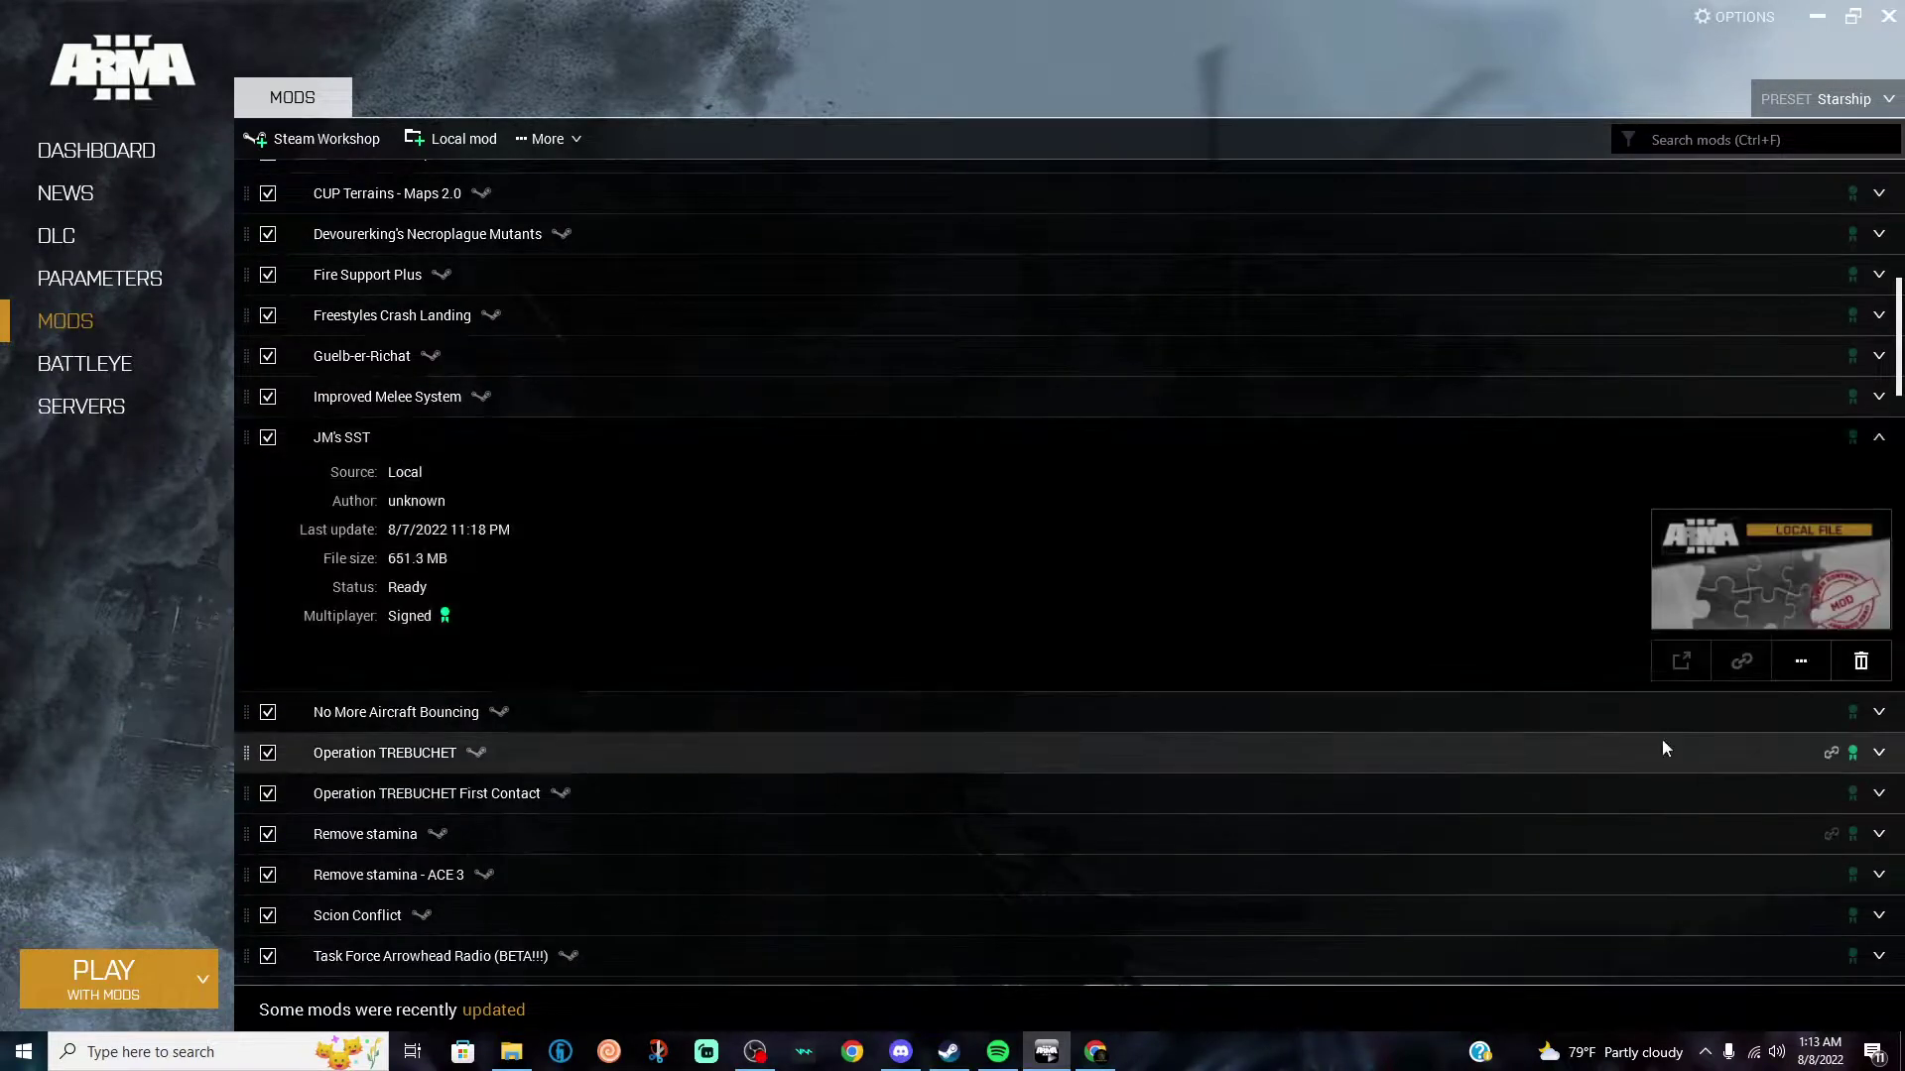
{"action": "left_click", "coordinate": [1861, 661]}
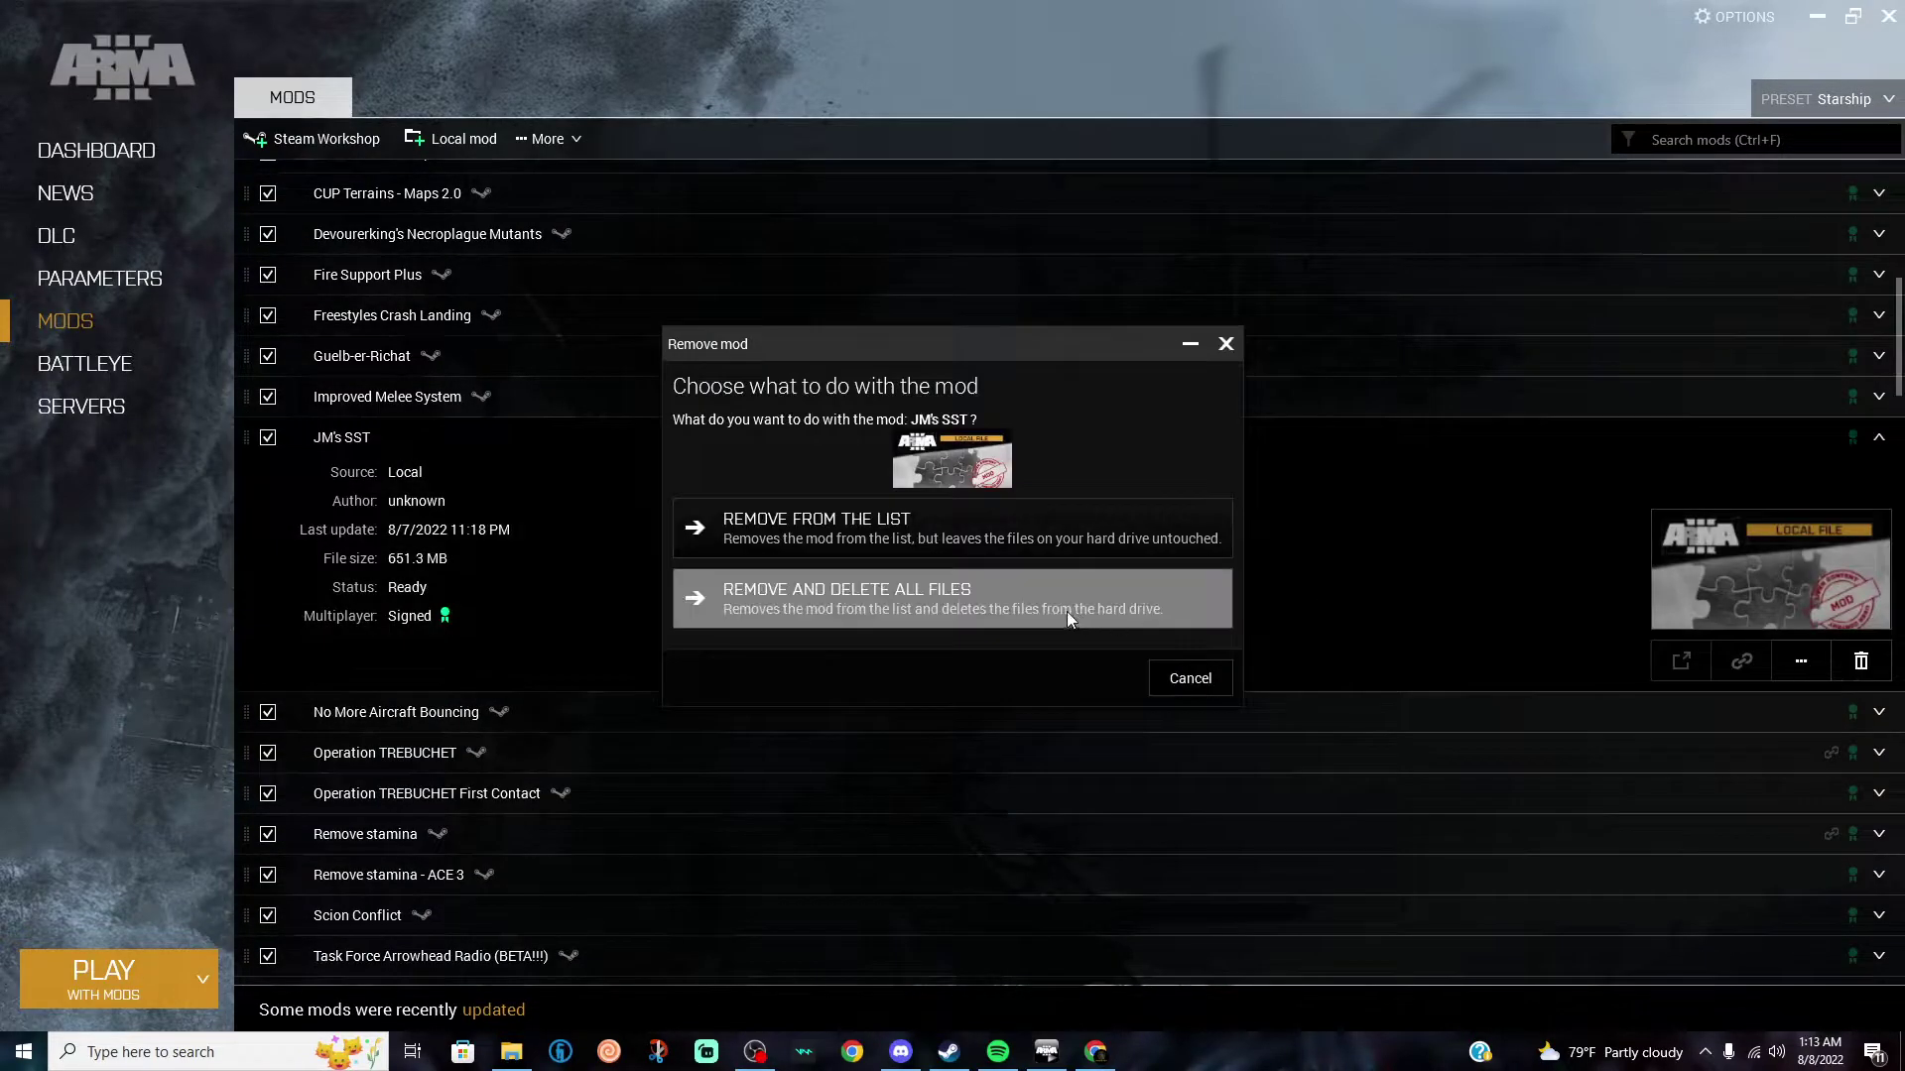
{"action": "left_click", "coordinate": [927, 528]}
{"action": "left_click", "coordinate": [1754, 148]}
{"action": "type", "text": "JM"}
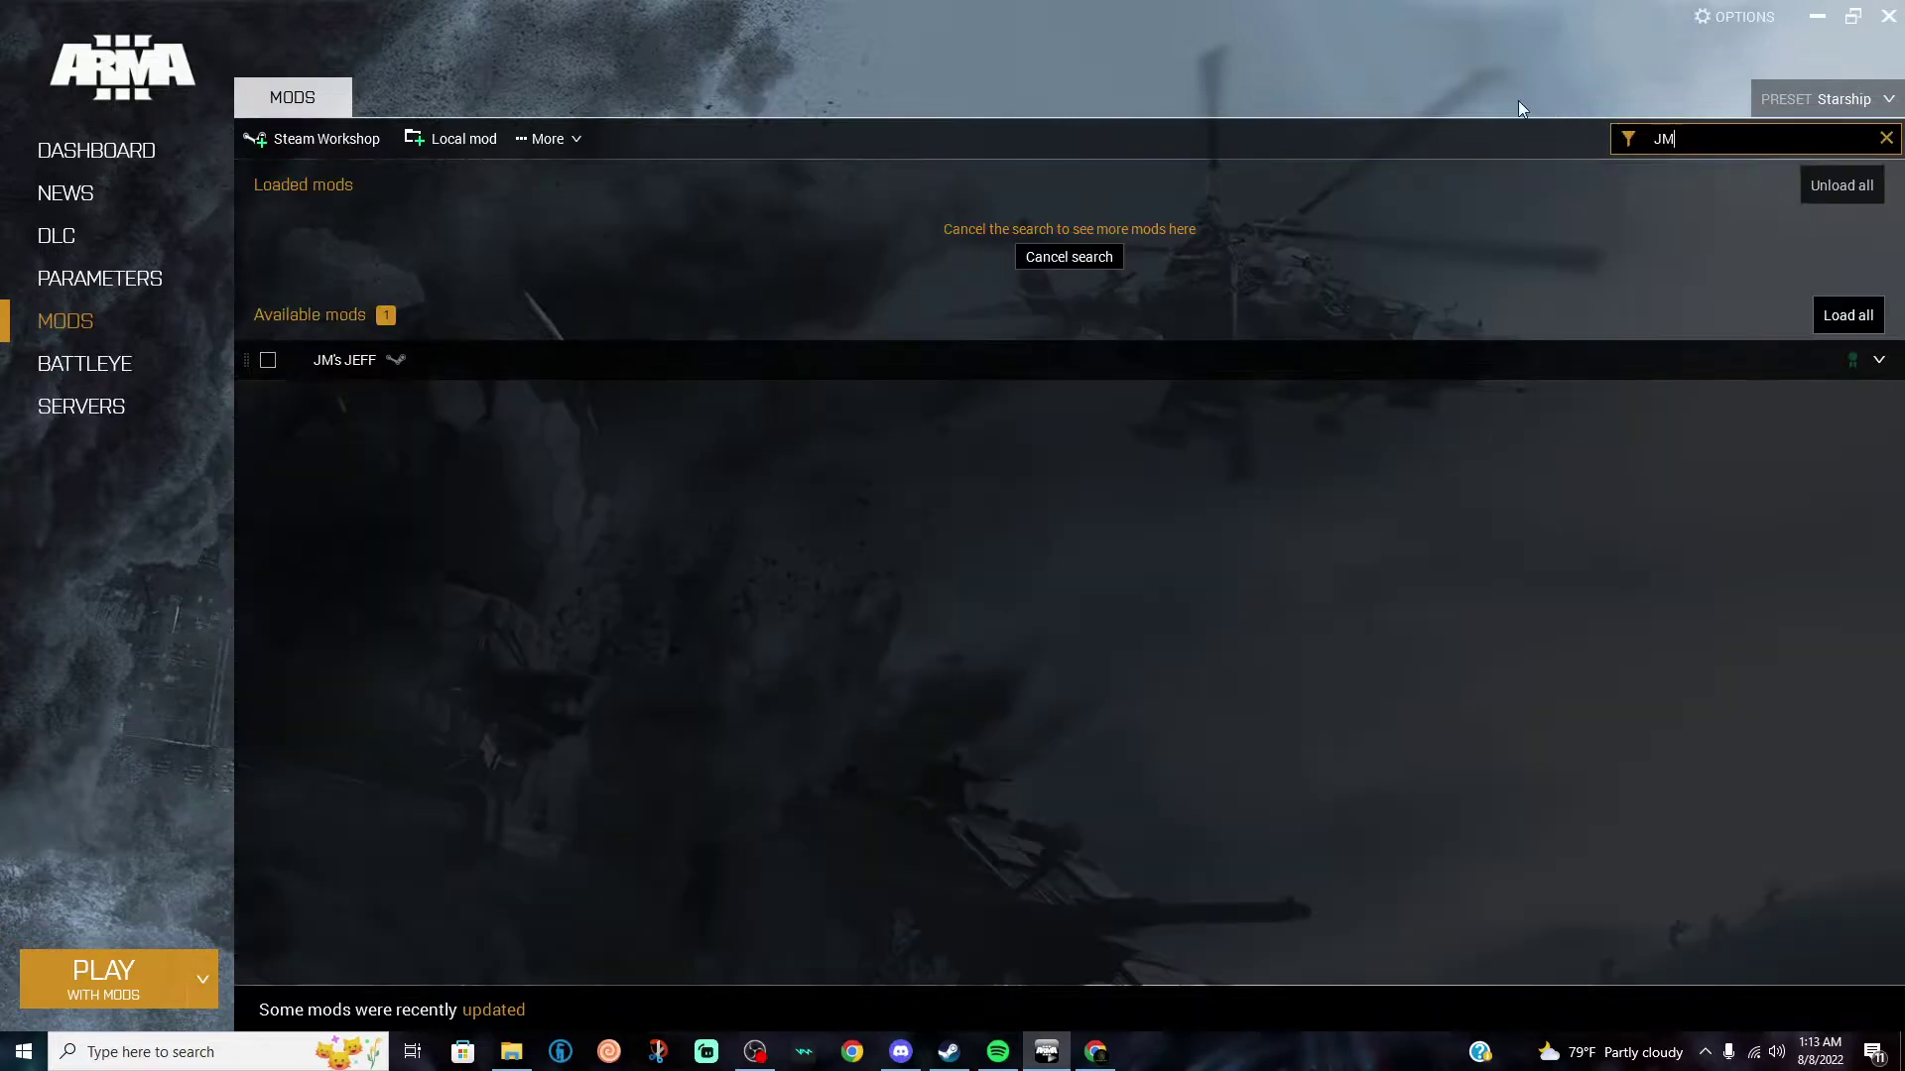
{"action": "key", "text": "BackSpace"}
{"action": "key", "text": "BackSpace"}
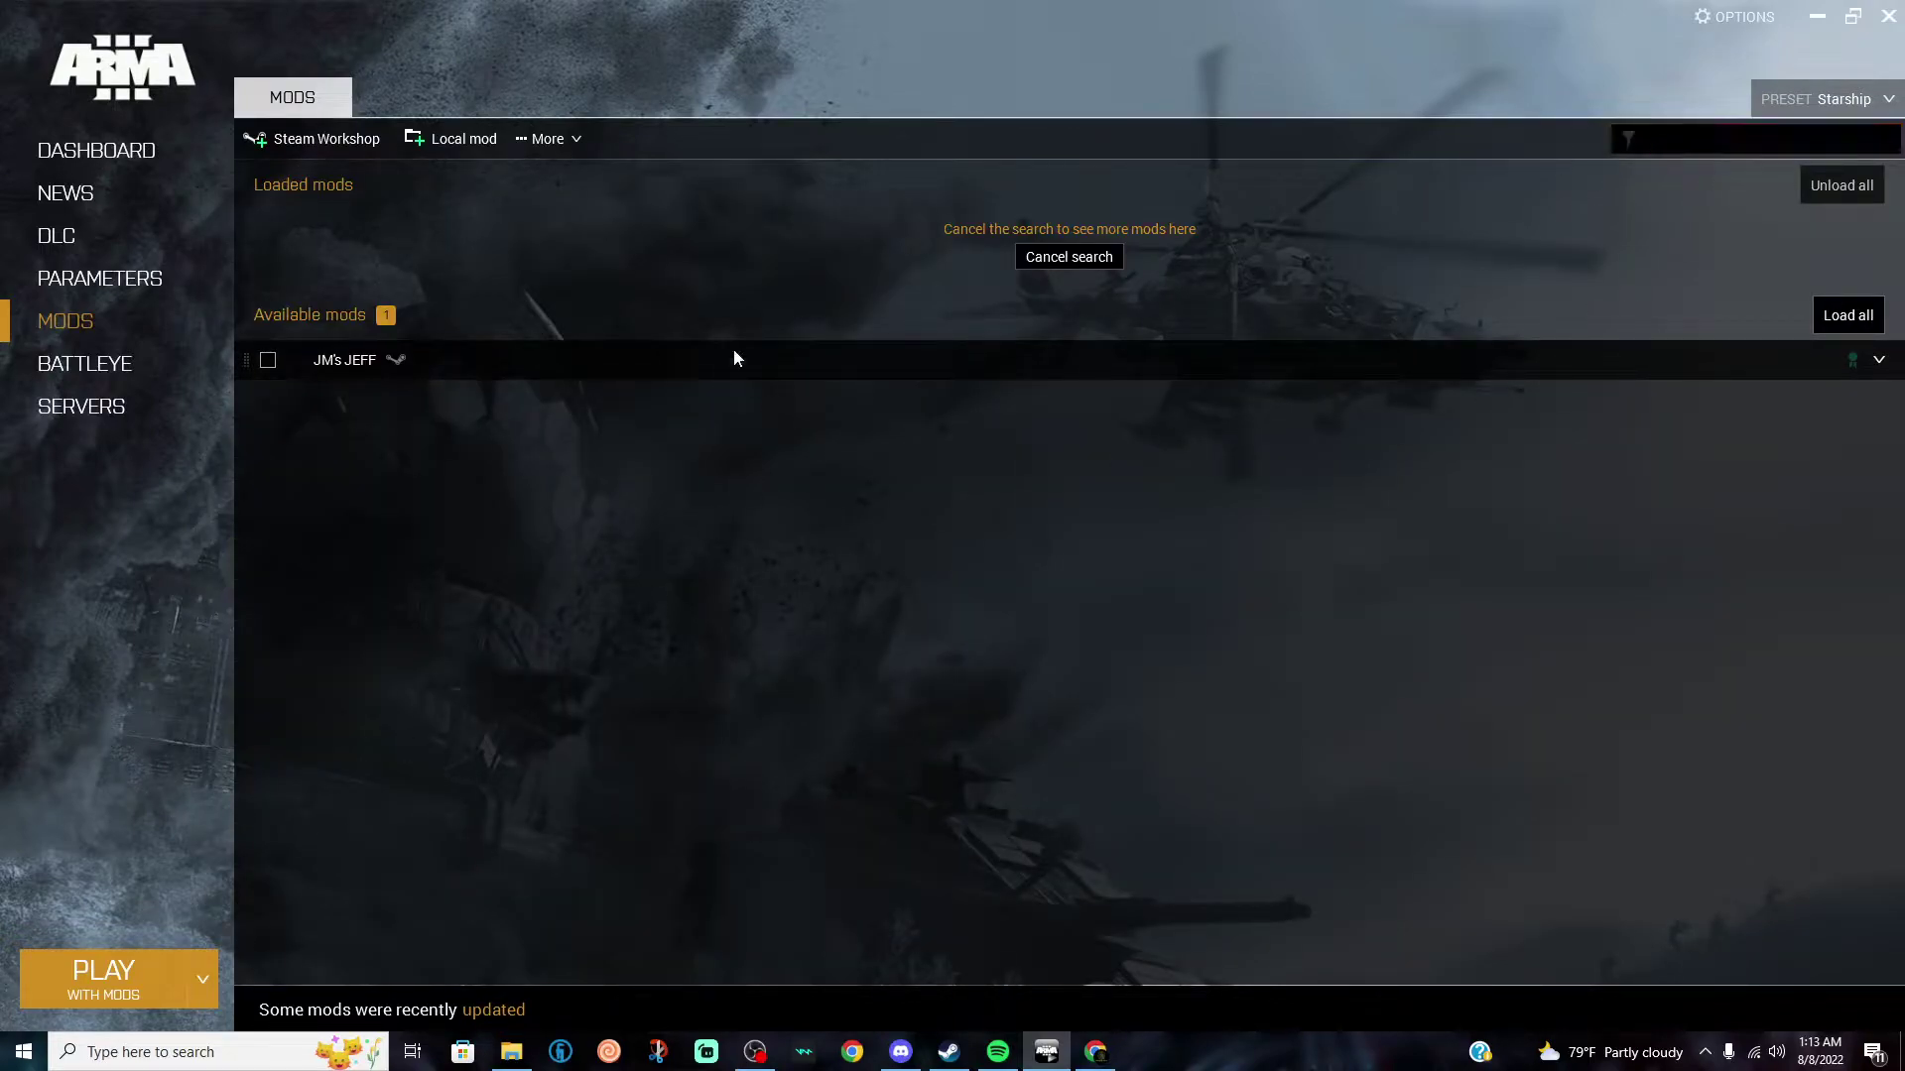
{"action": "left_click", "coordinate": [477, 145]}
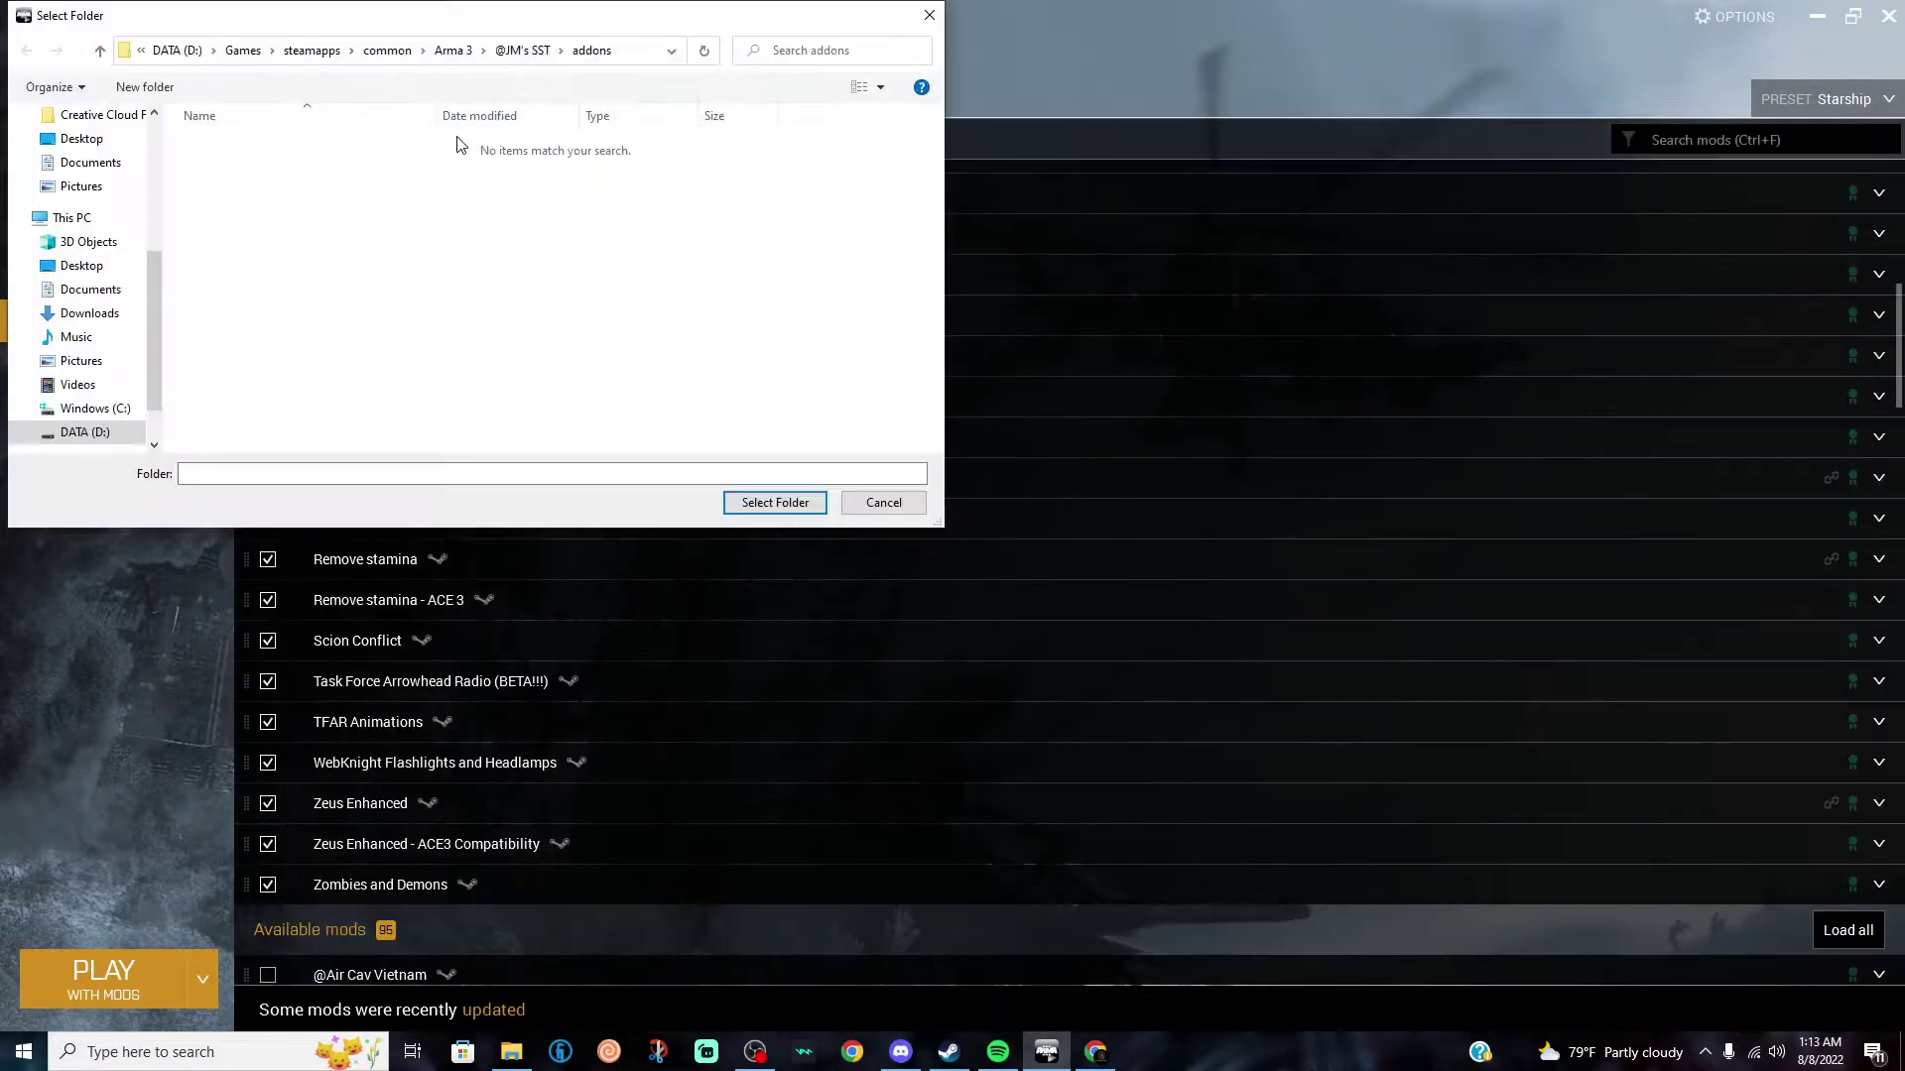
{"action": "left_click", "coordinate": [75, 443]}
{"action": "scroll", "coordinate": [409, 265], "scroll_direction": "down", "scroll_amount": 3}
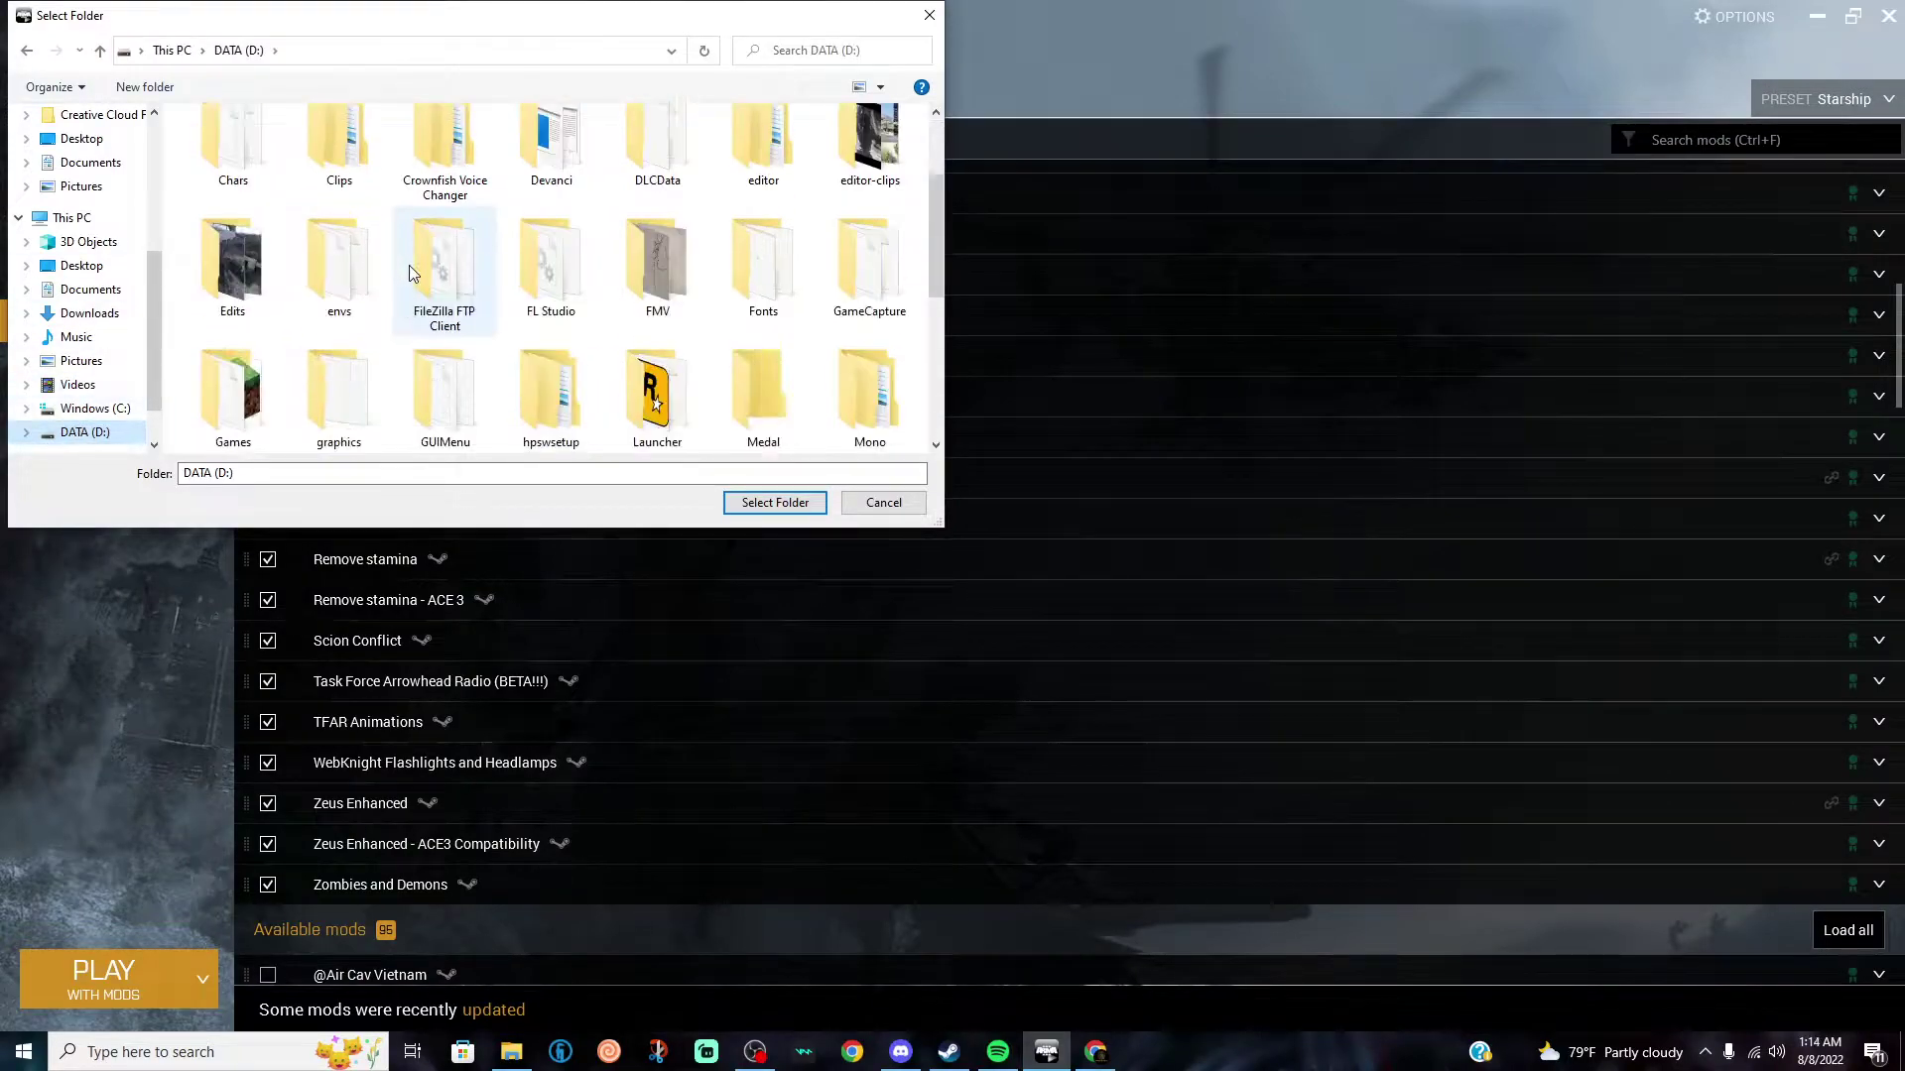
{"action": "left_click", "coordinate": [228, 382]}
{"action": "double_click", "coordinate": [224, 377]}
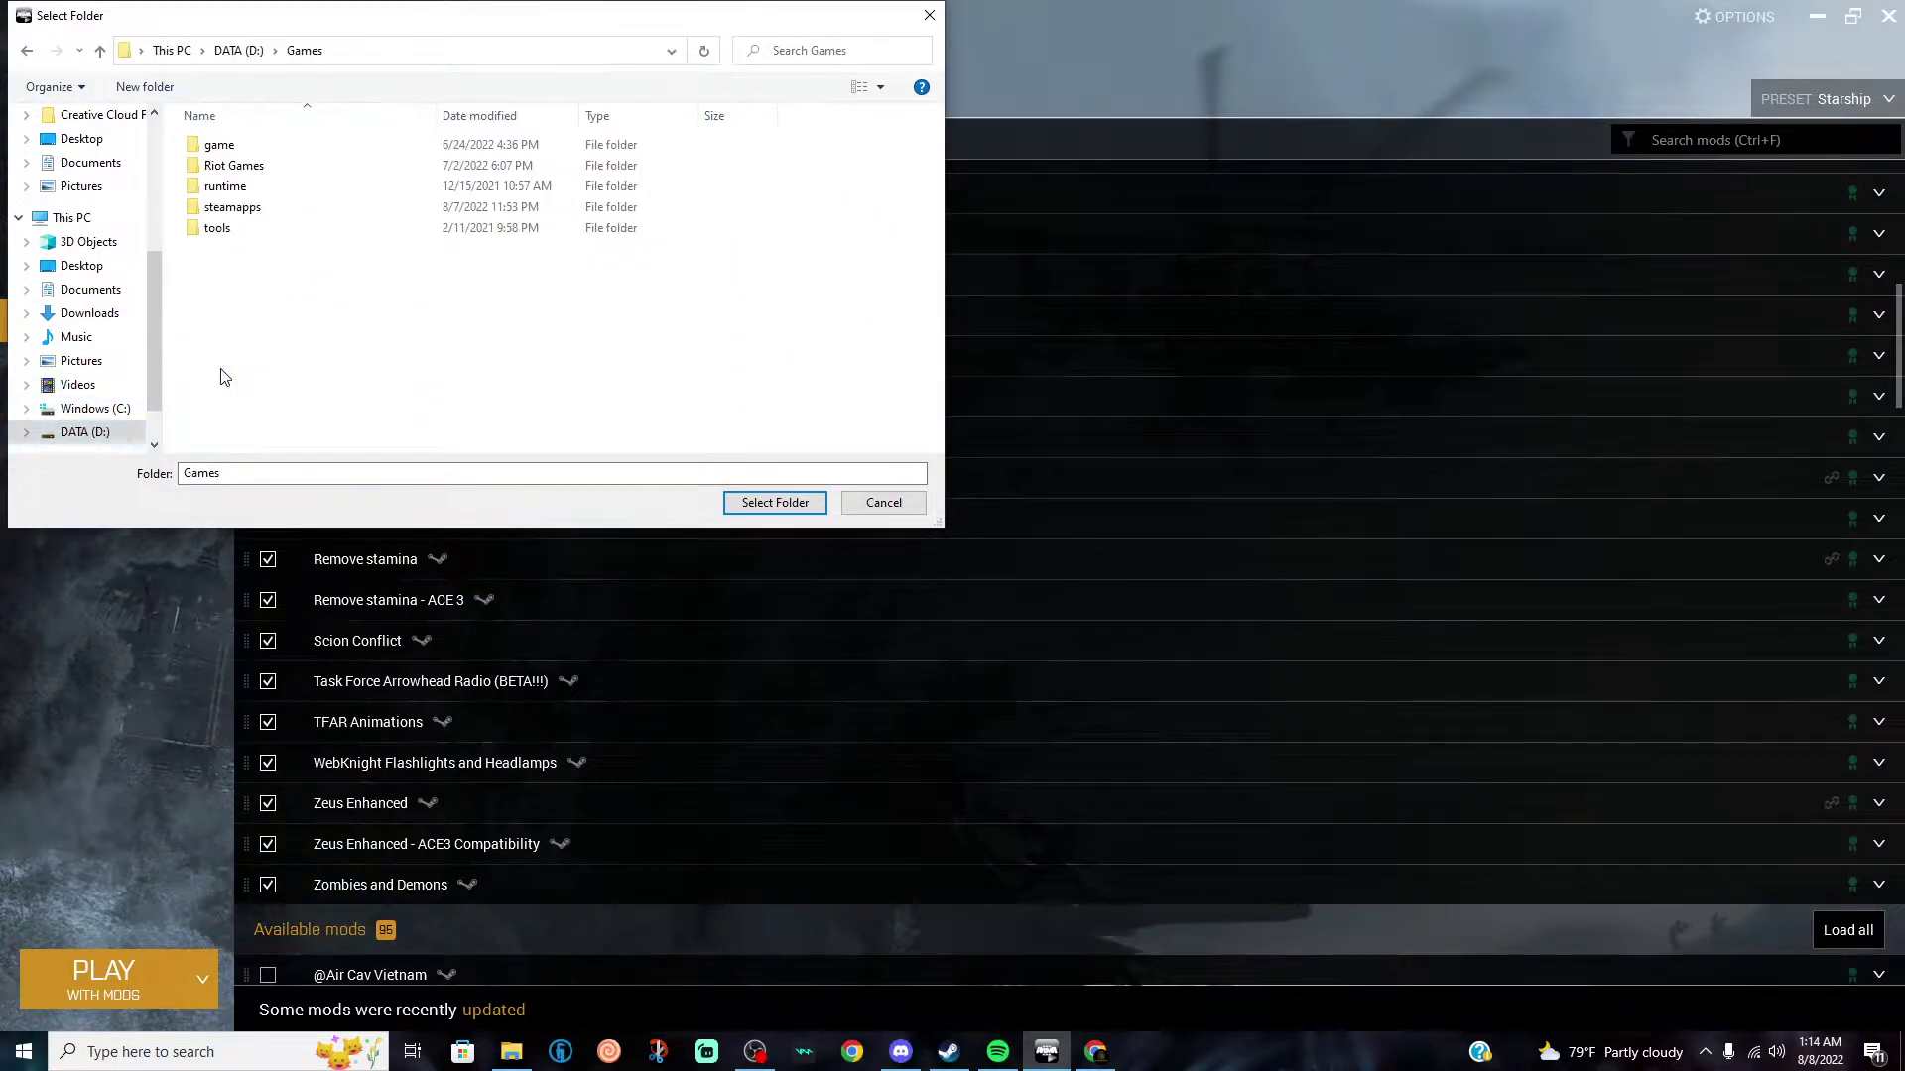
{"action": "double_click", "coordinate": [238, 207]}
{"action": "left_click", "coordinate": [241, 144]}
{"action": "double_click", "coordinate": [241, 144]}
{"action": "double_click", "coordinate": [243, 164]}
{"action": "double_click", "coordinate": [245, 165]}
{"action": "left_click", "coordinate": [245, 146]}
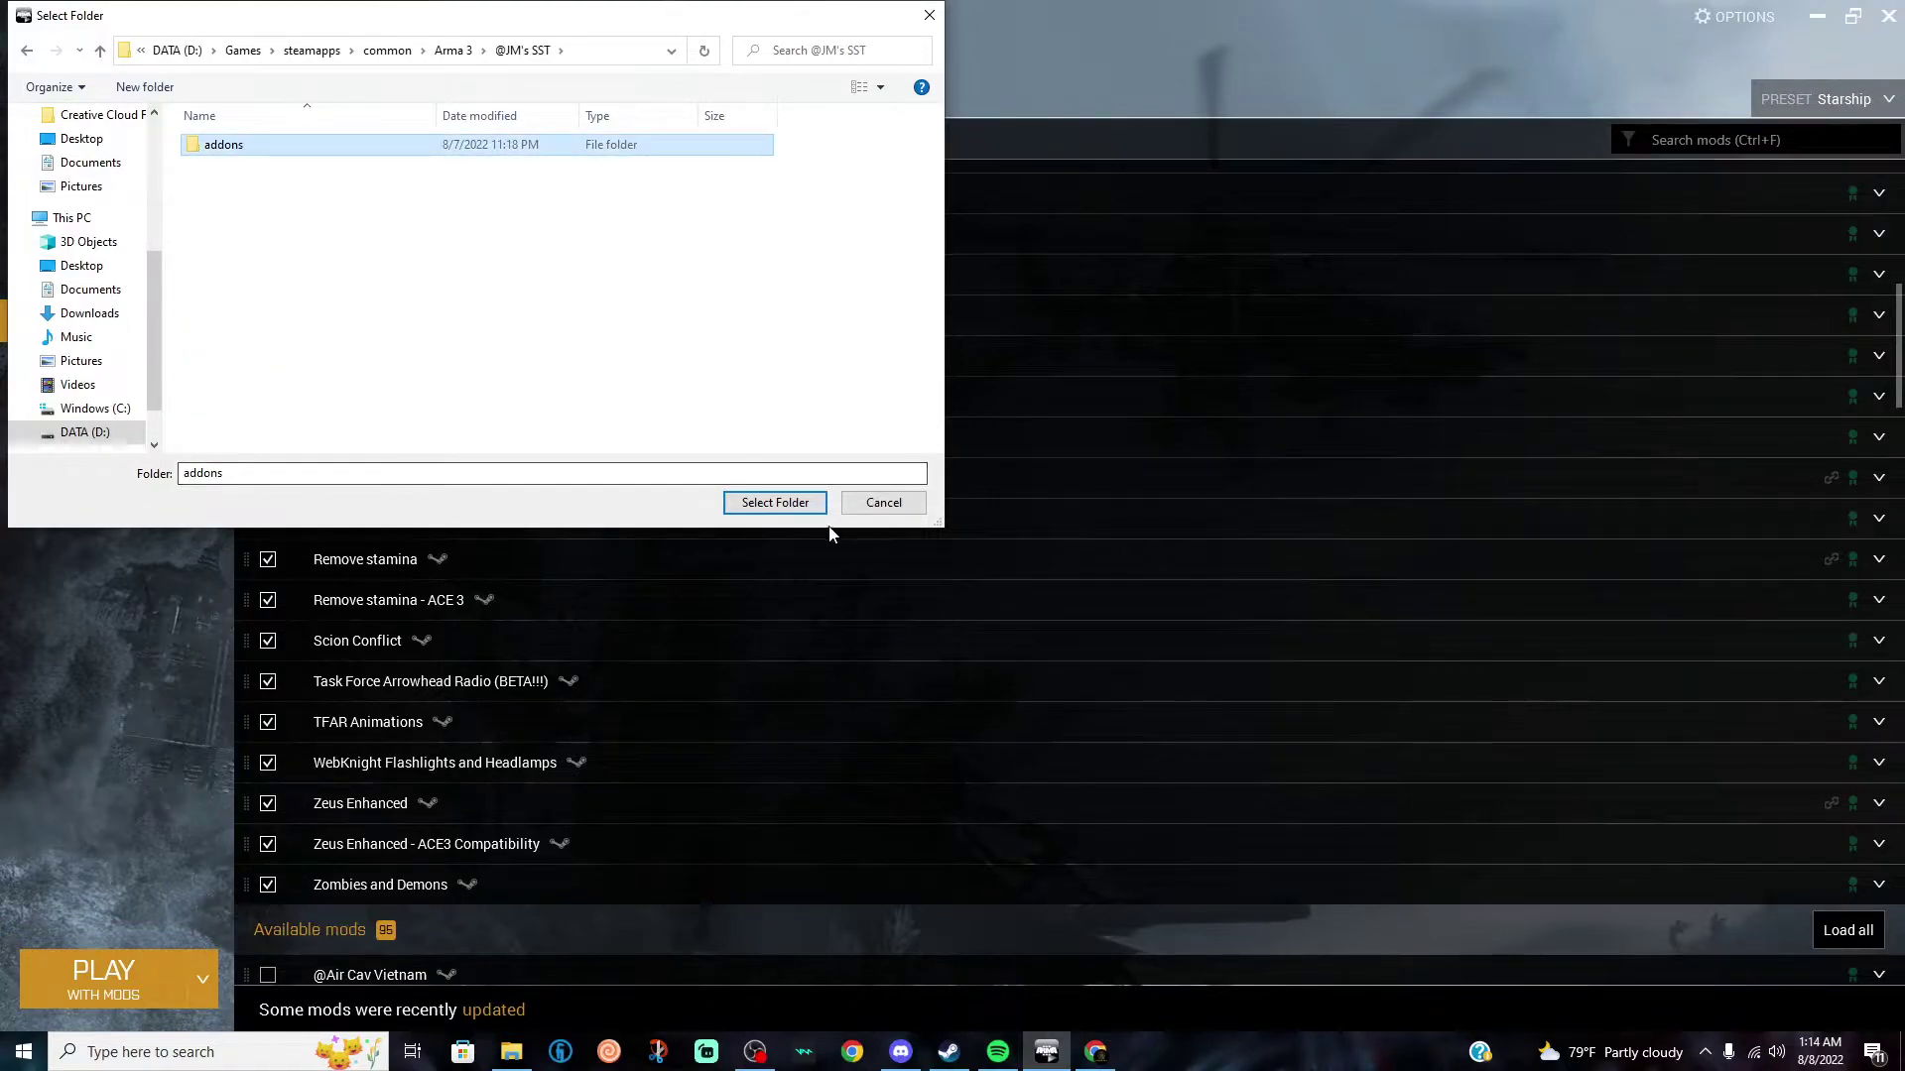
{"action": "left_click", "coordinate": [775, 502]}
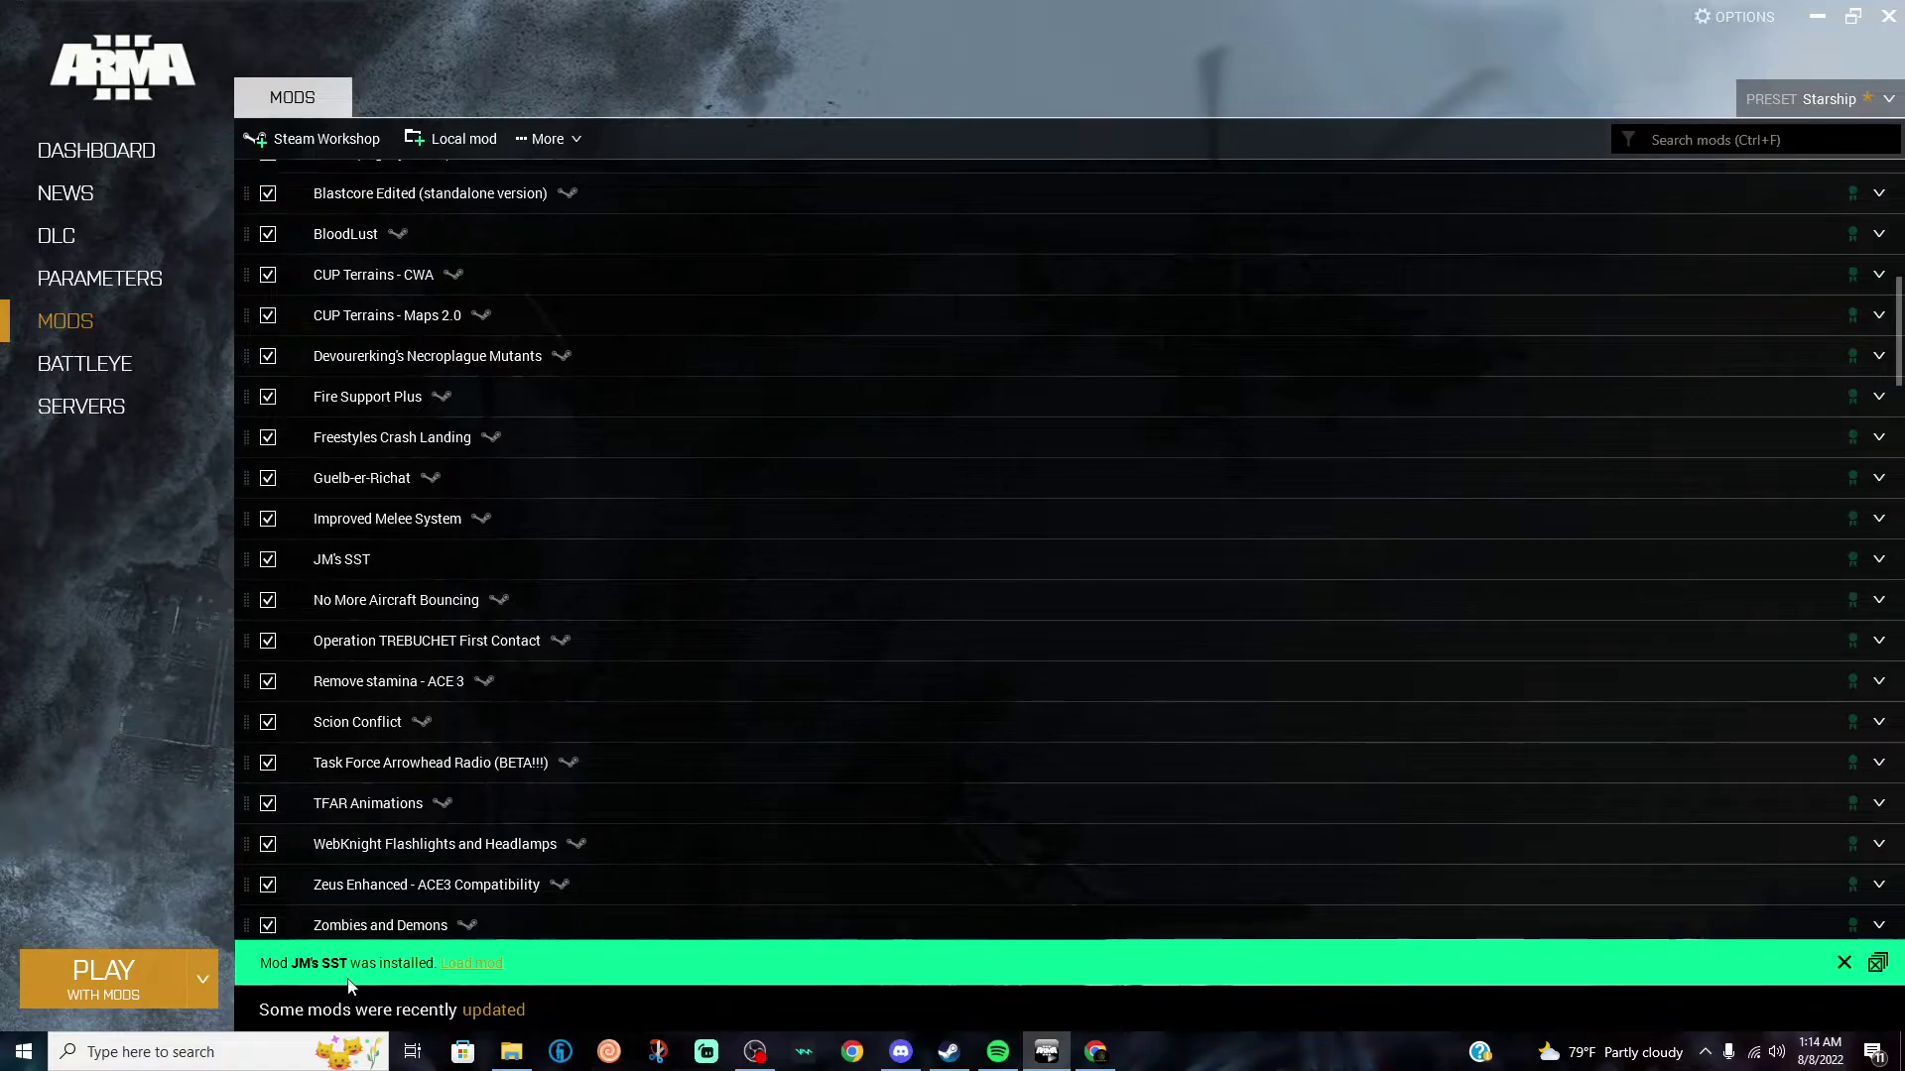
Step: Dismiss the JM's SST installed notice, check its details, and launch the game with mods
{"action": "left_click", "coordinate": [472, 963]}
{"action": "scroll", "coordinate": [1240, 603], "scroll_direction": "down", "scroll_amount": 5}
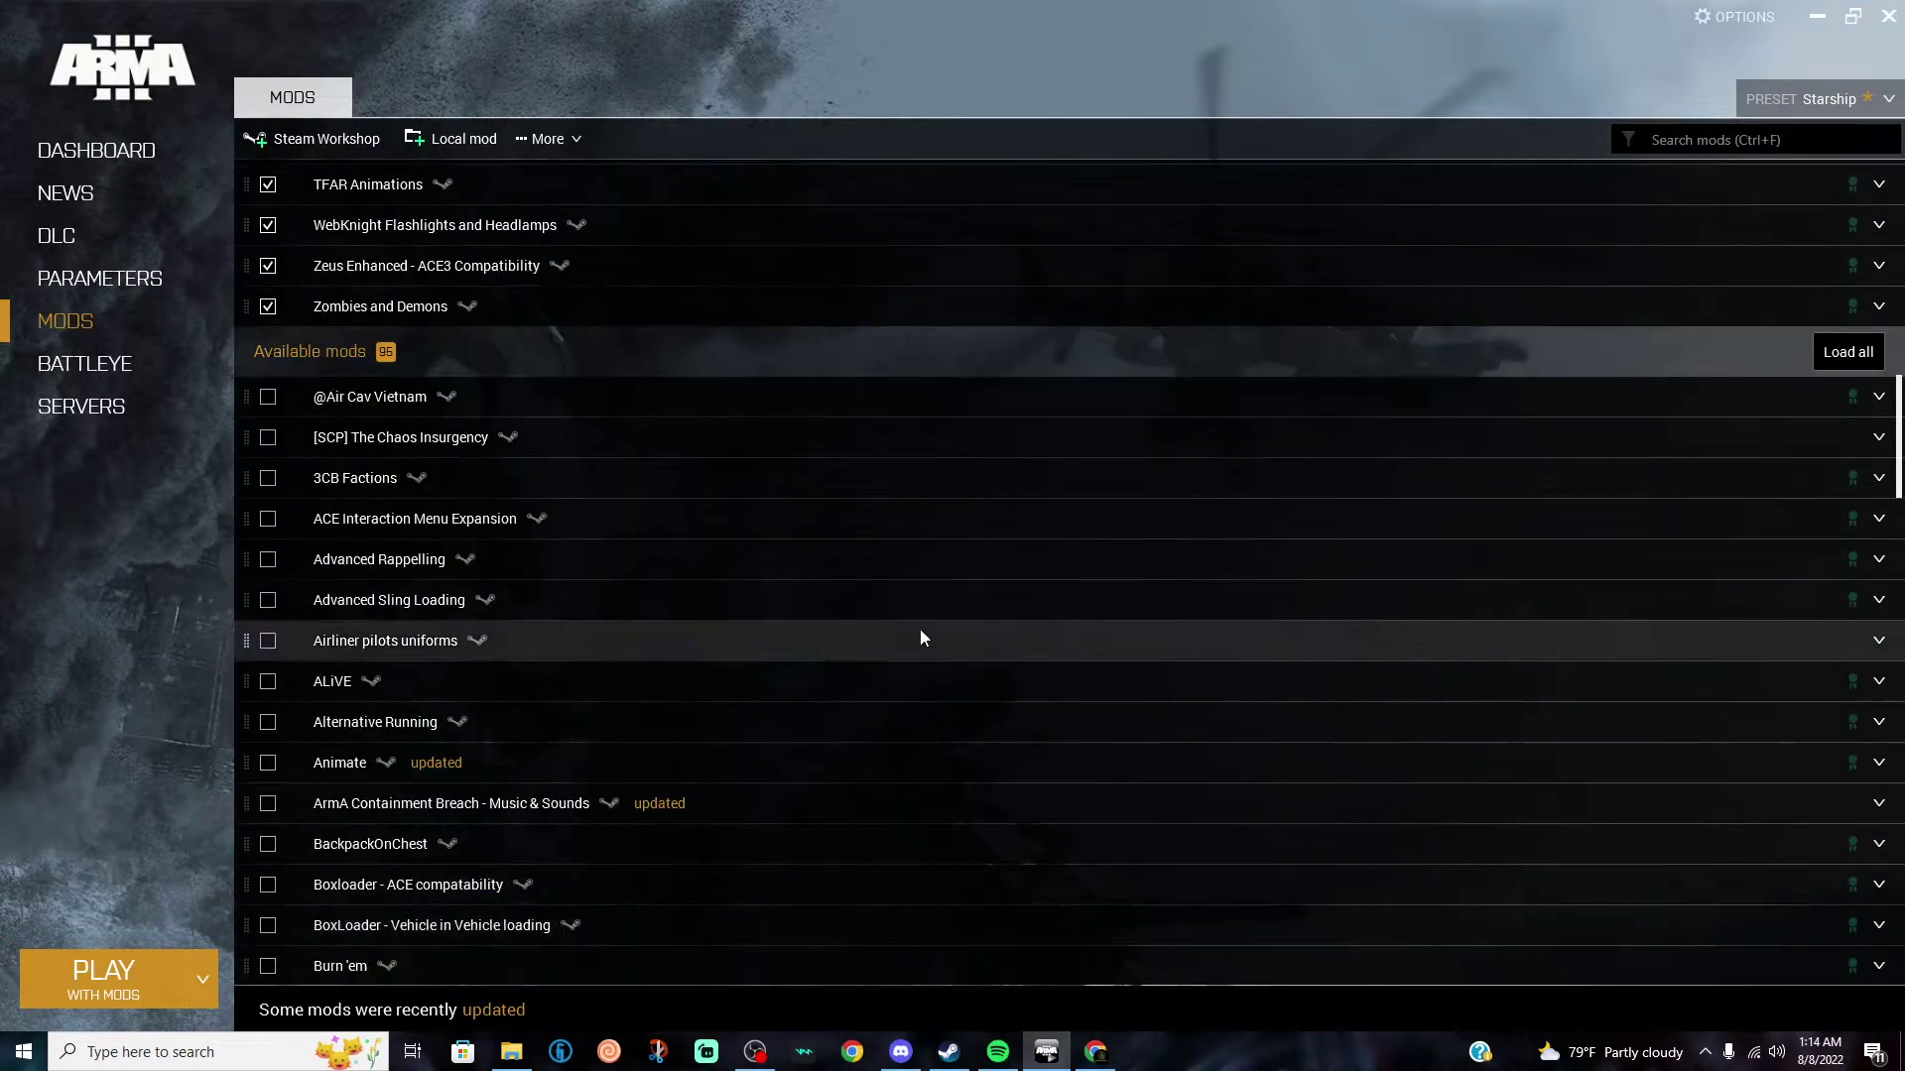
{"action": "scroll", "coordinate": [585, 557], "scroll_direction": "up", "scroll_amount": 4}
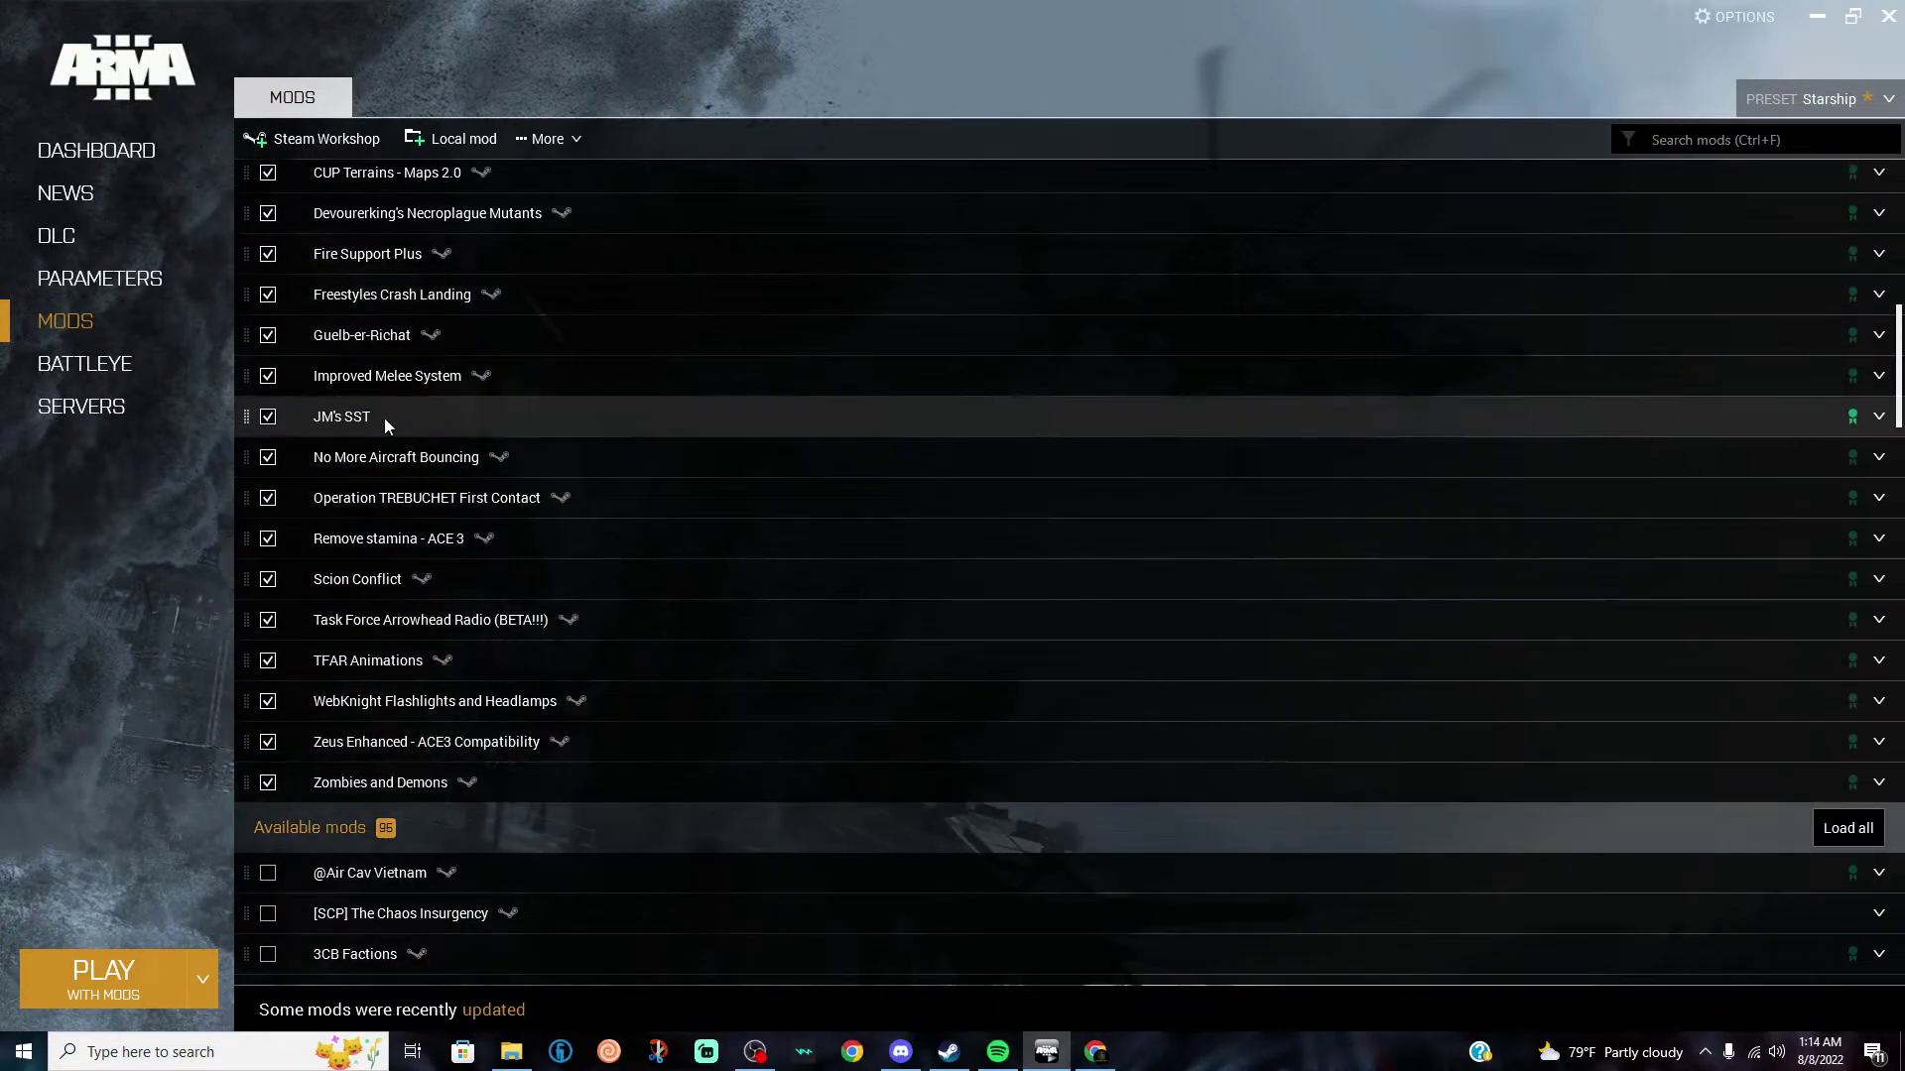
{"action": "left_click", "coordinate": [384, 419]}
{"action": "left_click", "coordinate": [384, 418]}
{"action": "scroll", "coordinate": [1226, 707], "scroll_direction": "up", "scroll_amount": 3}
{"action": "left_click", "coordinate": [142, 985]}
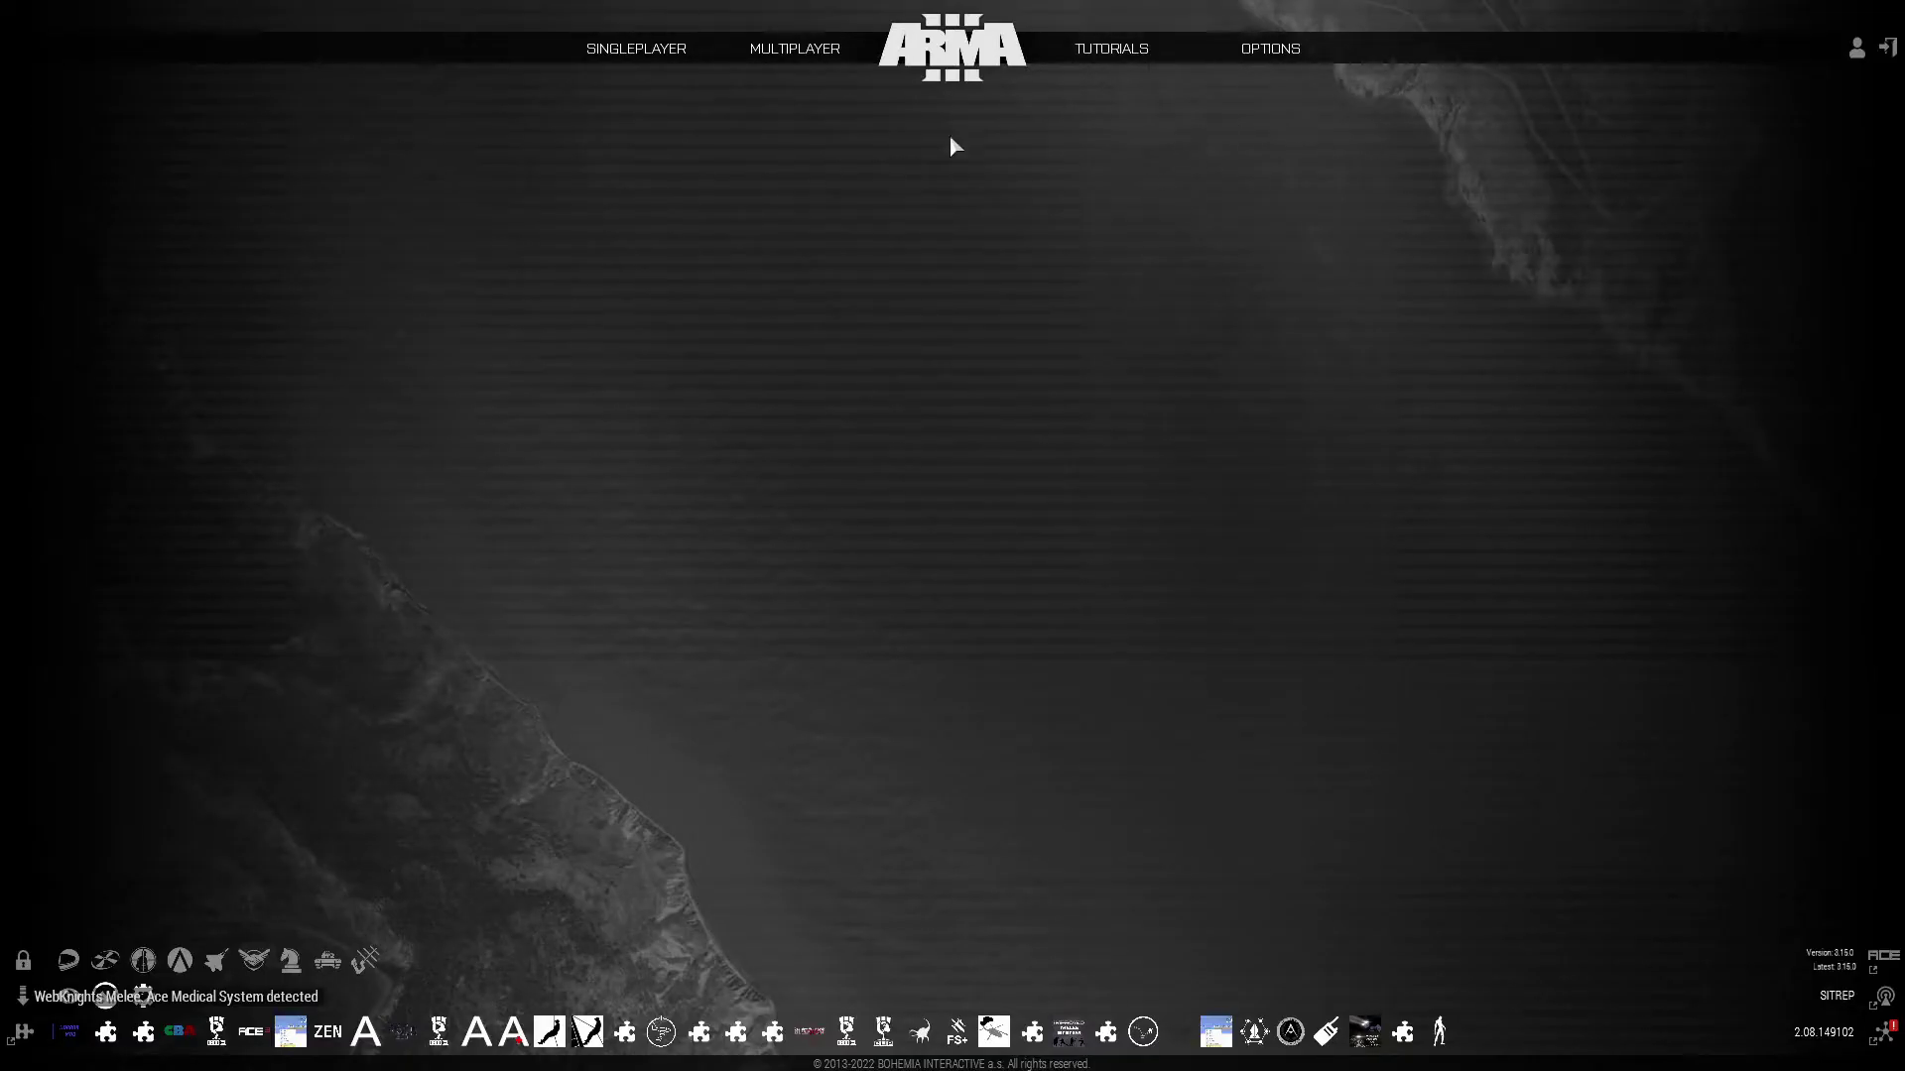
Step: From the Server Browser, host an Internet server with a password and UPnP port forwarding enabled
{"action": "mouse_move", "coordinate": [794, 48]}
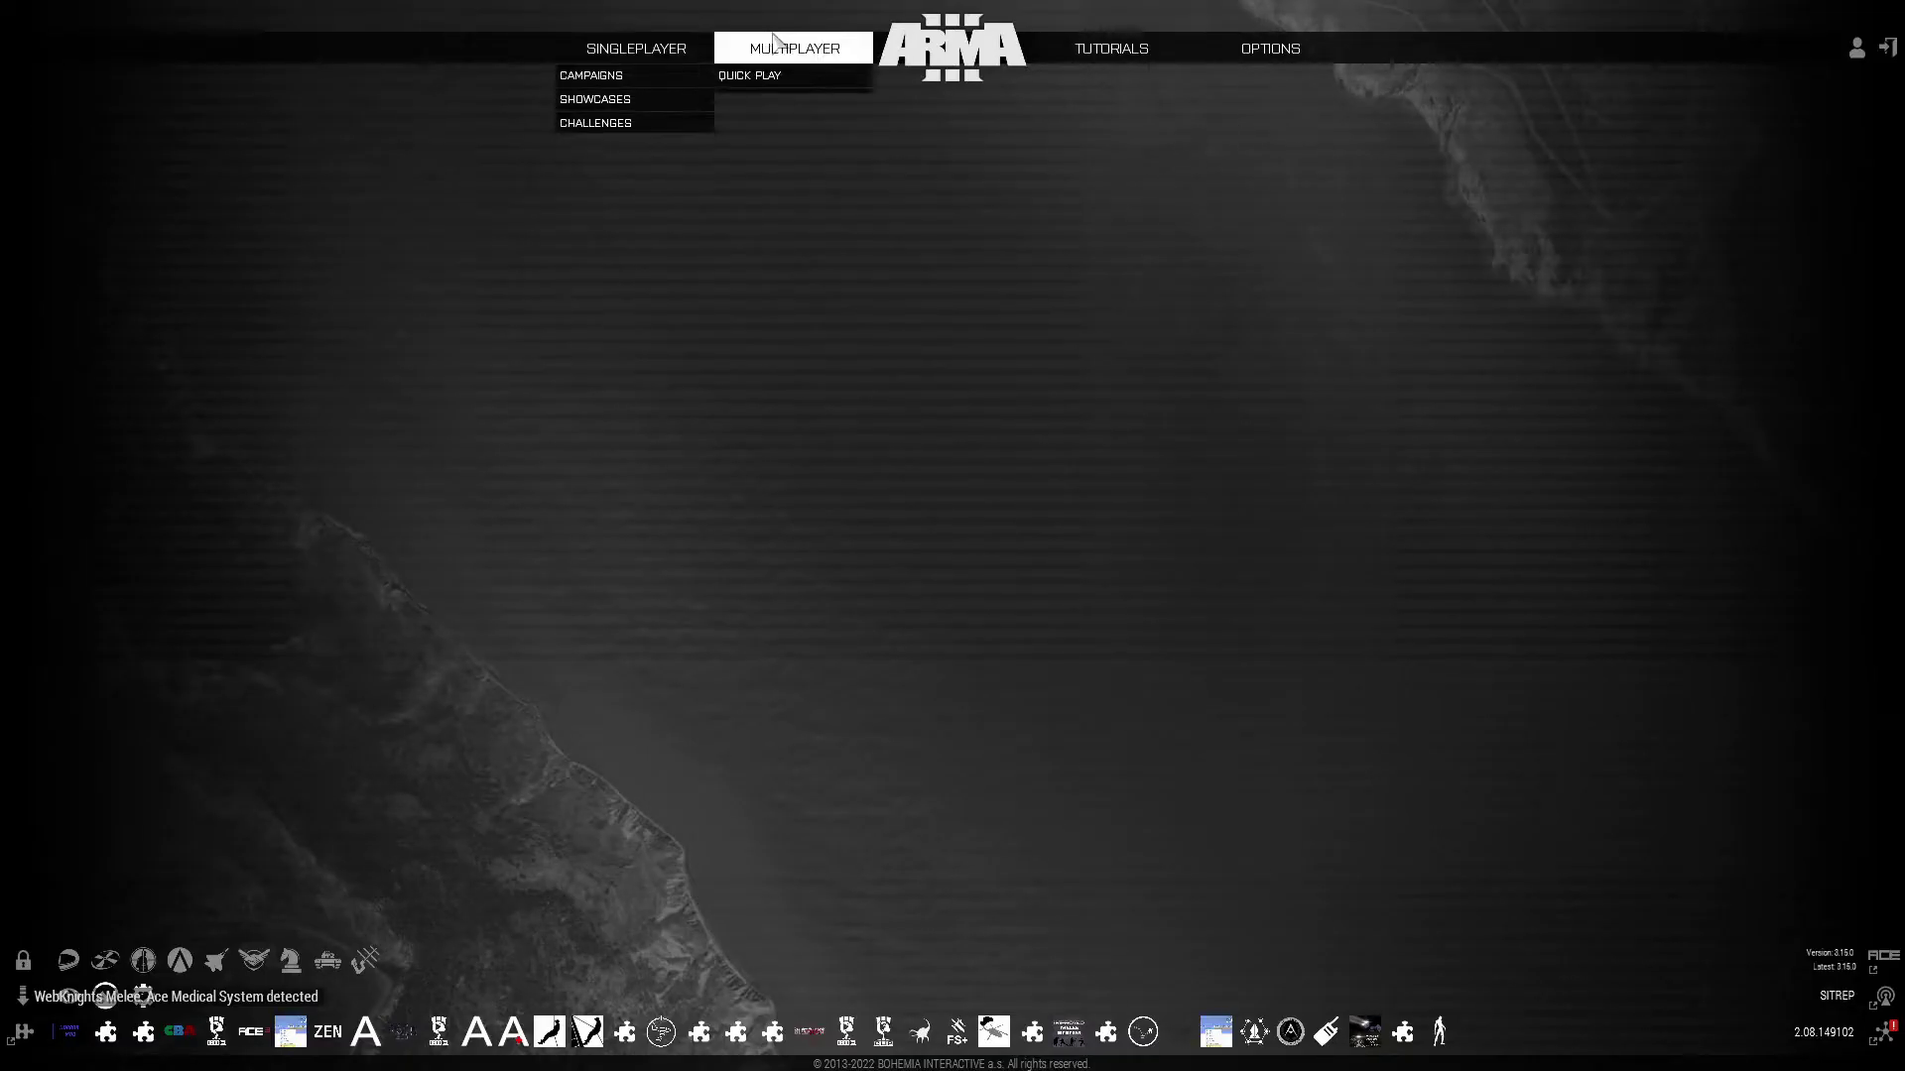
{"action": "left_click", "coordinate": [809, 98]}
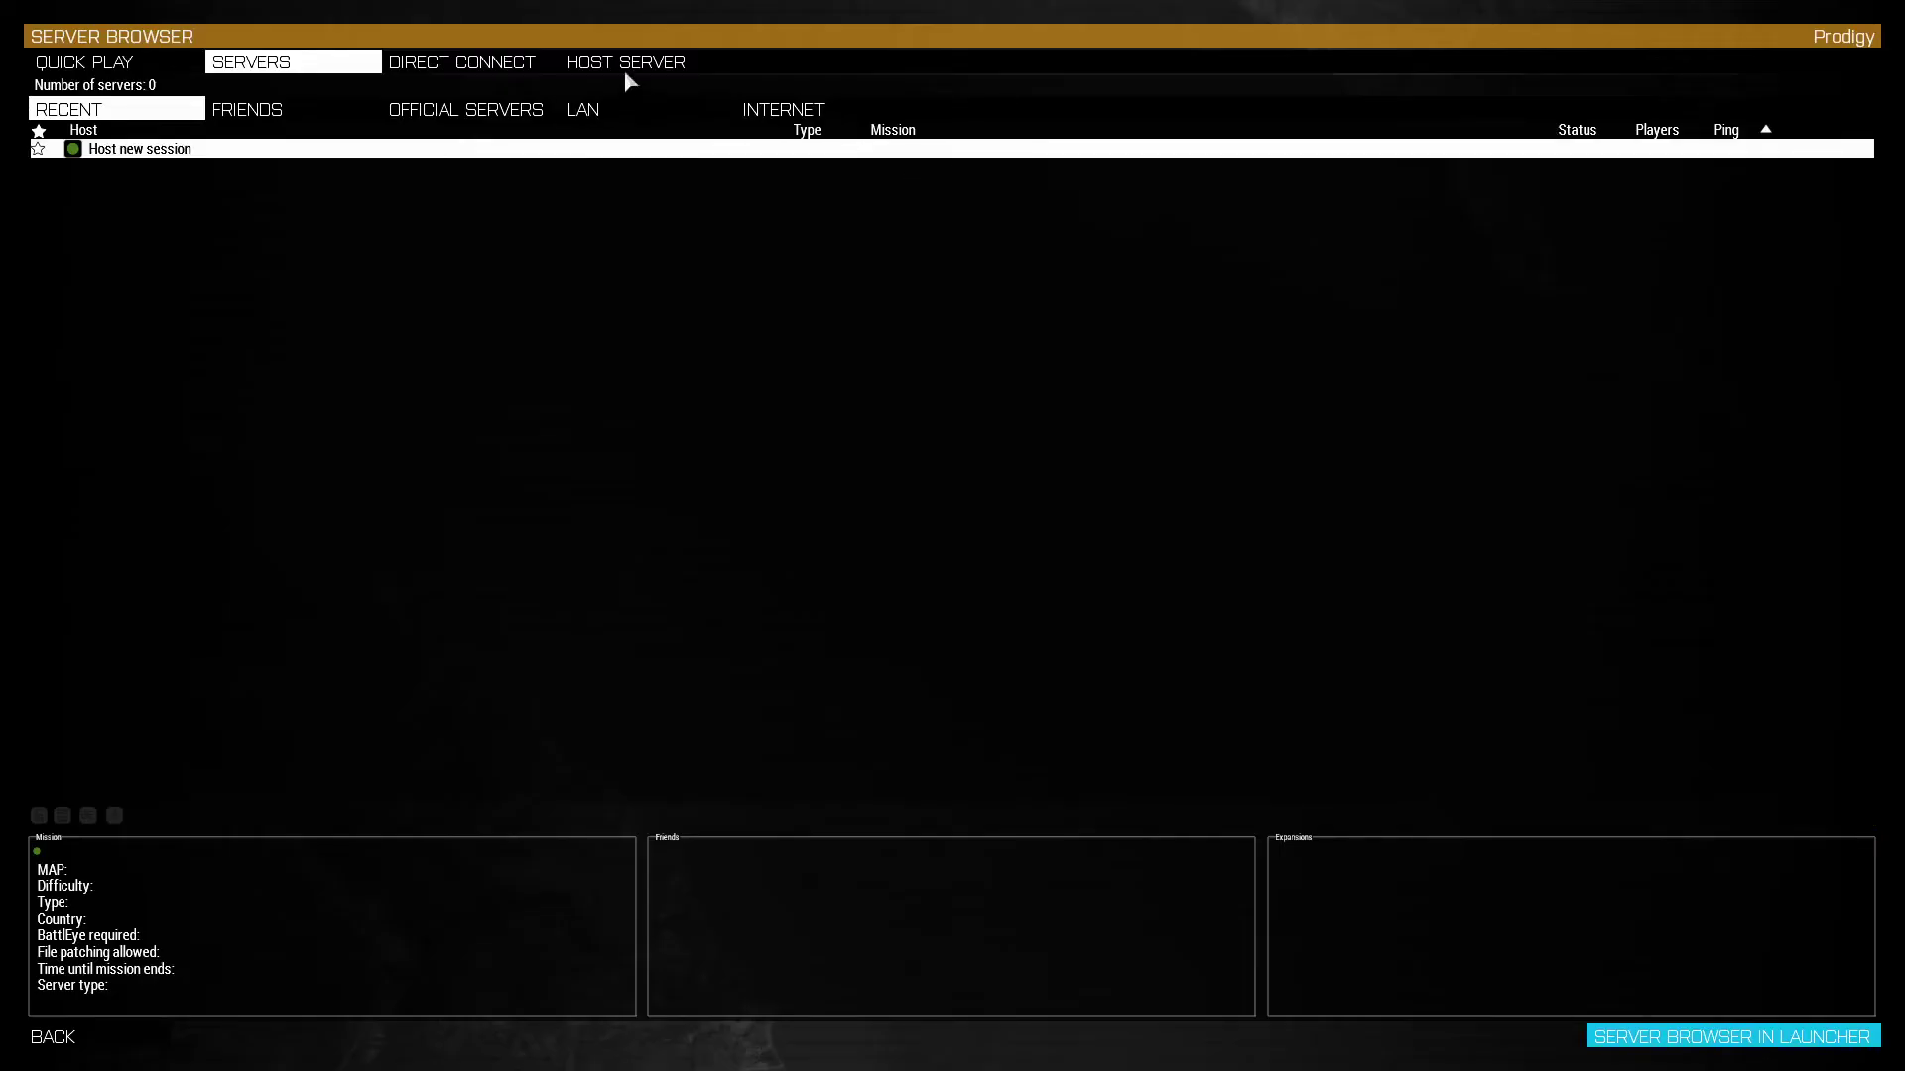
{"action": "left_click", "coordinate": [663, 70]}
{"action": "left_click", "coordinate": [1117, 454]}
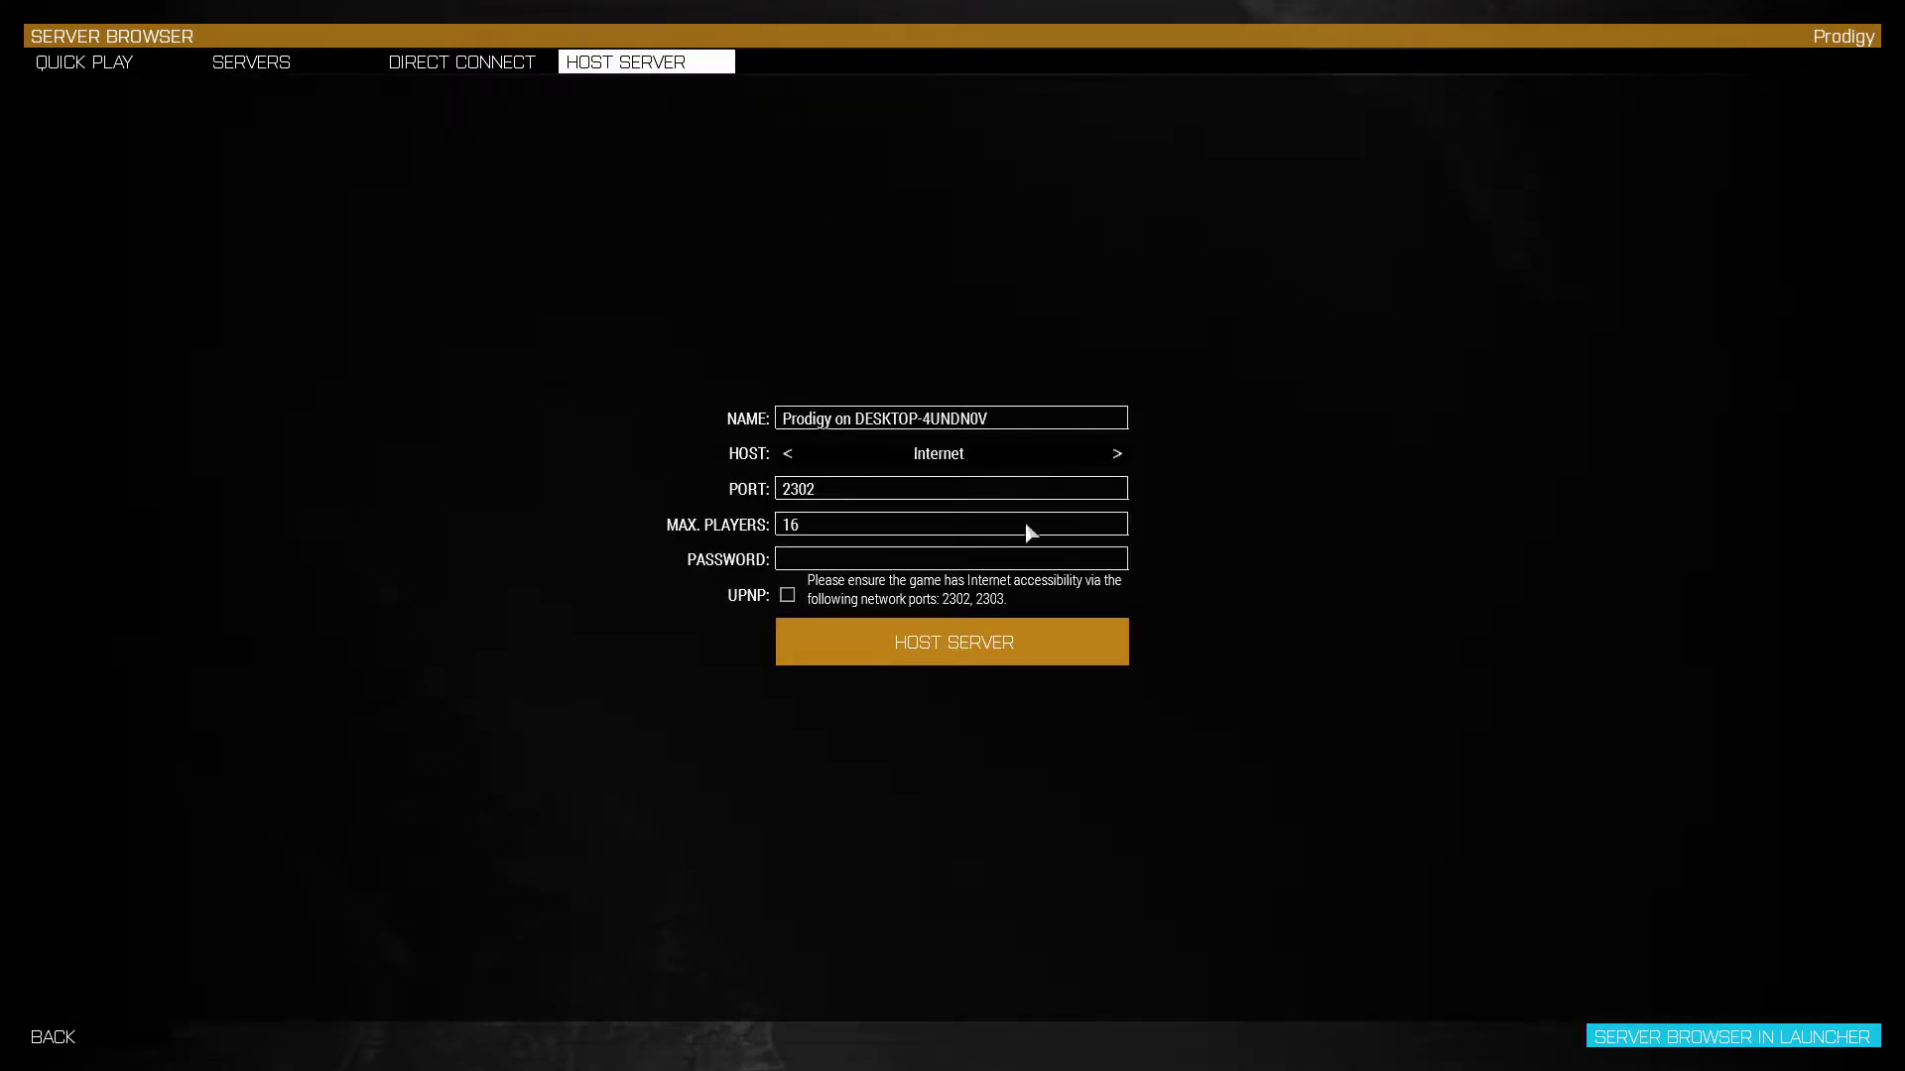
{"action": "left_click", "coordinate": [813, 569]}
{"action": "type", "text": "33"}
{"action": "left_click", "coordinate": [787, 595]}
{"action": "left_click", "coordinate": [910, 639]}
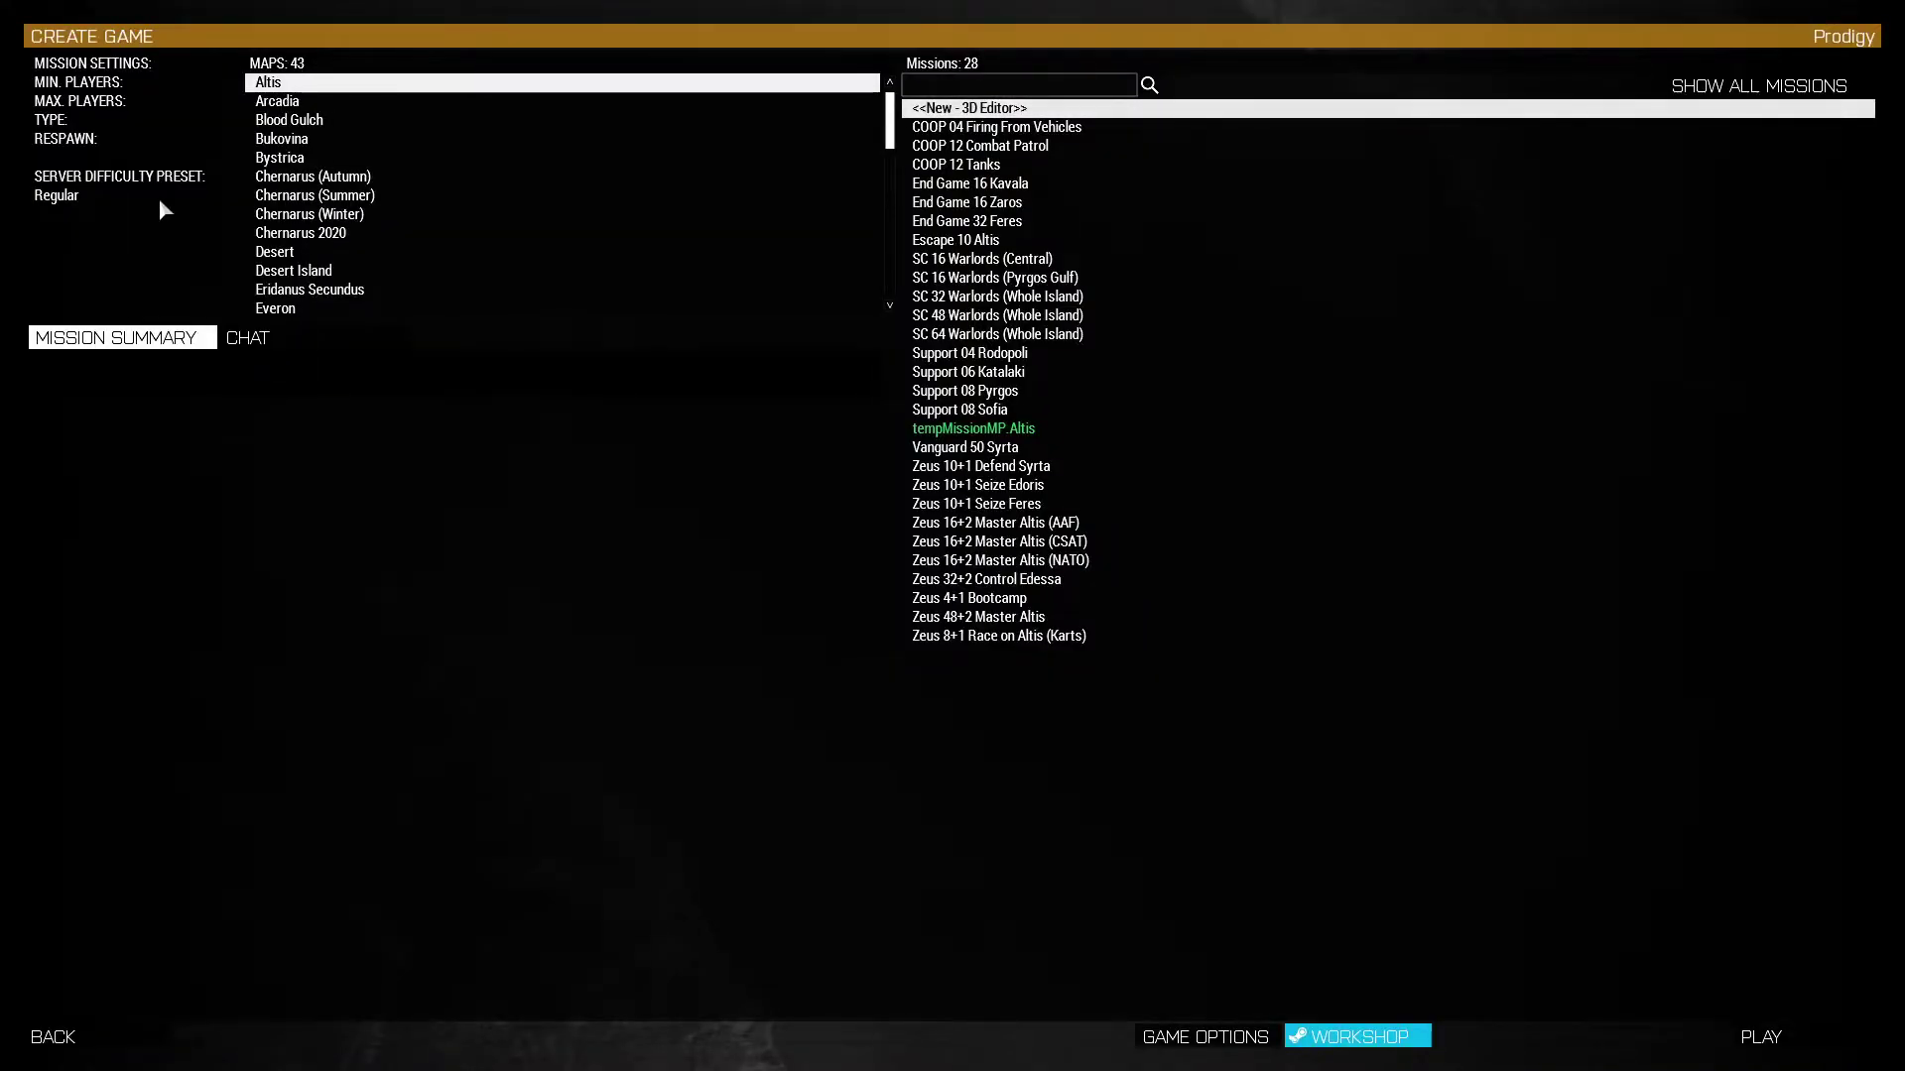
Step: Scroll past Desert Island, Eridanus Secundus and Archipelago, select Guelb er Richat and play it
{"action": "left_click", "coordinate": [282, 273]}
{"action": "scroll", "coordinate": [289, 251], "scroll_direction": "down", "scroll_amount": 2}
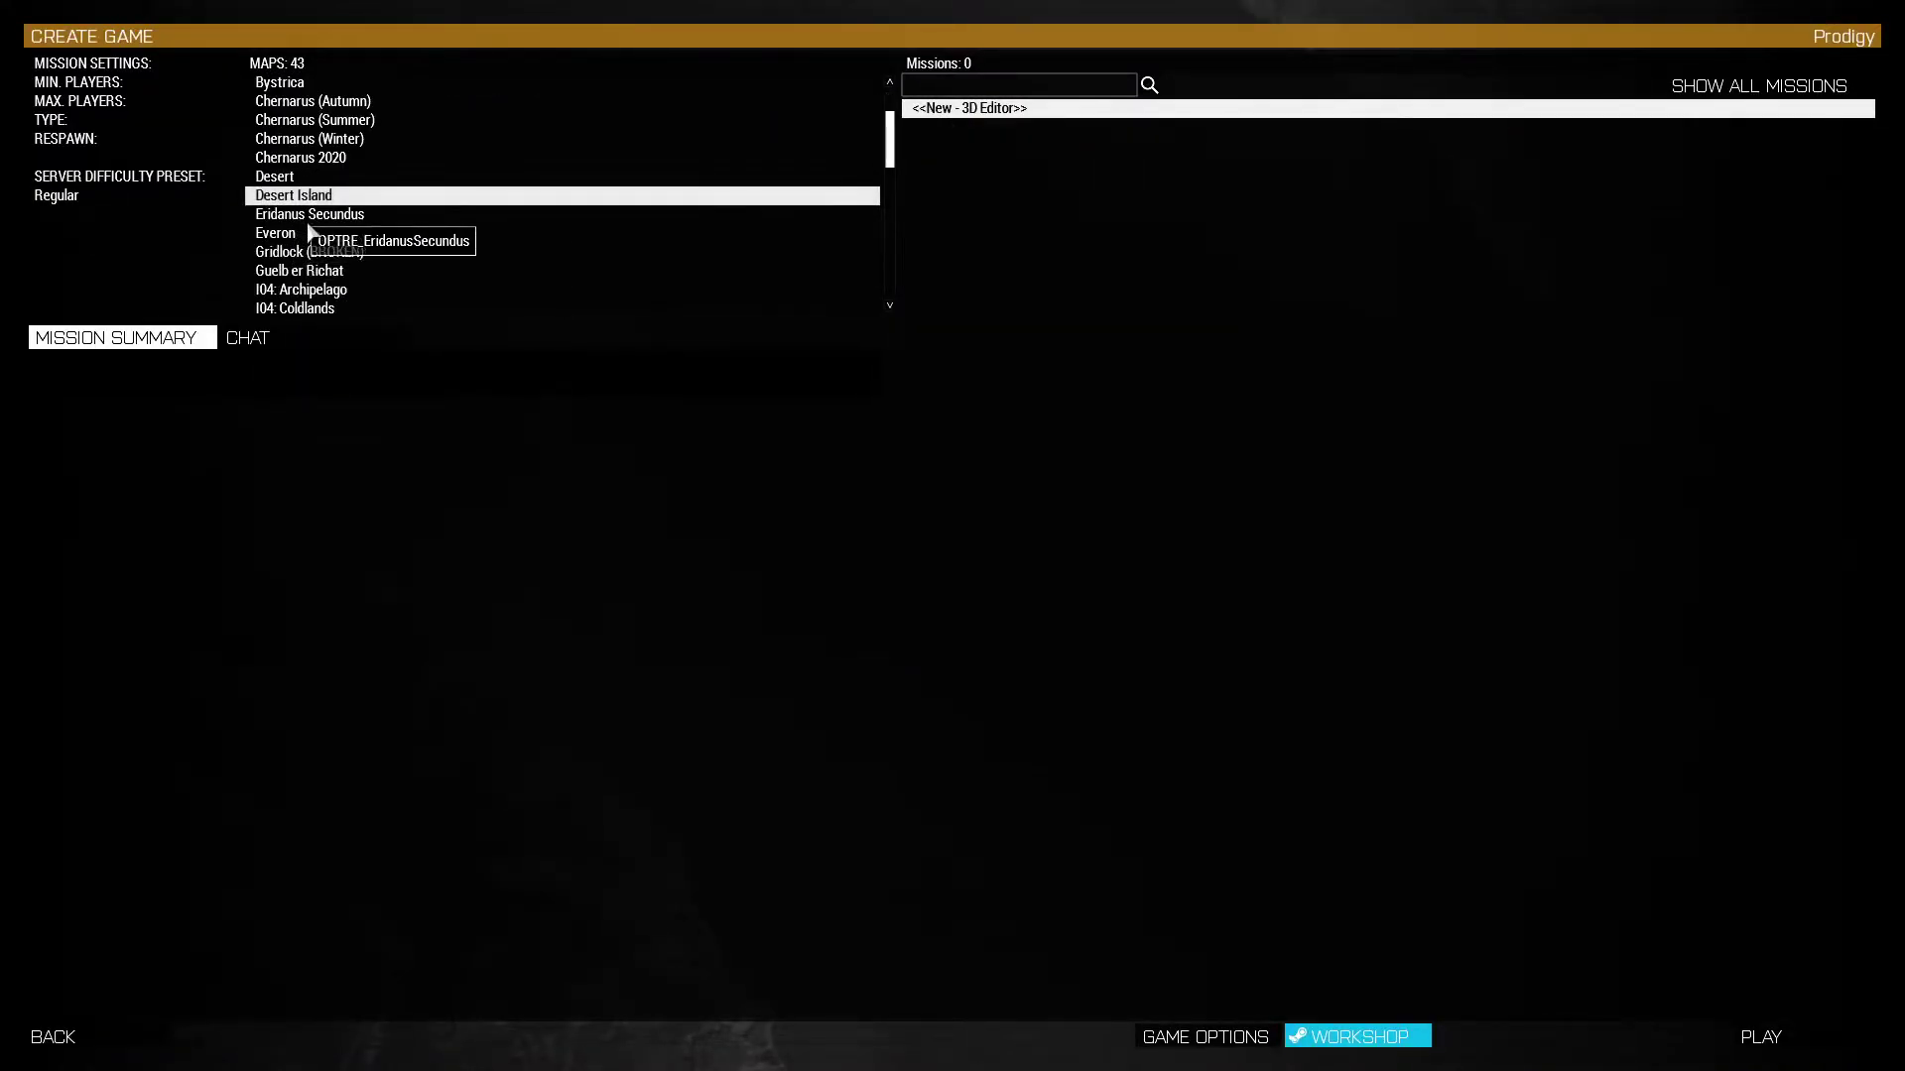
{"action": "left_click", "coordinate": [311, 214]}
{"action": "scroll", "coordinate": [377, 291], "scroll_direction": "down", "scroll_amount": 2}
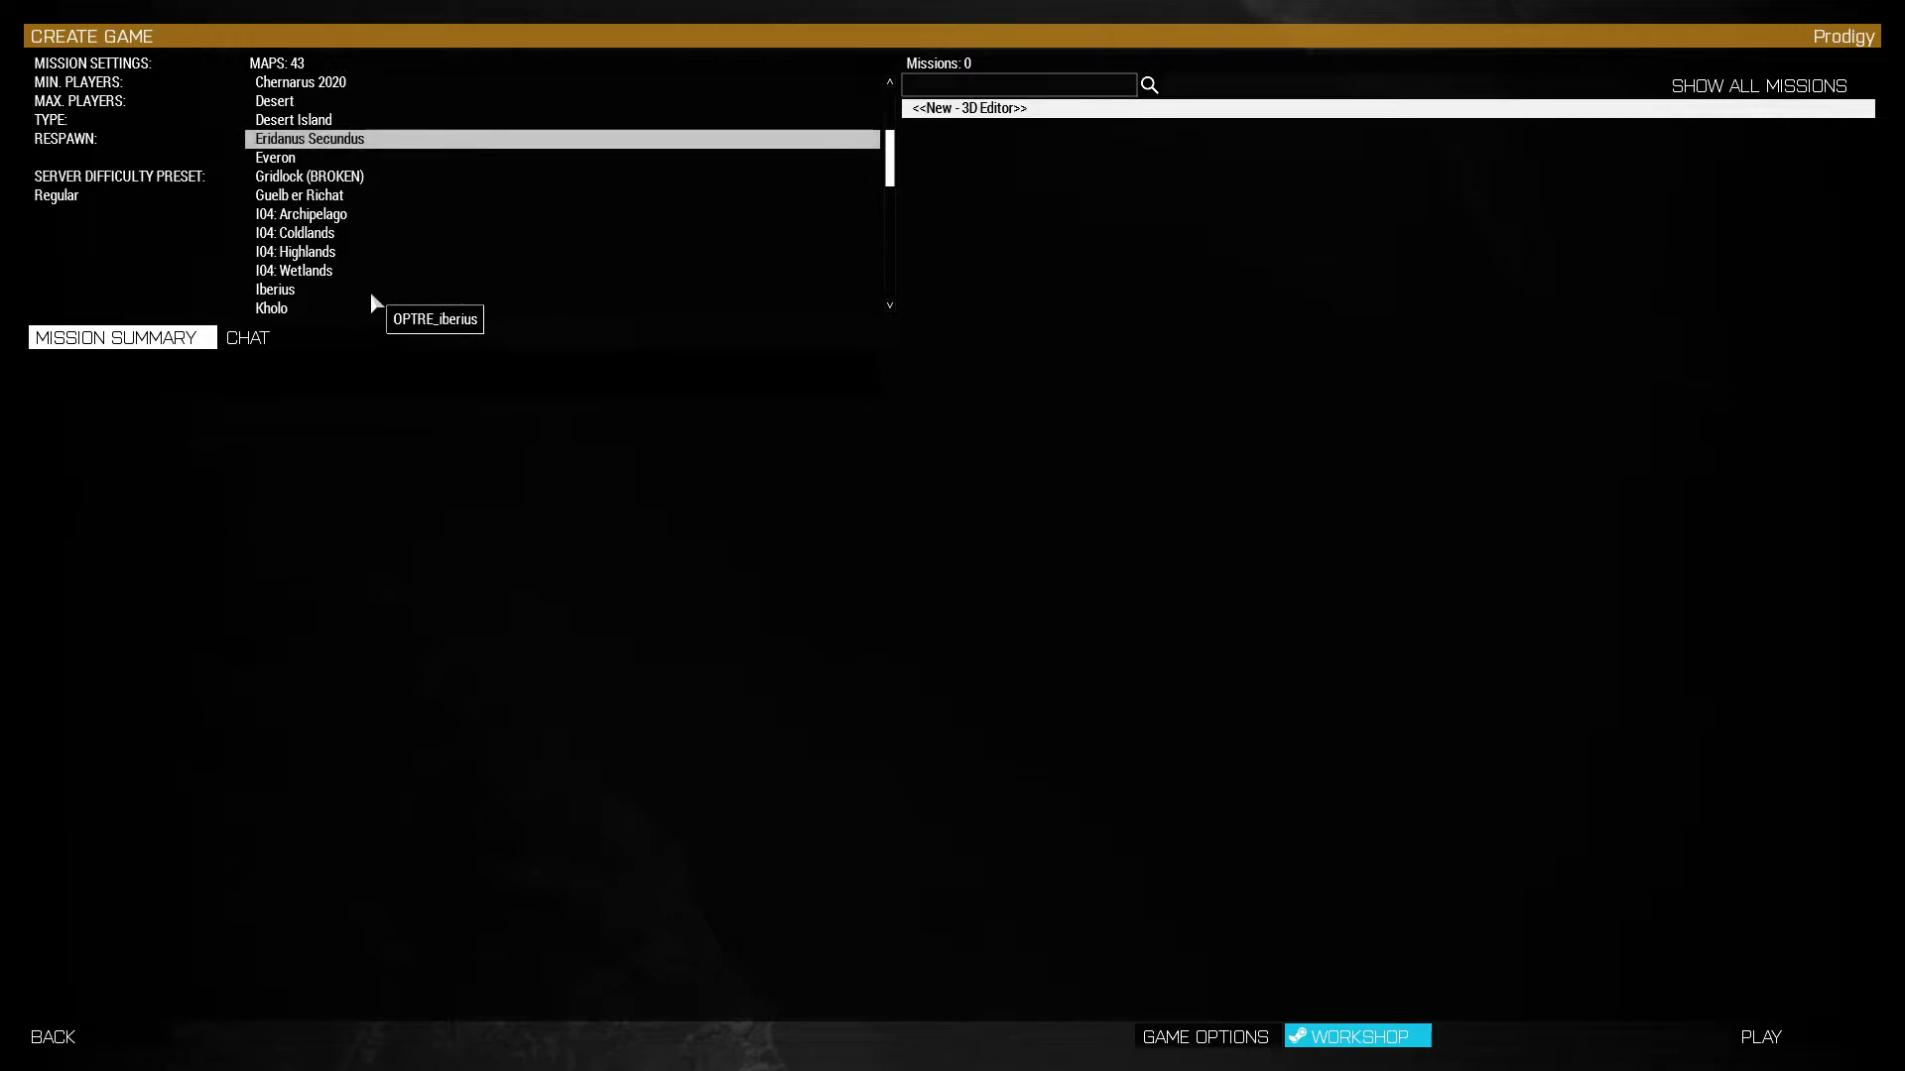
{"action": "left_click", "coordinate": [353, 216]}
{"action": "scroll", "coordinate": [702, 272], "scroll_direction": "down", "scroll_amount": 1}
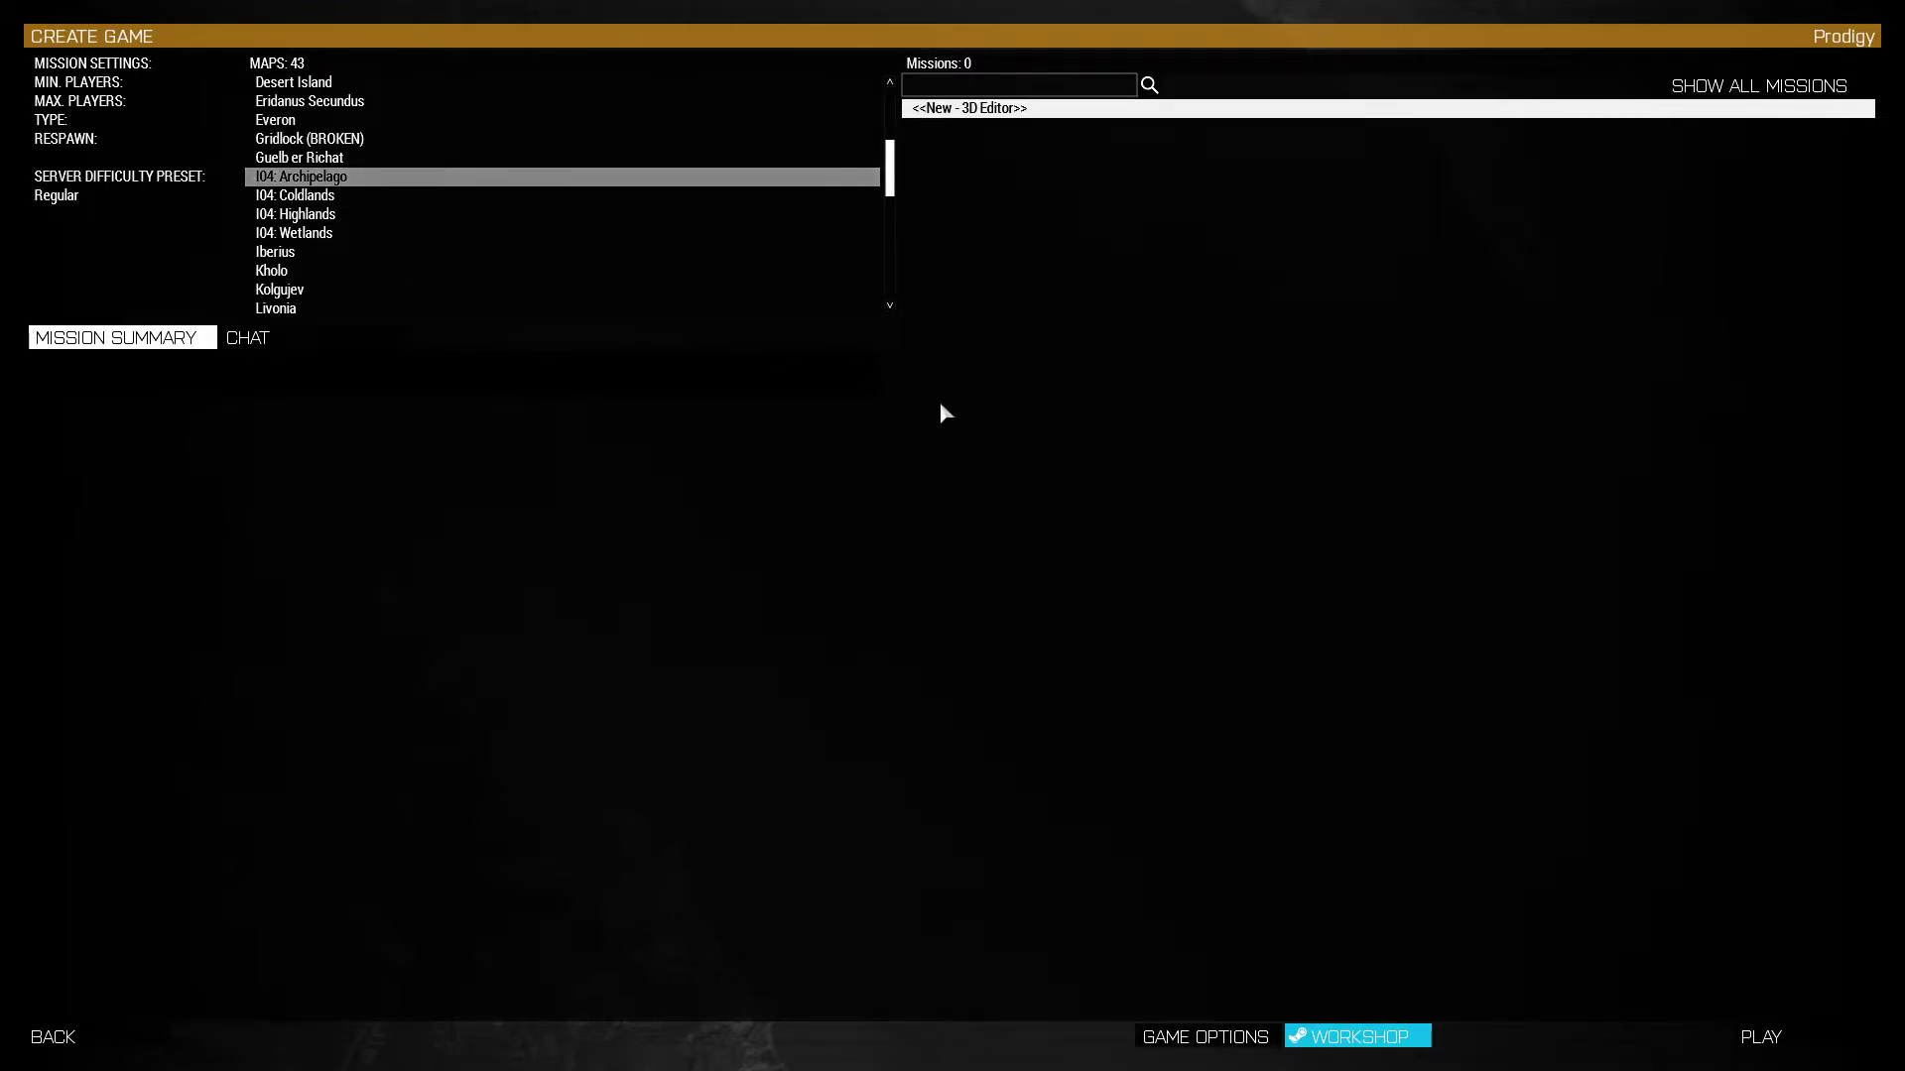
{"action": "scroll", "coordinate": [596, 310], "scroll_direction": "down", "scroll_amount": 3}
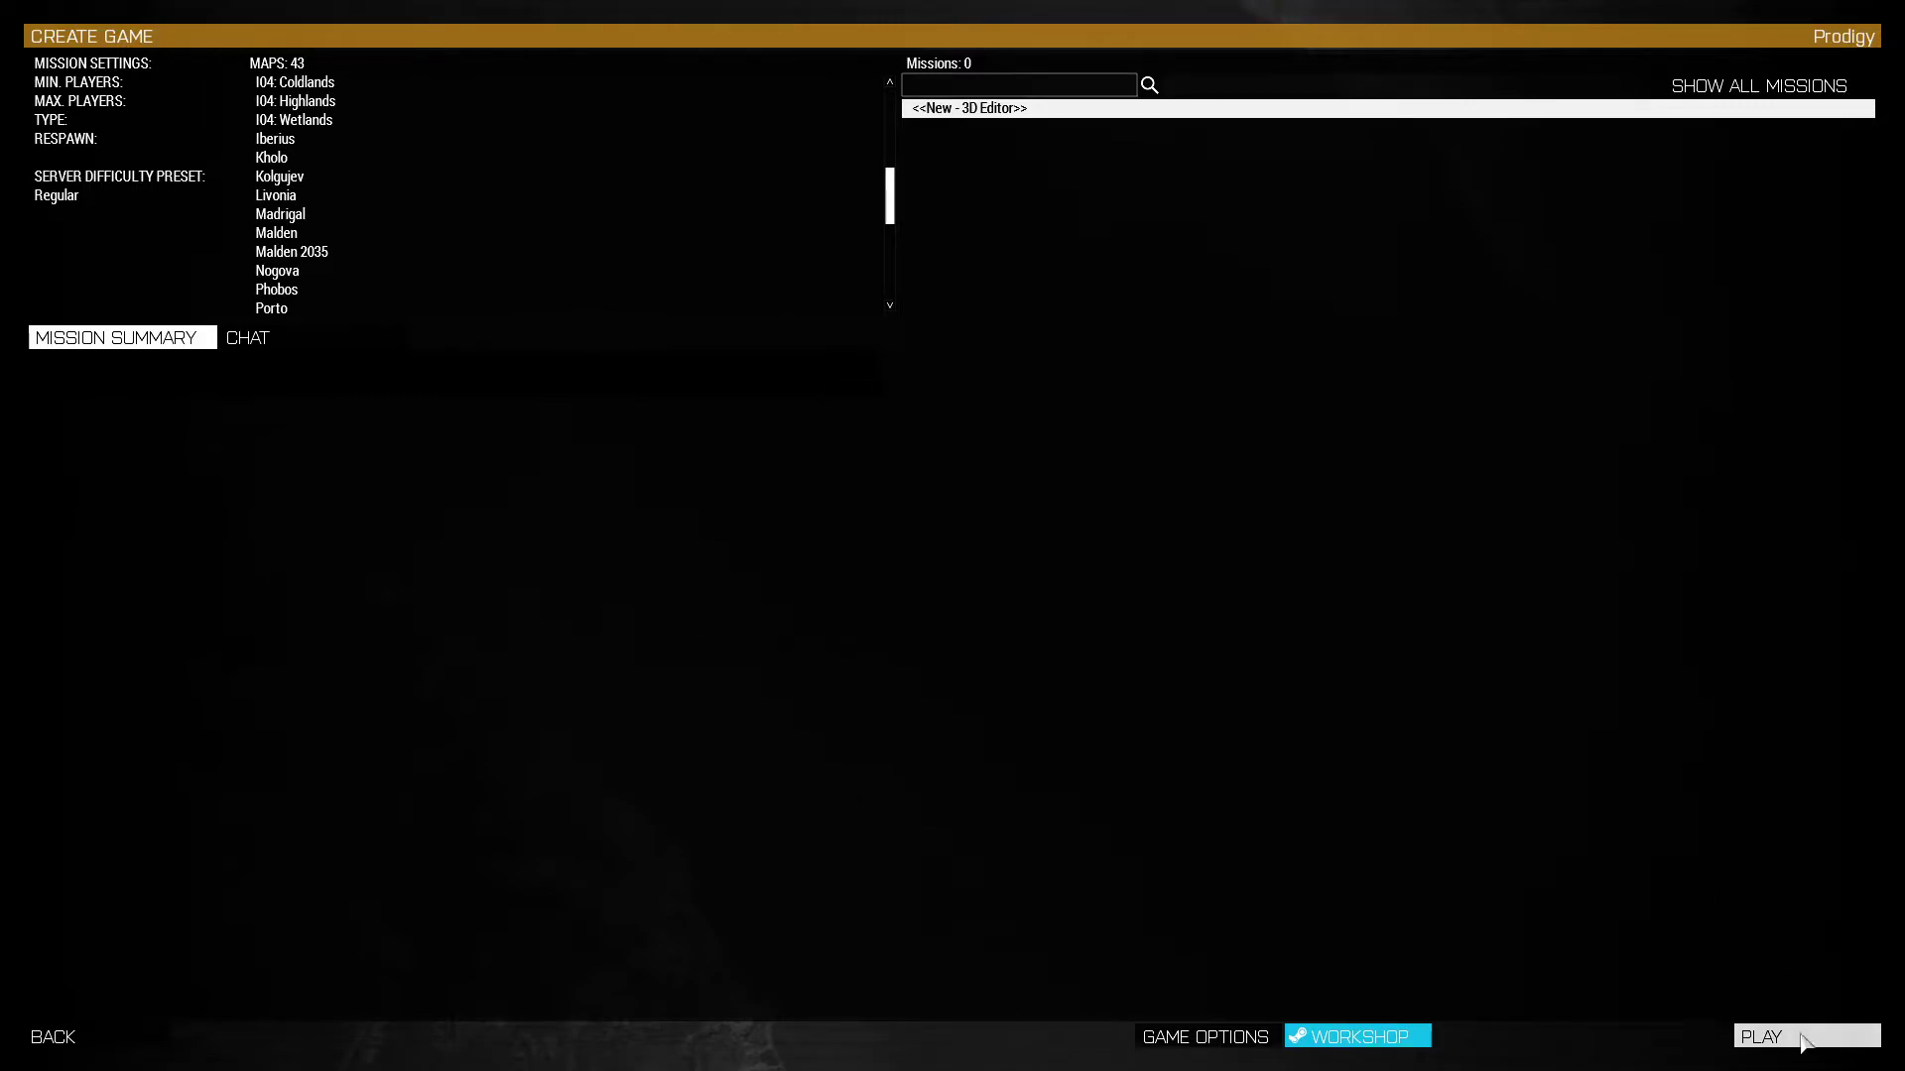
{"action": "scroll", "coordinate": [371, 283], "scroll_direction": "up", "scroll_amount": 5}
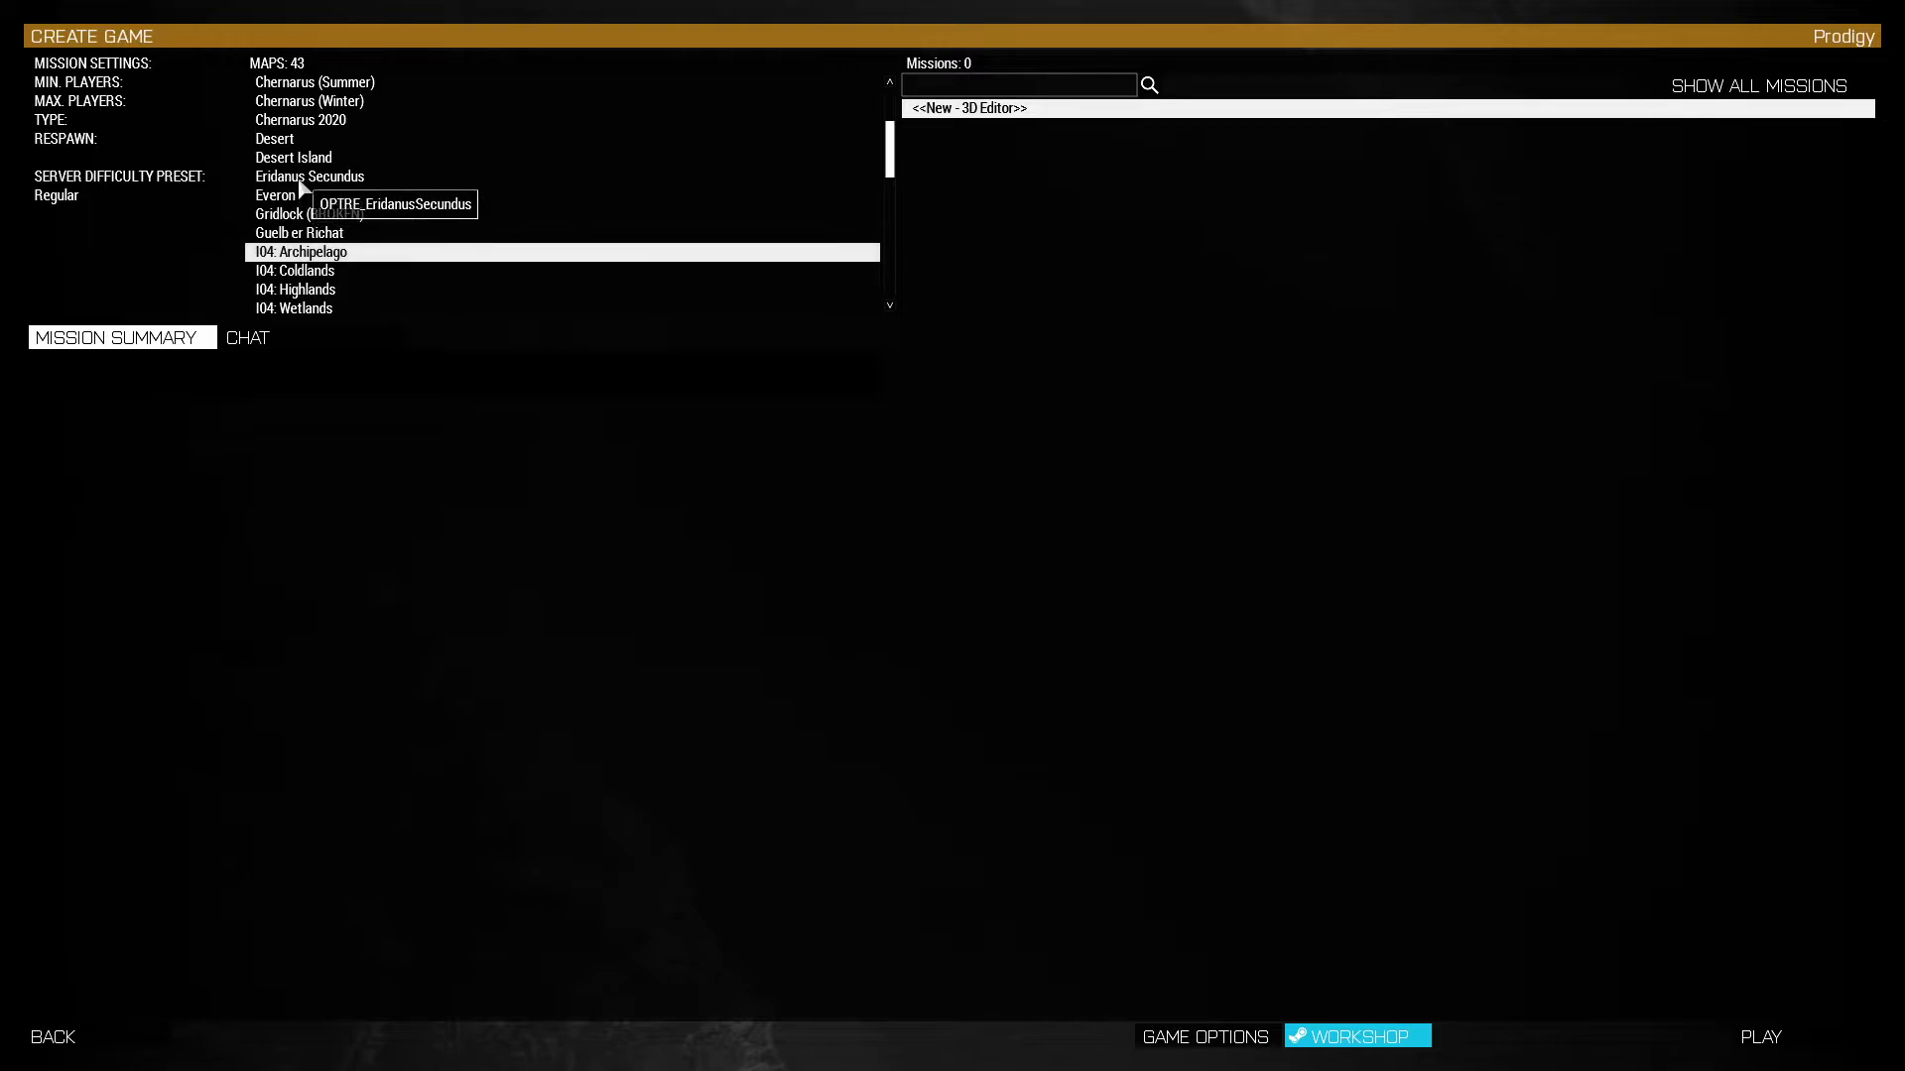
{"action": "left_click", "coordinate": [319, 234]}
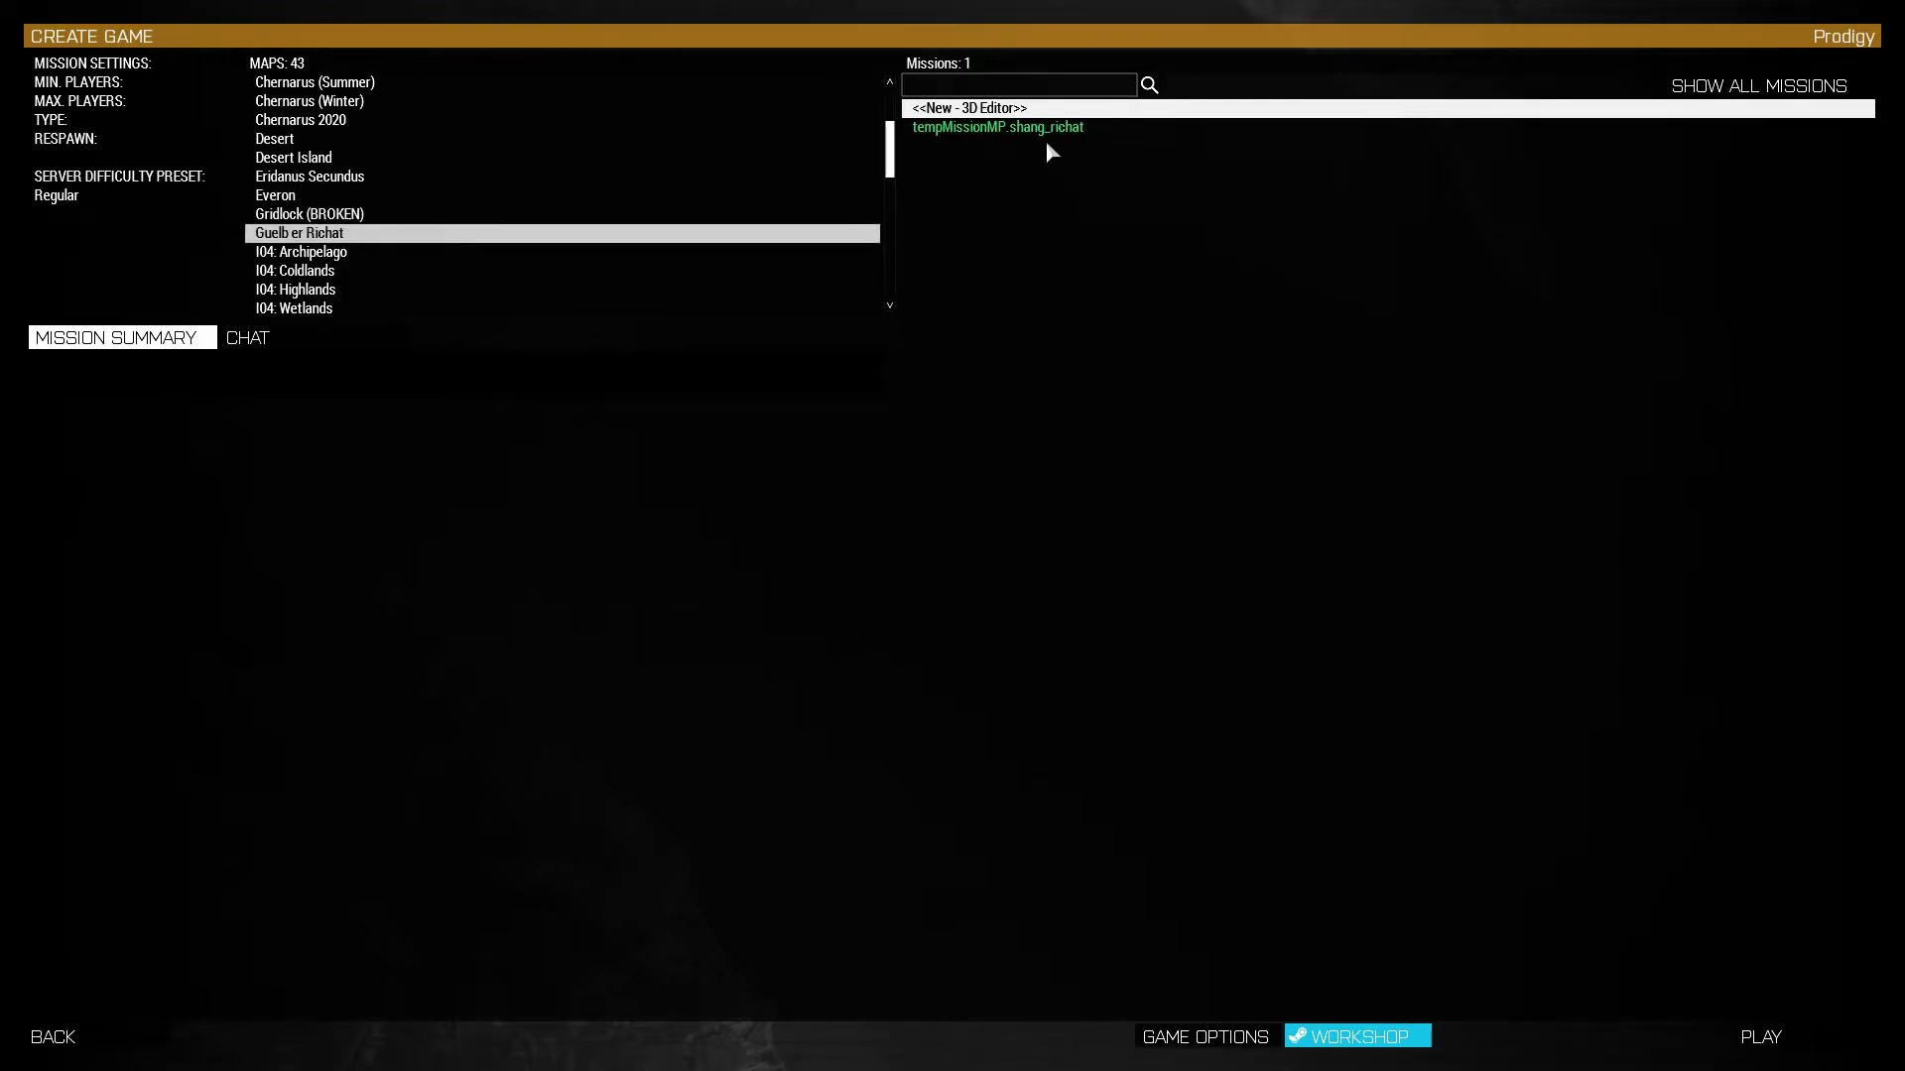
{"action": "left_click", "coordinate": [1790, 1038]}
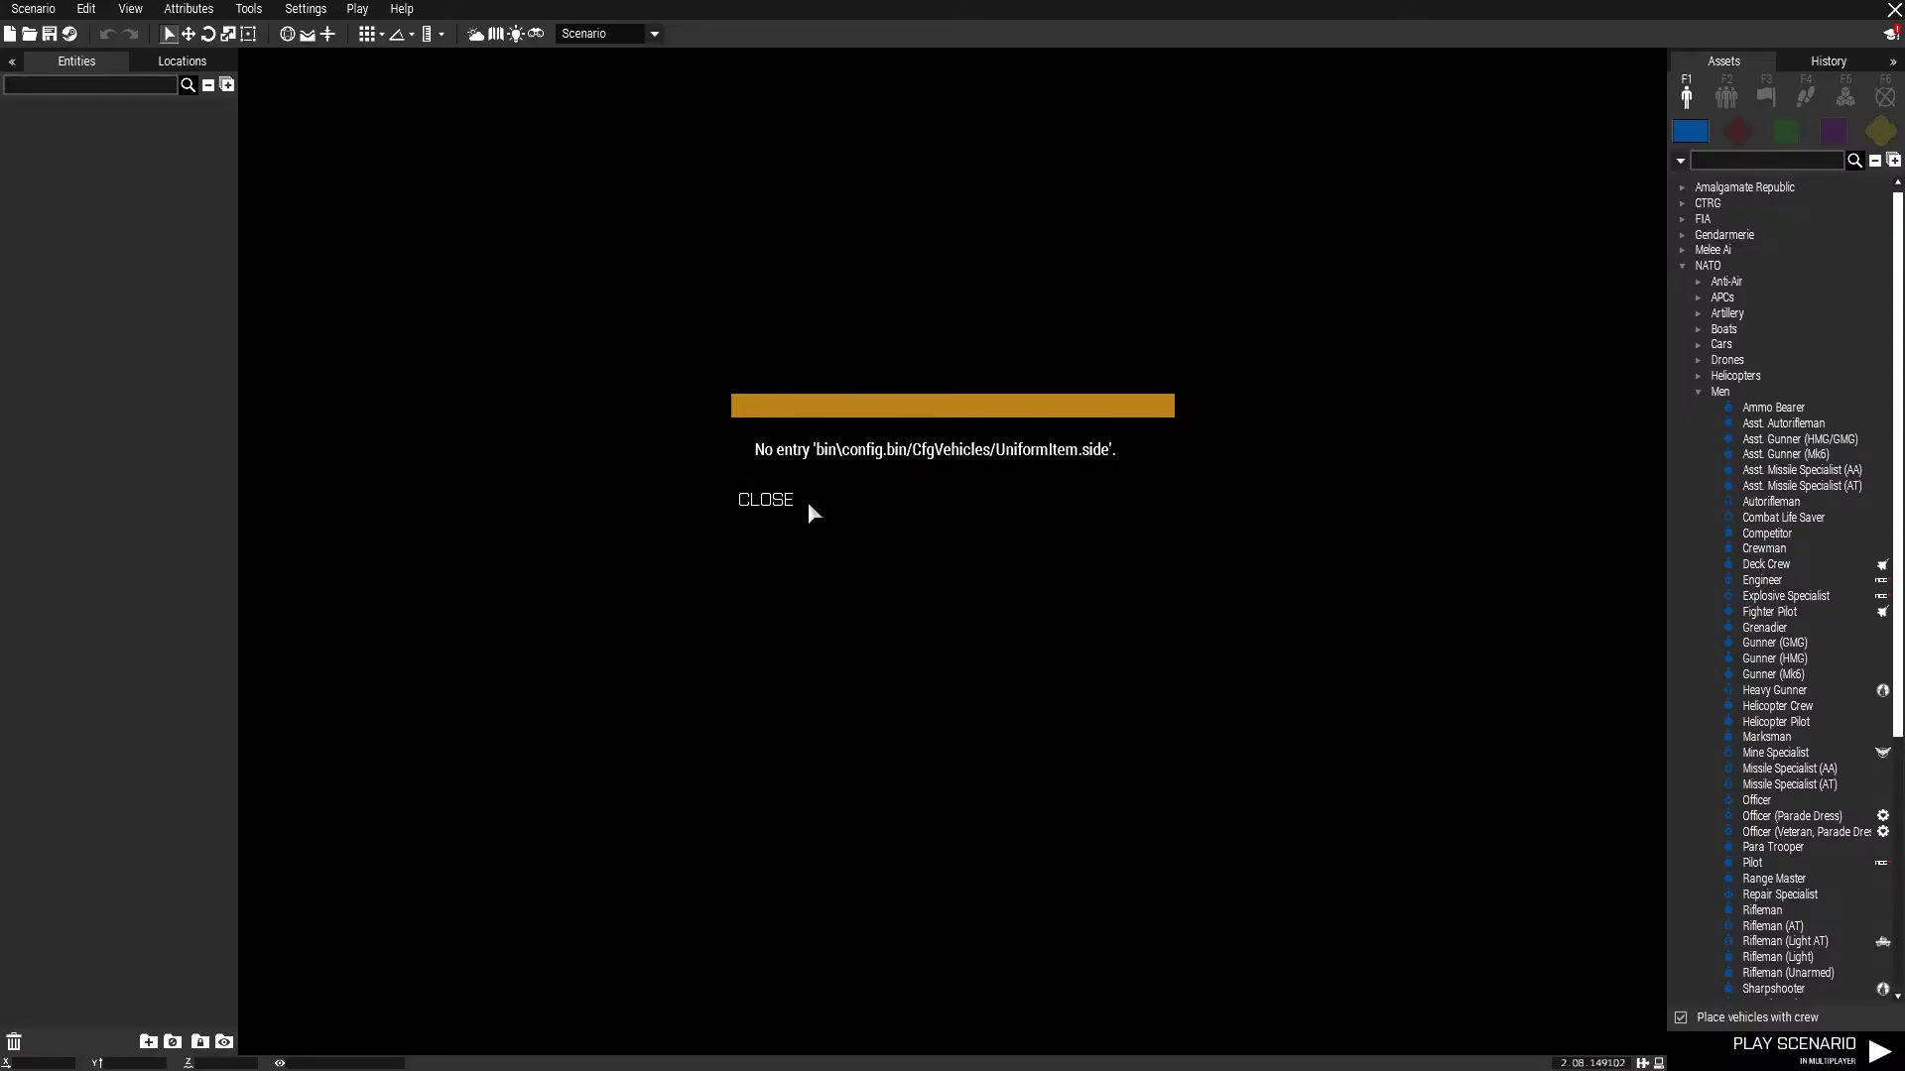
Step: Dismiss the config error and place a UCF (First Bug War) desert Trooper on the sand
{"action": "key", "text": "Escape"}
{"action": "left_click", "coordinate": [1701, 393]}
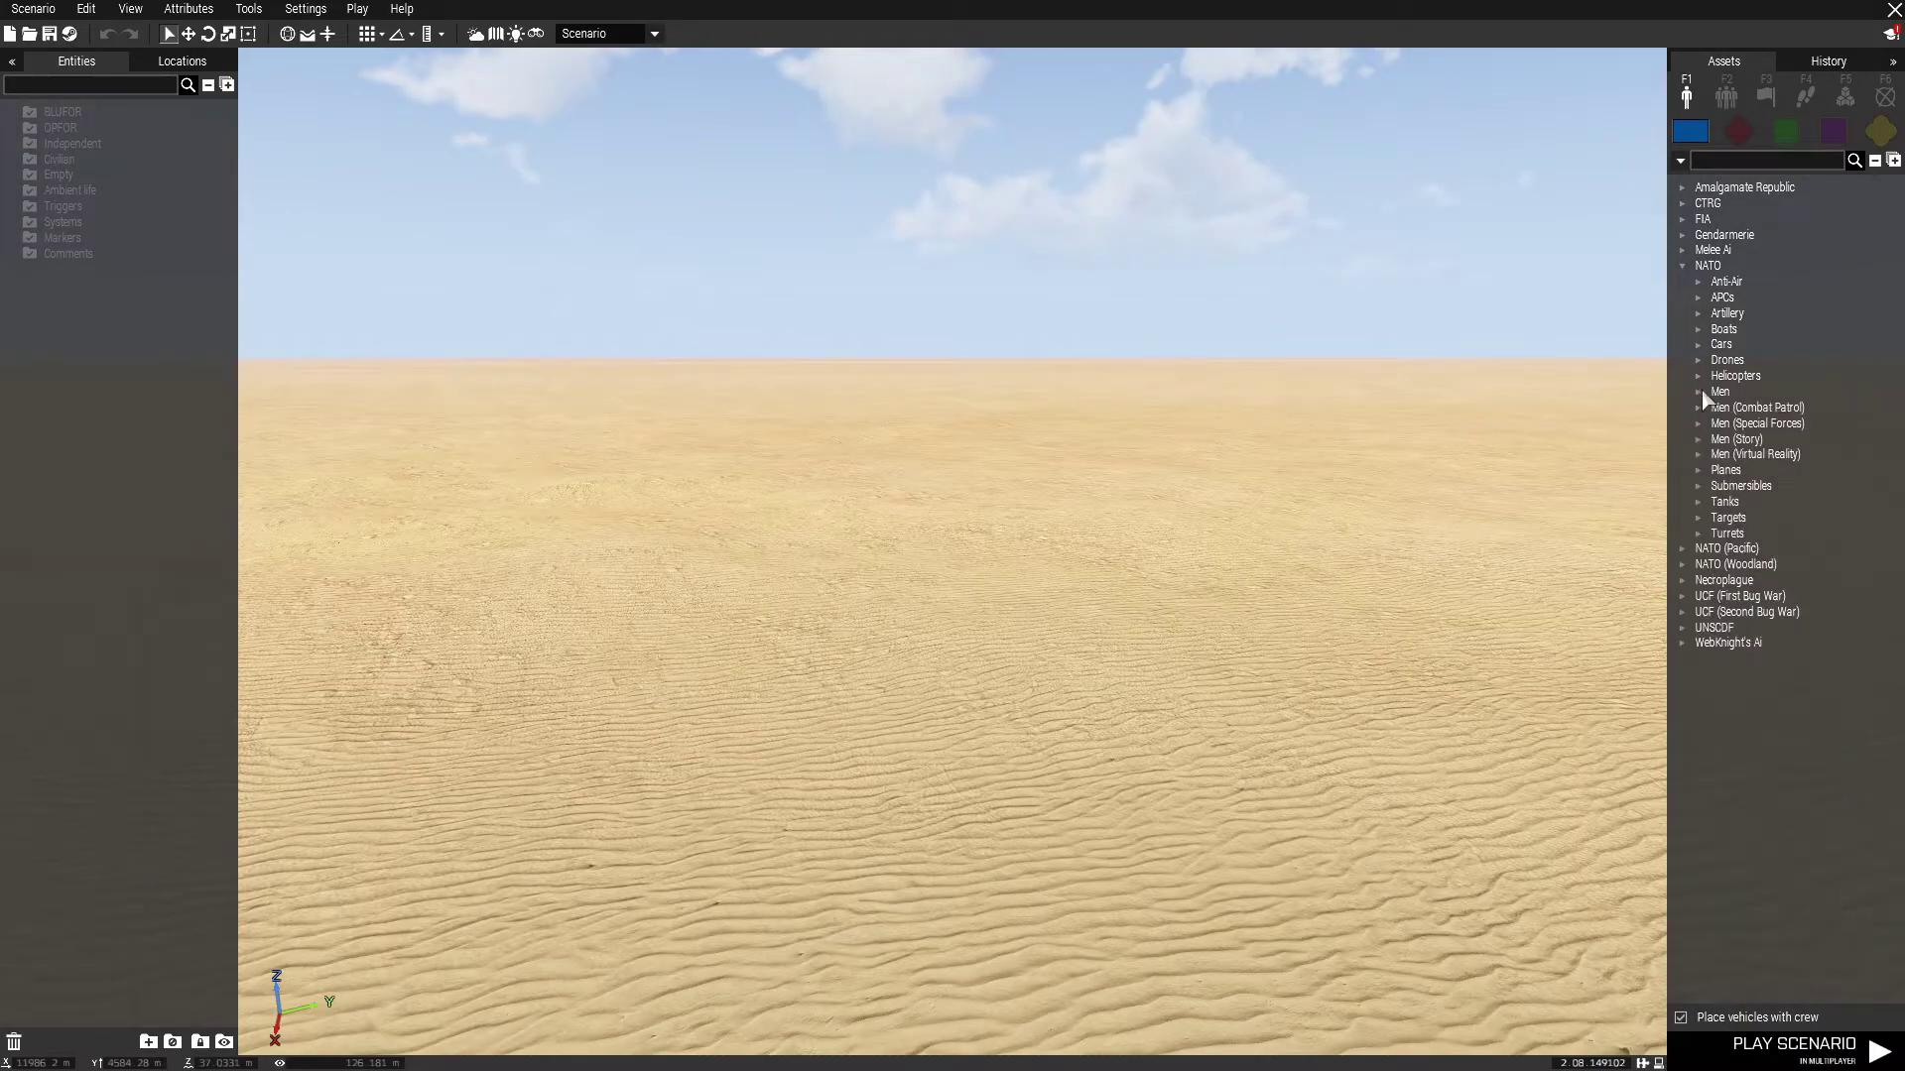
{"action": "left_click", "coordinate": [1683, 267]}
{"action": "left_click", "coordinate": [1683, 330]}
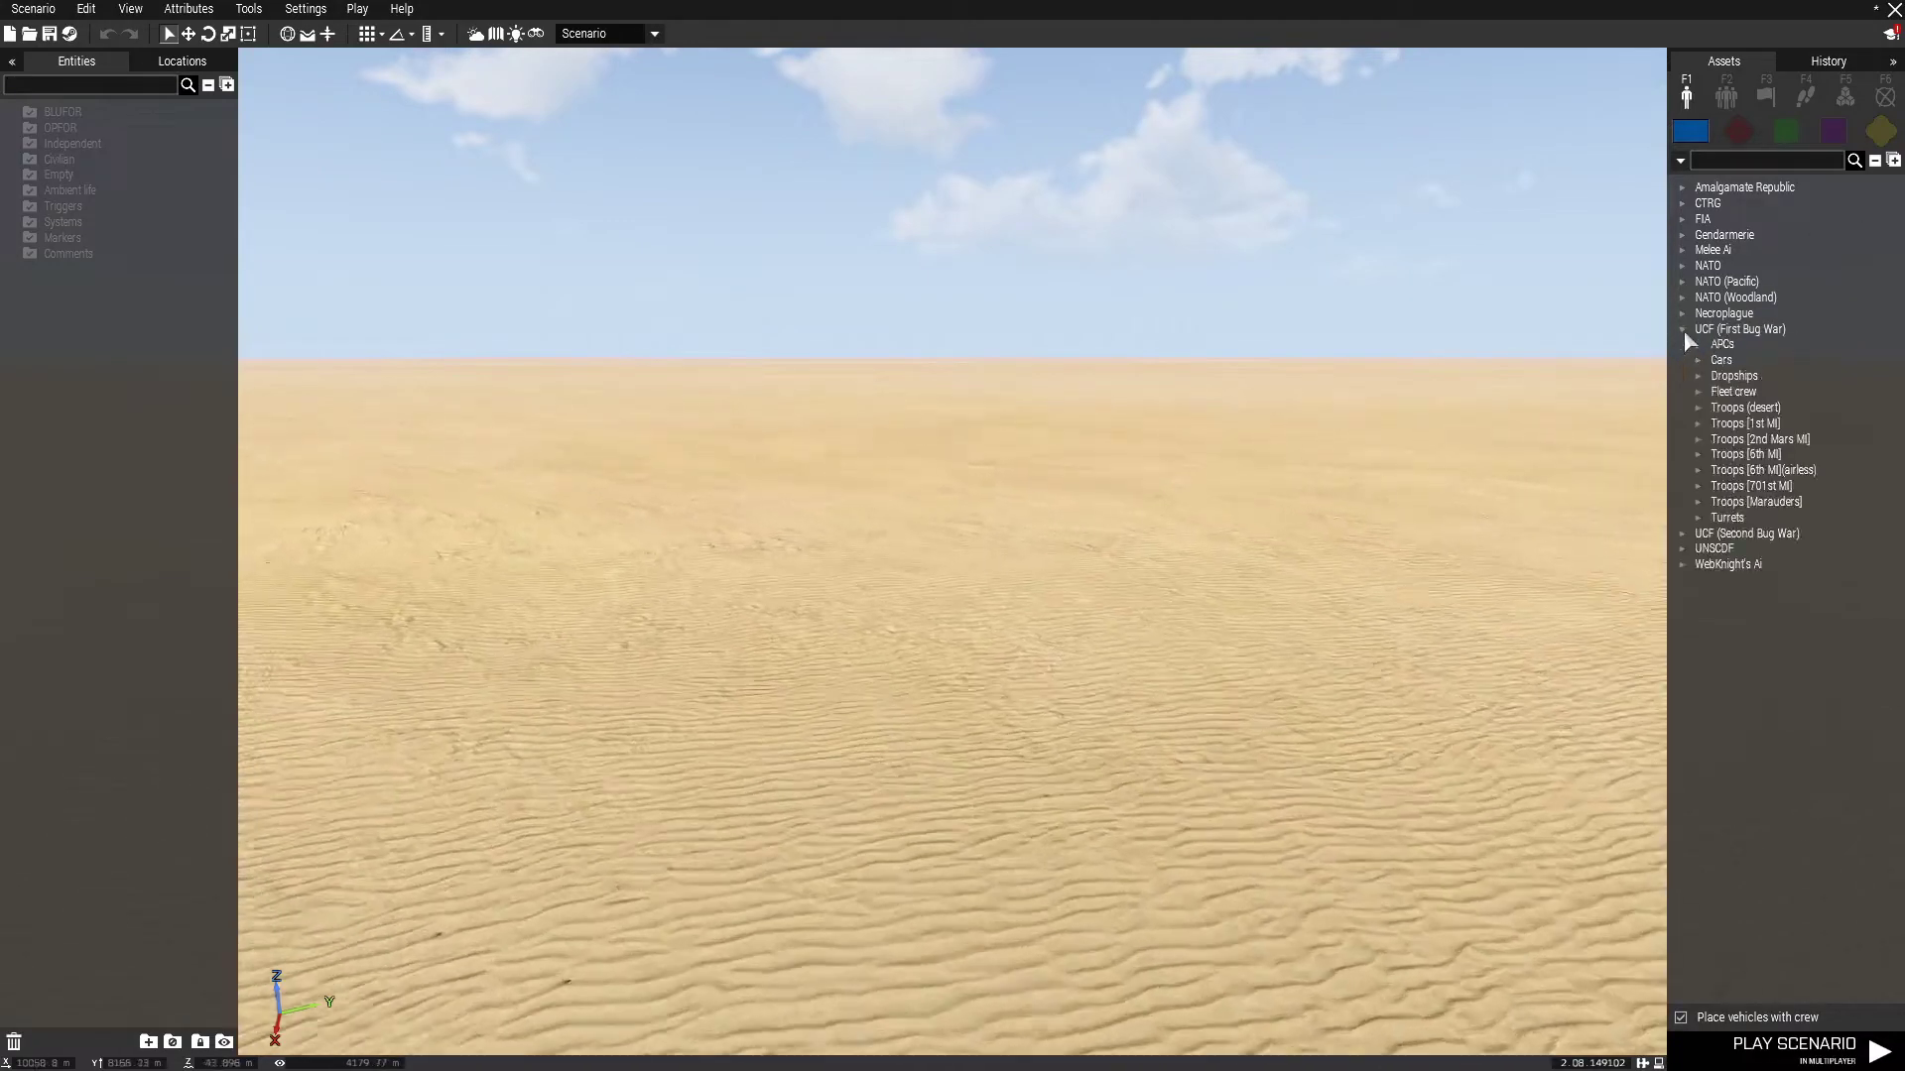
{"action": "left_click", "coordinate": [1681, 331]}
{"action": "left_click", "coordinate": [1682, 330]}
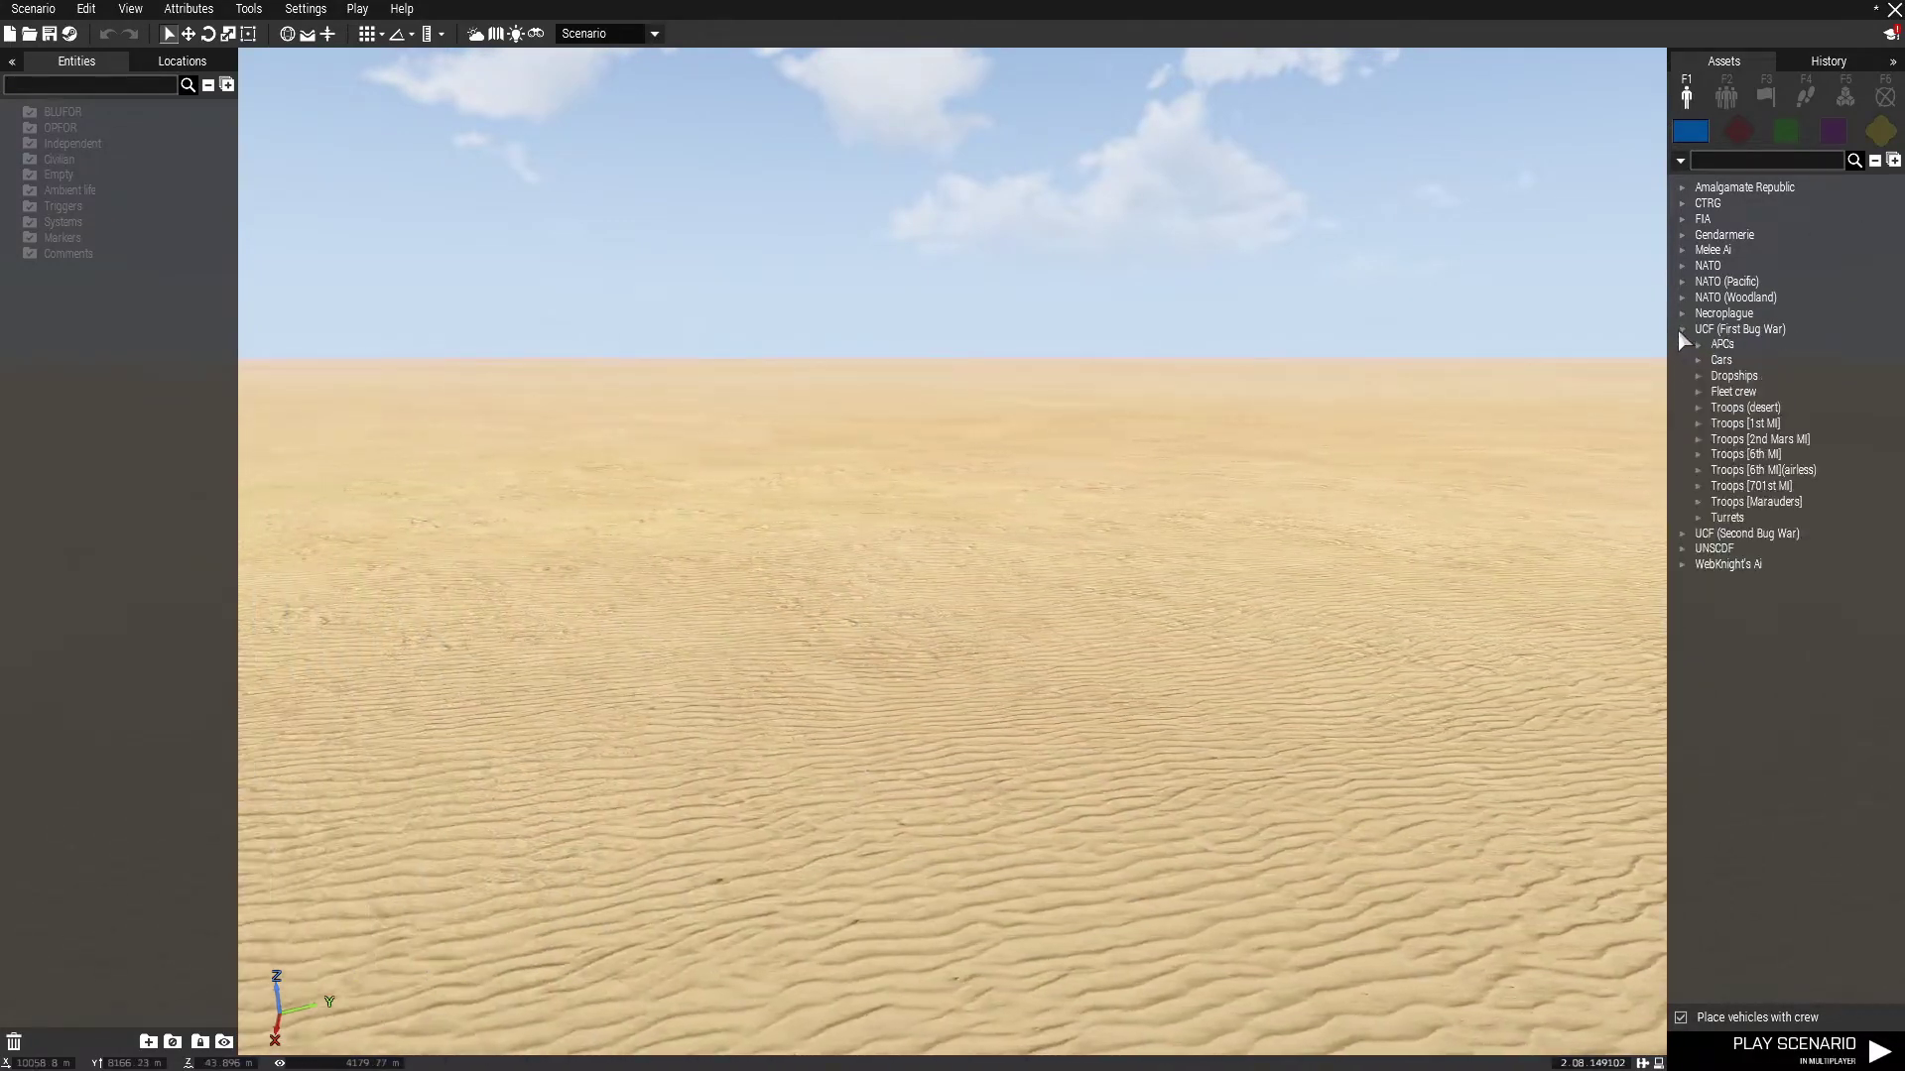
{"action": "left_click", "coordinate": [1699, 409]}
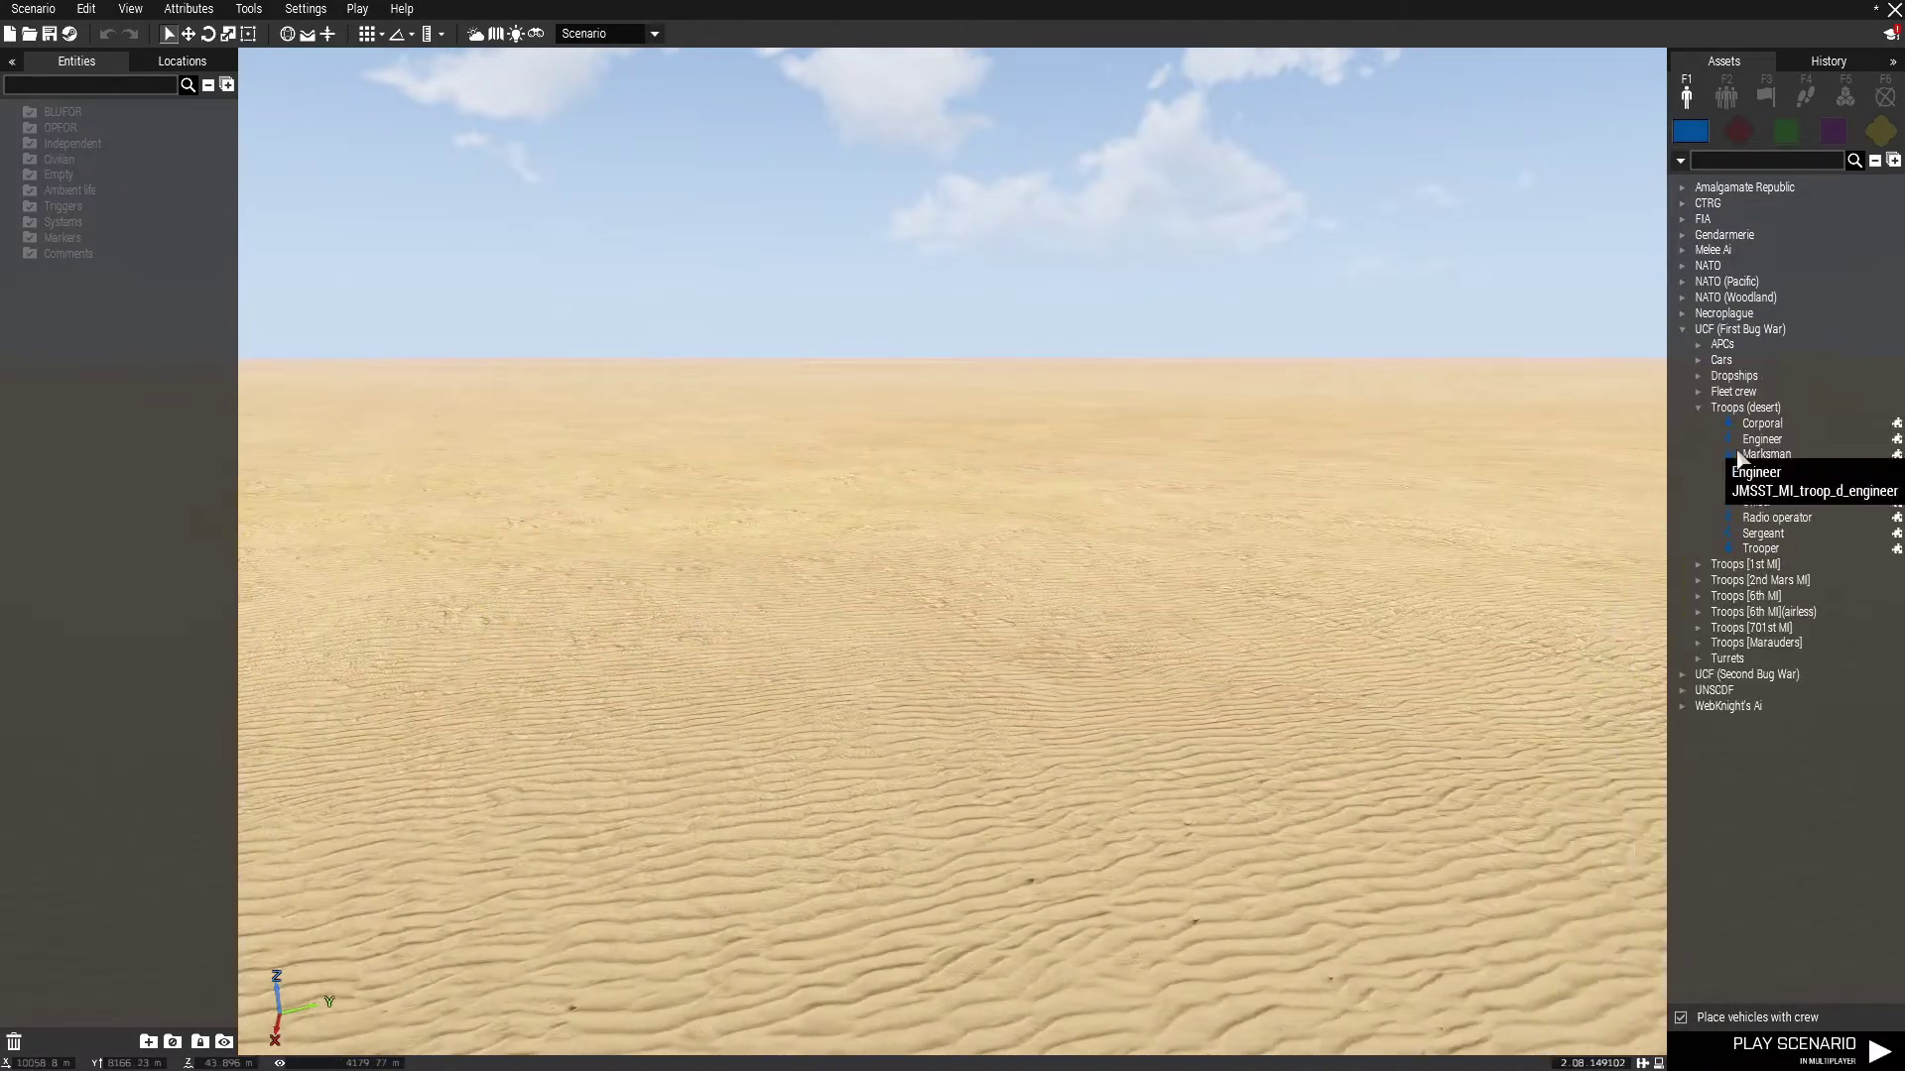
{"action": "left_click", "coordinate": [1758, 549]}
{"action": "left_click", "coordinate": [1166, 888]}
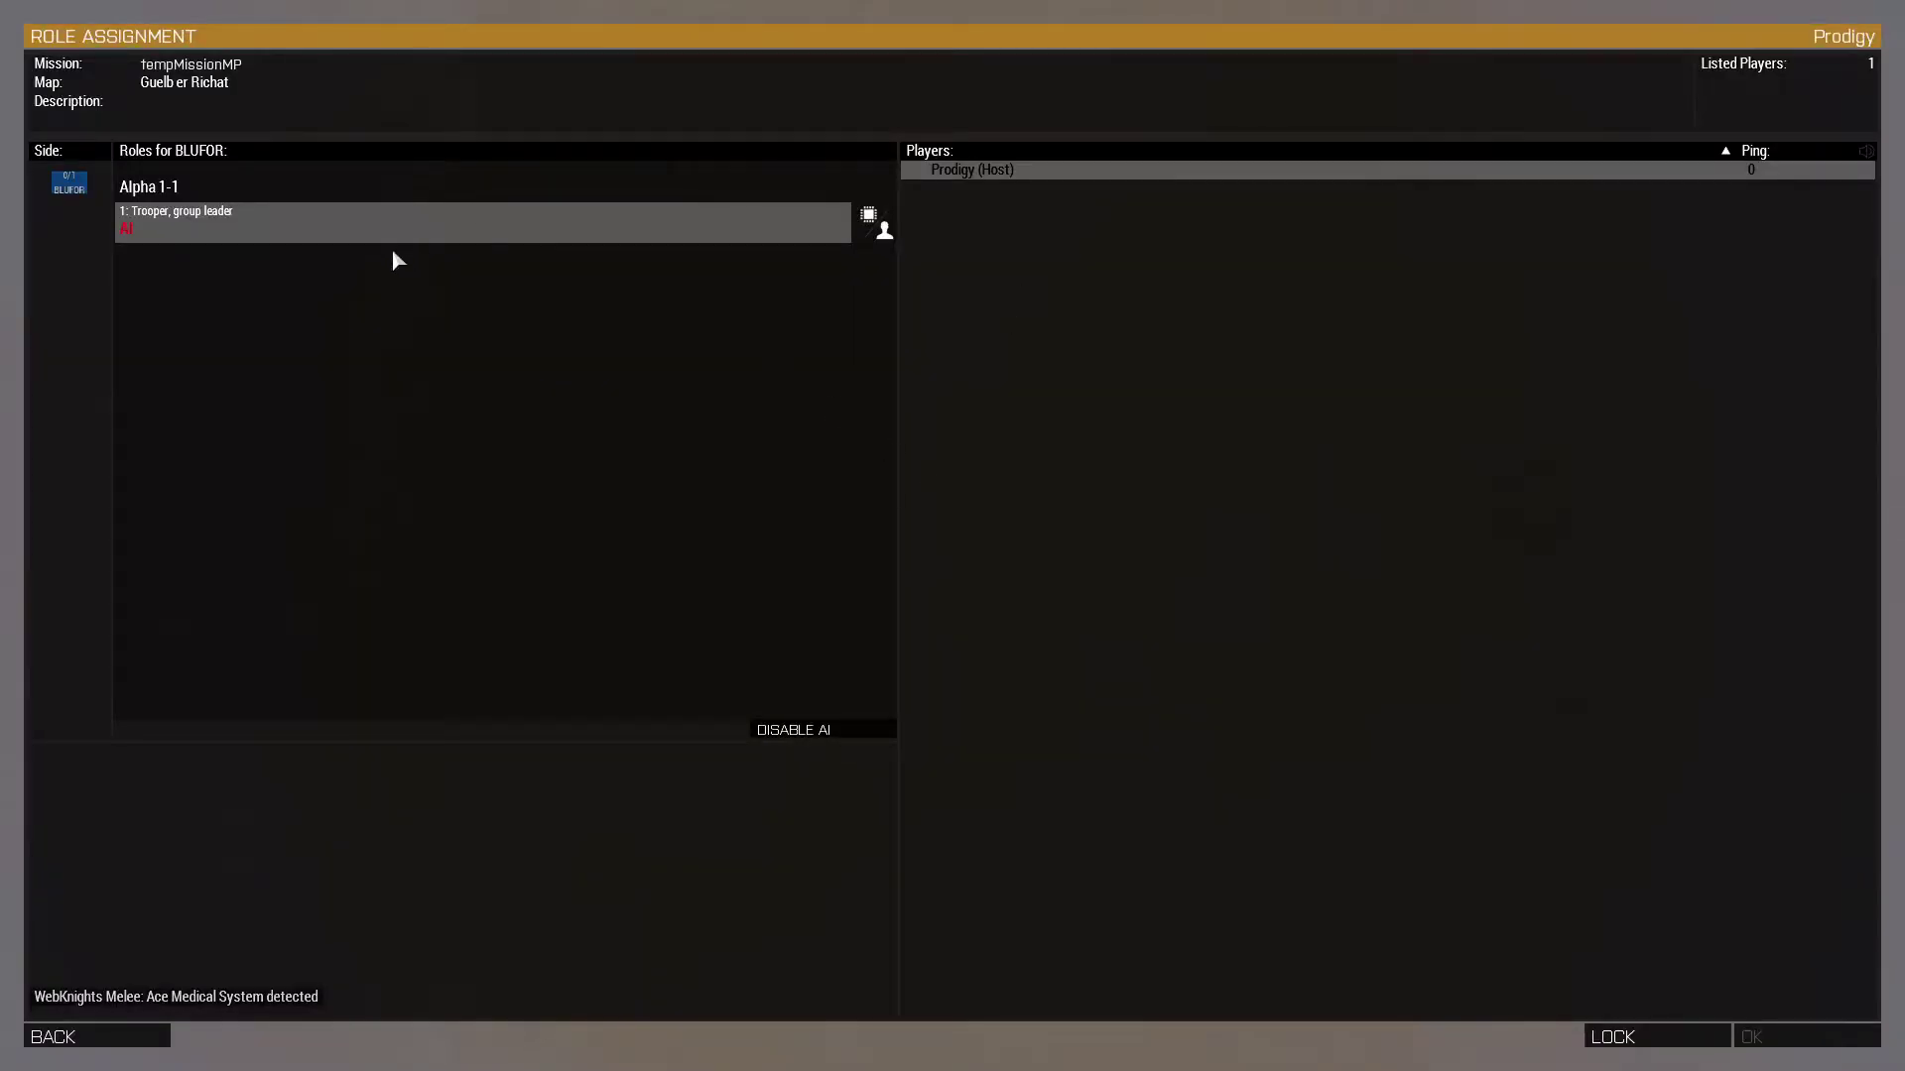
Step: Play the scenario in multiplayer in the LT slot with AI disabled for unfilled slots
{"action": "left_click", "coordinate": [384, 238]}
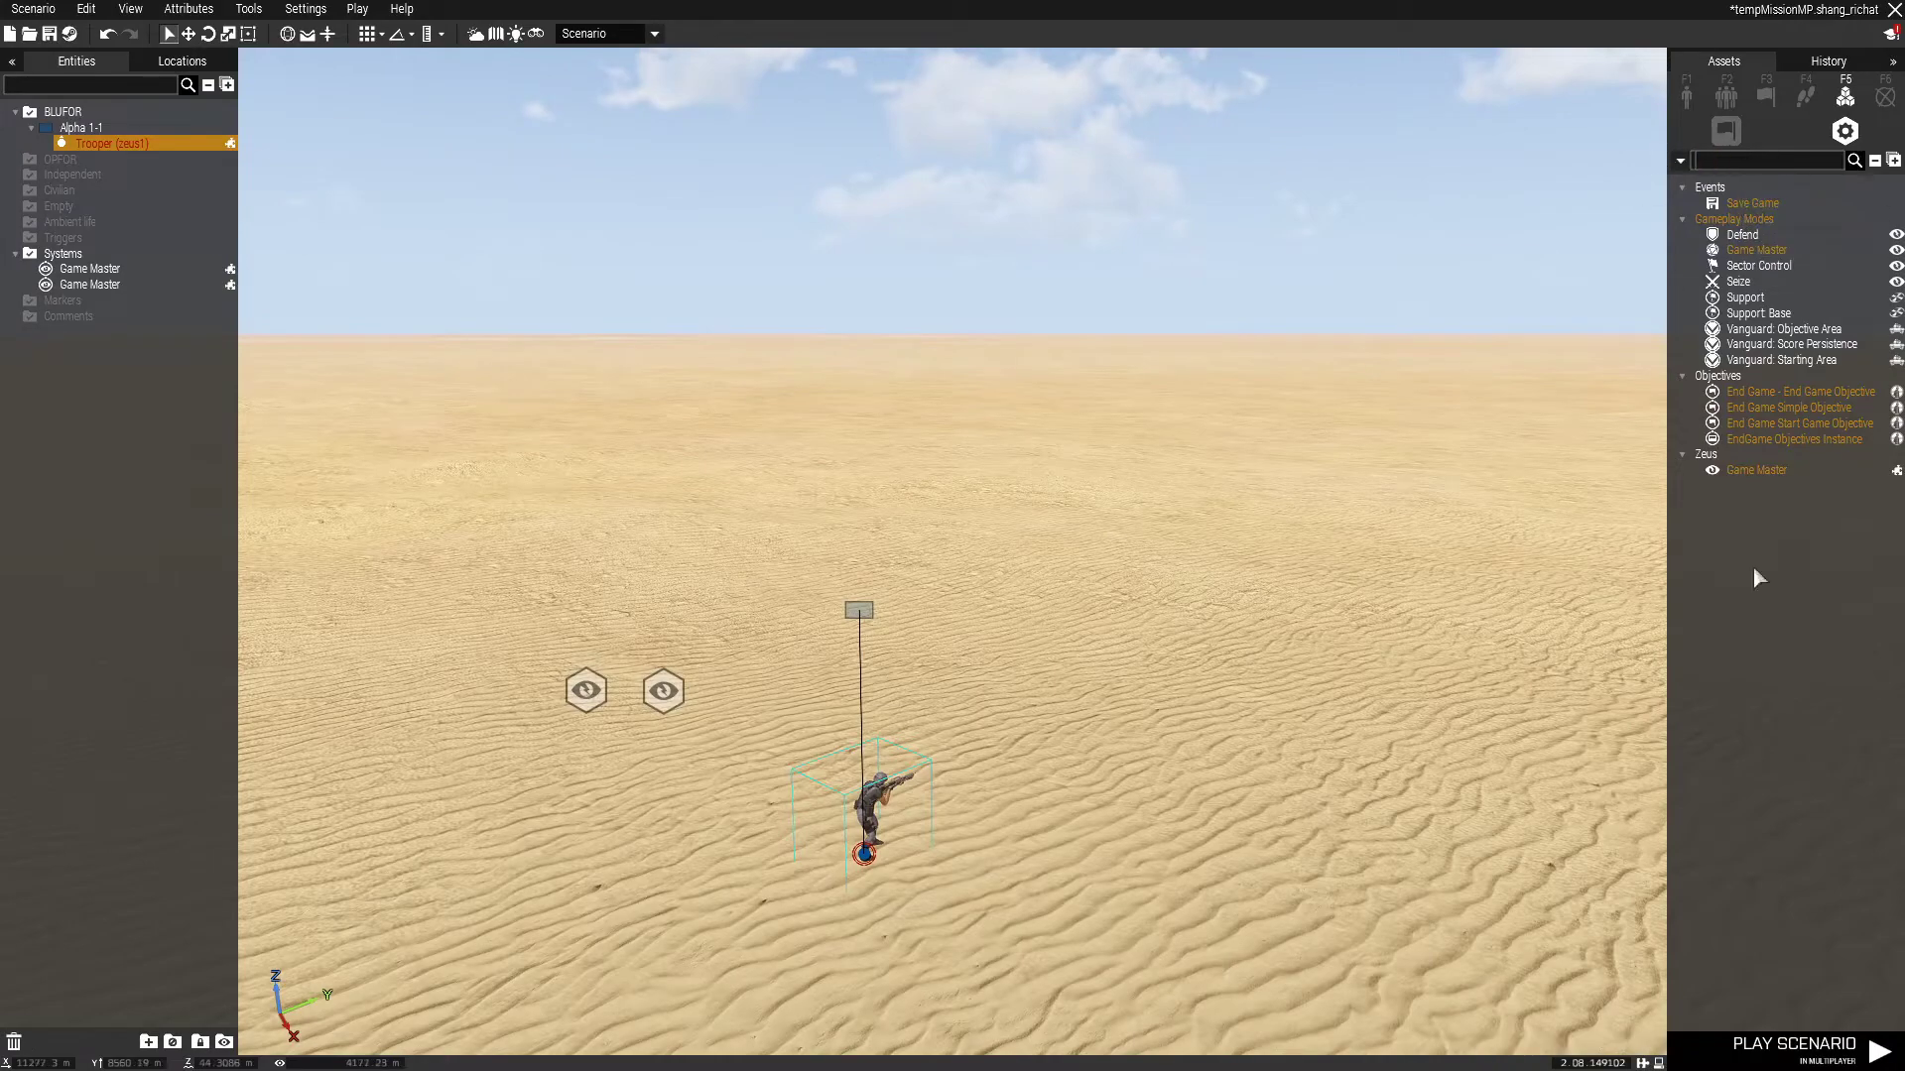
{"action": "left_click", "coordinate": [1830, 1056]}
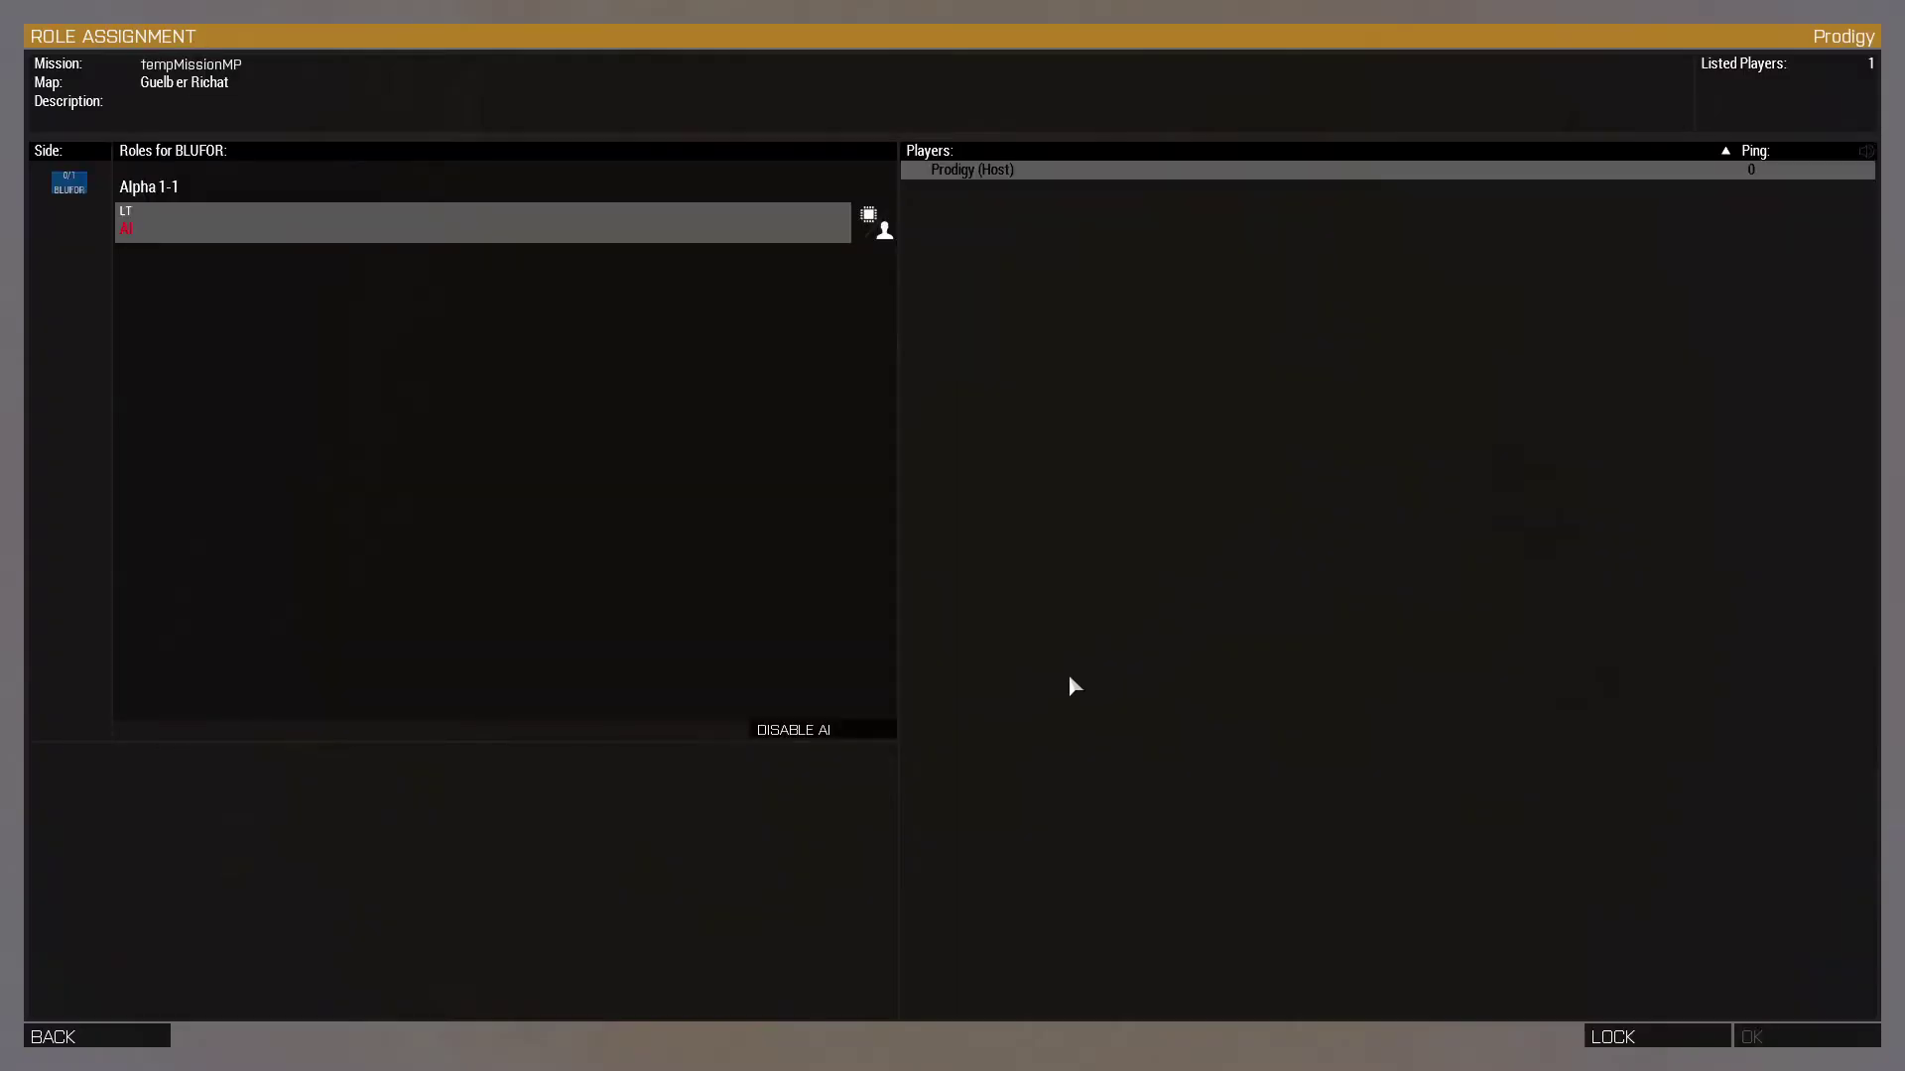
{"action": "left_click", "coordinate": [316, 241]}
{"action": "left_click", "coordinate": [794, 729]}
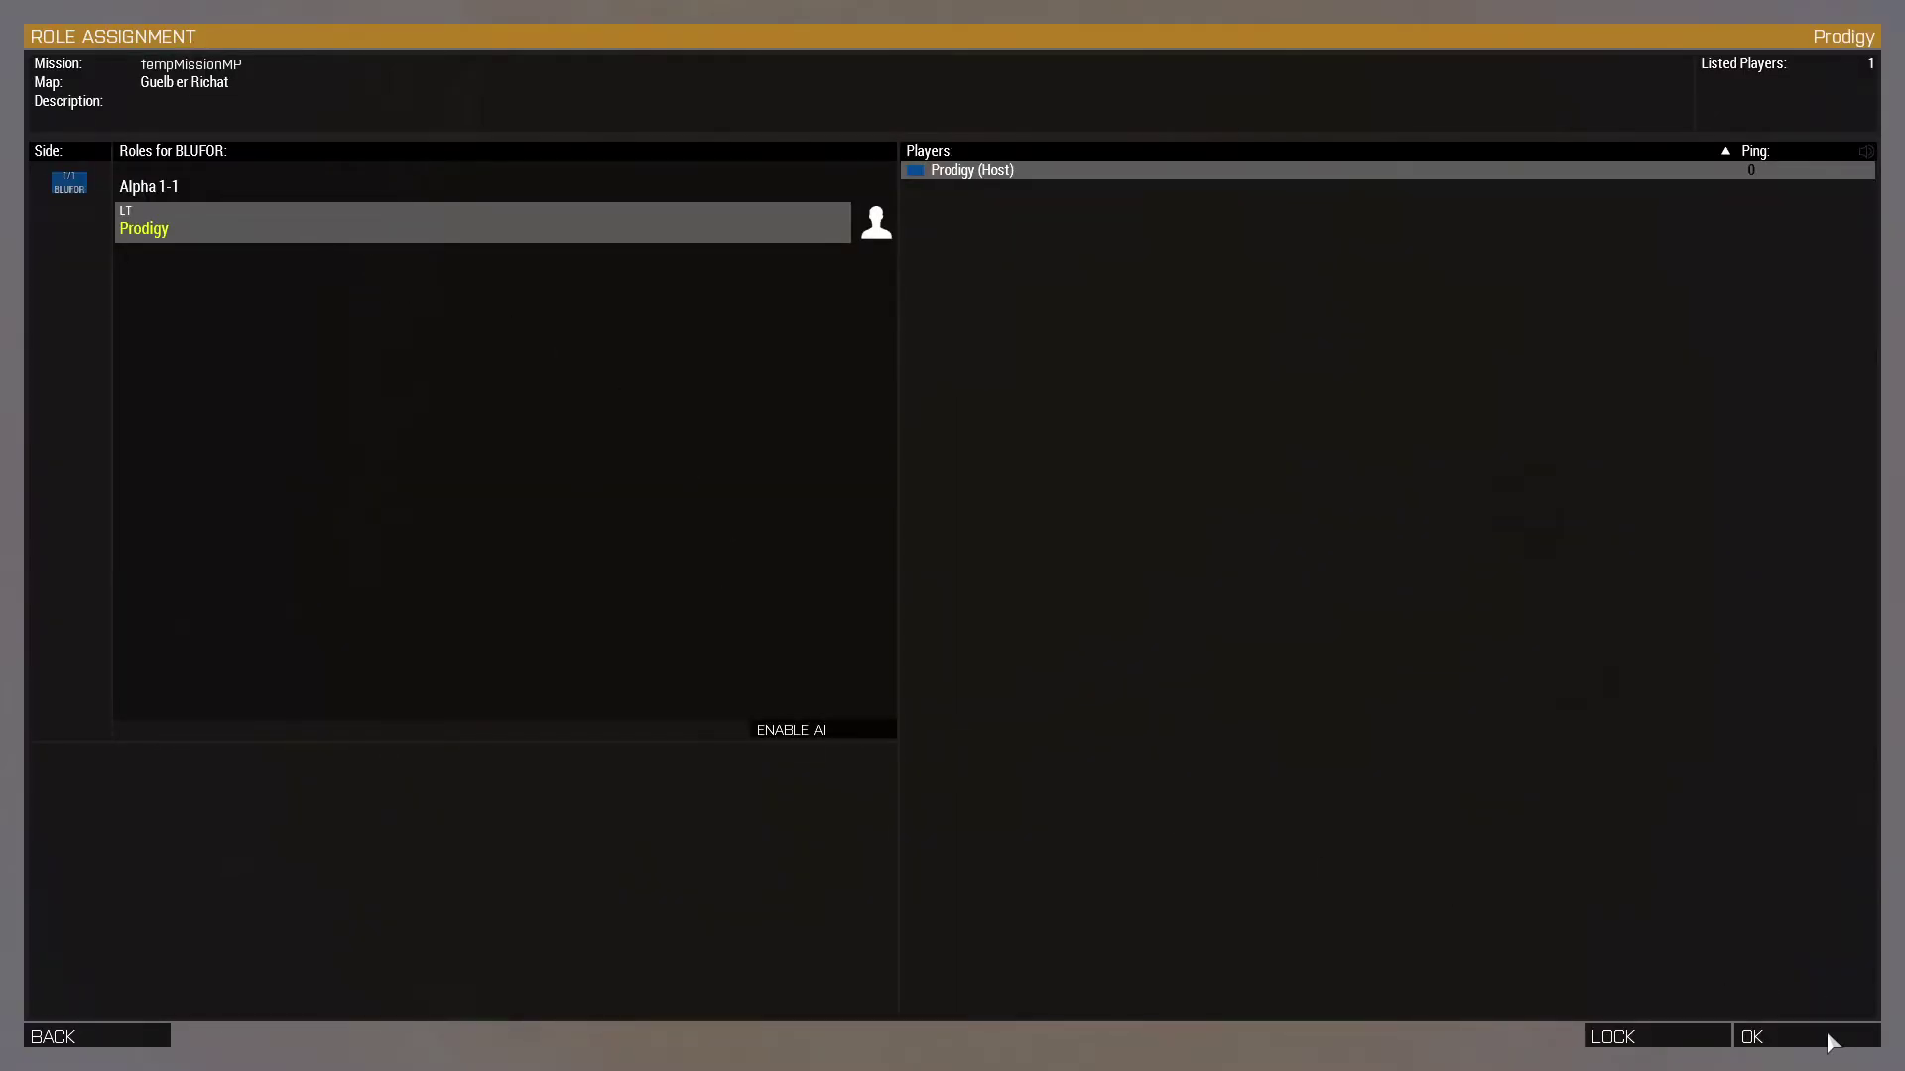
{"action": "left_click", "coordinate": [1828, 1036]}
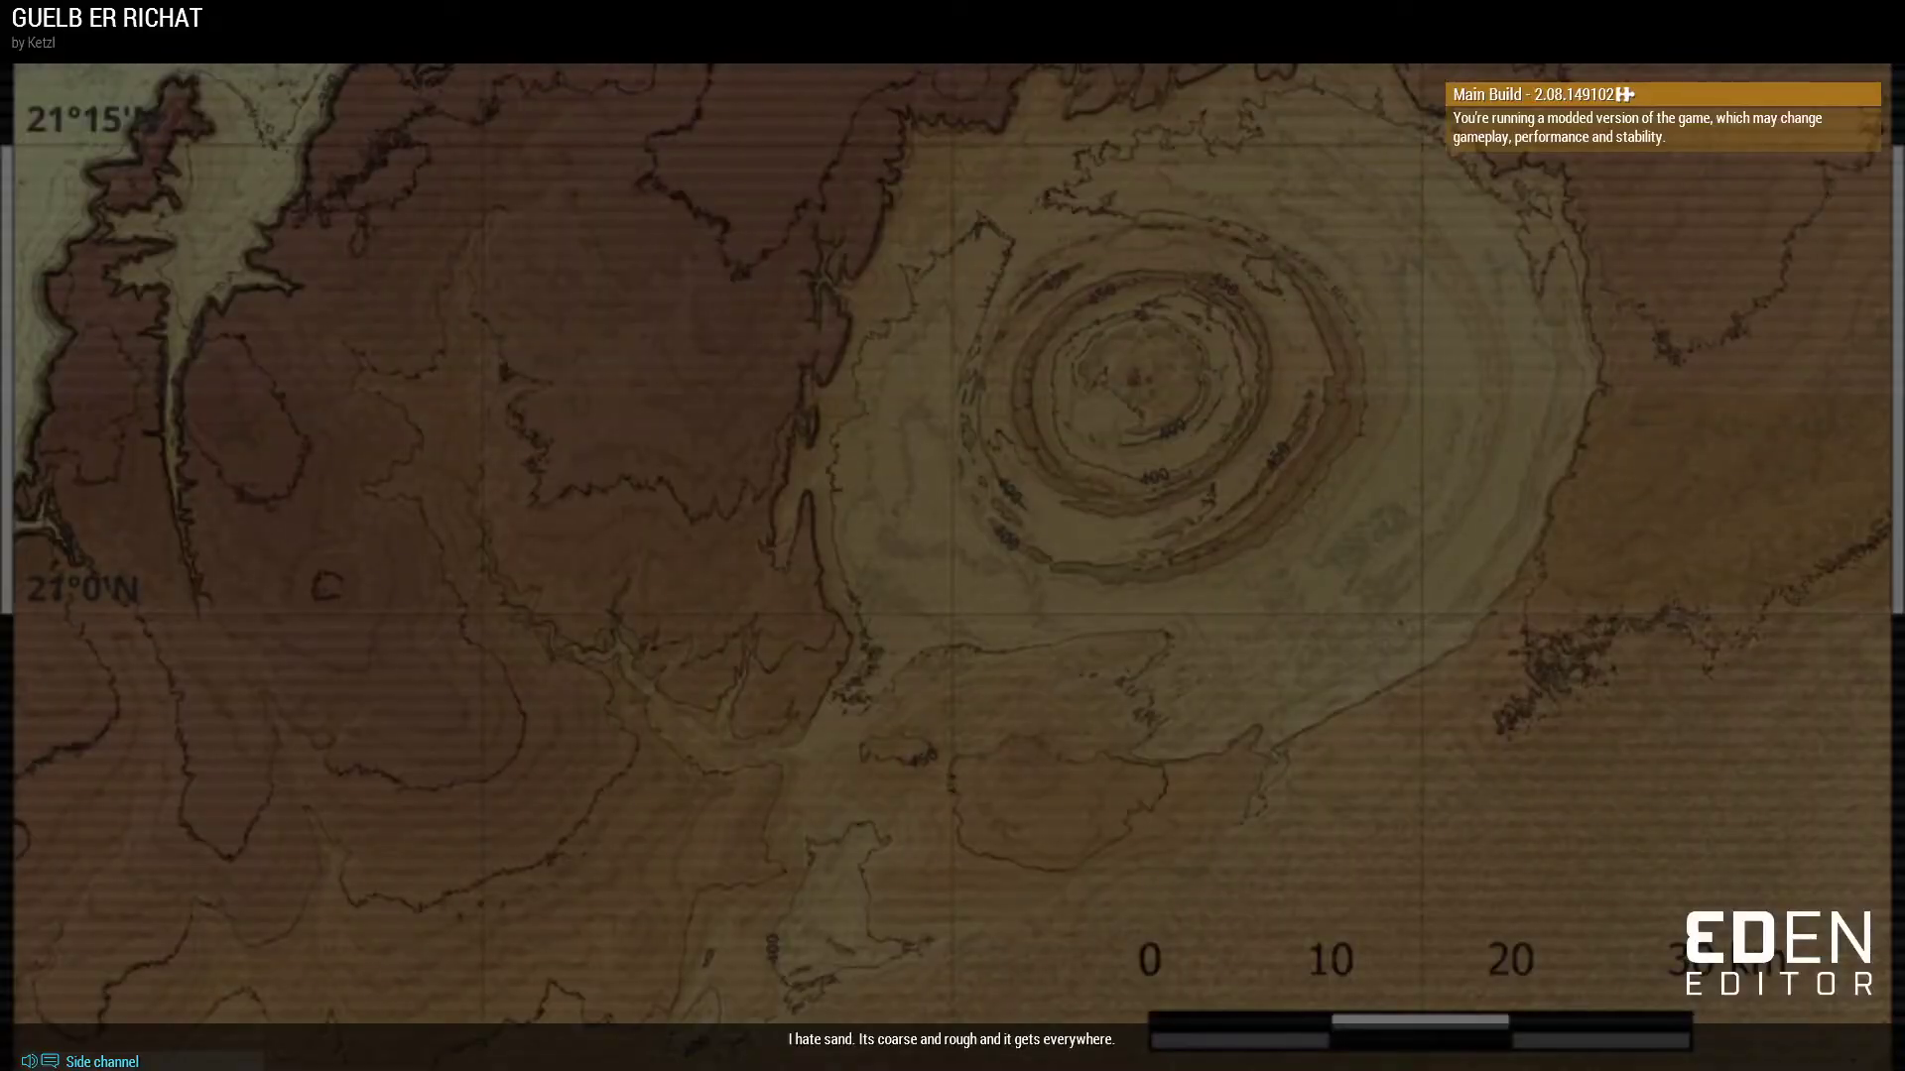
Step: Switch the trooper to third-person view, walk him across the sand, and fire his rifle
{"action": "key", "text": "KP_Enter"}
{"action": "key", "text": "w"}
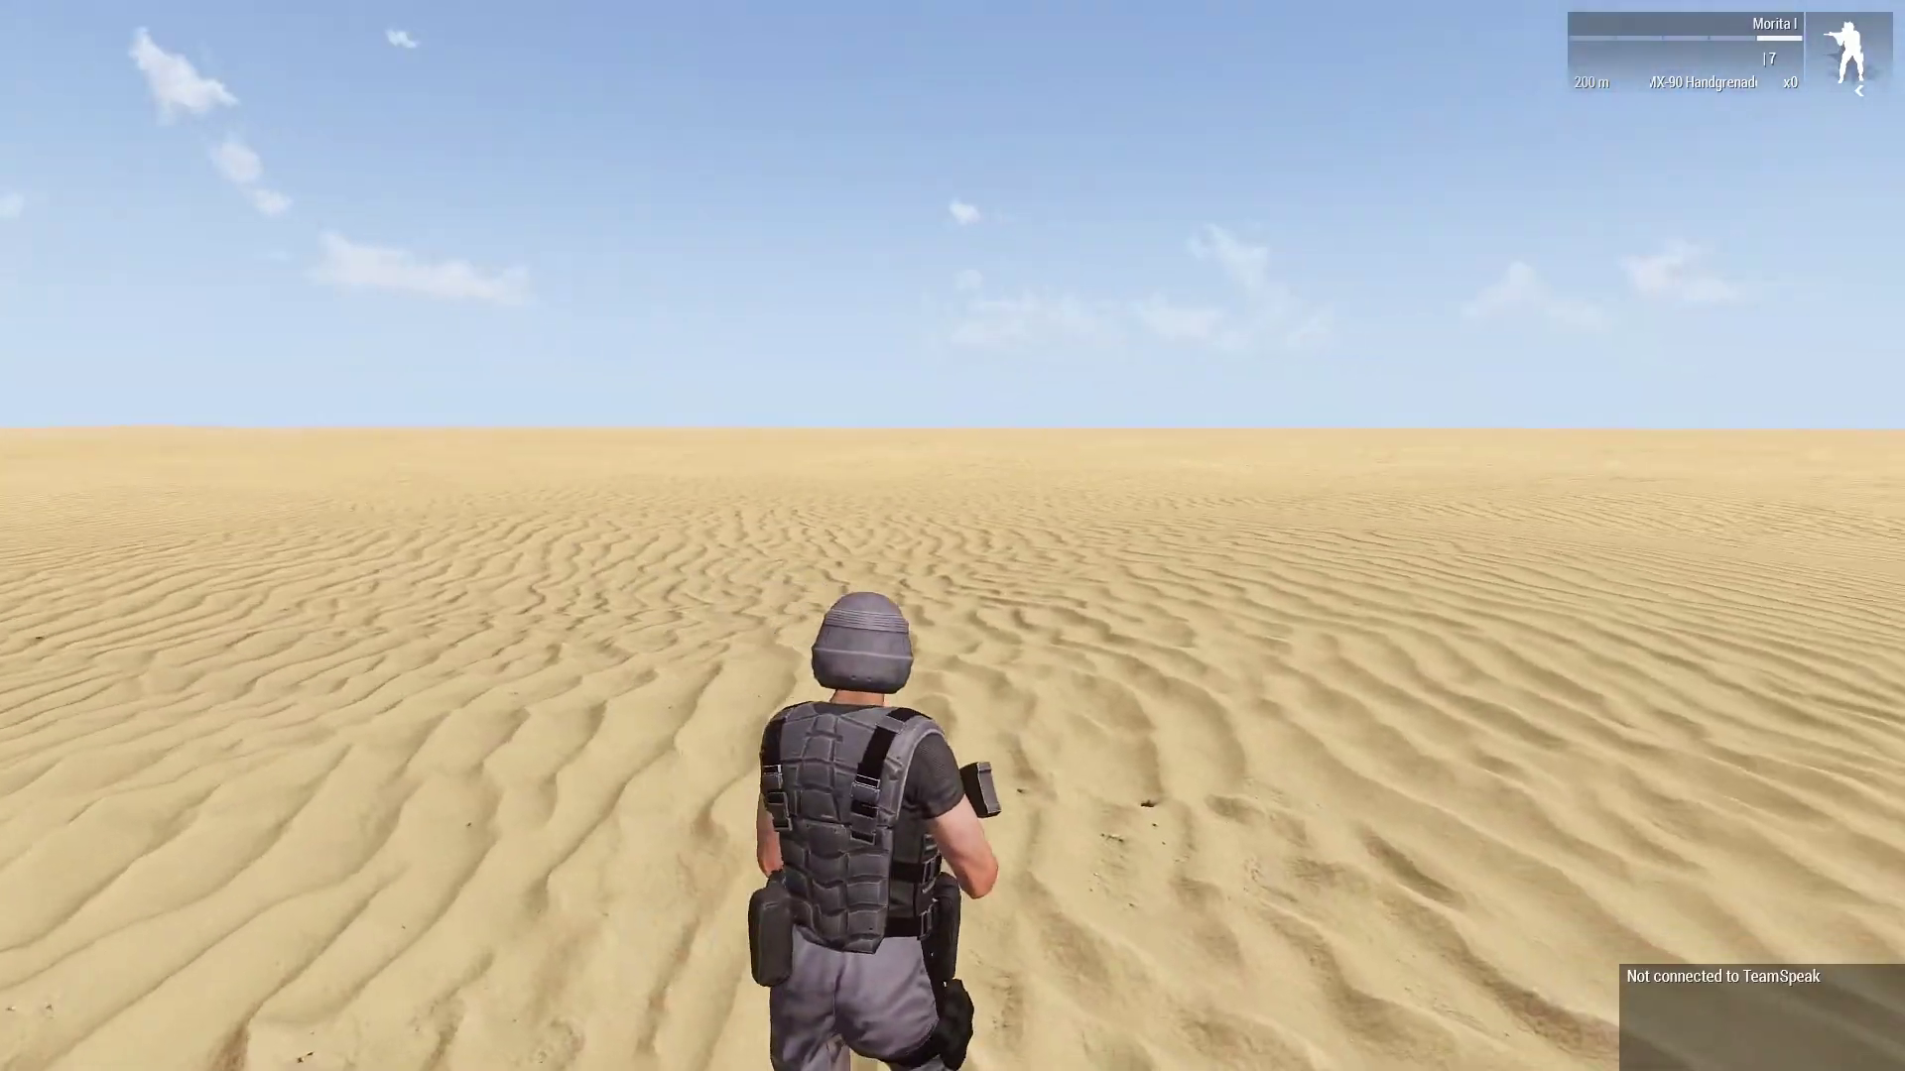
{"action": "left_click", "coordinate": [955, 561]}
{"action": "key", "text": "w"}
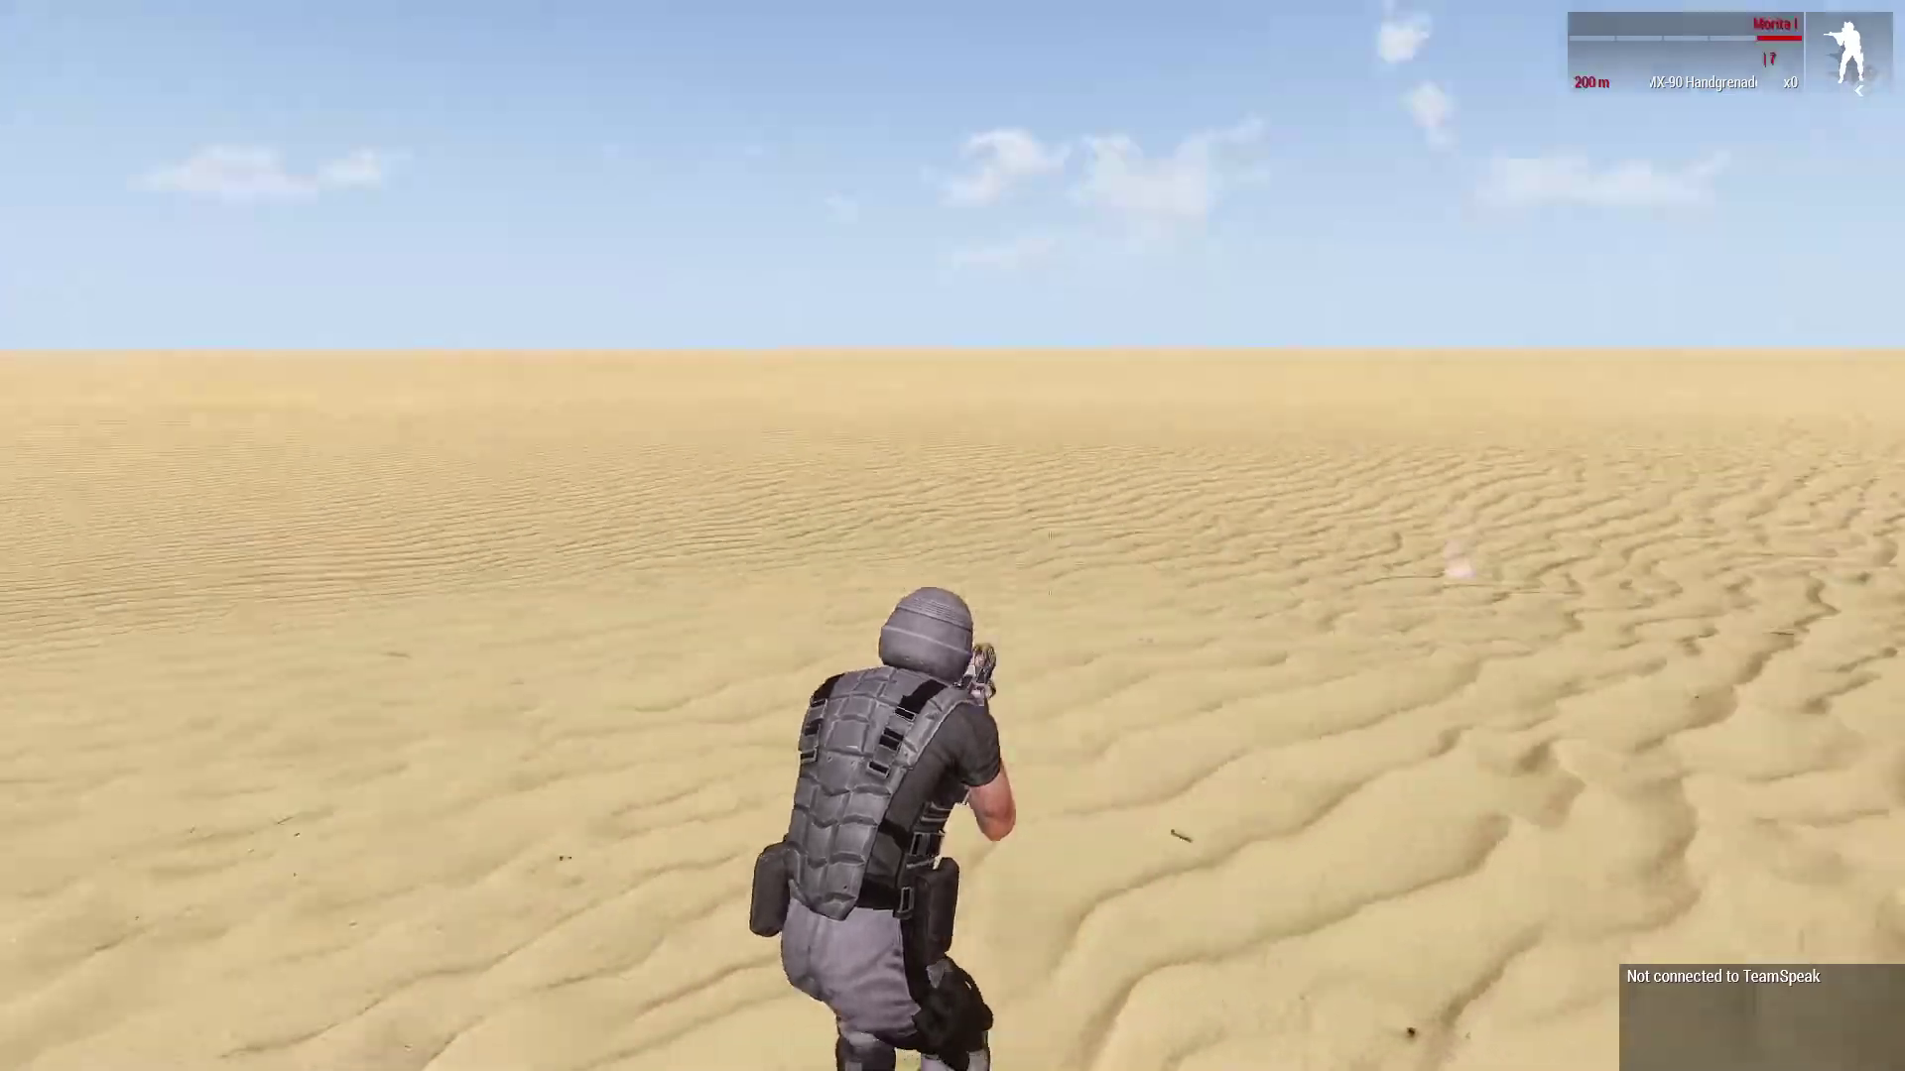
{"action": "key", "text": "w"}
{"action": "key", "text": "w"}
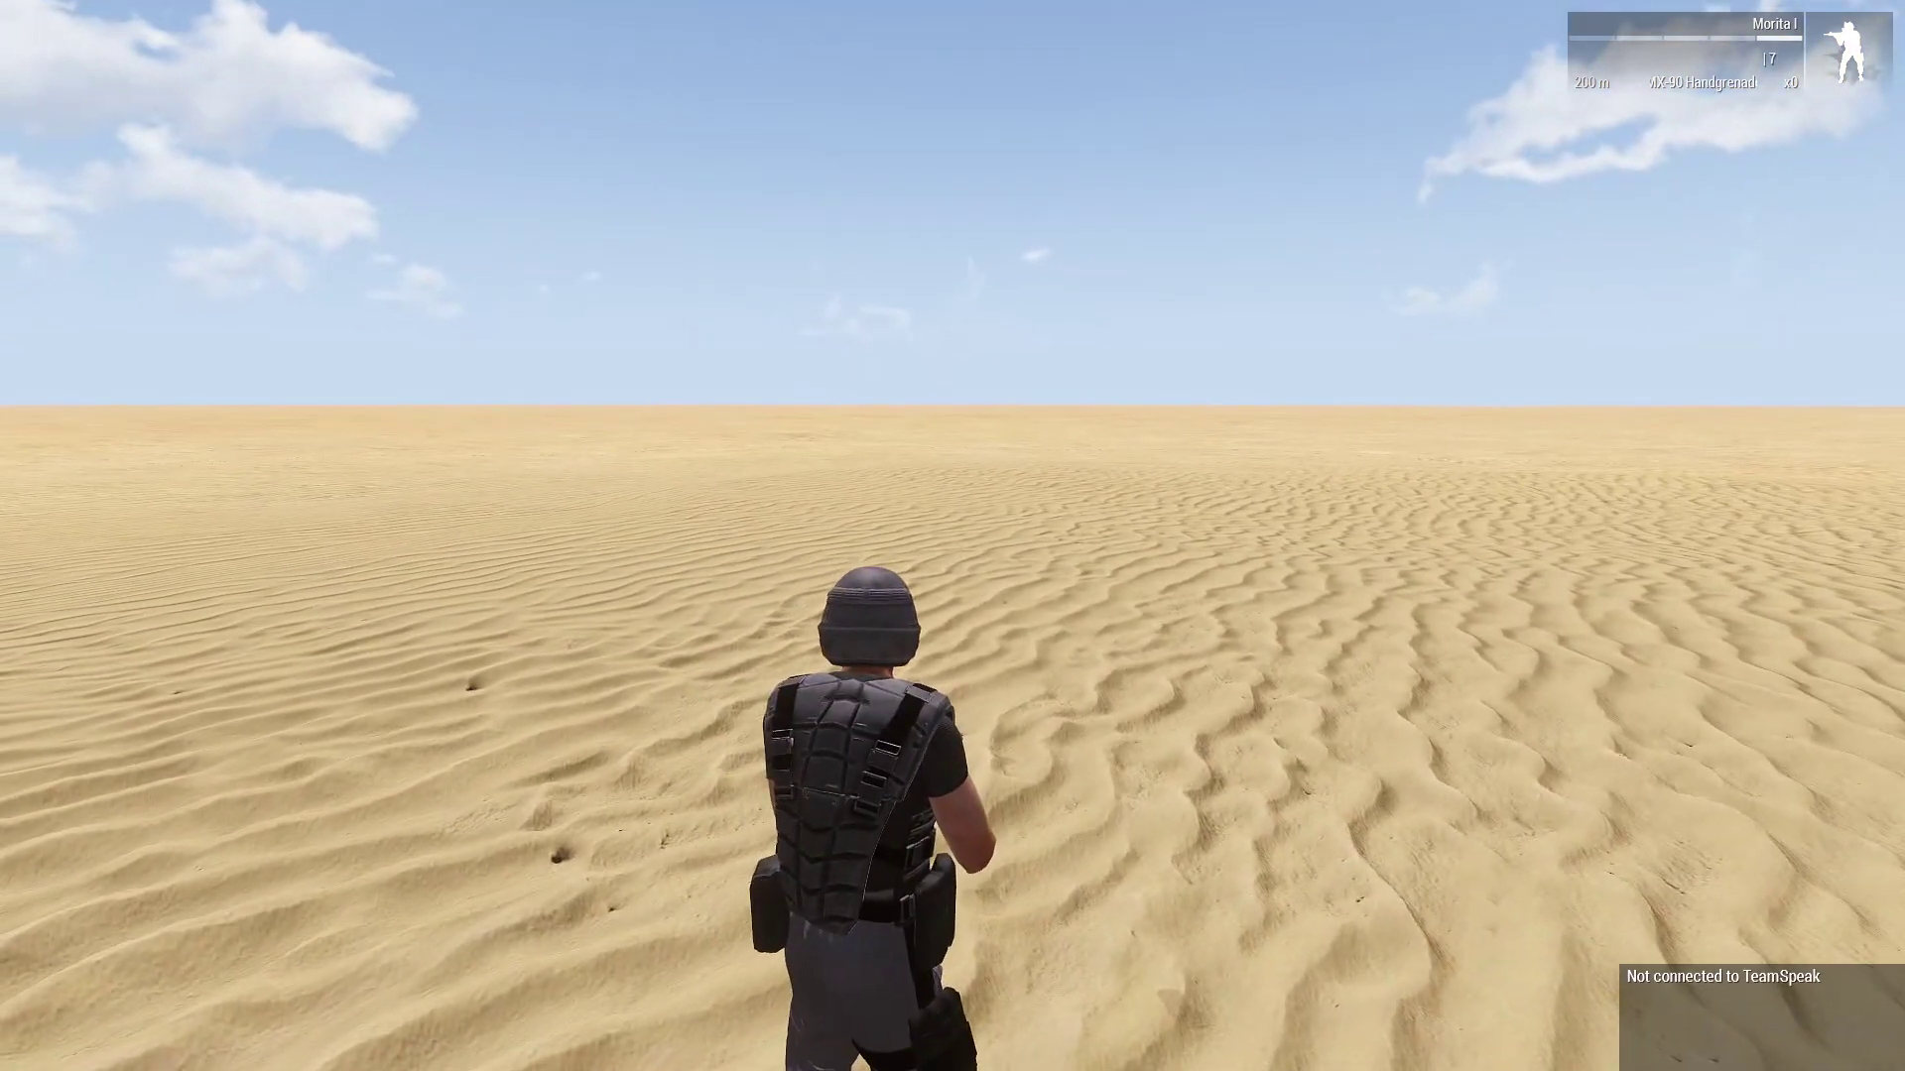
Step: In Zeus, place an OPFOR Arachnids Warrior bug A on the sand near the trooper
{"action": "key", "text": "y"}
{"action": "left_click", "coordinate": [774, 498]}
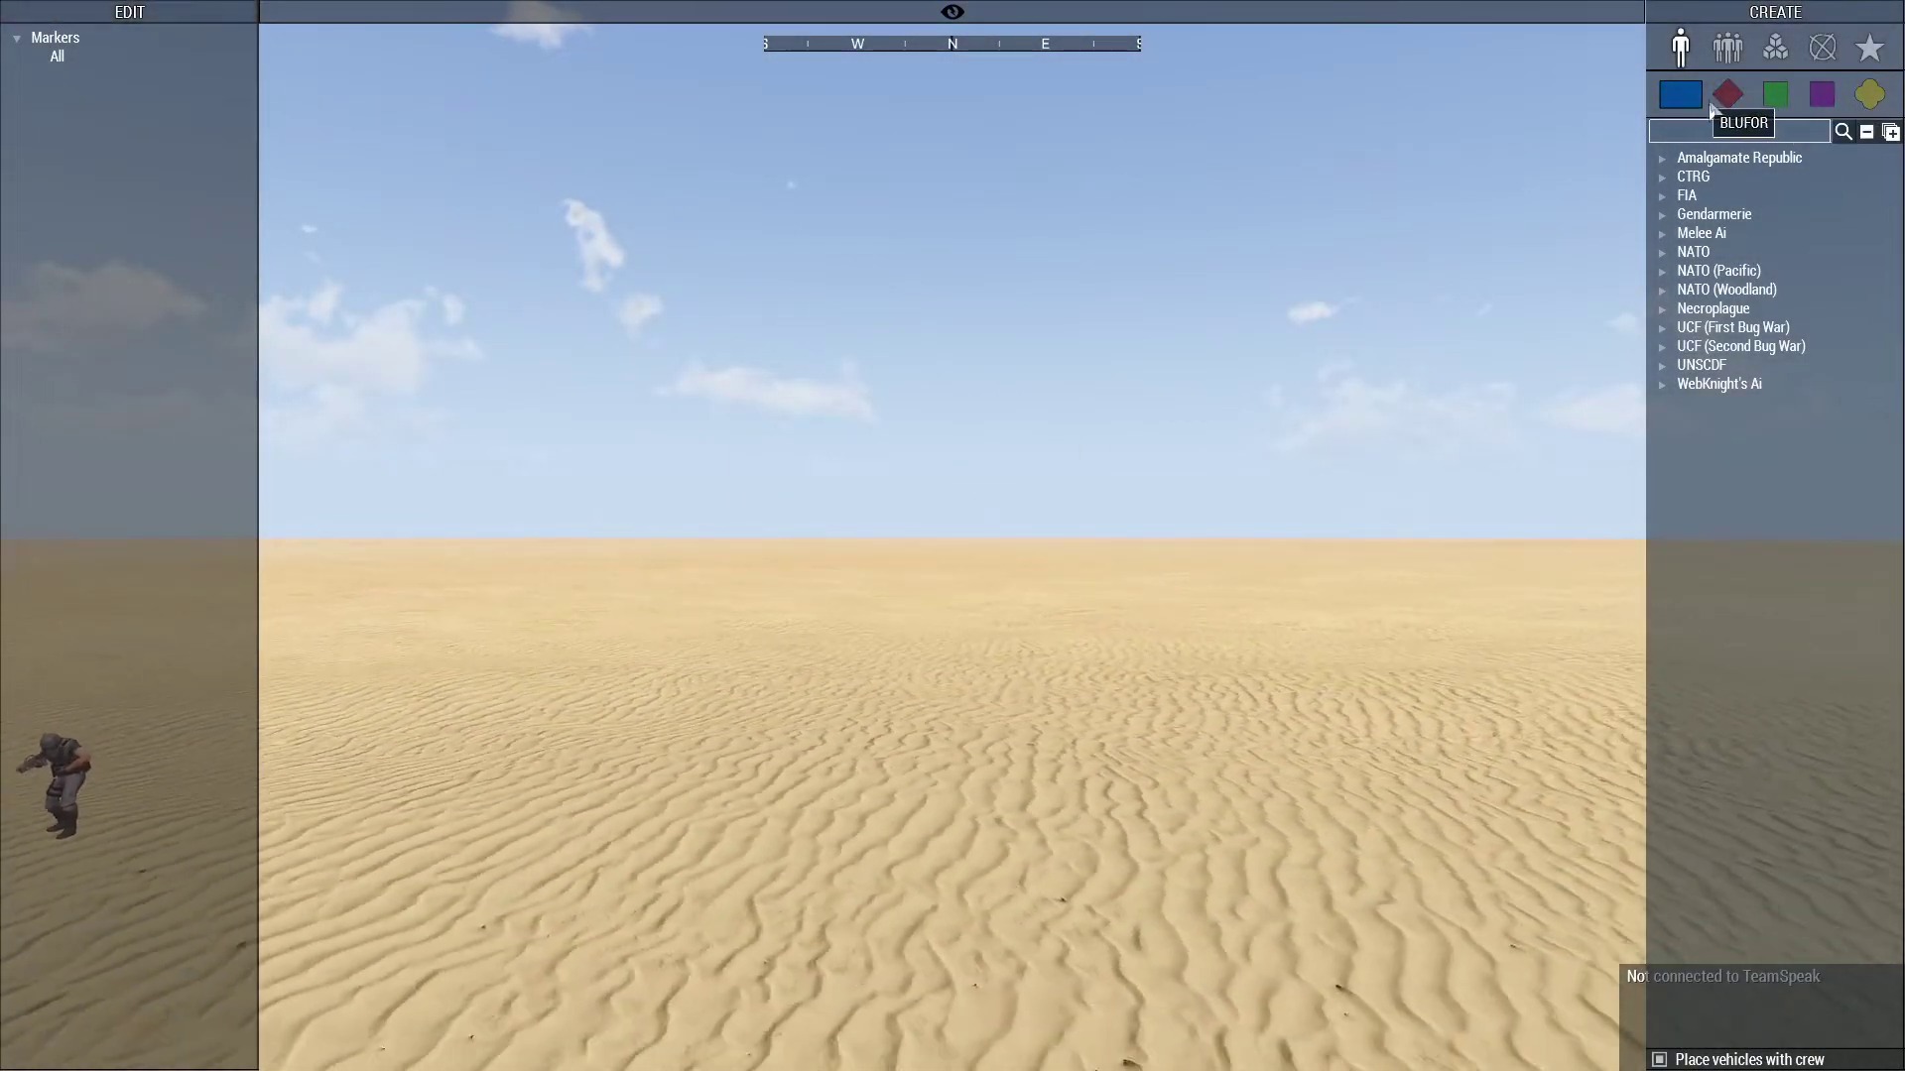
{"action": "left_click", "coordinate": [1726, 97]}
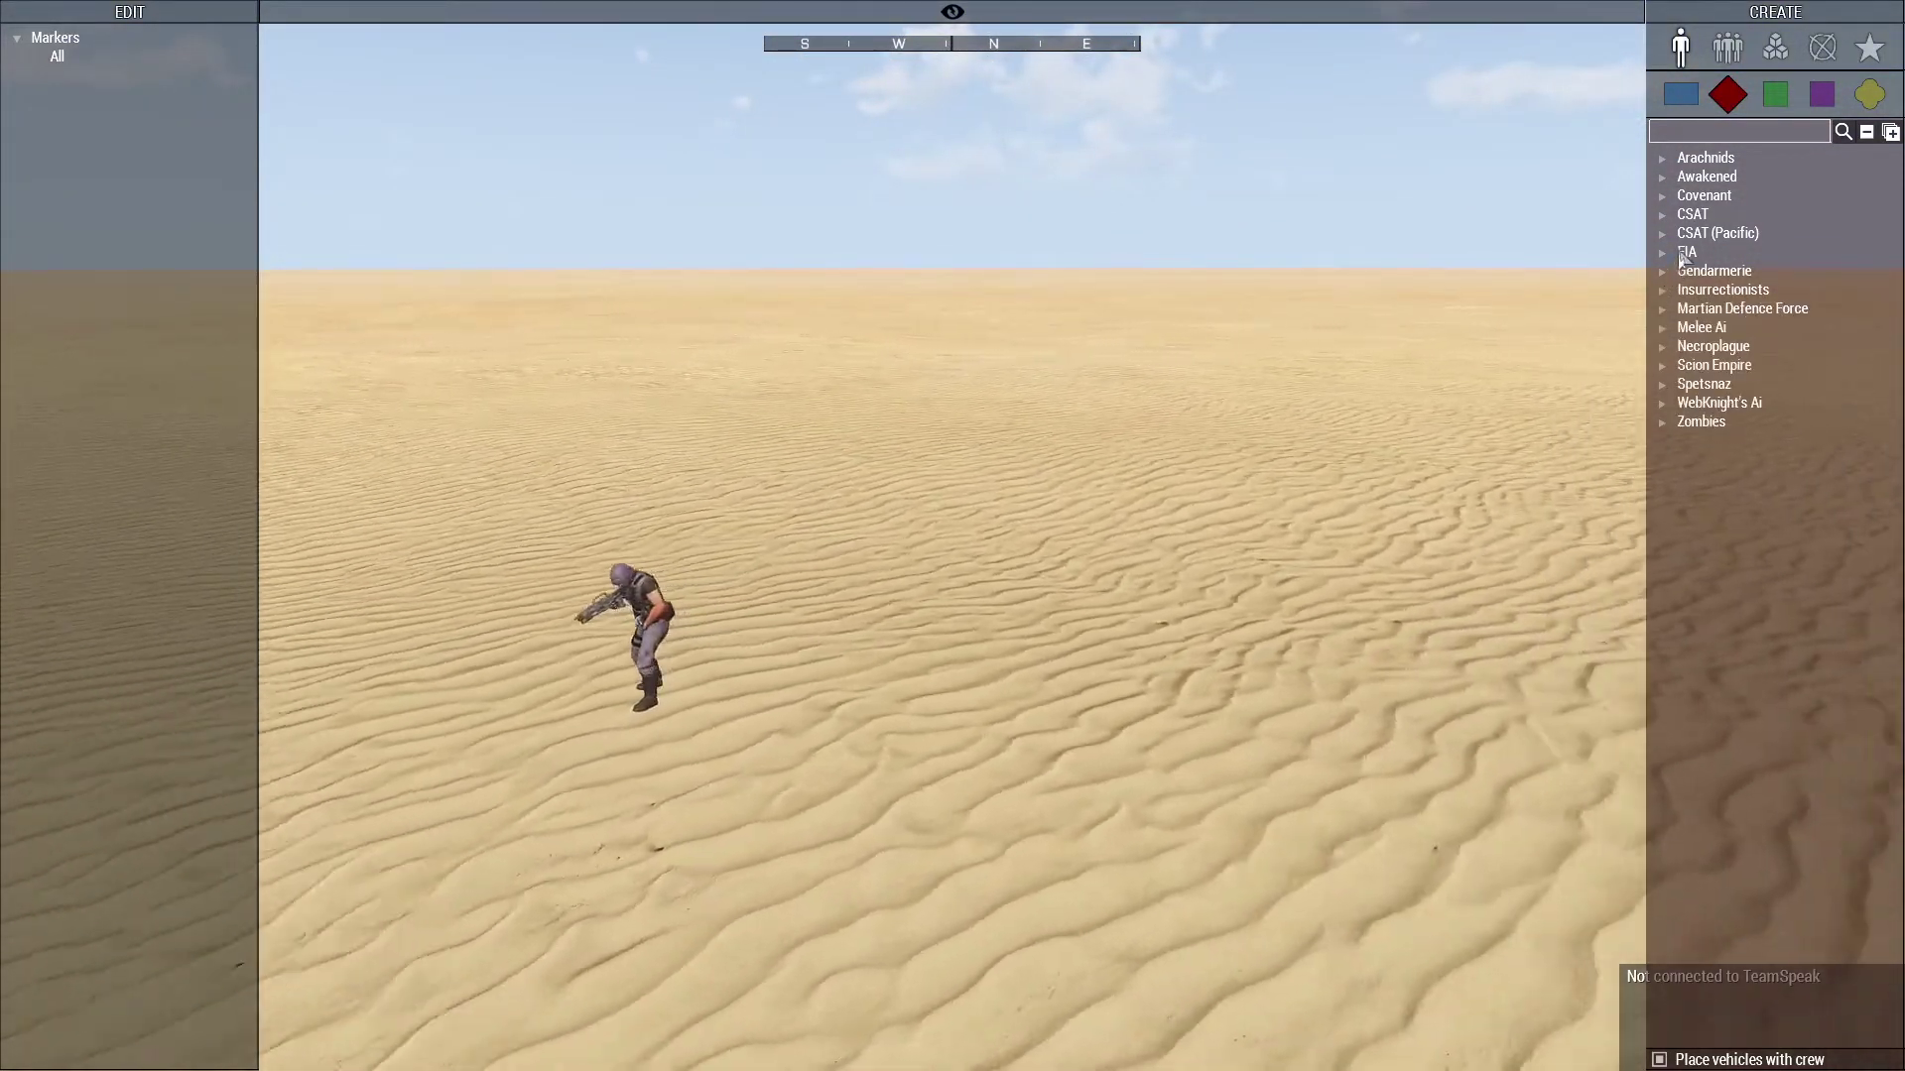
{"action": "left_click", "coordinate": [1660, 159]}
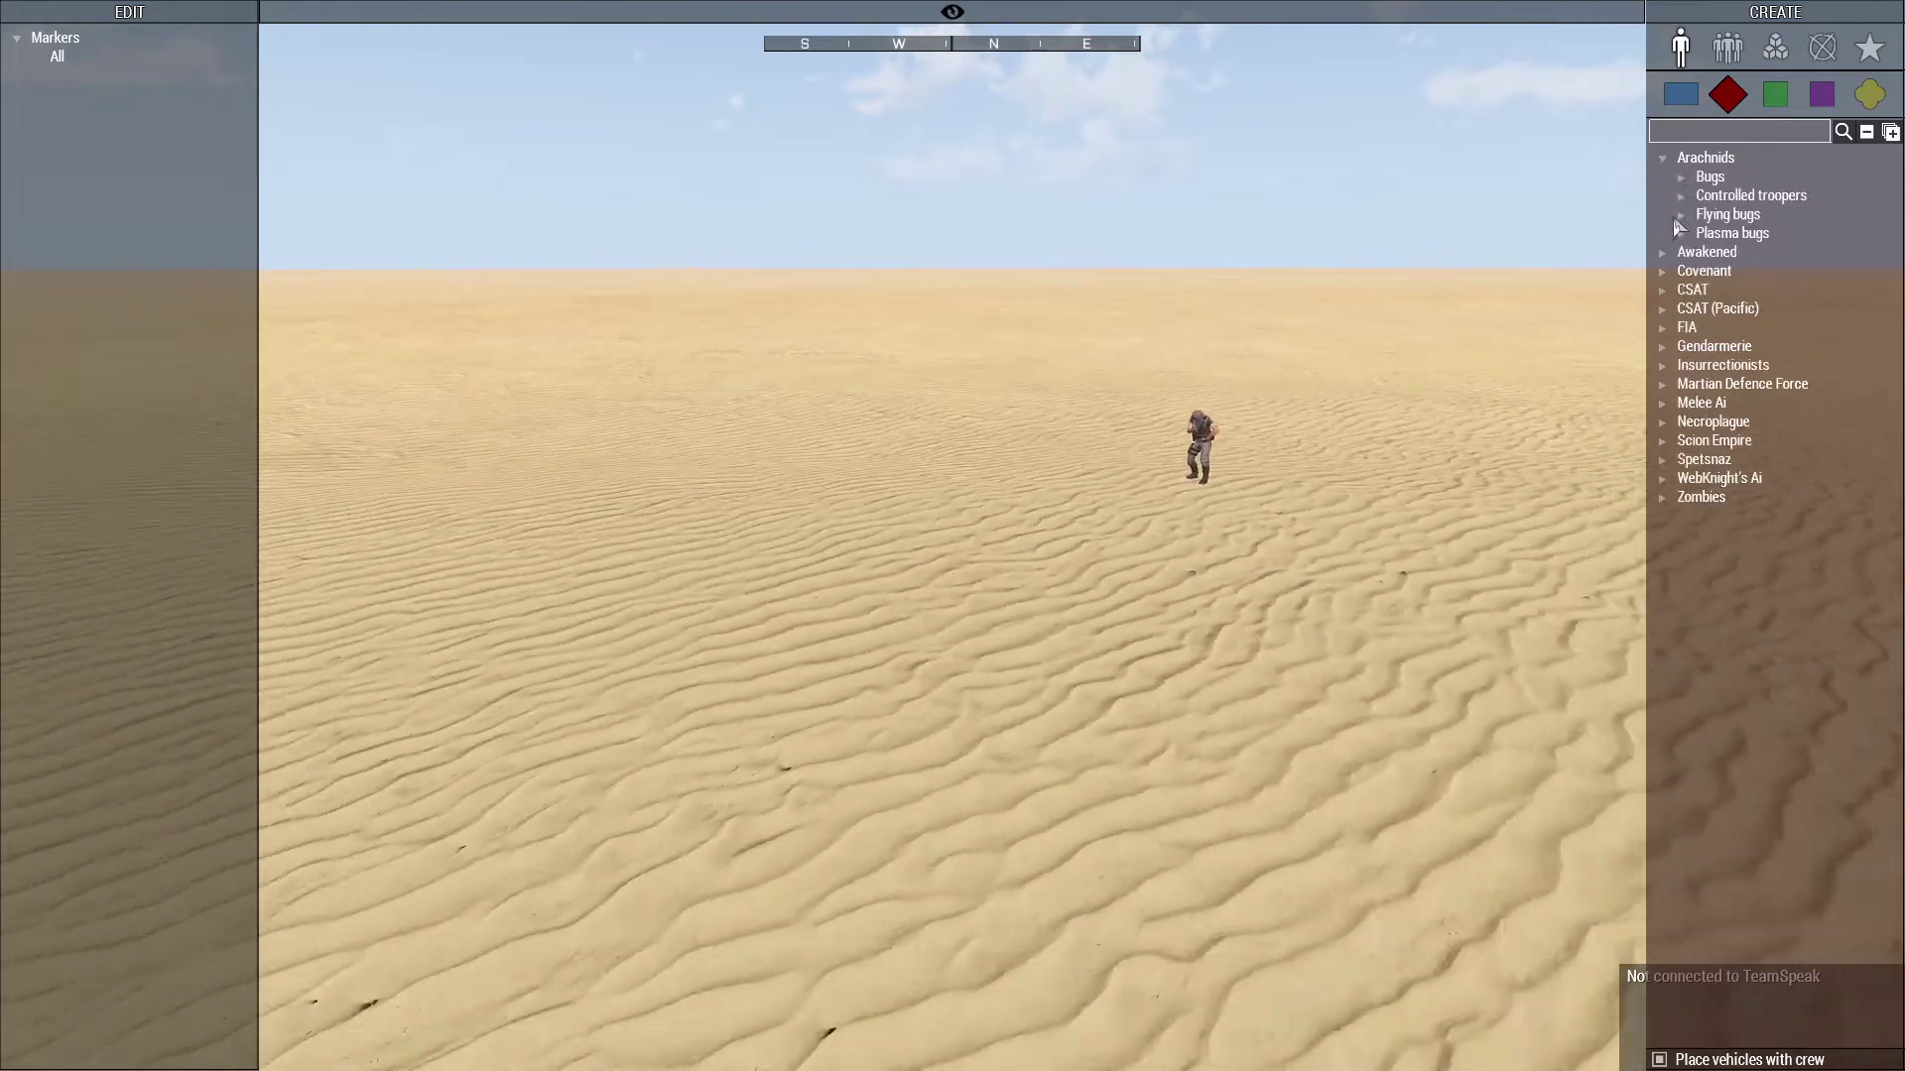
{"action": "left_click", "coordinate": [1679, 216]}
{"action": "left_click", "coordinate": [1680, 216]}
{"action": "left_click", "coordinate": [1679, 197]}
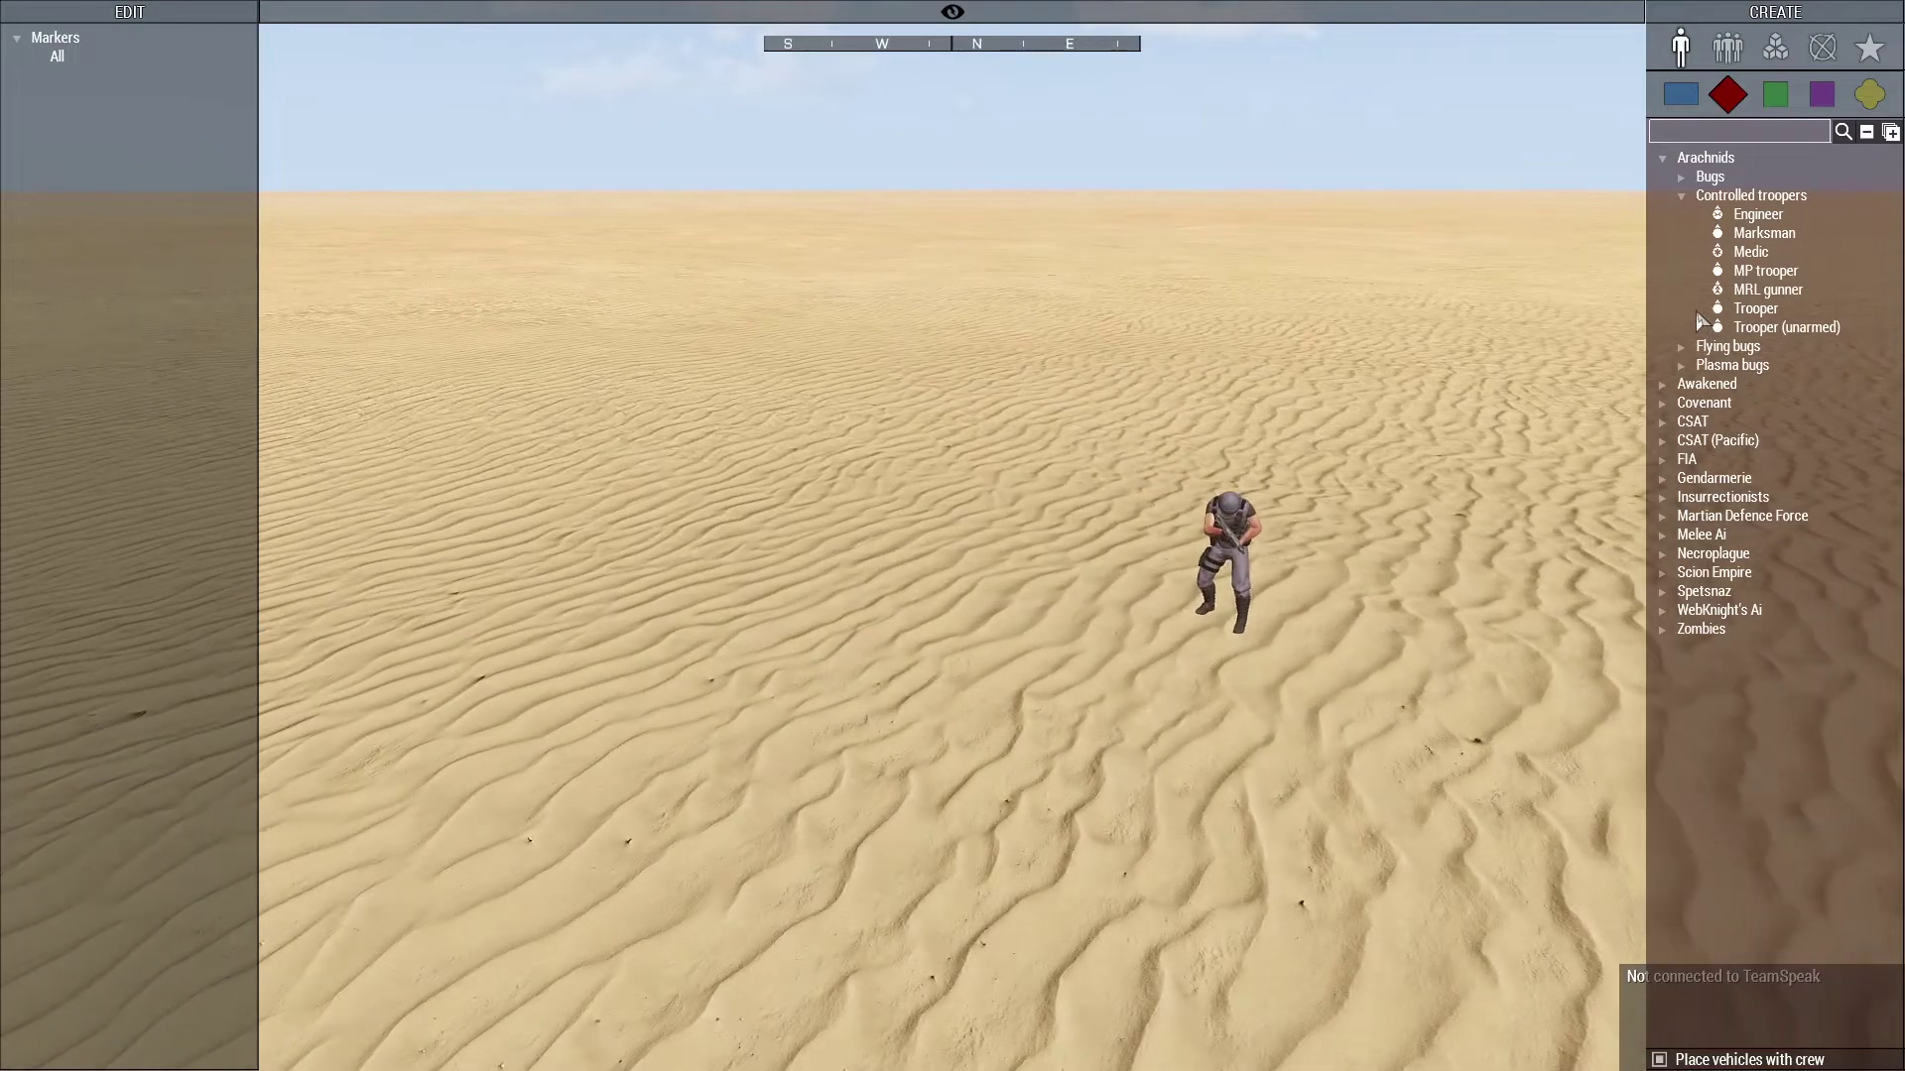
{"action": "left_click", "coordinate": [1681, 196]}
{"action": "left_click", "coordinate": [1680, 177]}
{"action": "left_click", "coordinate": [1716, 312]}
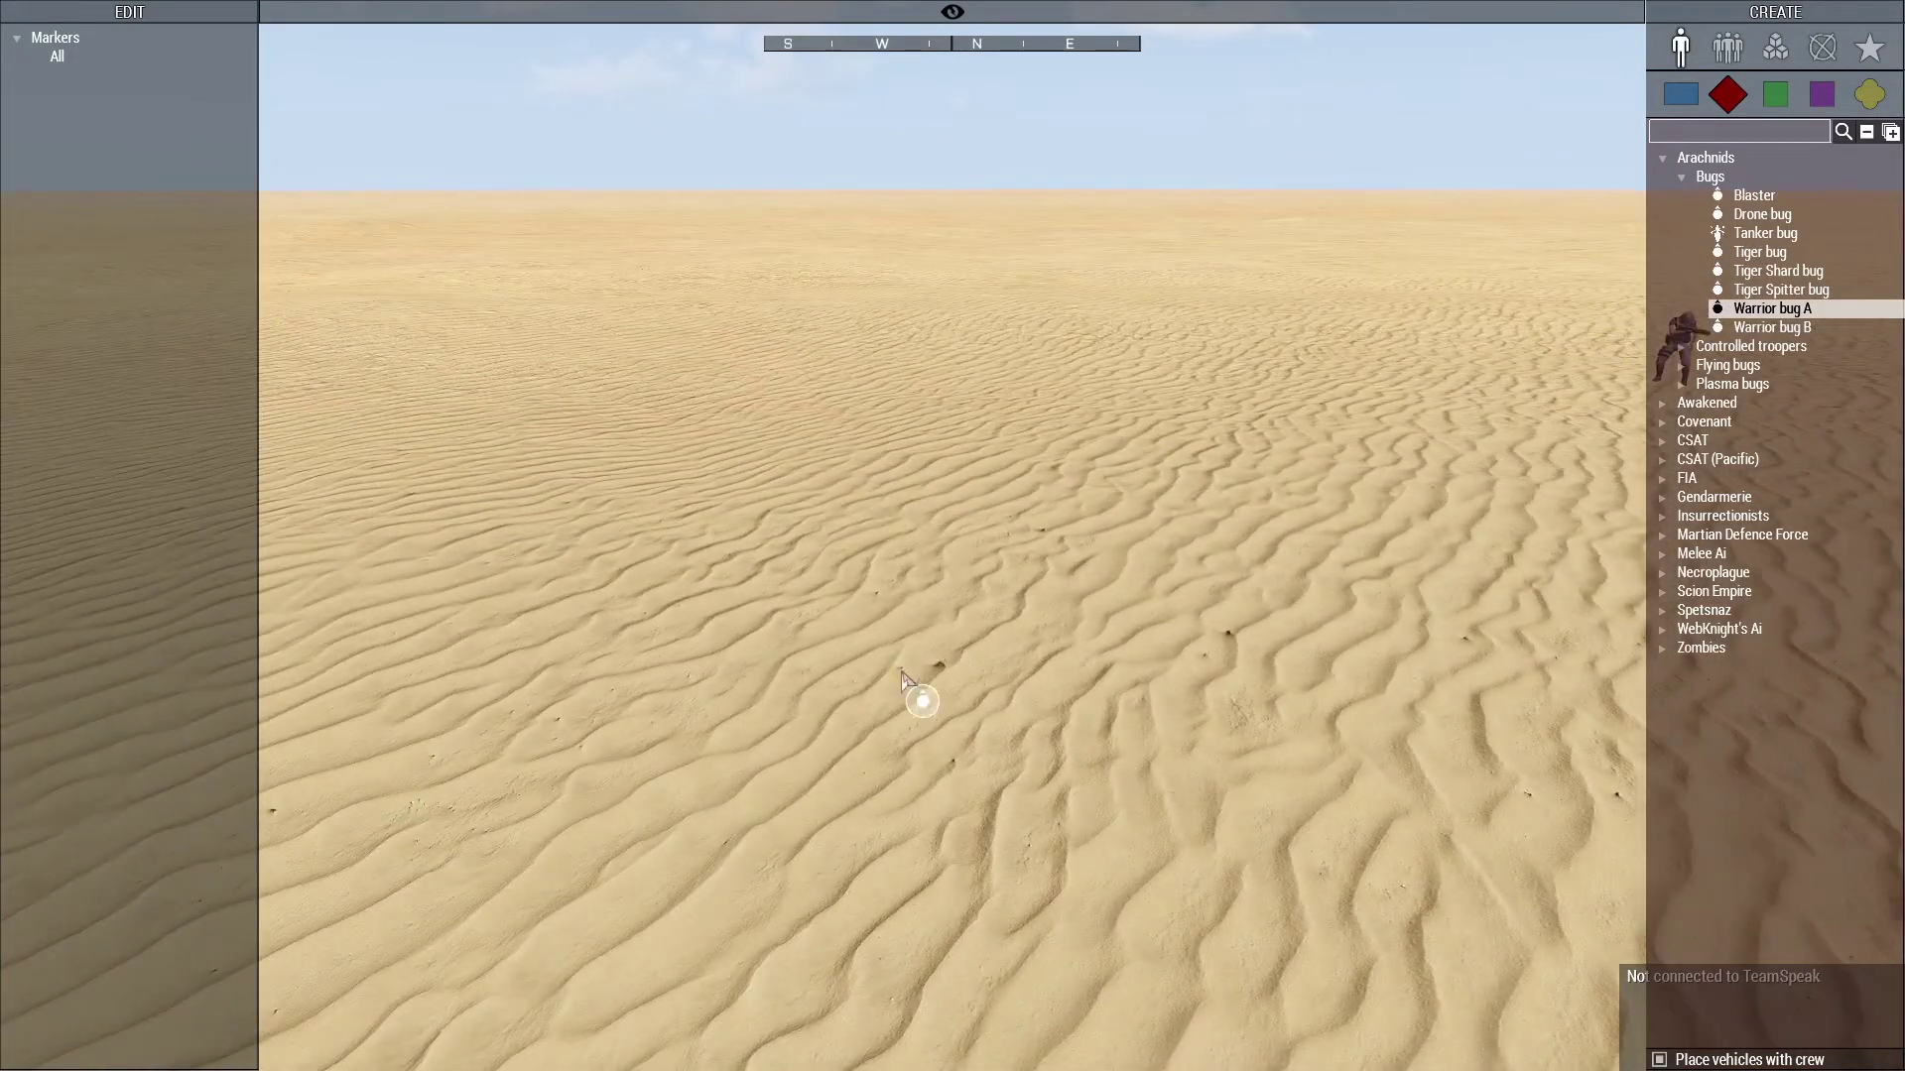
{"action": "left_click", "coordinate": [880, 620]}
{"action": "left_click", "coordinate": [1761, 330]}
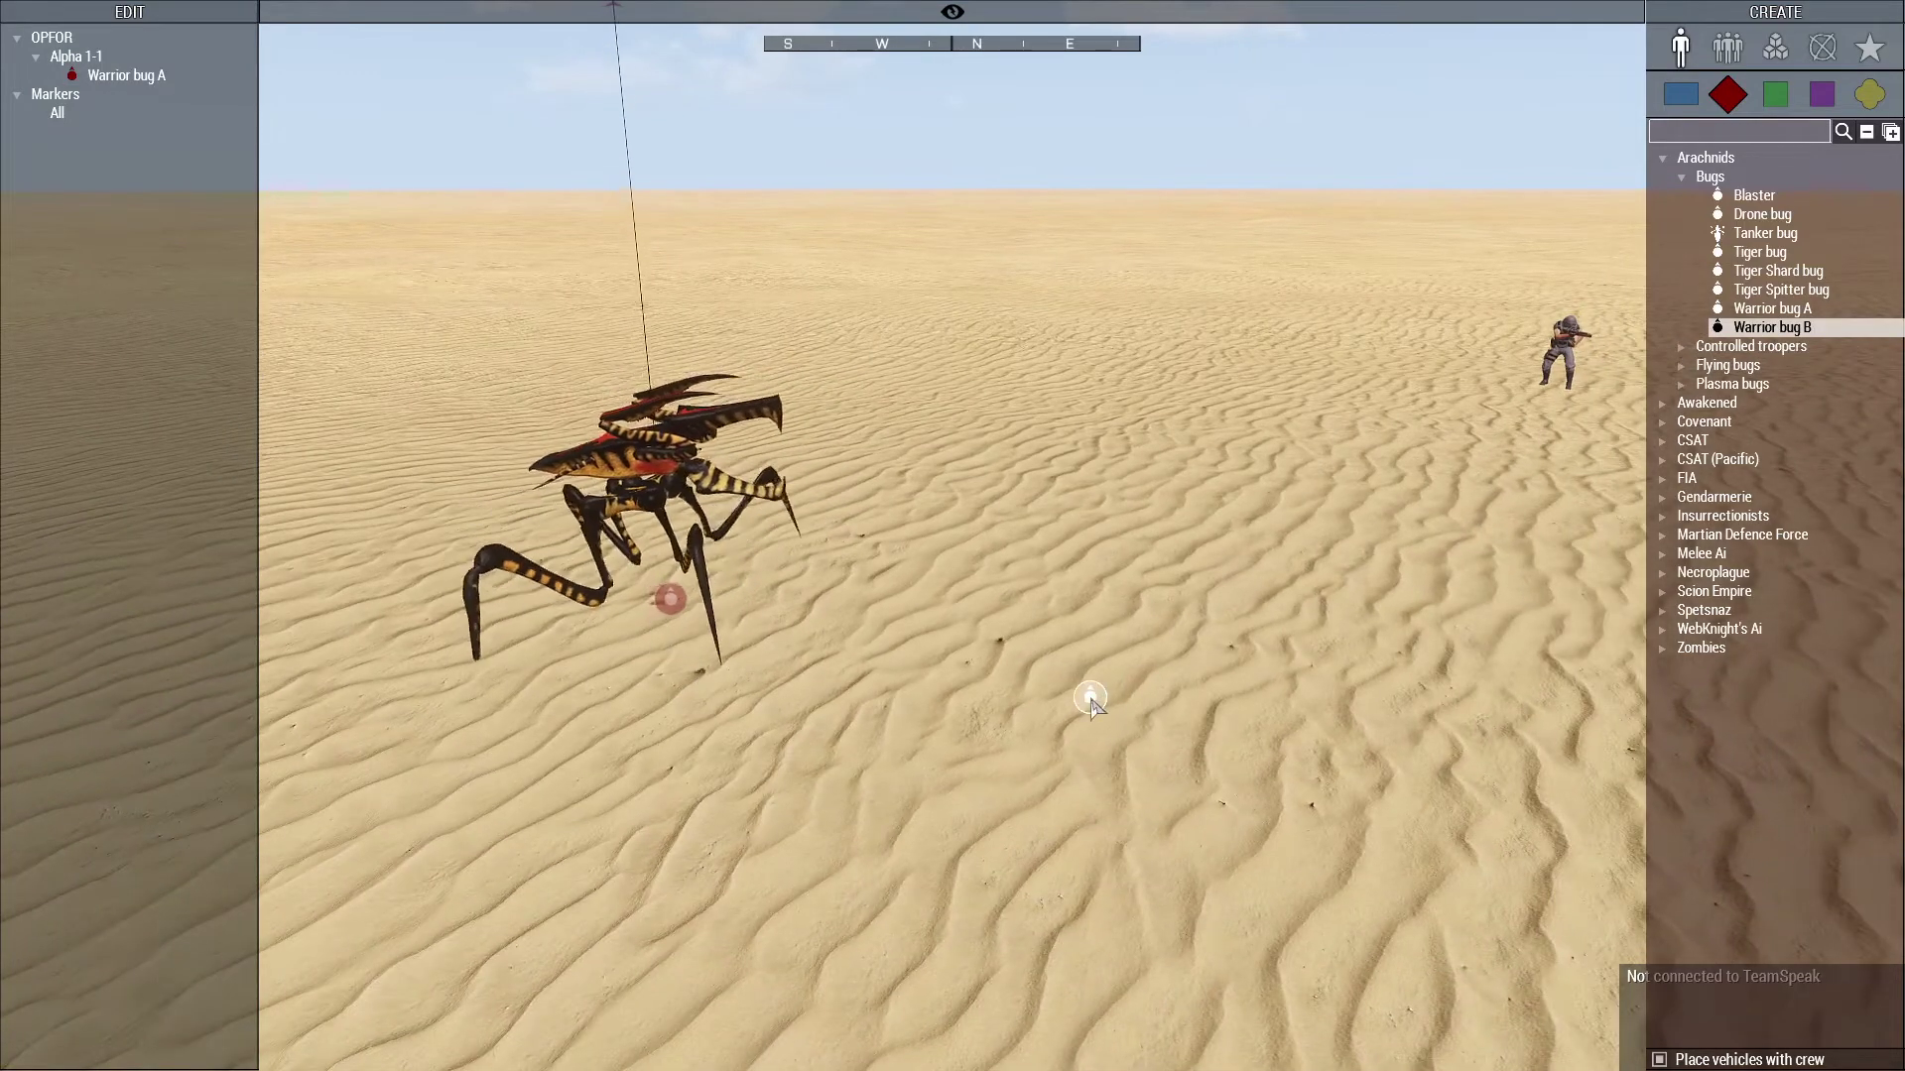